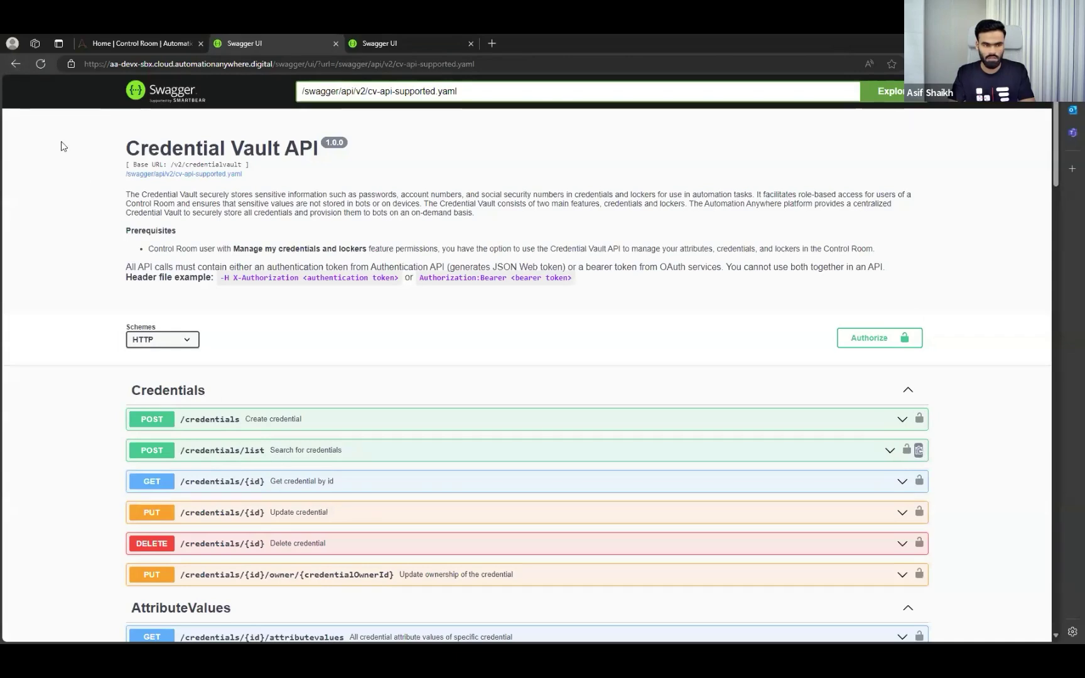
Return to the Control Room API list and open the v2 Credential Vault API documentation in a new tab.
left_click(16, 64)
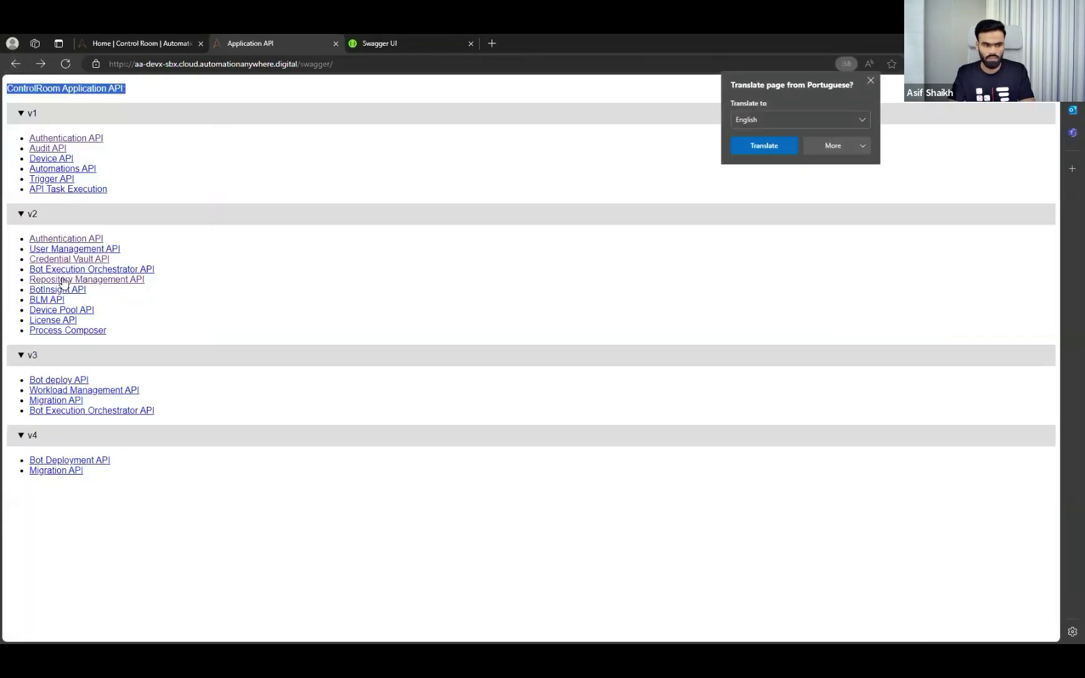
right_click(58, 259)
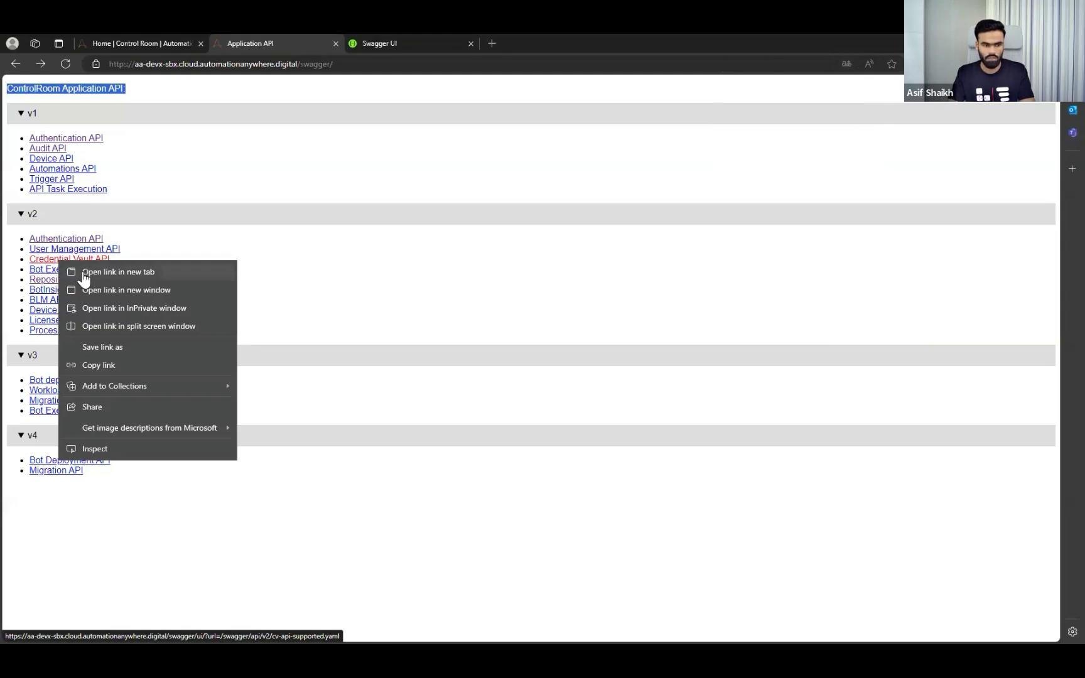
left_click(76, 273)
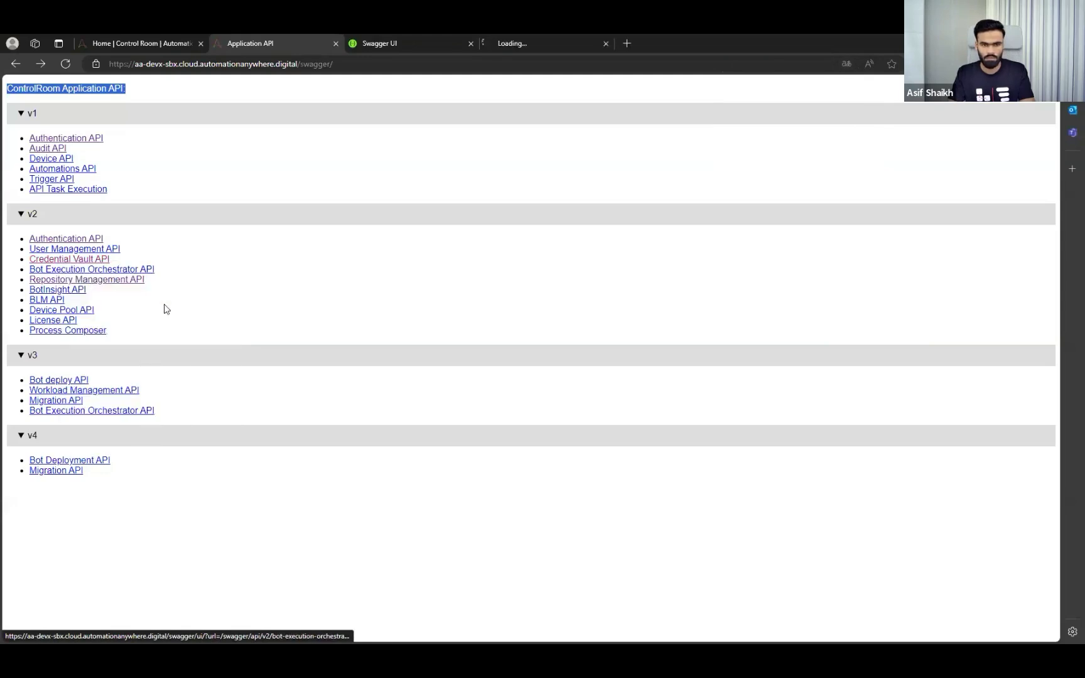
left_click(553, 43)
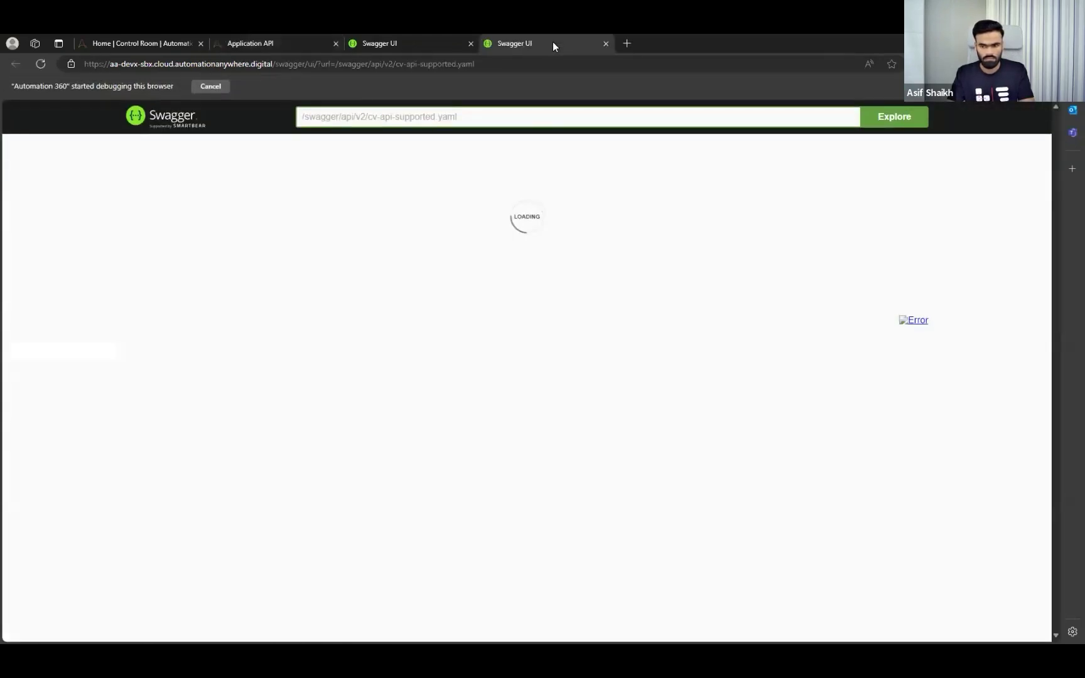
Expand the POST /credentials/list operation, enable trying it out, and review its editable request body.
left_click(236, 478)
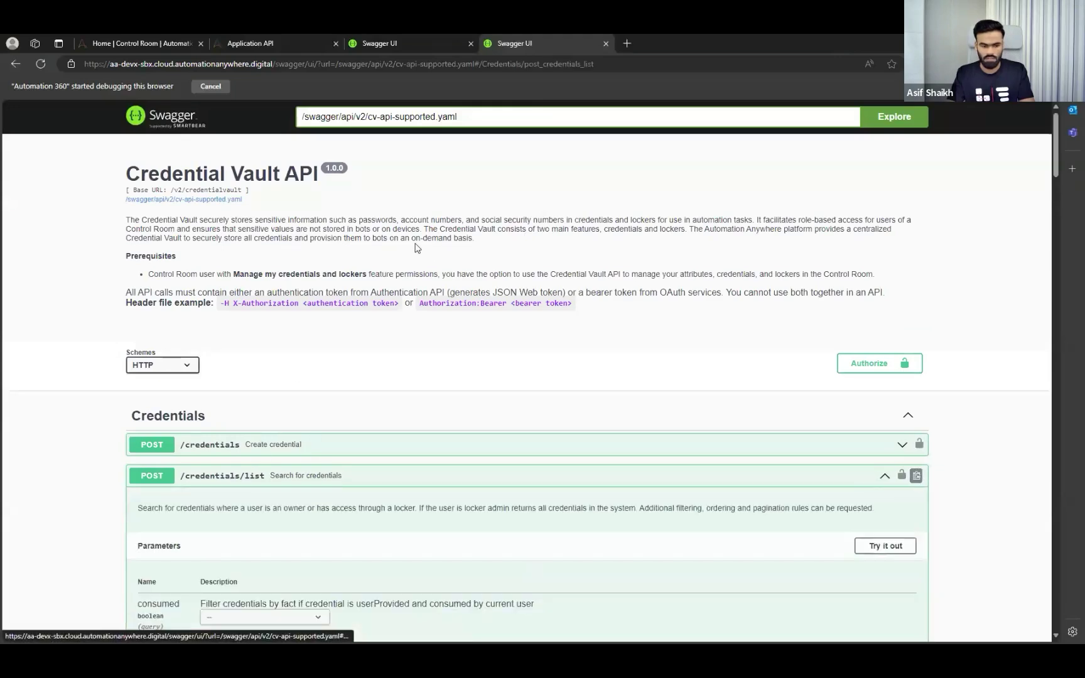
scroll(414, 248, "down", 3)
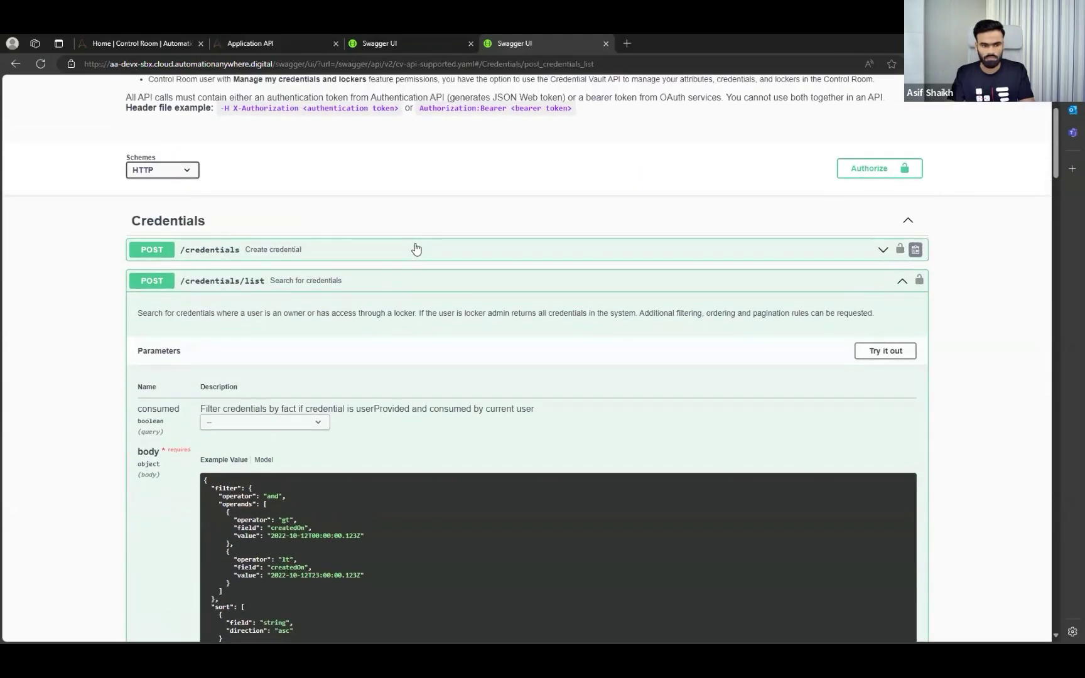
scroll(415, 248, "down", 3)
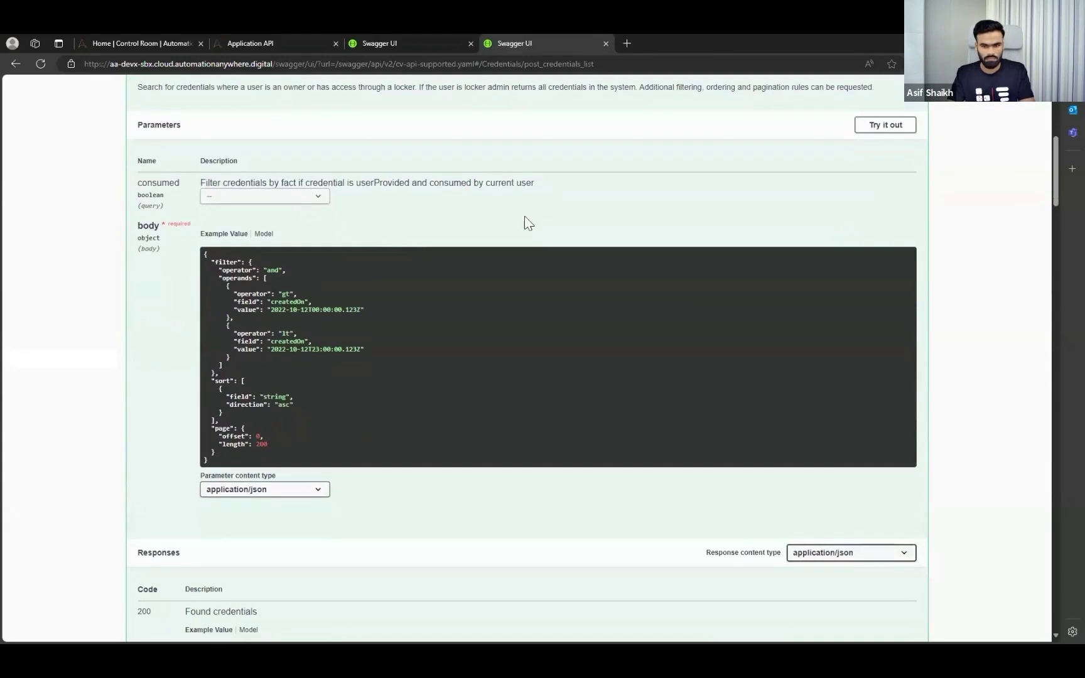
scroll(822, 249, "up", 2)
left_click(885, 241)
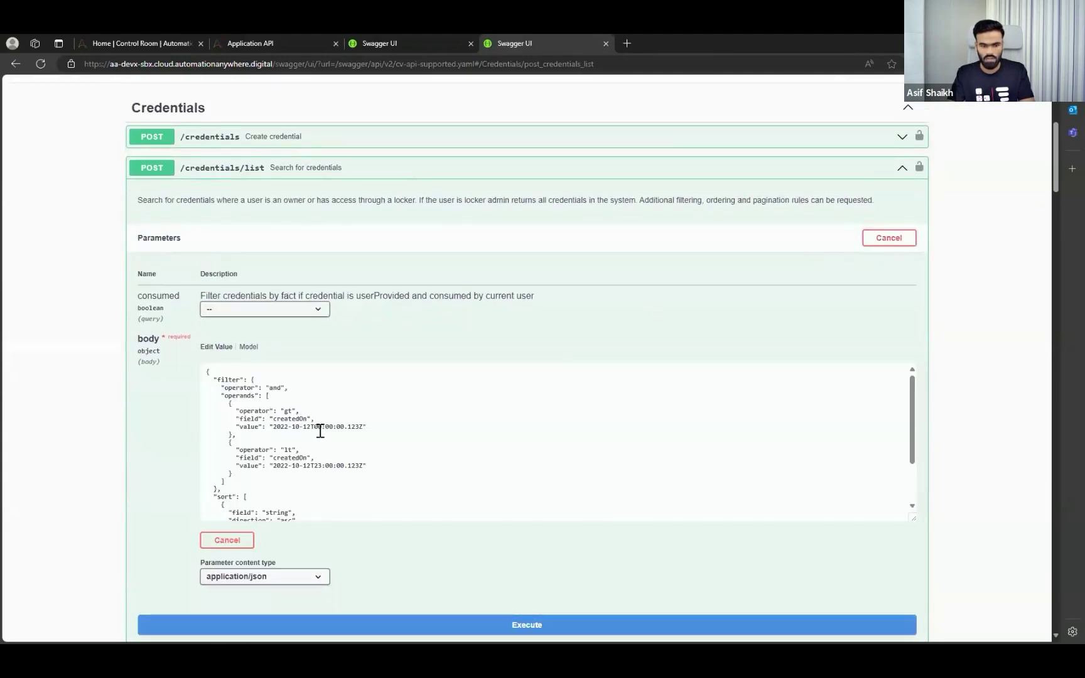
scroll(410, 475, "down", 2)
scroll(413, 487, "down", 2)
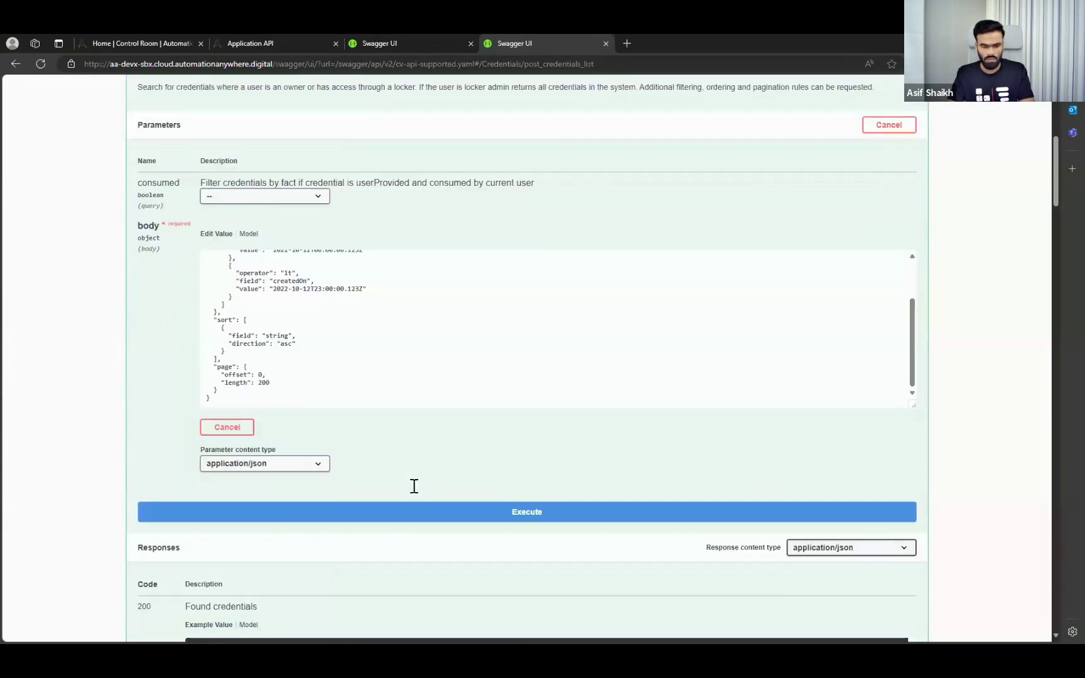
Copy the token from the authentication response body and return to the Credential Vault API page.
left_click(387, 46)
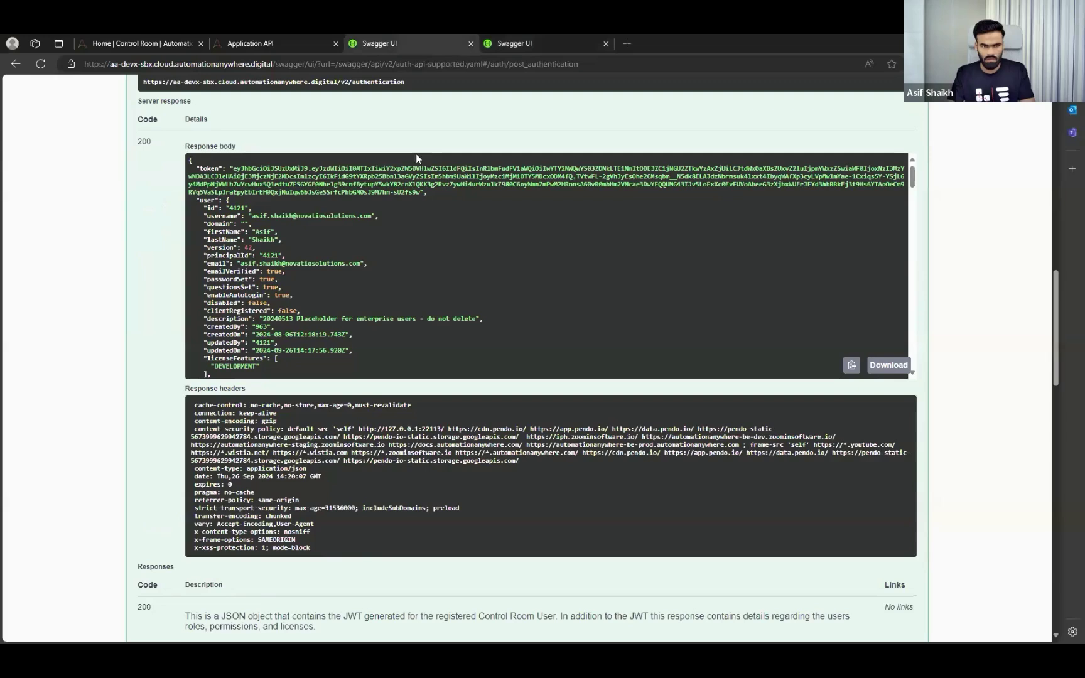
left_click_drag(230, 168, 418, 192)
key("ctrl+c")
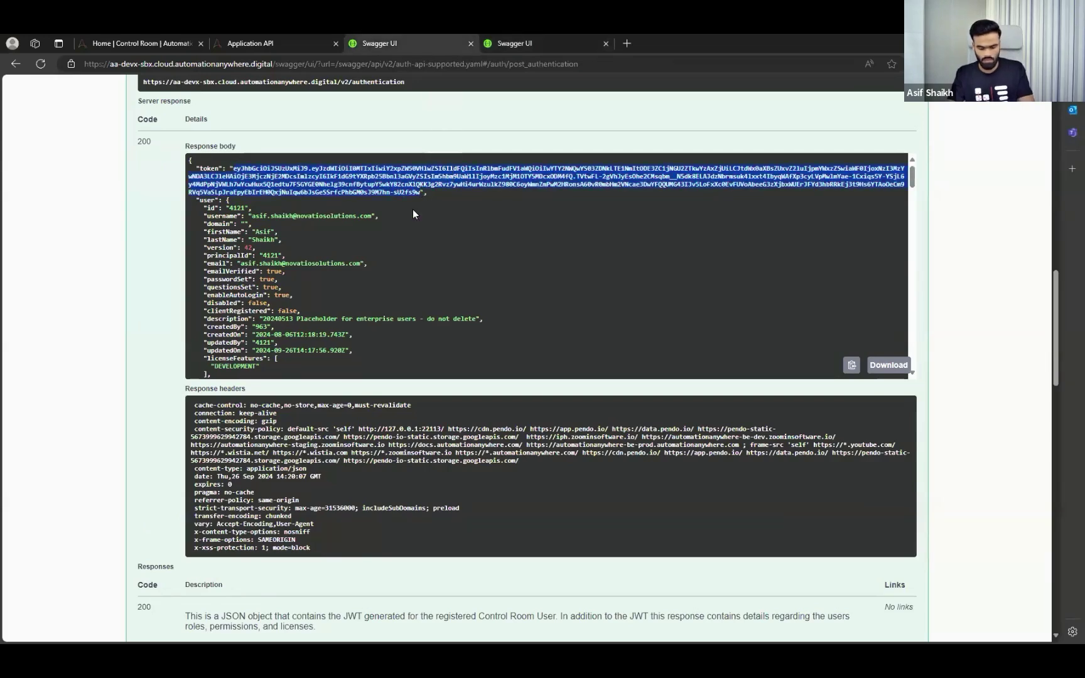
left_click(517, 45)
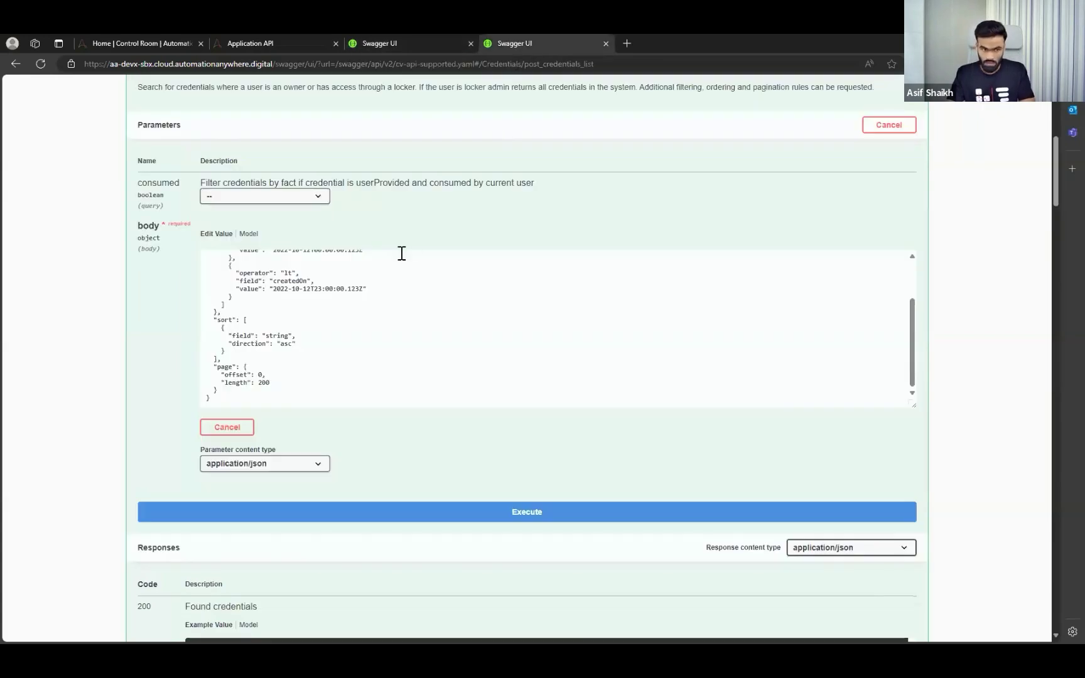
Set the Credential Vault API scheme to HTTPS.
scroll(396, 252, "up", 3)
scroll(519, 197, "up", 1)
scroll(237, 290, "up", 6)
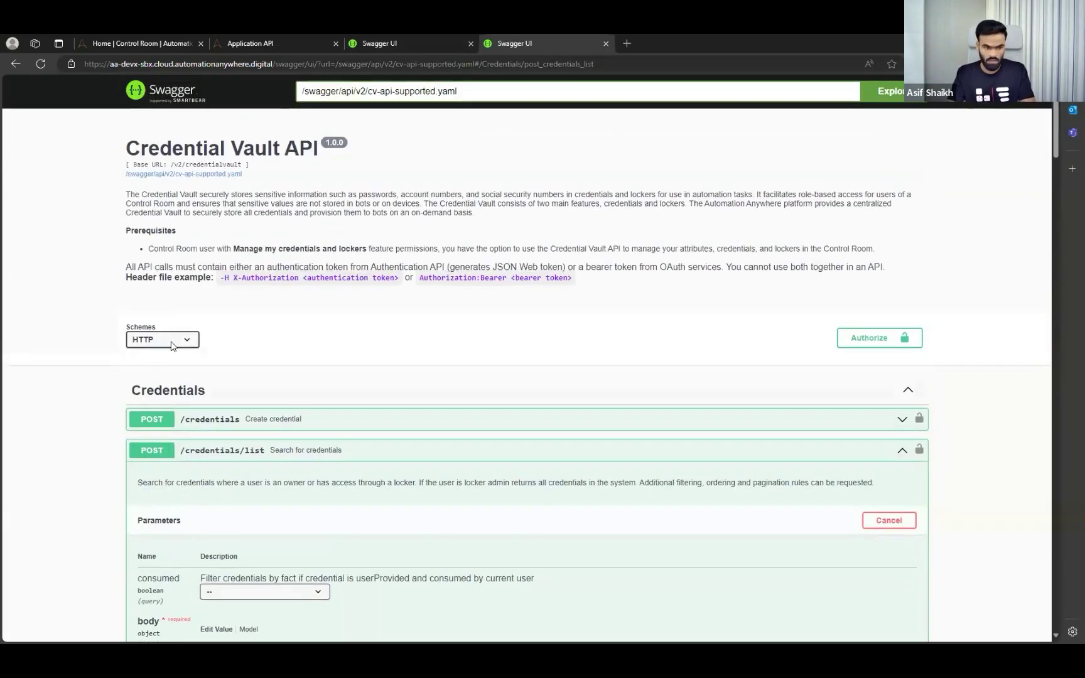
left_click(171, 339)
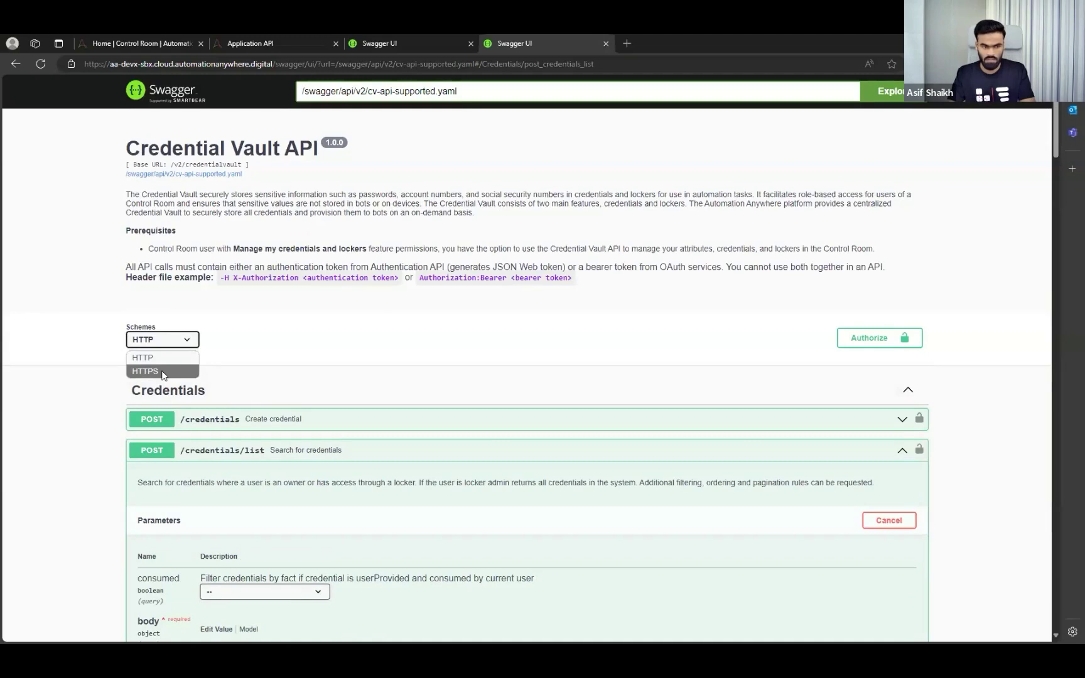
left_click(163, 371)
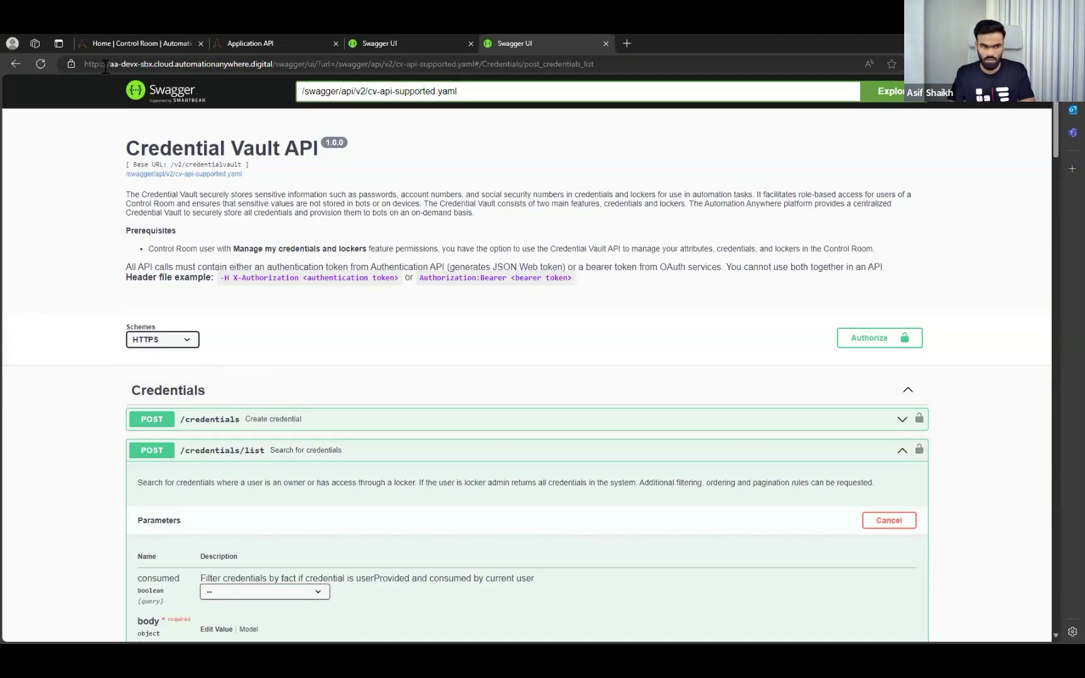
Authorize the Credential Vault API by pasting the copied access token as the X-Authorization value, and close the authorization dialog.
left_click(877, 339)
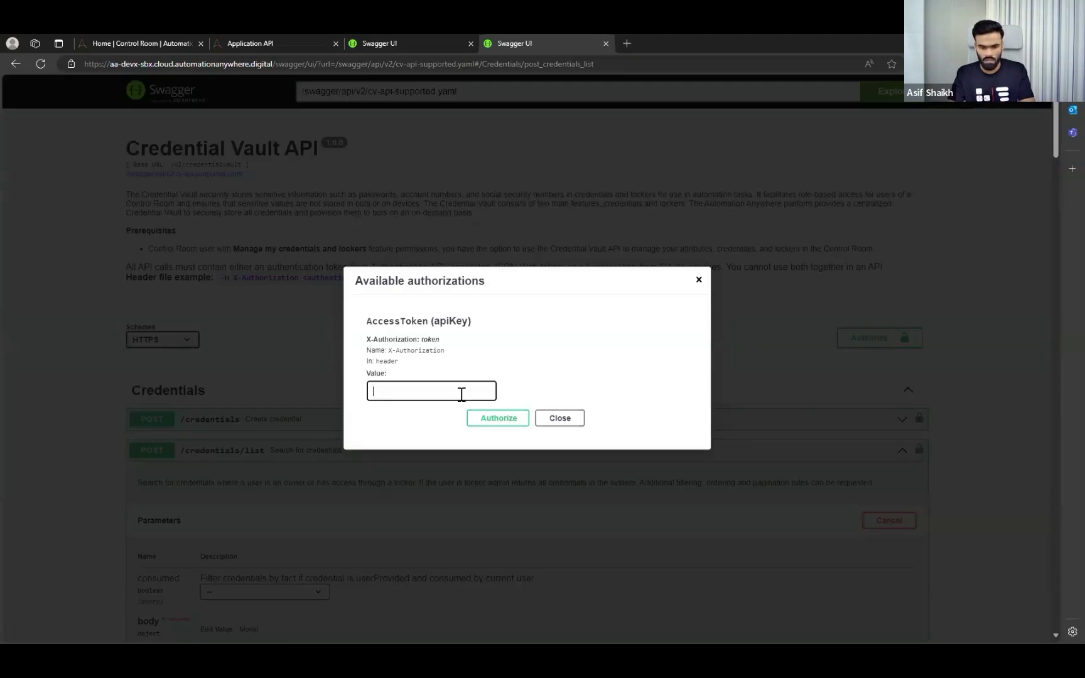
left_click(461, 393)
key("ctrl+v")
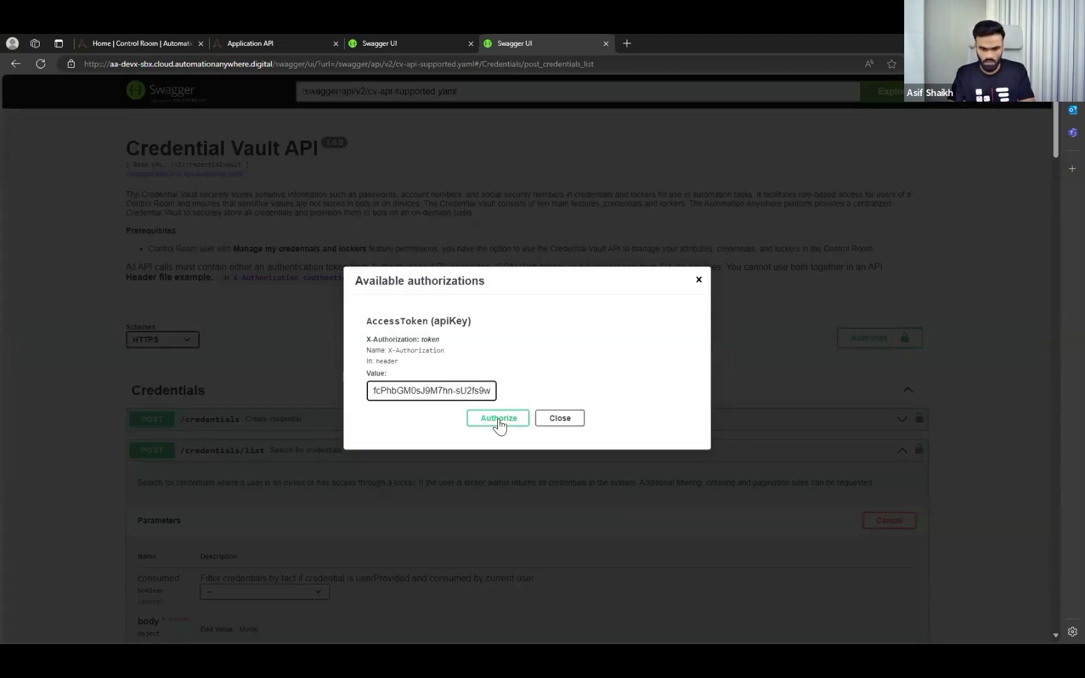
left_click(497, 421)
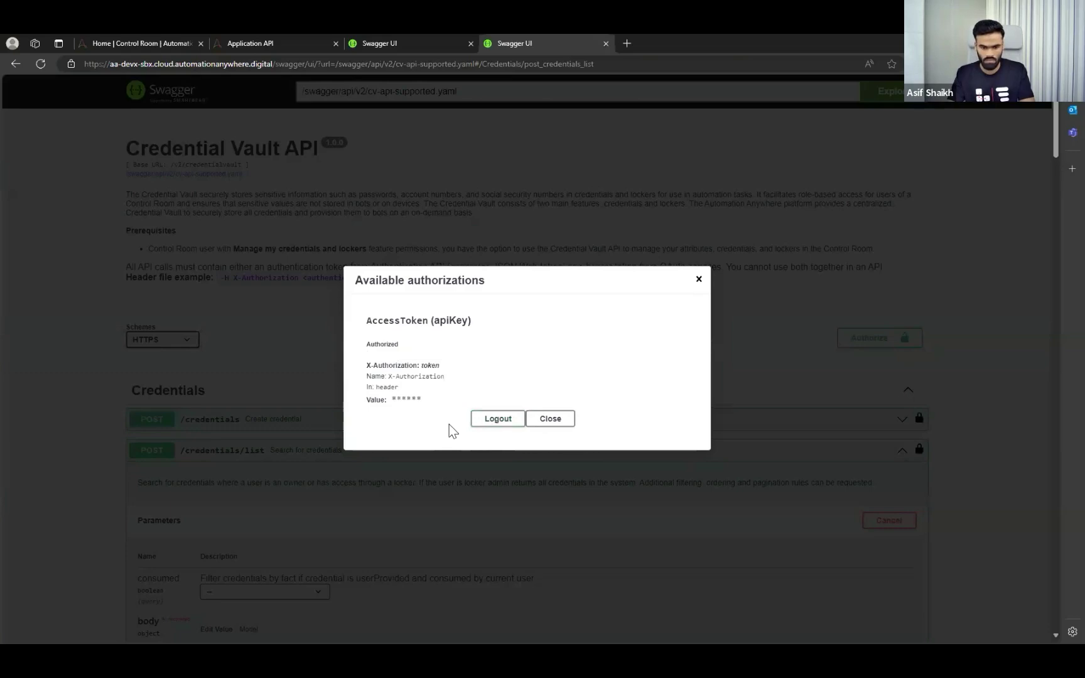
left_click(550, 421)
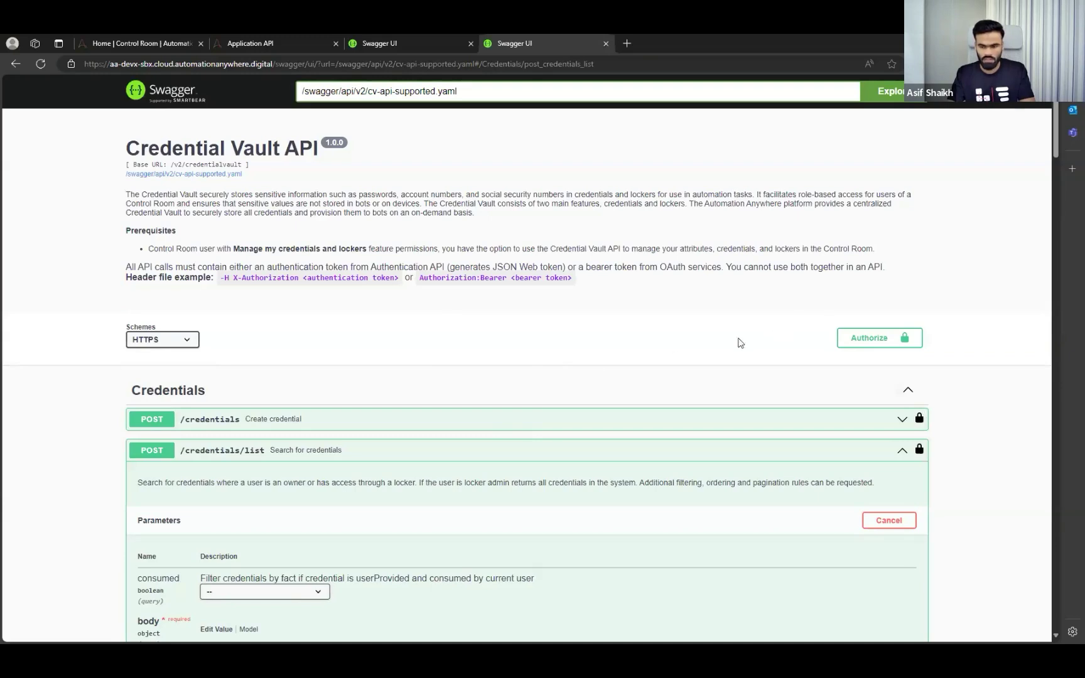
scroll(721, 354, "down", 2)
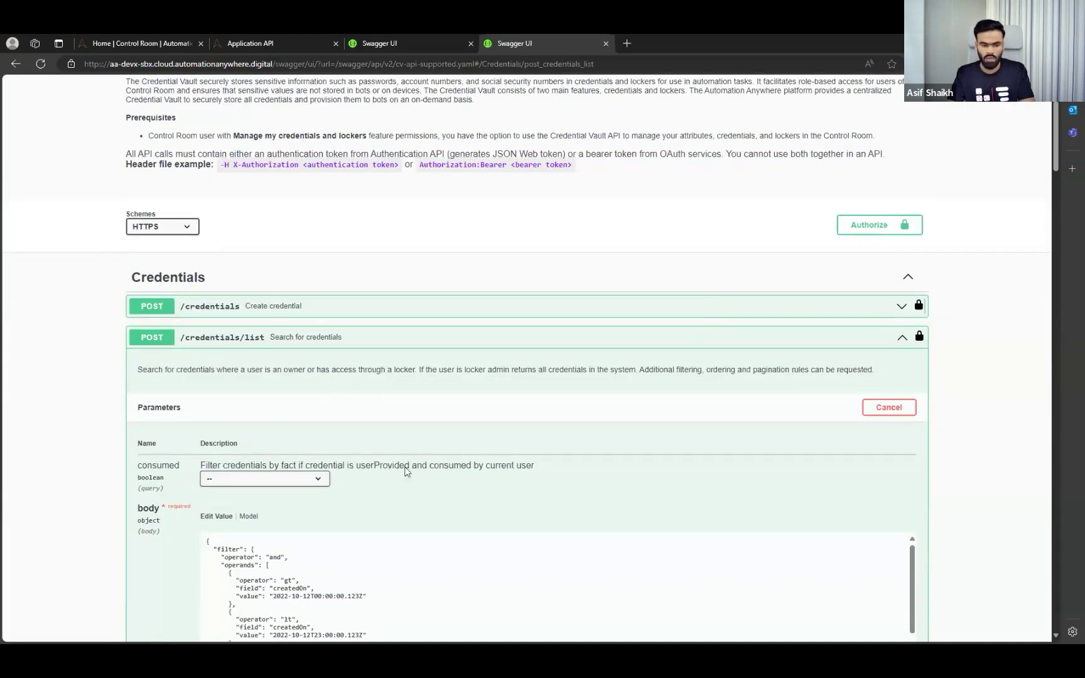
scroll(518, 370, "down", 5)
scroll(518, 371, "up", 4)
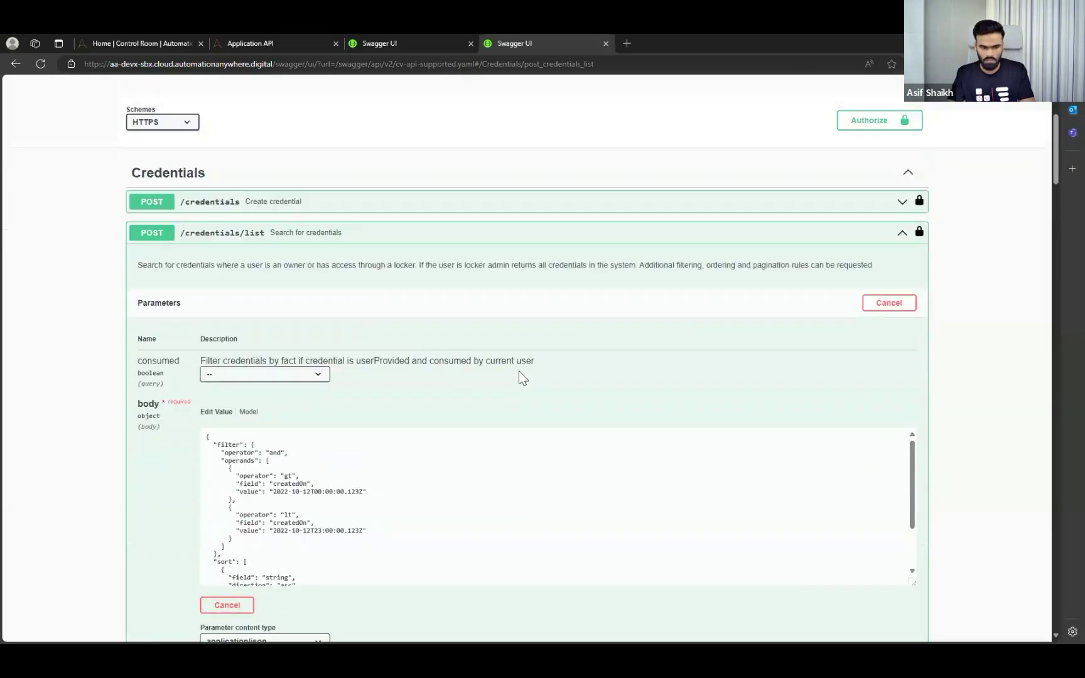
scroll(519, 370, "down", 4)
scroll(518, 376, "up", 5)
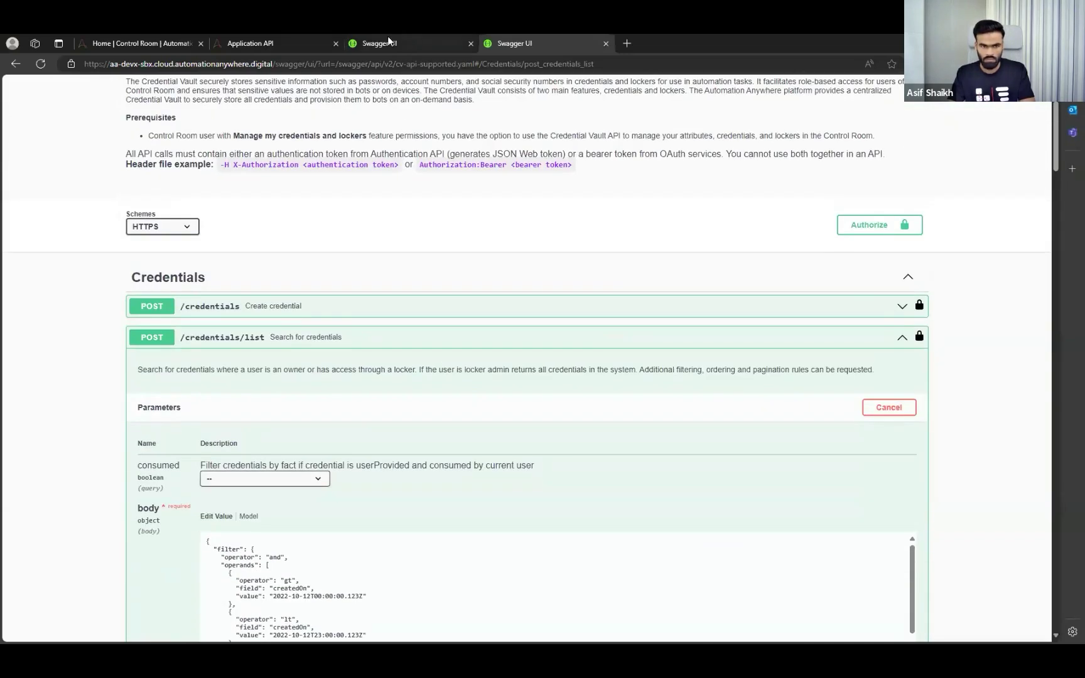
left_click(393, 41)
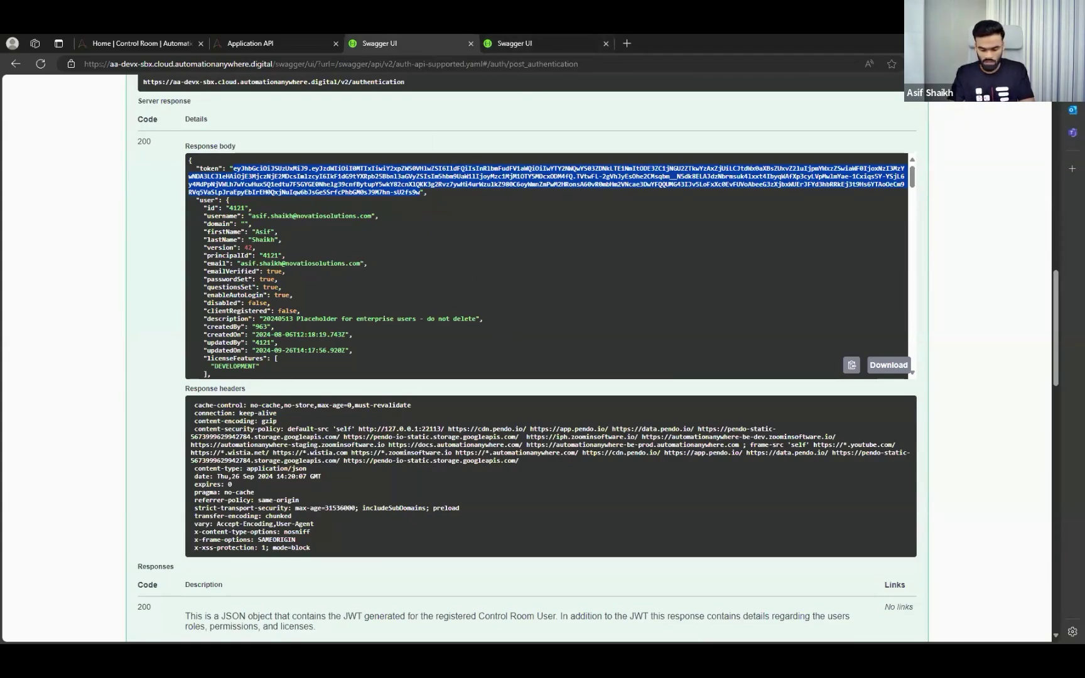
Switch to Postman and send the Authenticate with API Key request from the Authentication API folder.
key("alt+Tab")
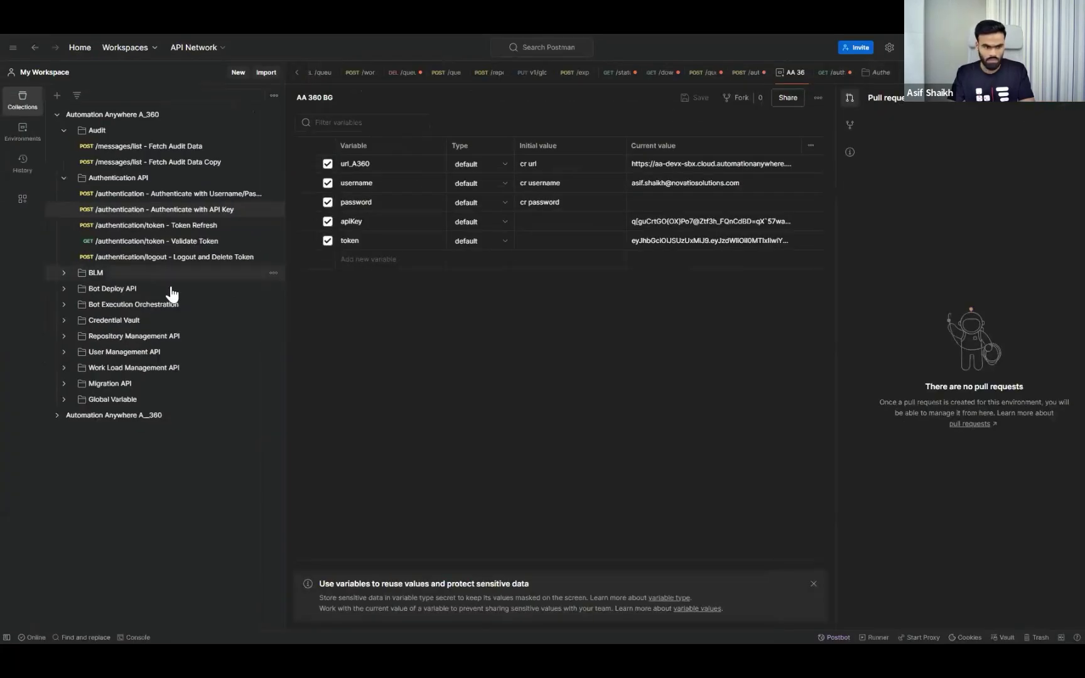
left_click(186, 212)
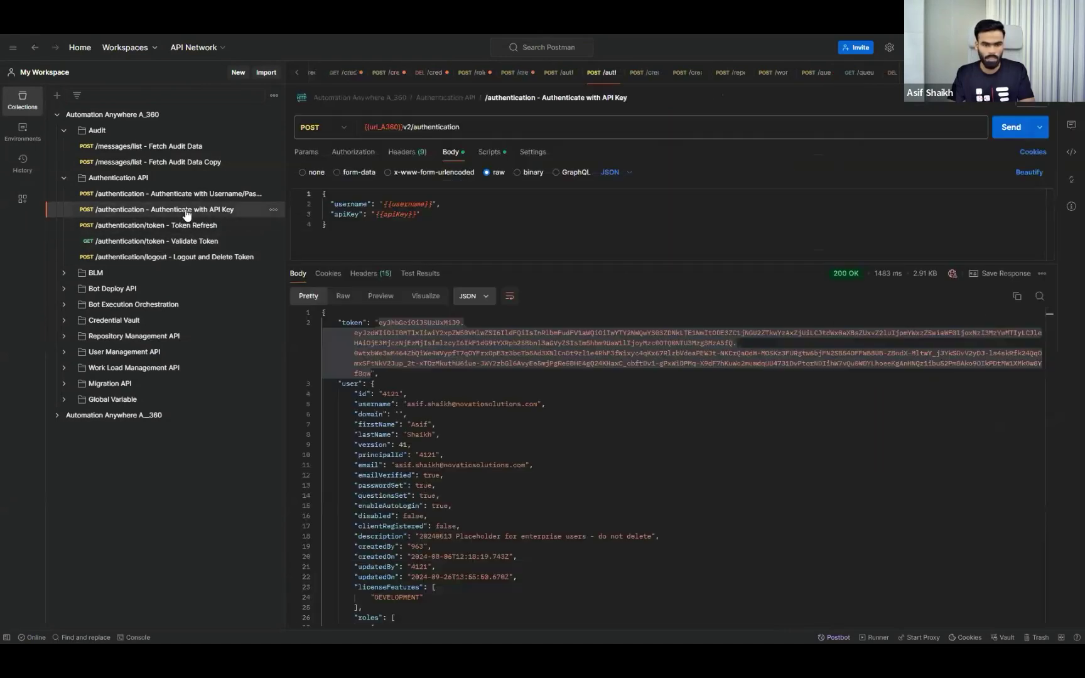
left_click(1010, 132)
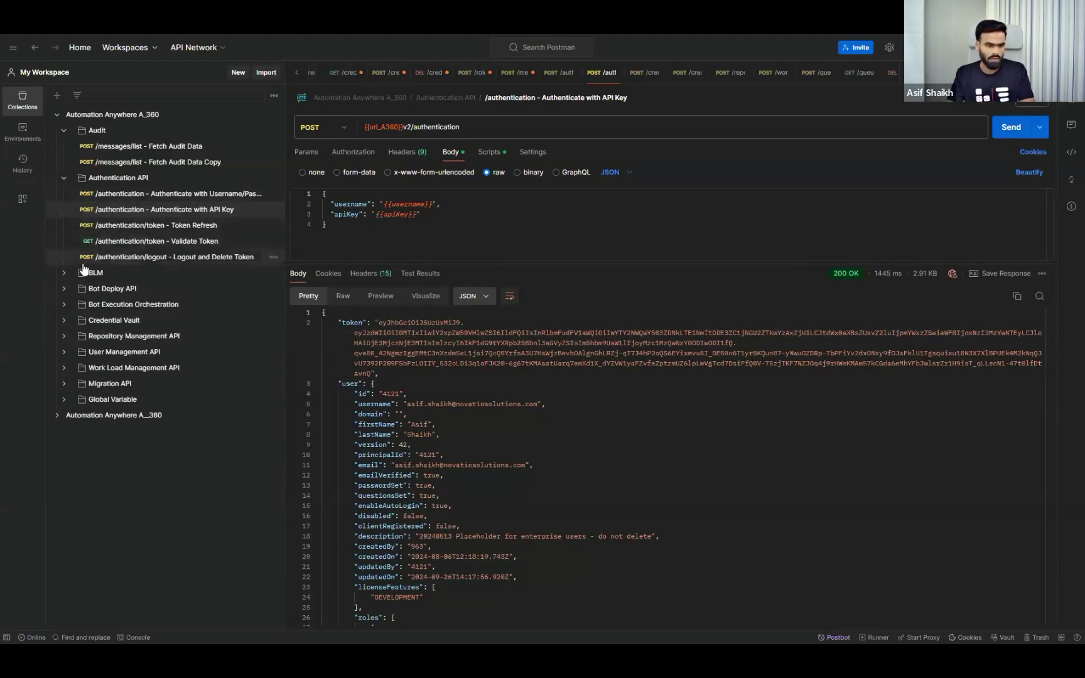
Open the Search for Credentials request in the Credential Vault collection's Credentials folder and send it.
left_click(64, 273)
left_click(63, 275)
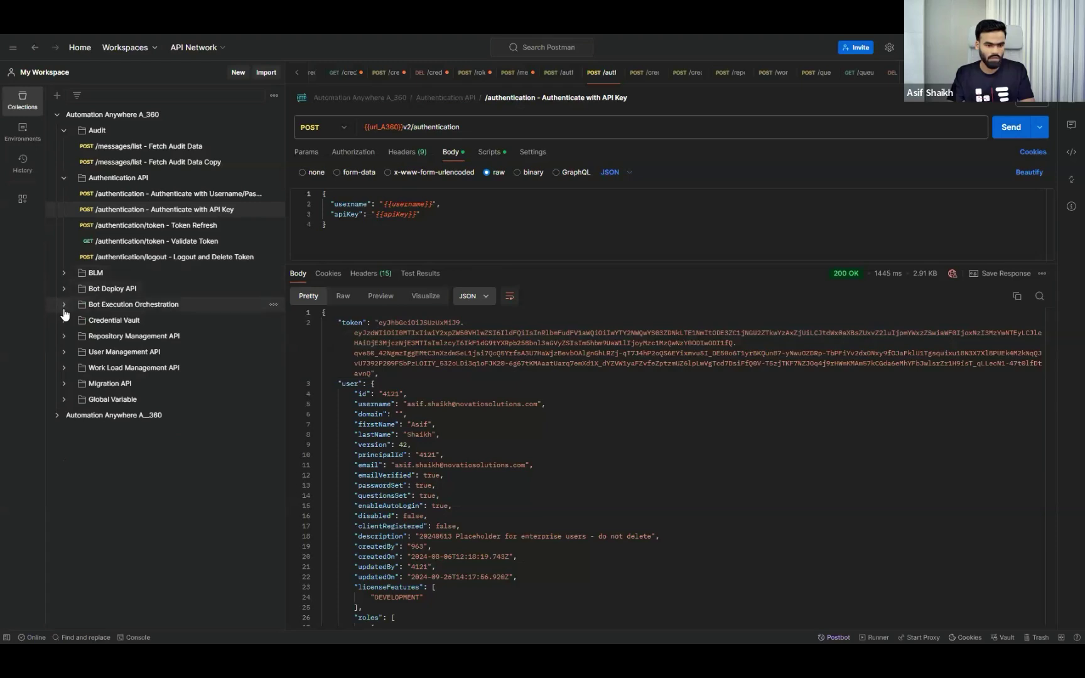
left_click(63, 322)
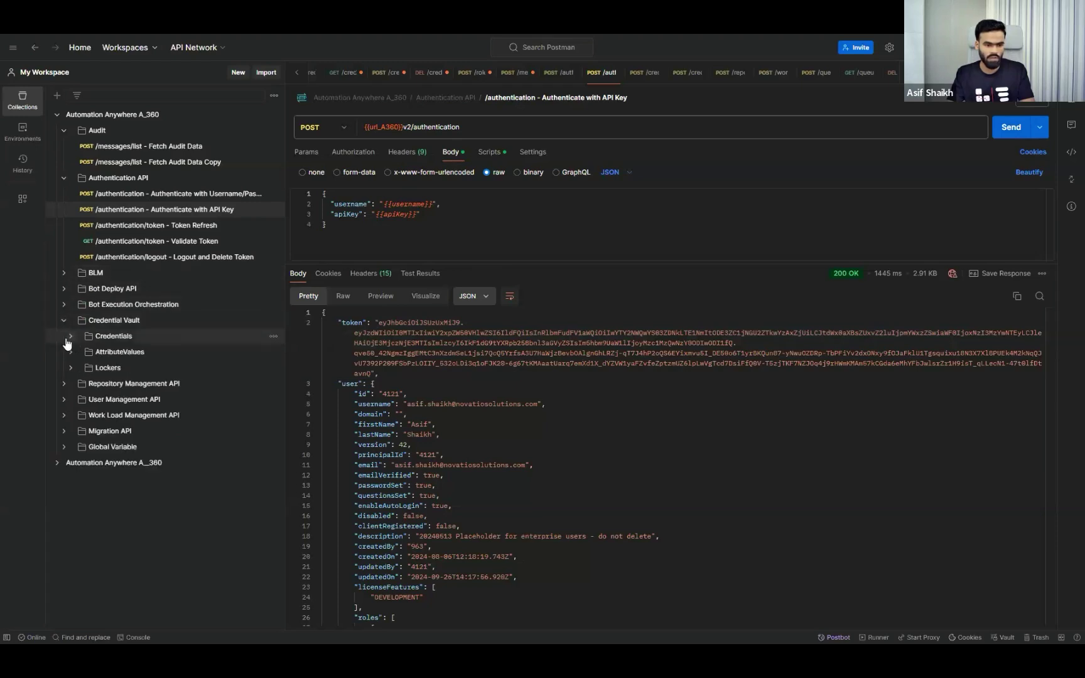
left_click(66, 338)
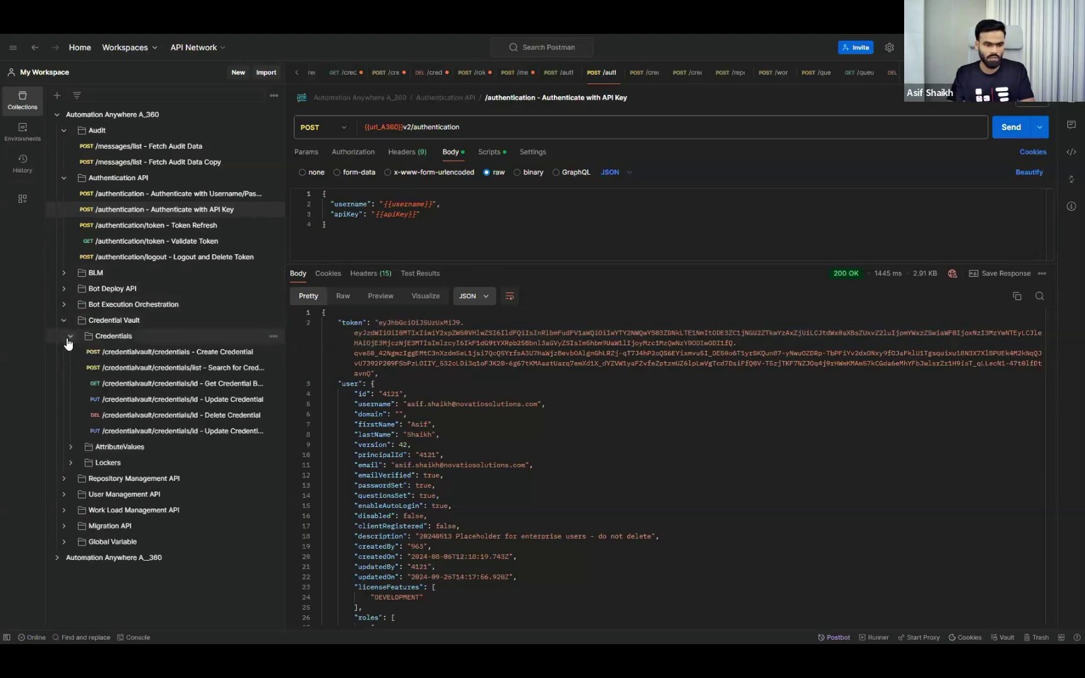
left_click(150, 370)
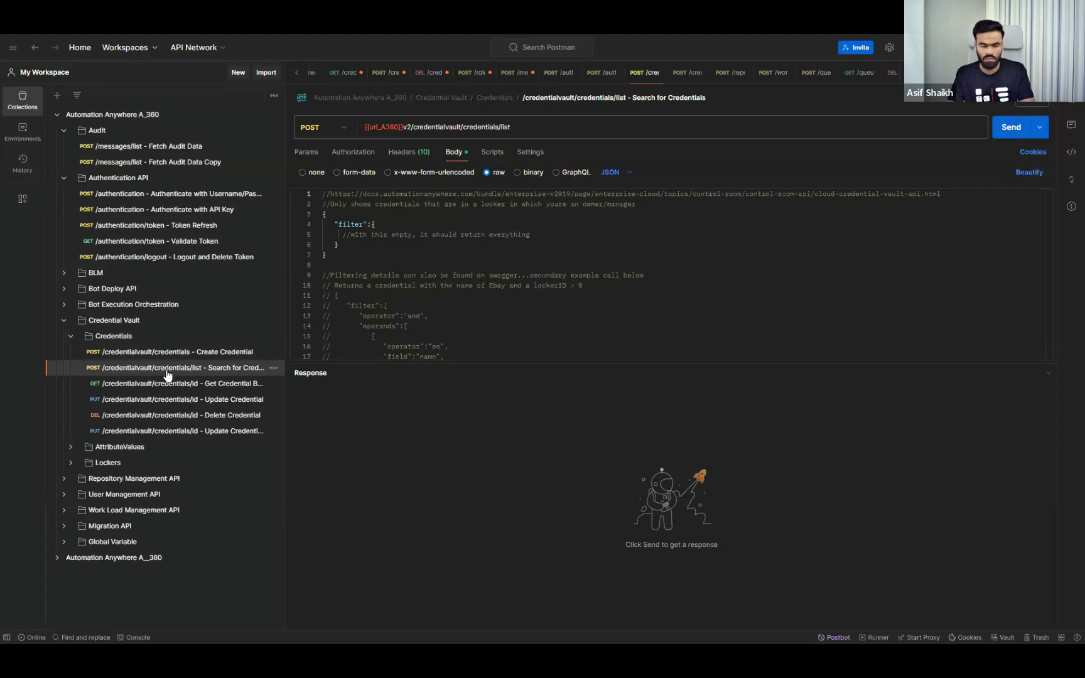
left_click(1010, 127)
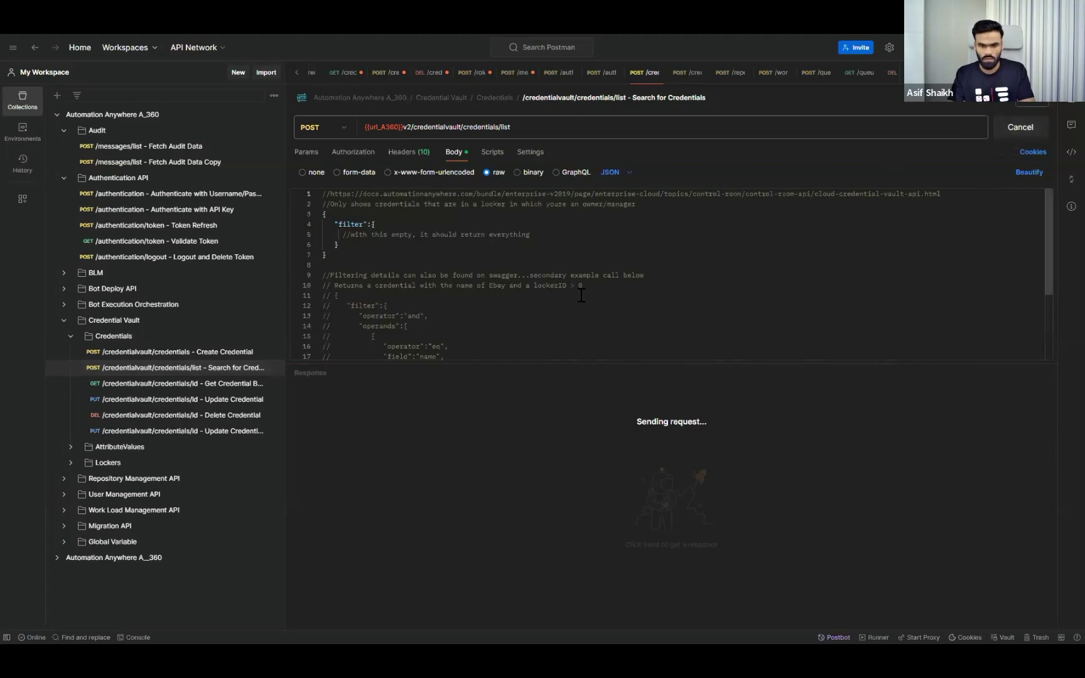
Examine the credential search request's URL, headers and filter body, along with the start of its response.
left_click_drag(512, 127, 359, 131)
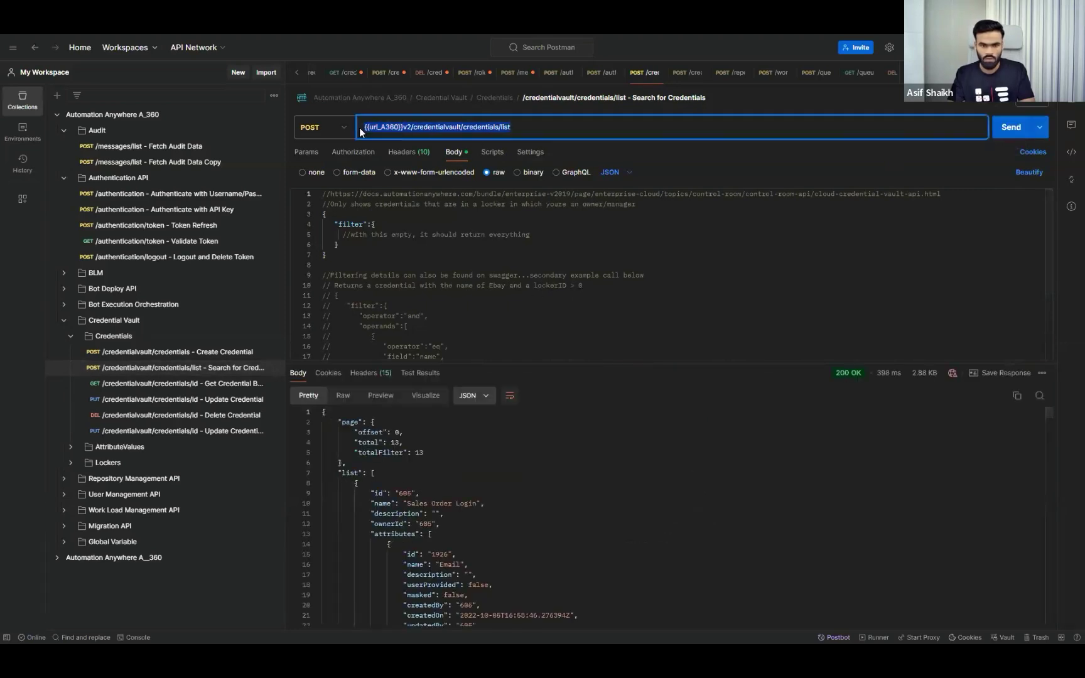
left_click(413, 154)
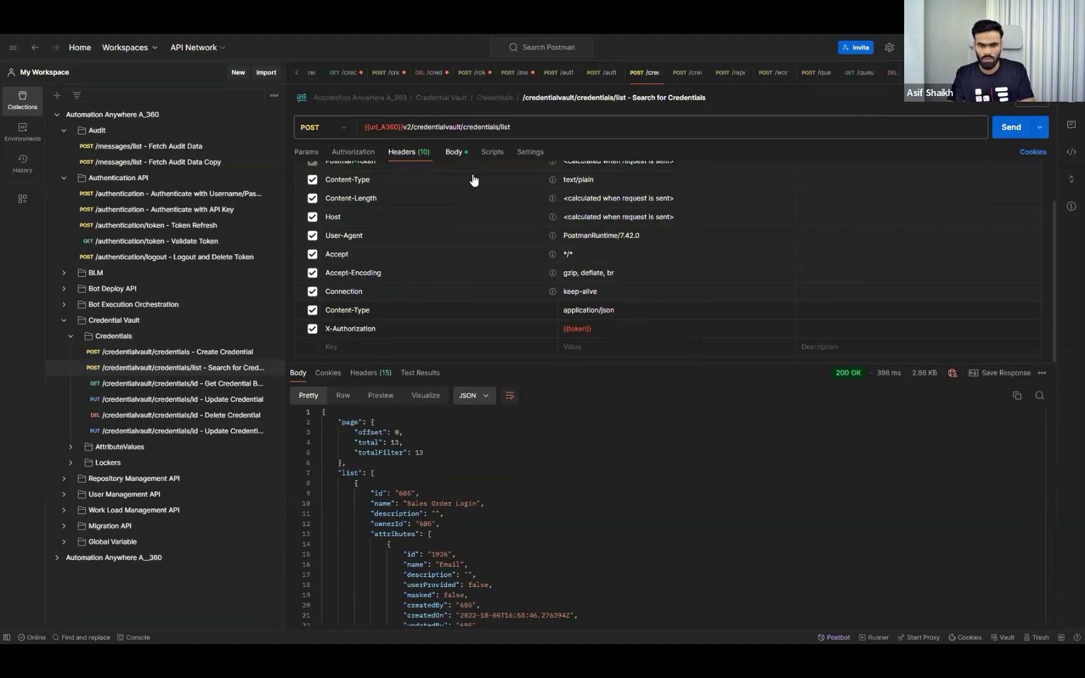
left_click(462, 153)
left_click_drag(330, 257, 325, 215)
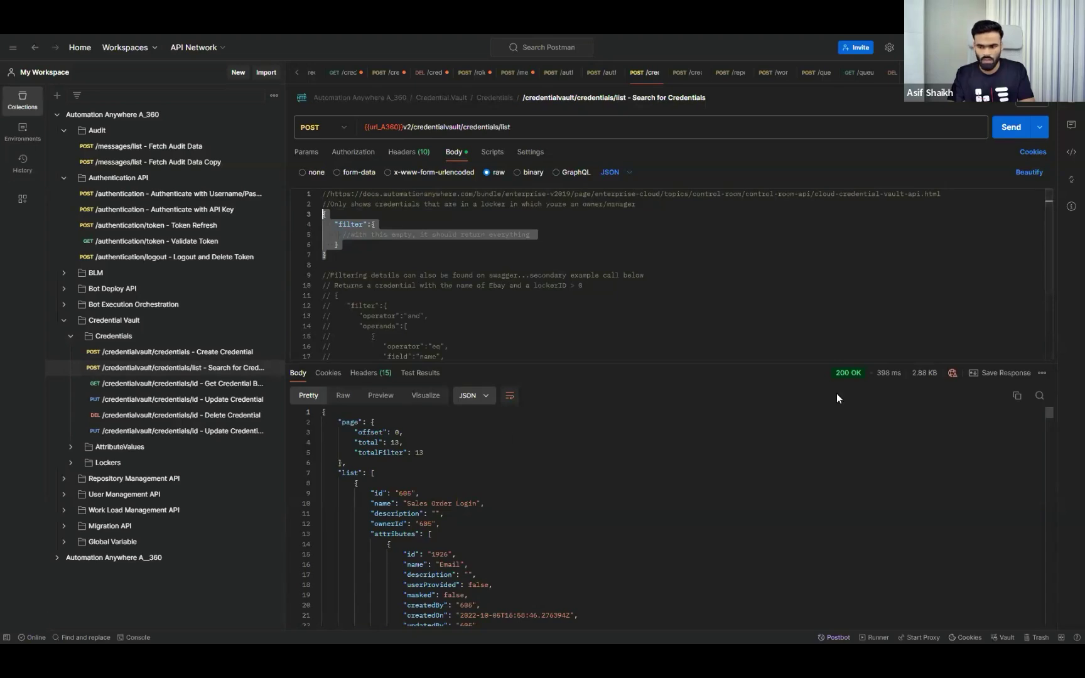
scroll(479, 455, "down", 3)
scroll(475, 452, "up", 2)
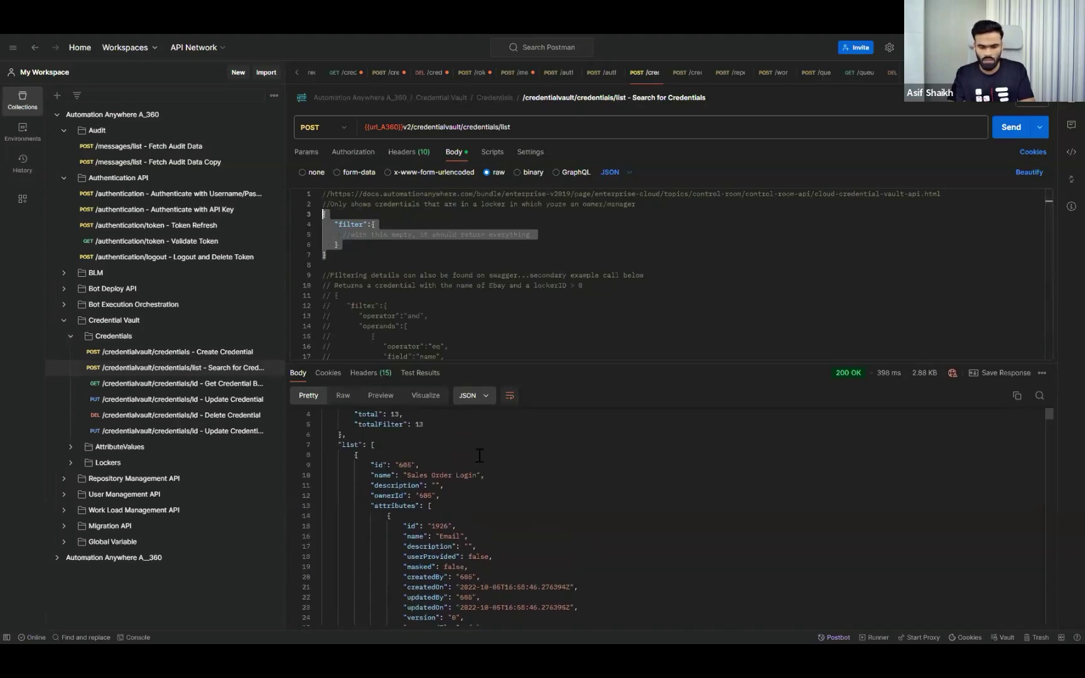
Read through the credential entries returned in the search response.
scroll(439, 449, "down", 6)
scroll(409, 449, "down", 10)
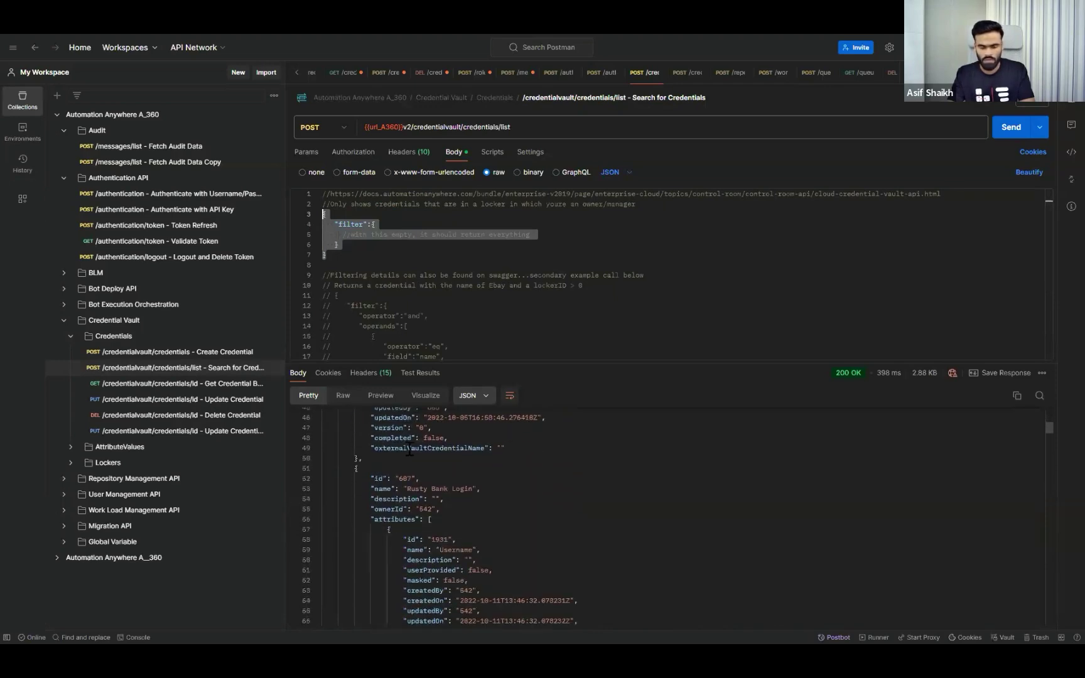
scroll(409, 449, "down", 5)
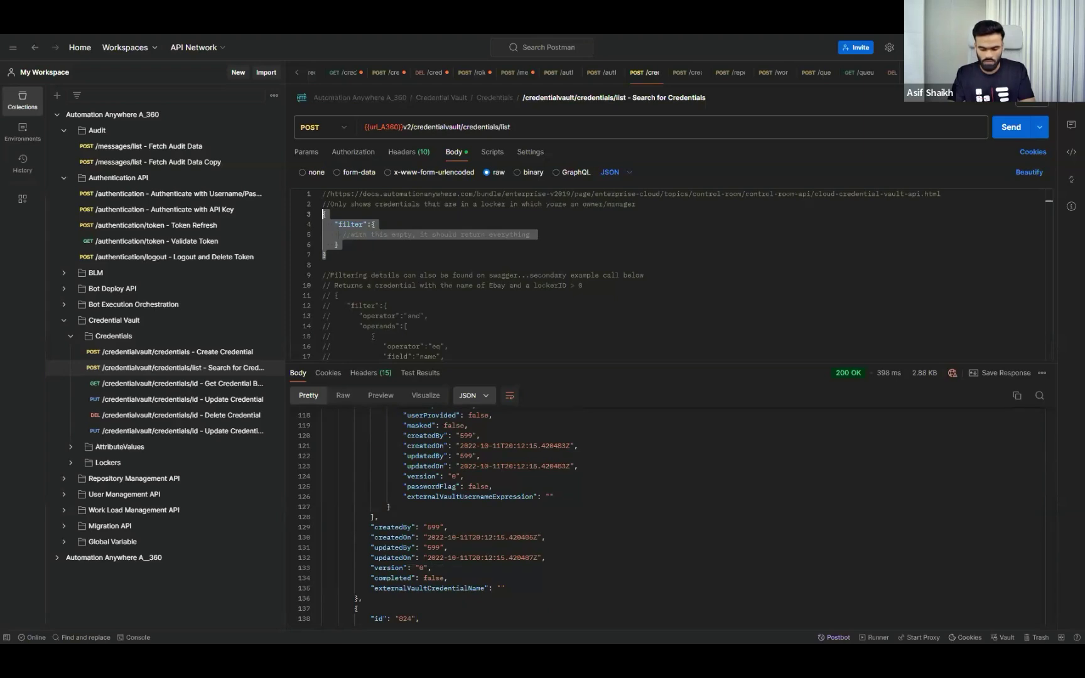
Switch to the Control Room in the browser and open its Credentials page to check the number of credentials.
key("alt+Tab")
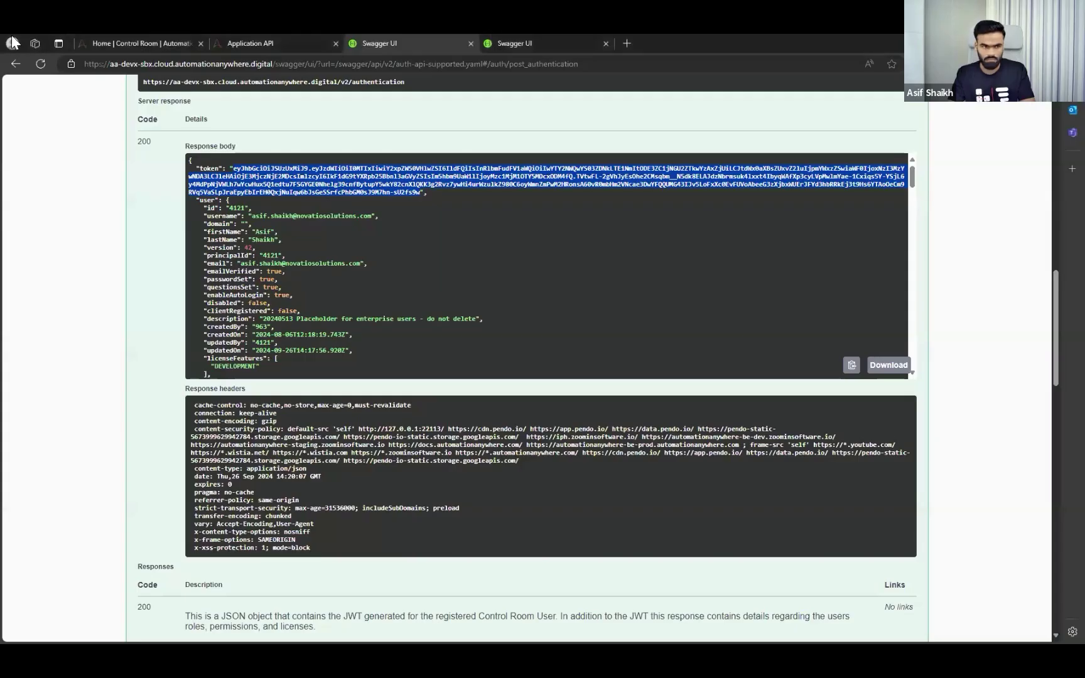
left_click(133, 42)
left_click(54, 210)
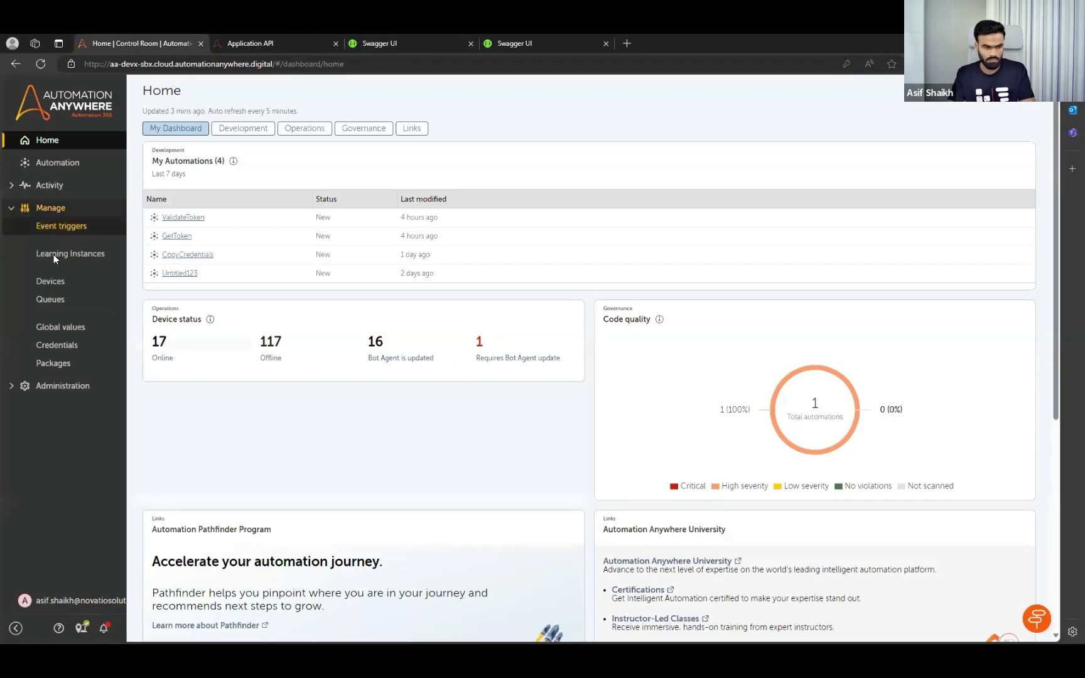
left_click(53, 347)
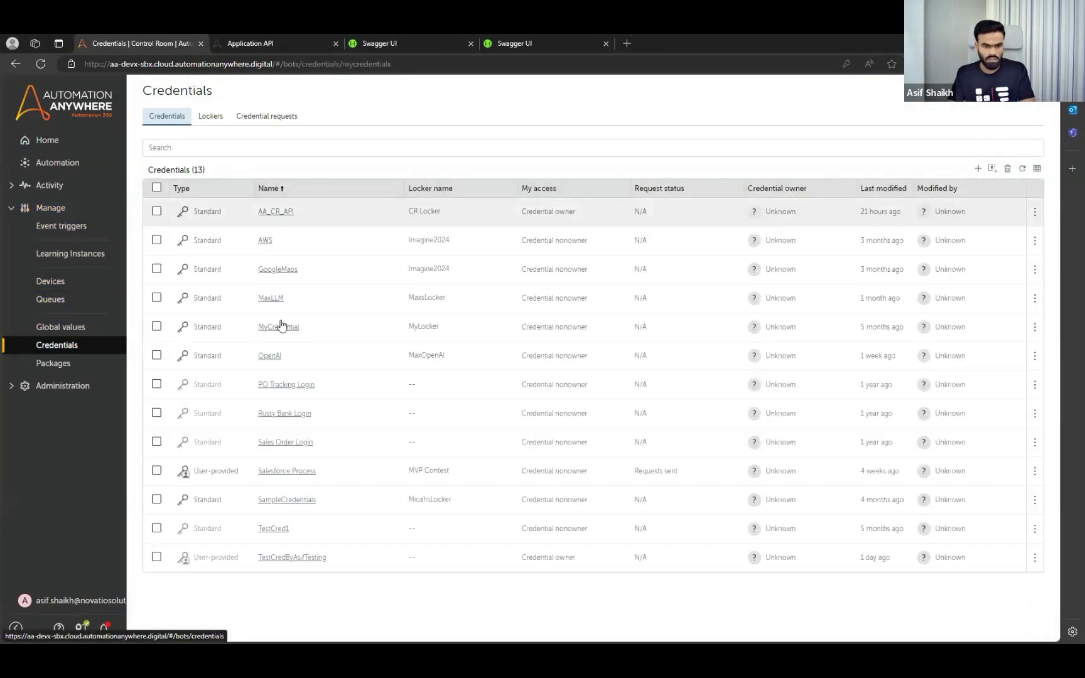
left_click_drag(146, 169, 204, 169)
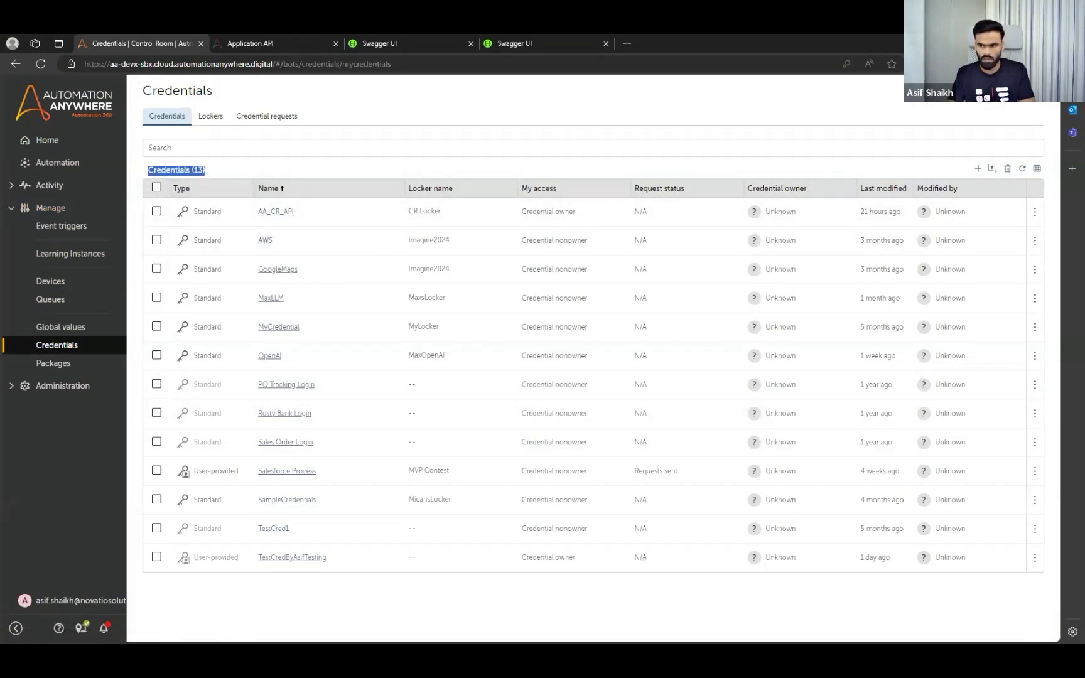
Switch back to Postman and check the response's total values and the first listed credential's name.
key("alt+Tab")
scroll(716, 420, "up", 5)
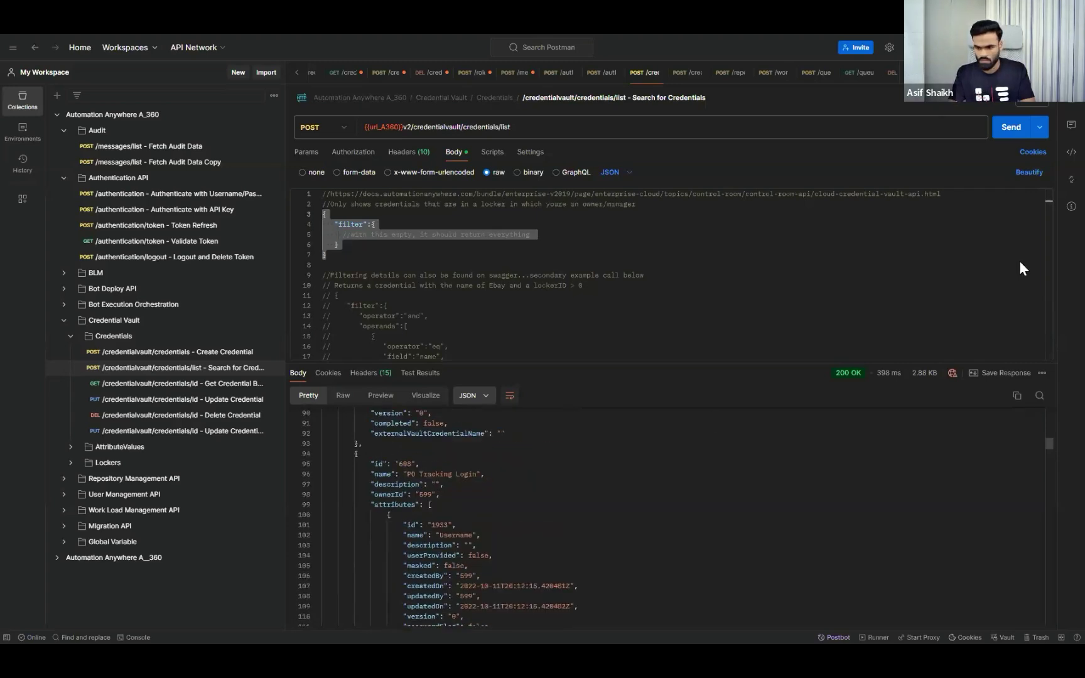
scroll(658, 503, "up", 15)
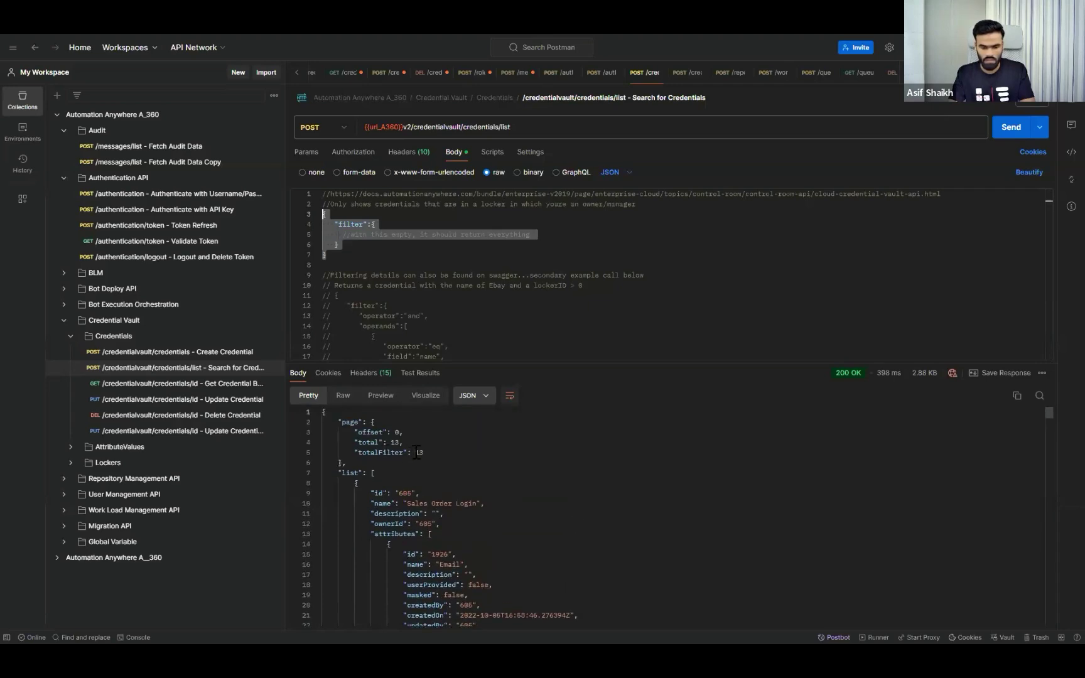
double_click(418, 453)
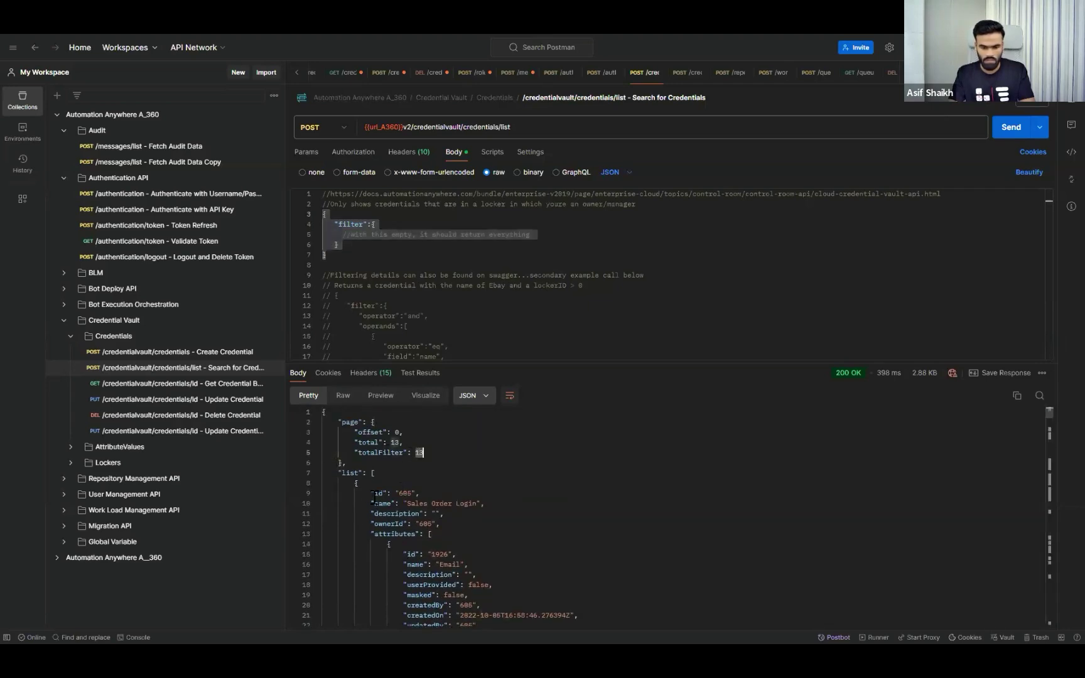
scroll(374, 497, "down", 2)
left_click_drag(358, 432, 475, 479)
scroll(470, 472, "down", 4)
scroll(470, 472, "up", 5)
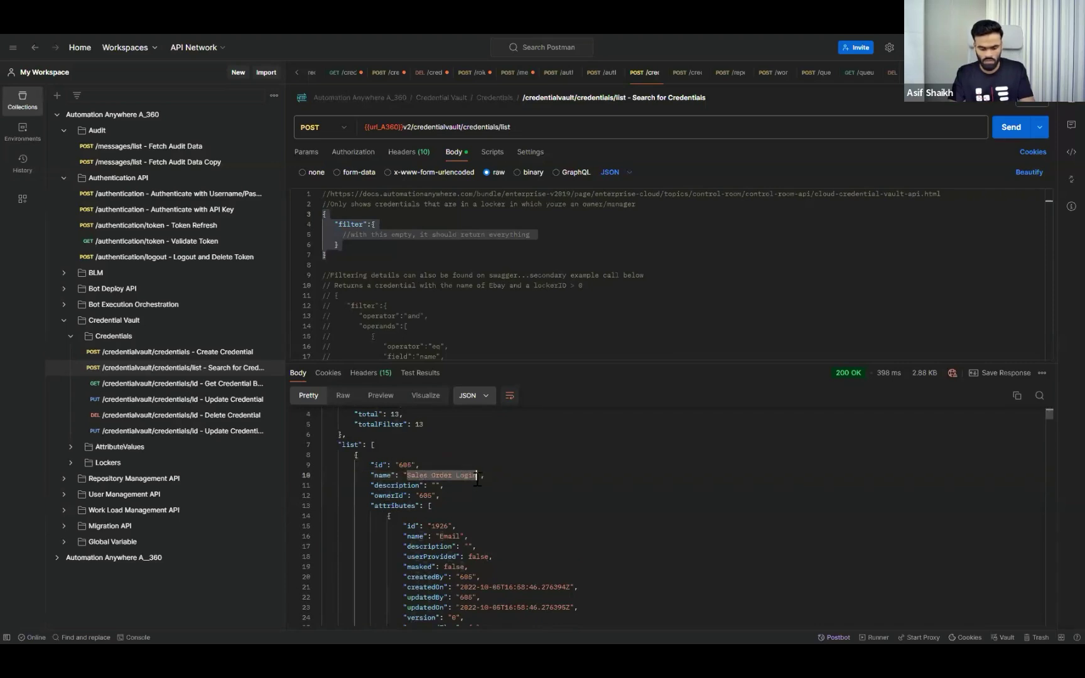
Switch to the Control Room and open the Sales Order Login credential to view its attributes.
key("alt+Tab")
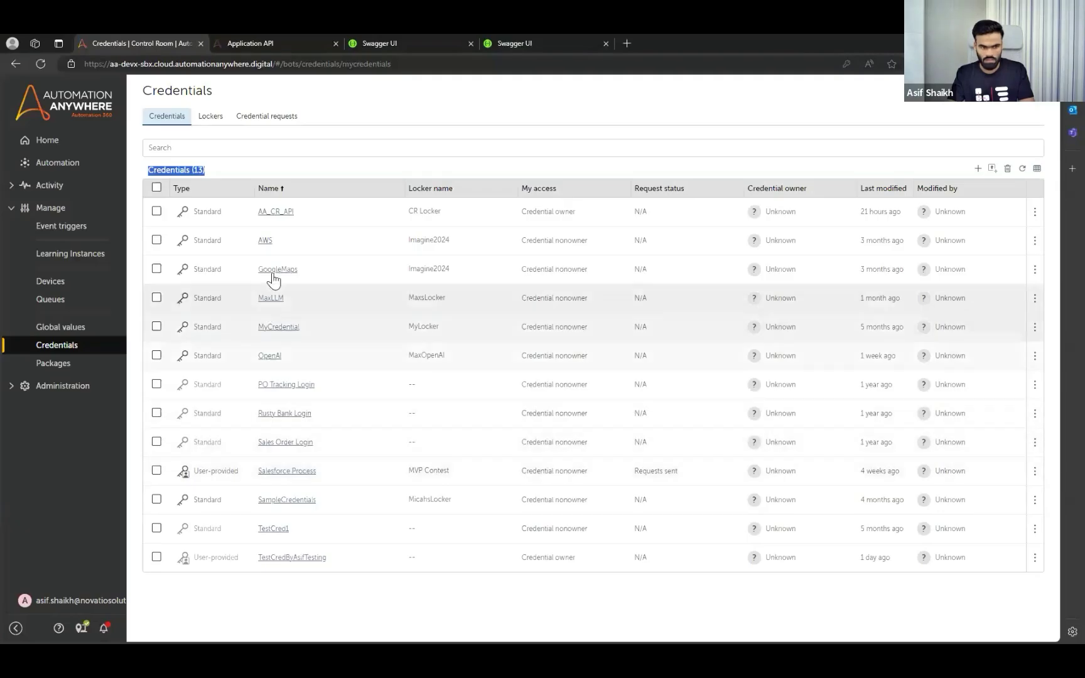
left_click(290, 443)
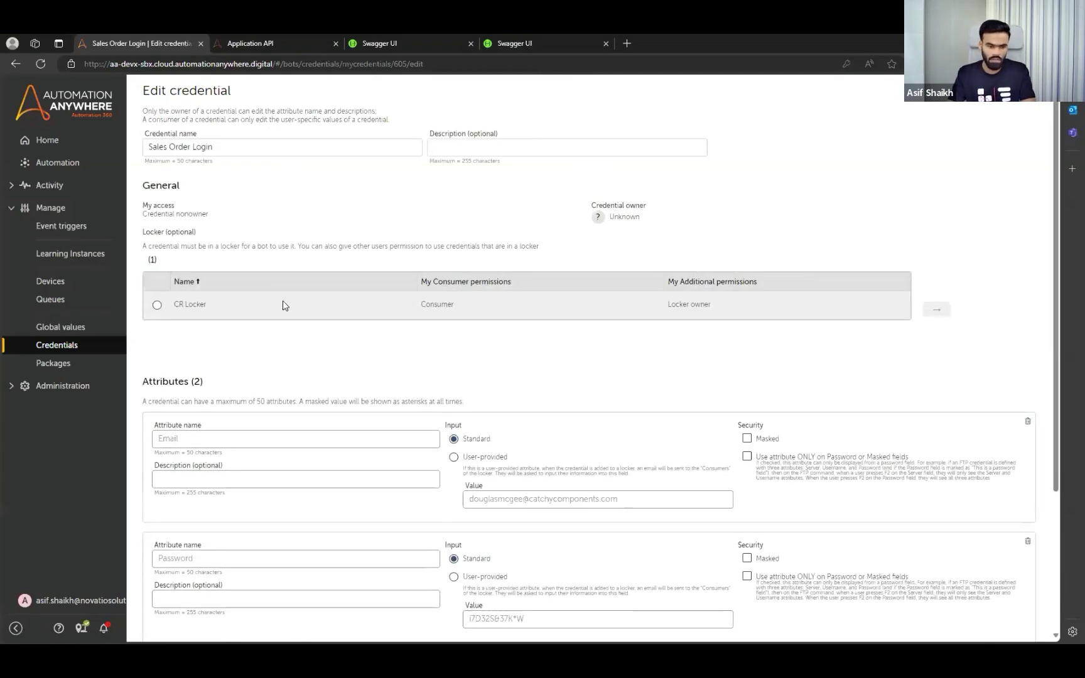
scroll(283, 306, "down", 3)
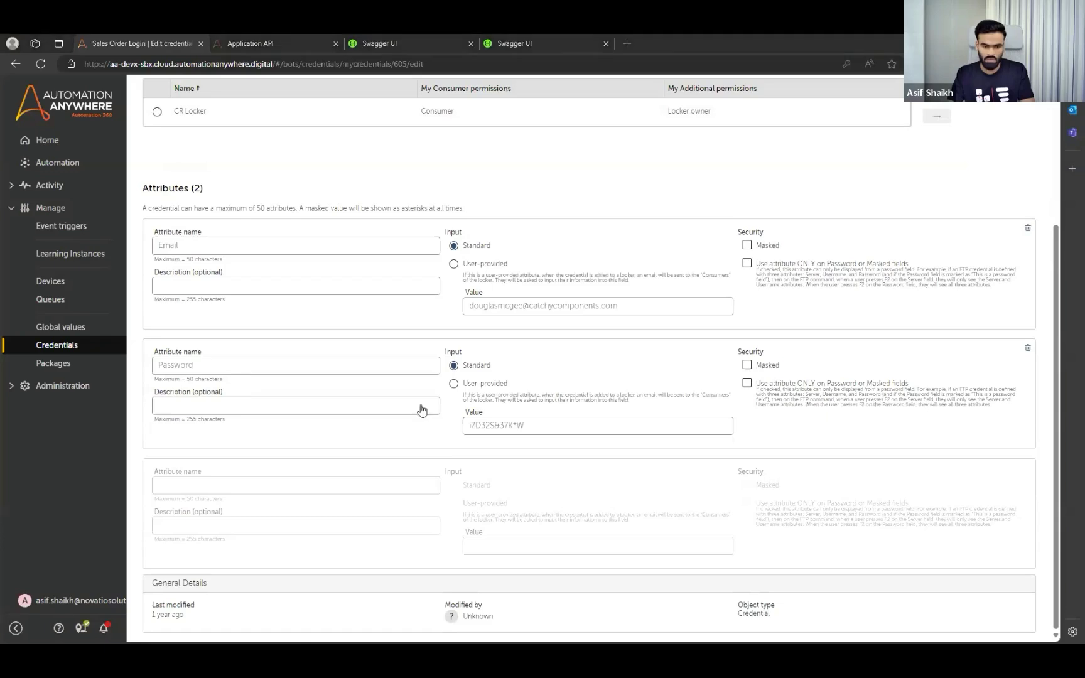
Switch back to Postman and examine the Email and Password attributes of the Sales Order Login credential in the response.
key("alt+Tab")
scroll(592, 550, "down", 5)
scroll(592, 551, "down", 3)
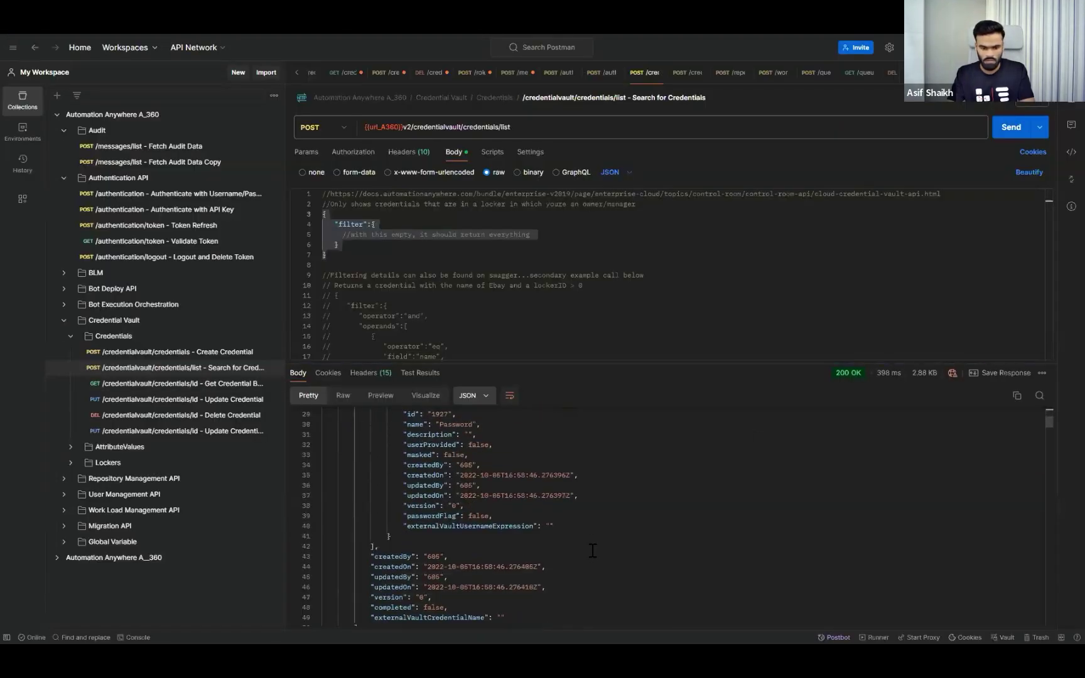
scroll(591, 550, "up", 5)
scroll(496, 521, "up", 2)
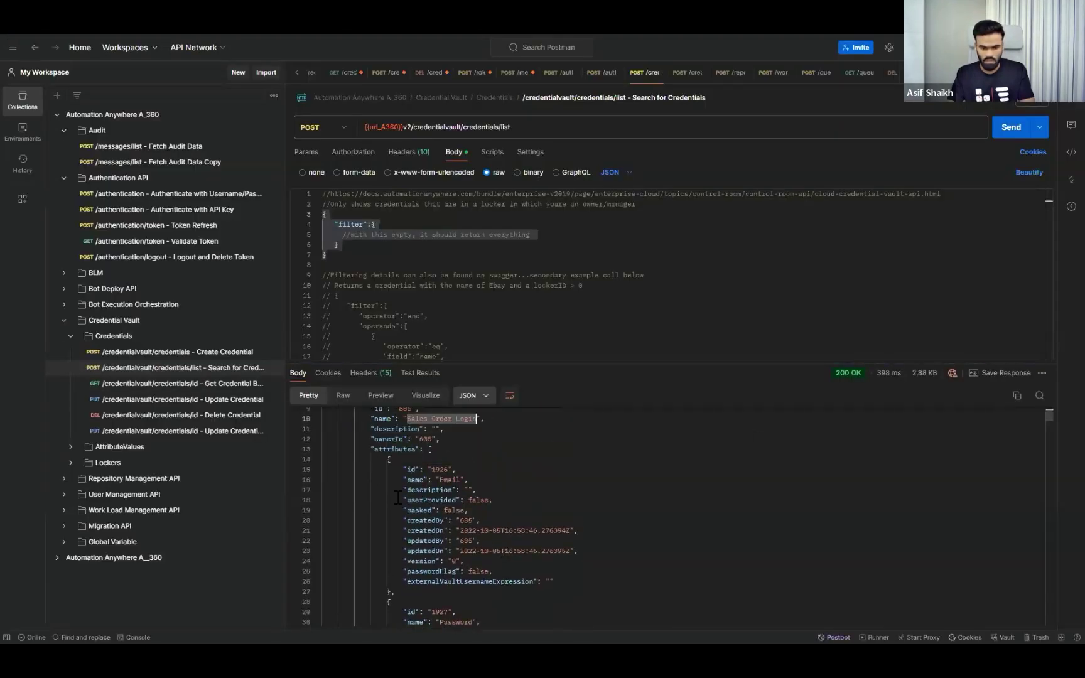
double_click(451, 480)
scroll(463, 538, "down", 2)
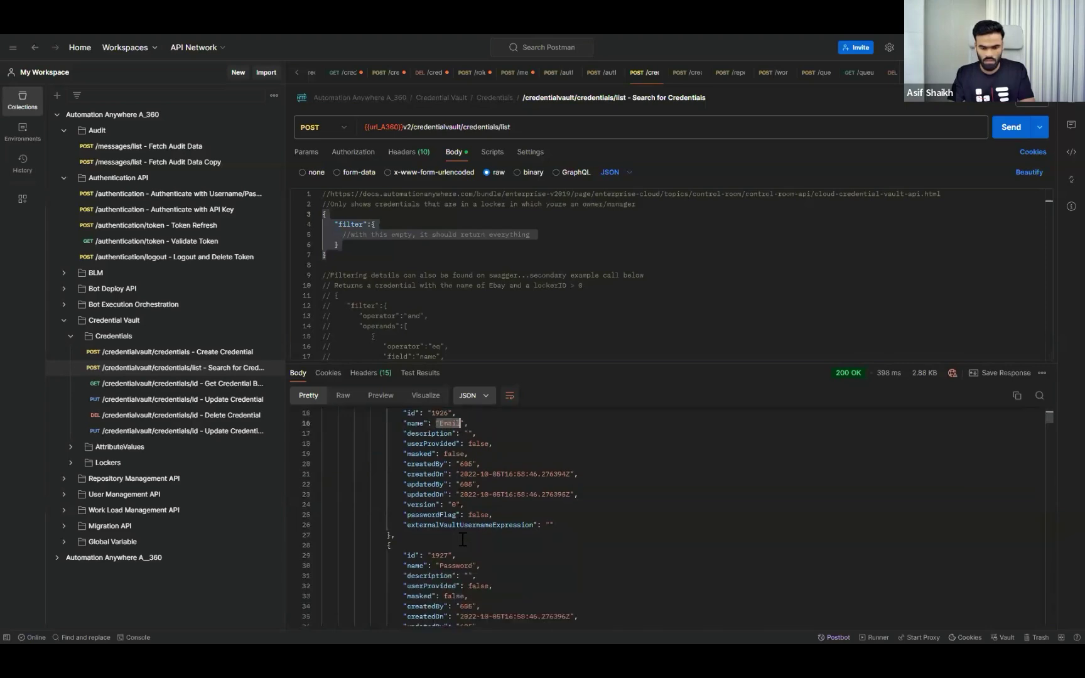
left_click_drag(438, 566, 476, 566)
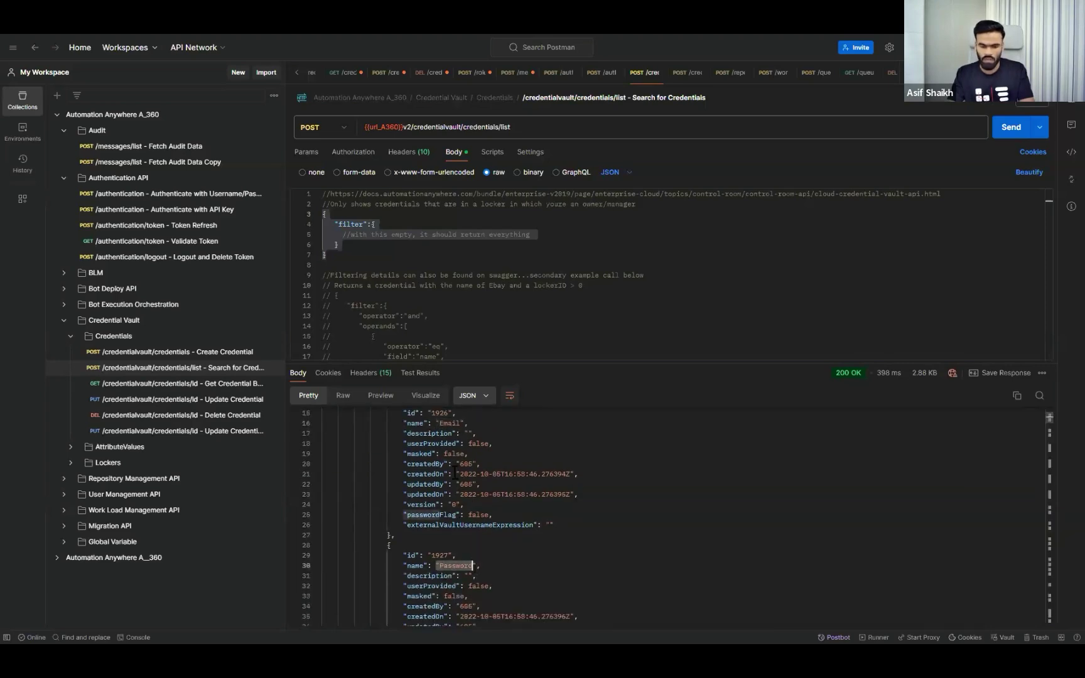
scroll(502, 502, "down", 5)
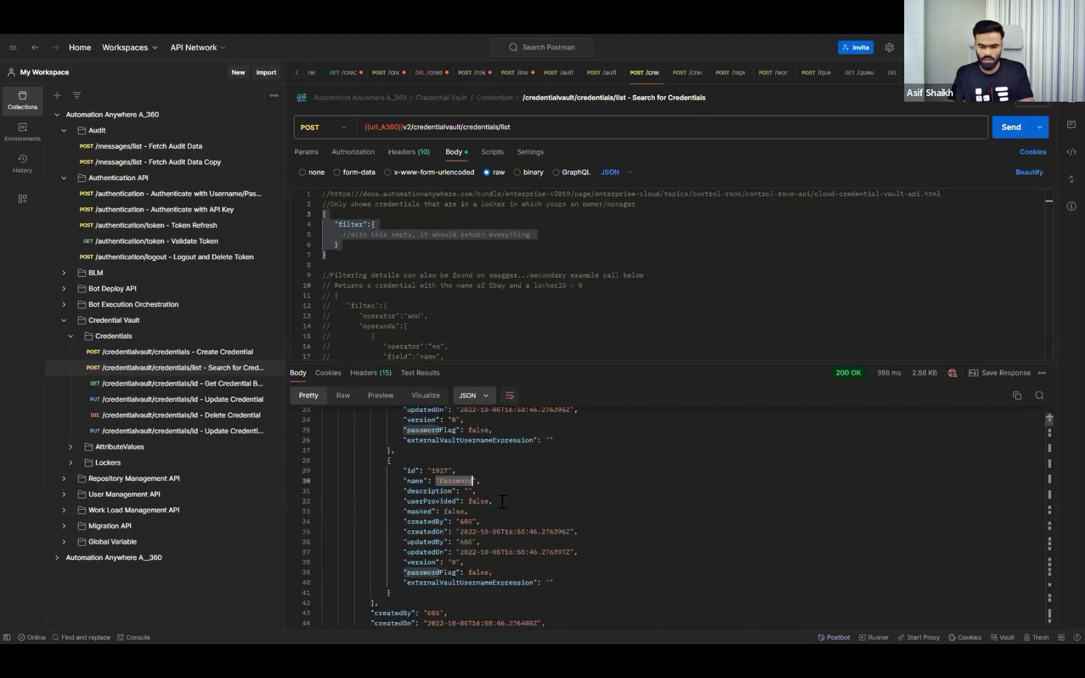
scroll(488, 535, "down", 2)
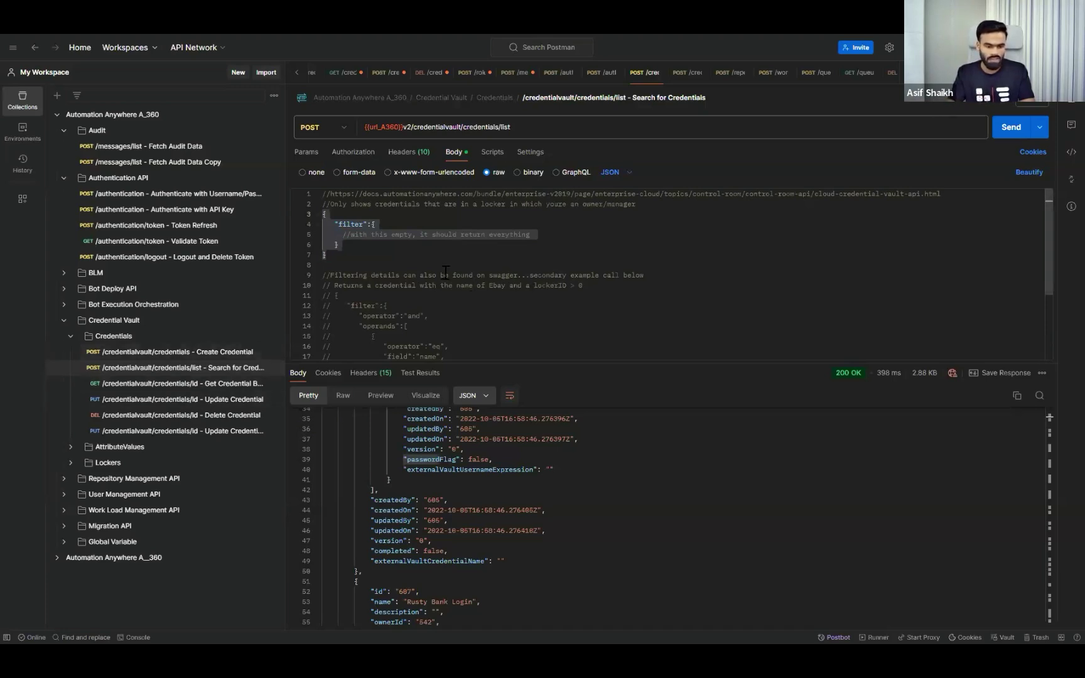
Open the Create Credential request and append "_Demo_Purpose" to the credential name in its body.
left_click(211, 358)
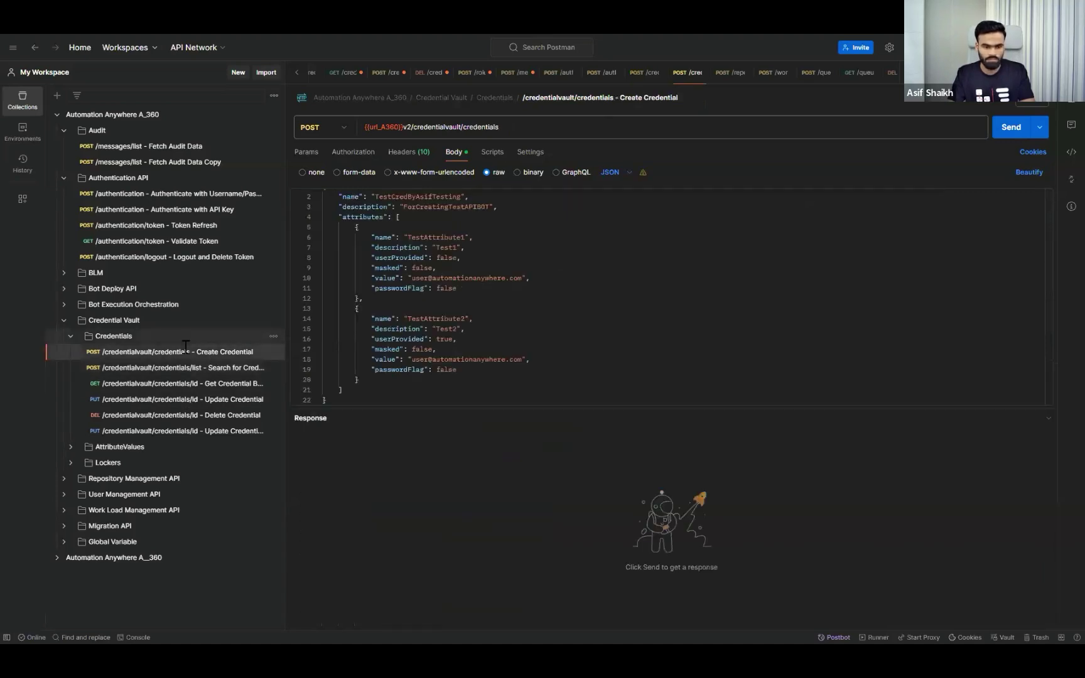
scroll(628, 232, "up", 1)
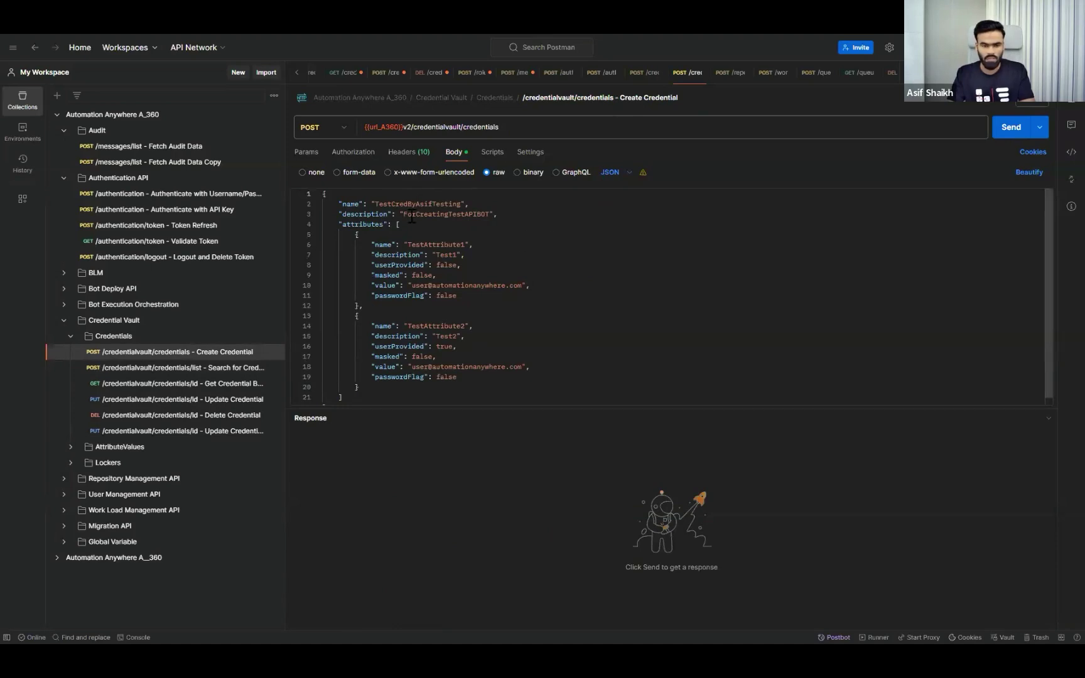
left_click(452, 205)
type("_")
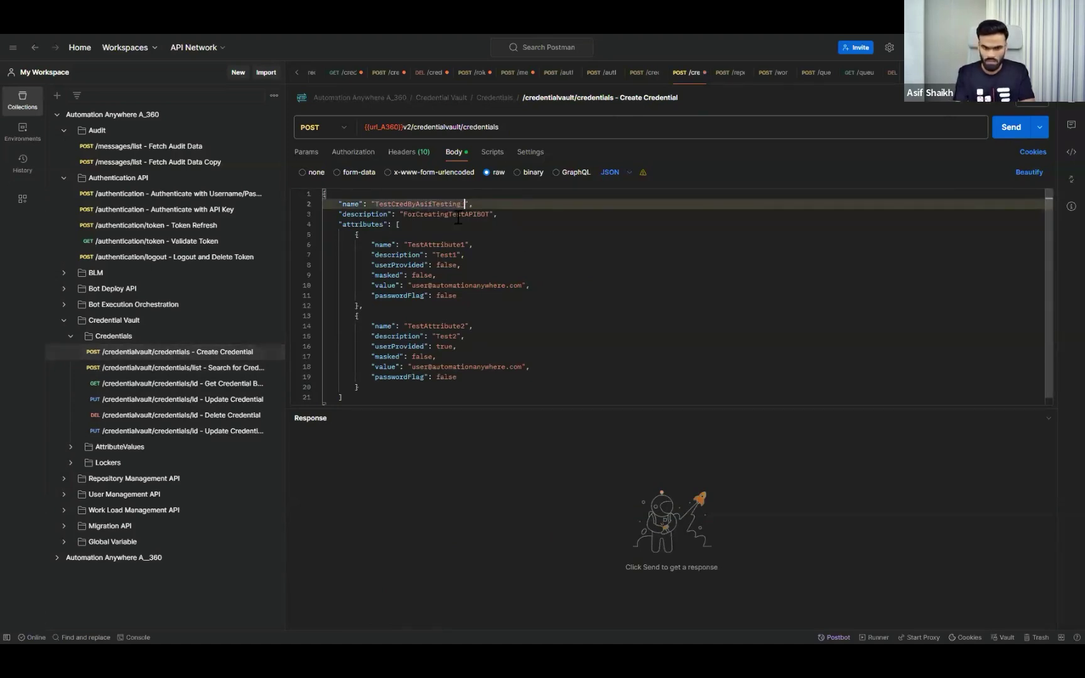
type("Dem")
type("o_P")
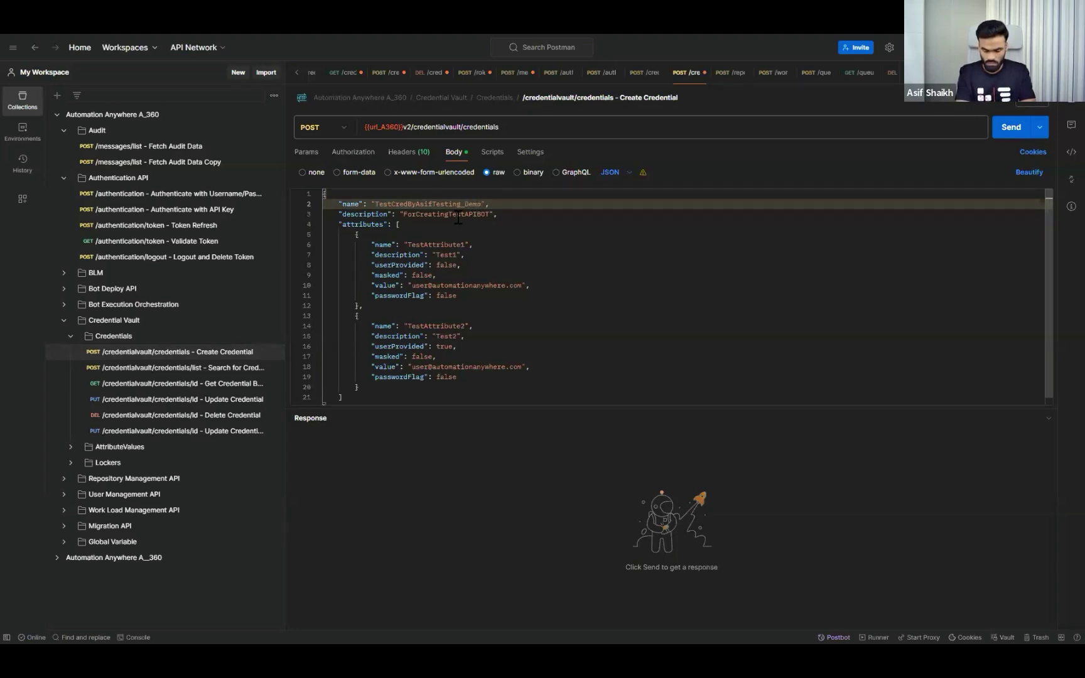
type("ur")
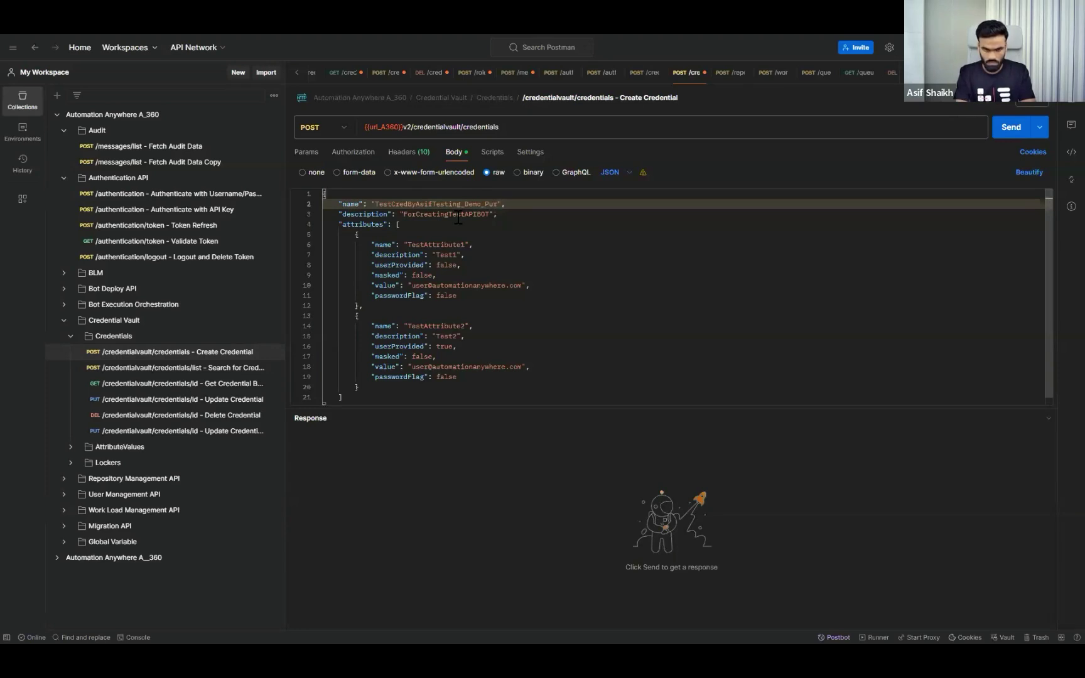
type("pose")
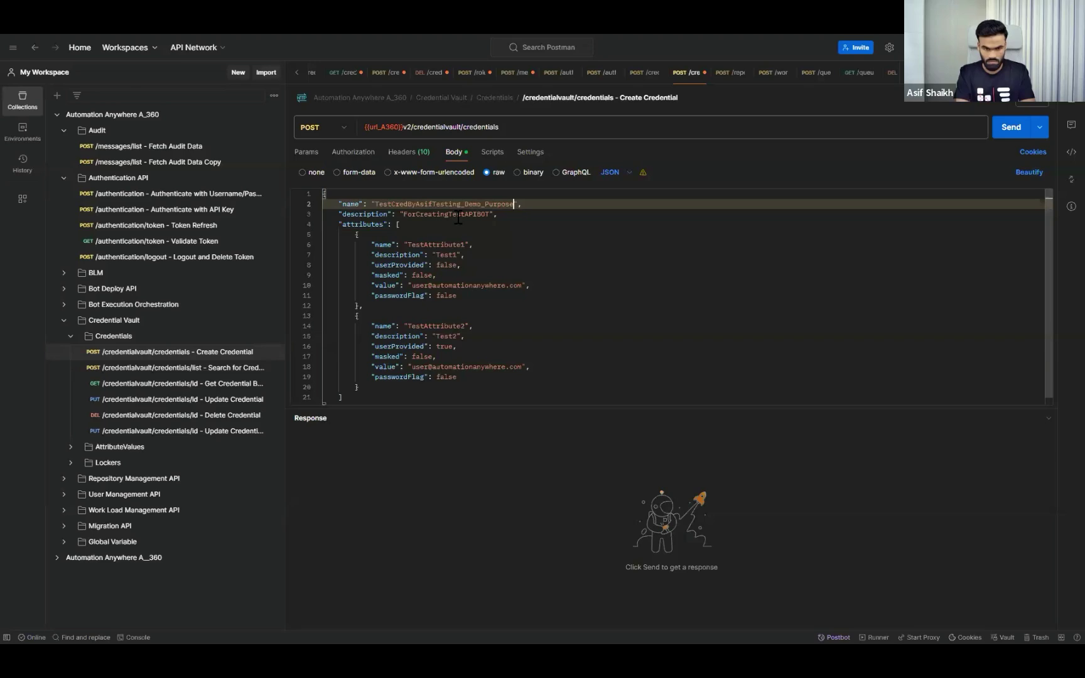
left_click(527, 238)
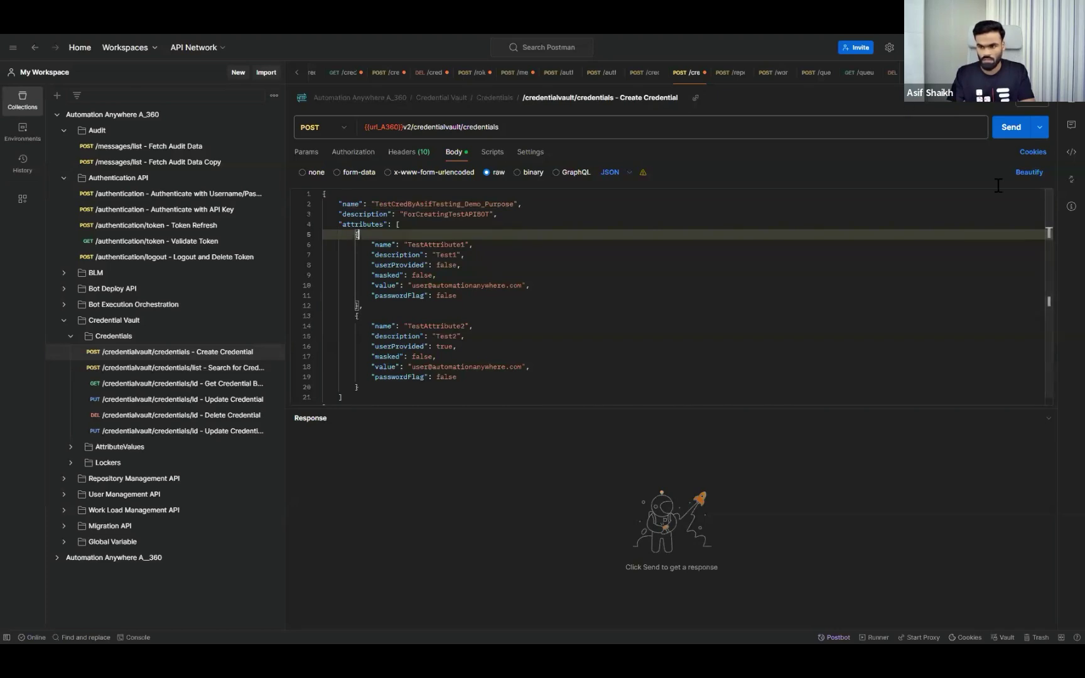
Send the Create Credential request and compare the response with the name and attributes in the request body.
key("ctrl+Return")
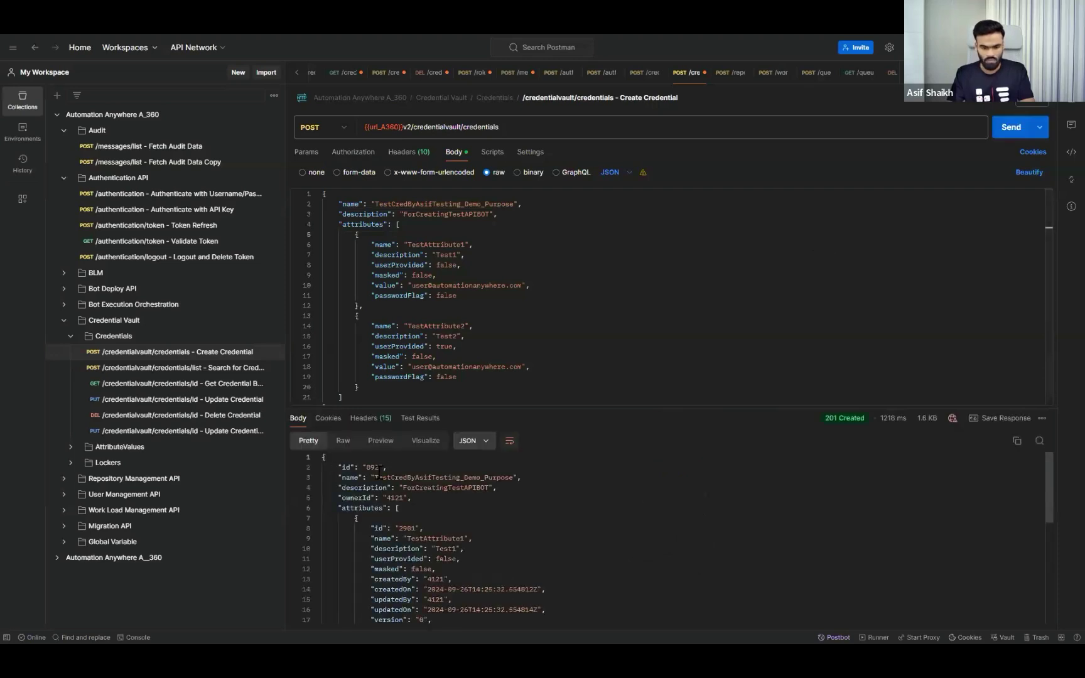
left_click_drag(365, 474, 424, 505)
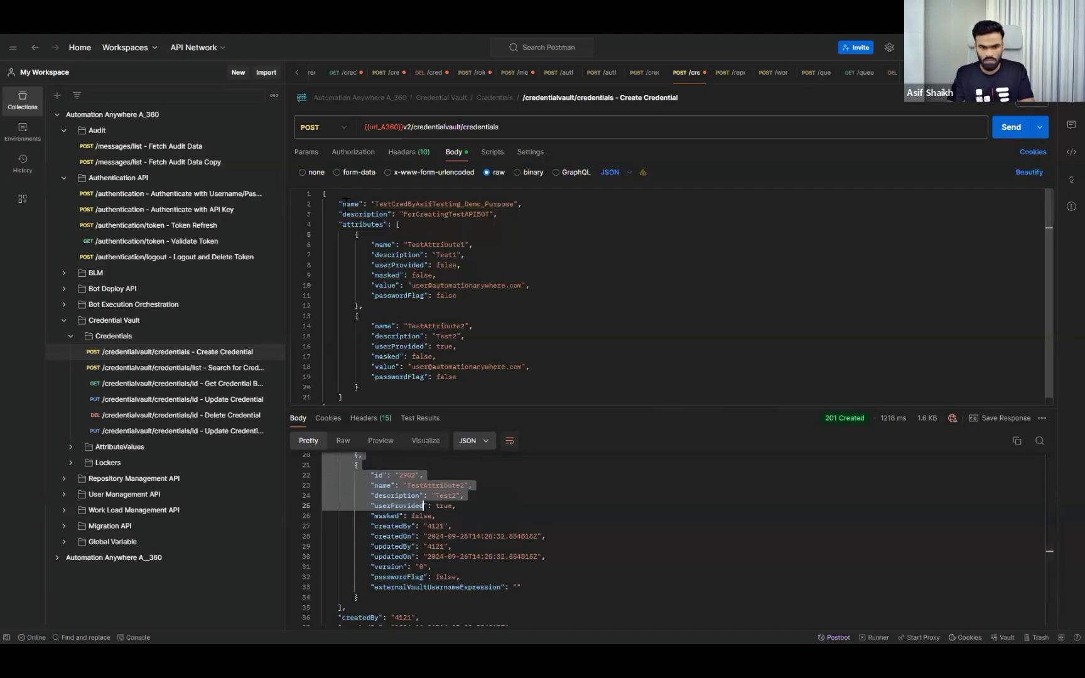
left_click_drag(344, 204, 529, 205)
left_click_drag(368, 245, 478, 308)
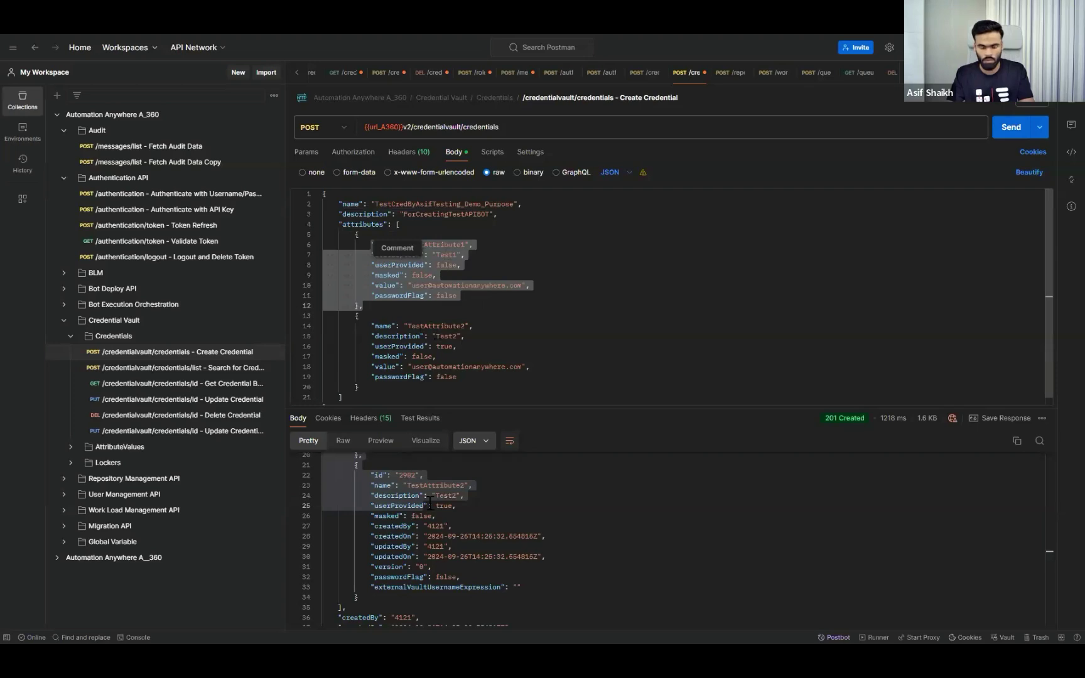
left_click(424, 526)
scroll(425, 527, "down", 3)
scroll(425, 527, "up", 5)
scroll(425, 527, "up", 5)
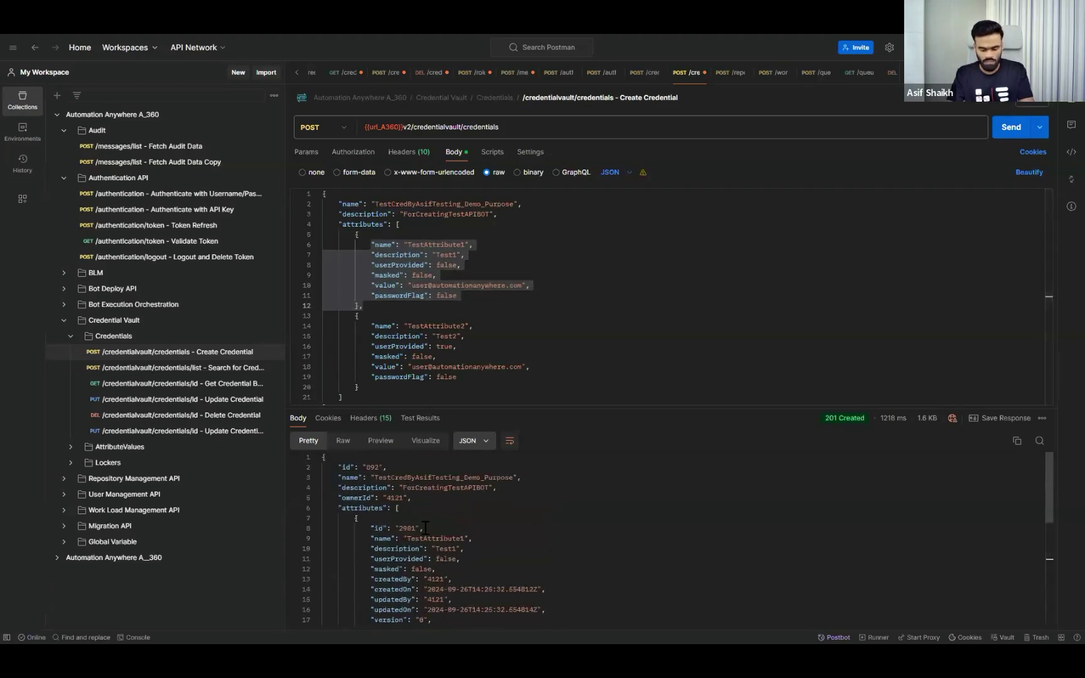
Switch to the Control Room, return to the credentials list and open the new Demo_Purpose credential to check its name and attributes.
key("alt+Tab")
scroll(937, 104, "up", 3)
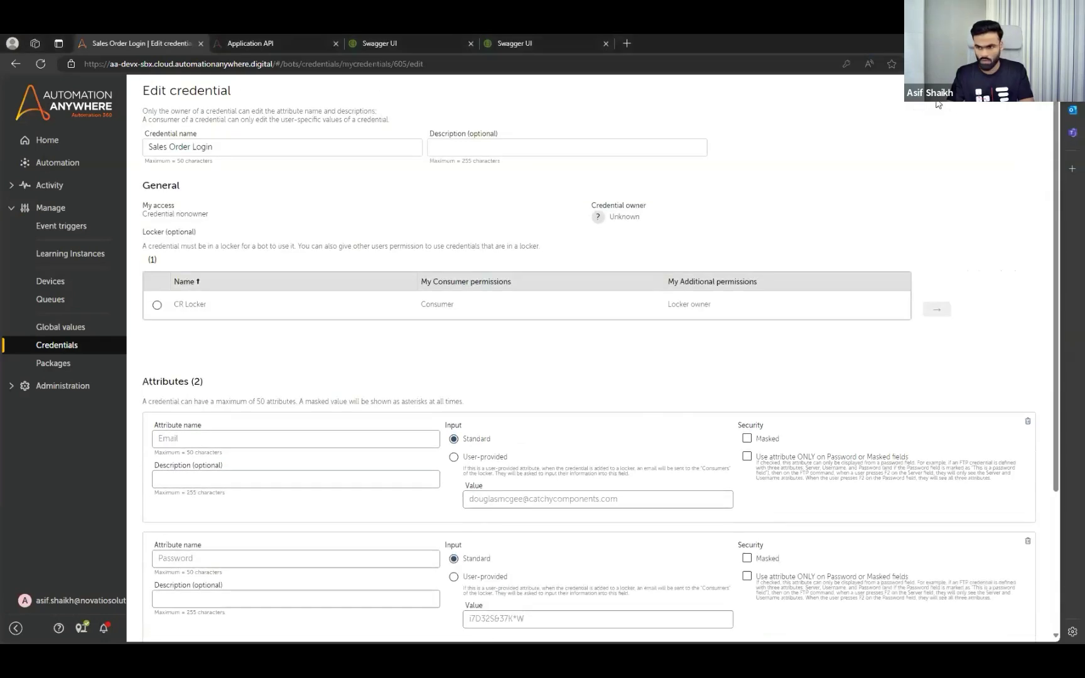
key("alt+Left")
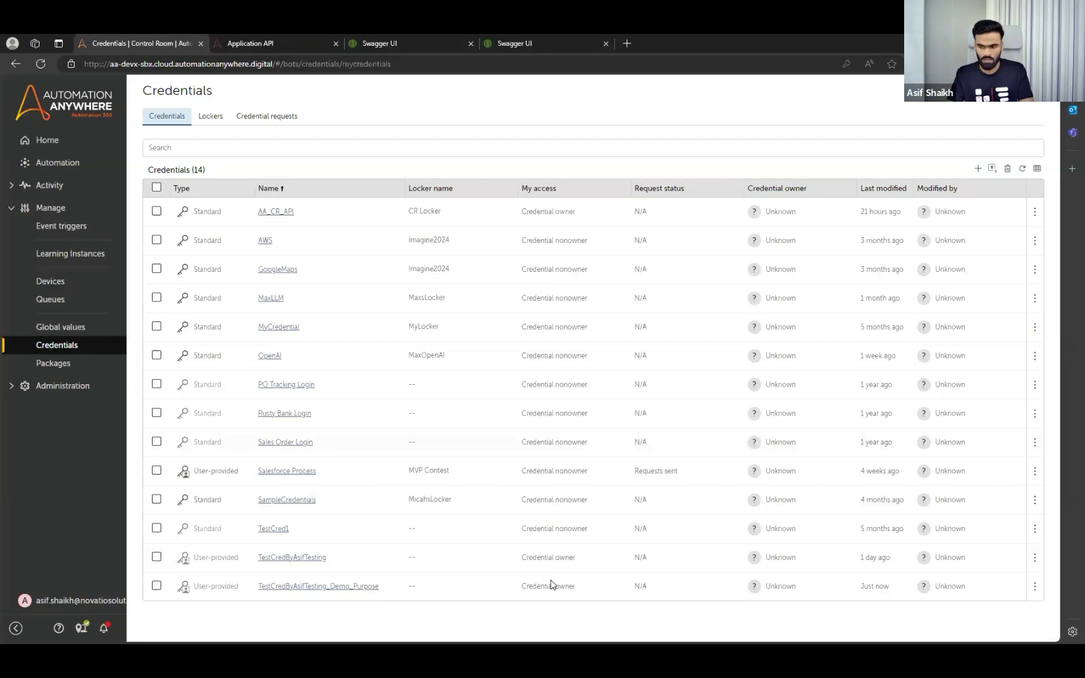
left_click(340, 585)
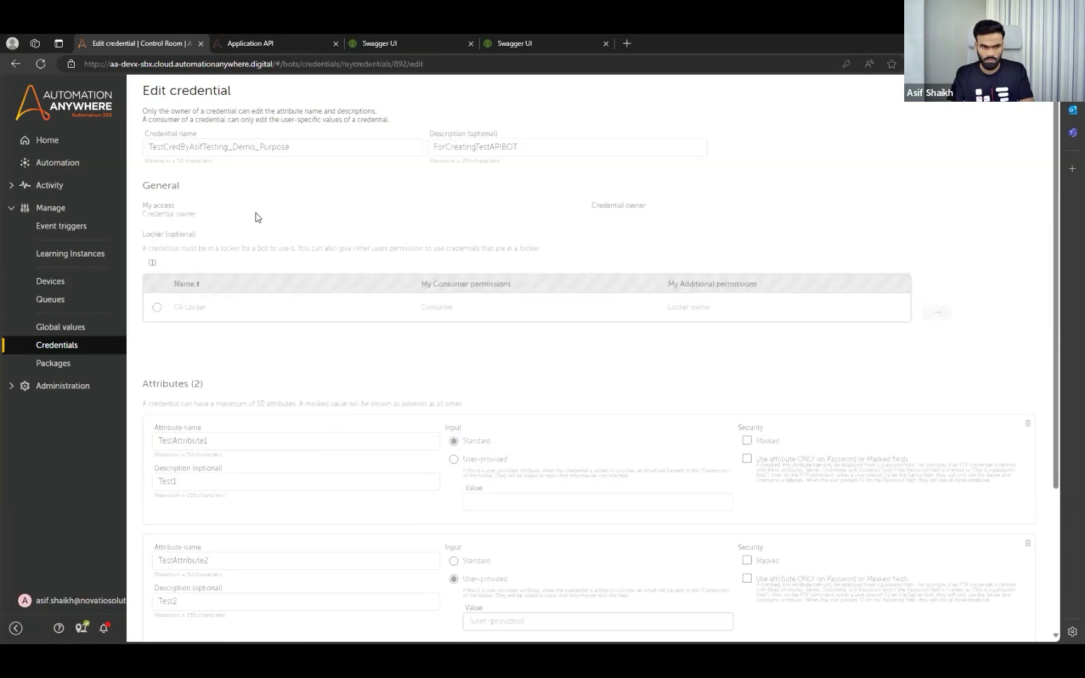
double_click(153, 147)
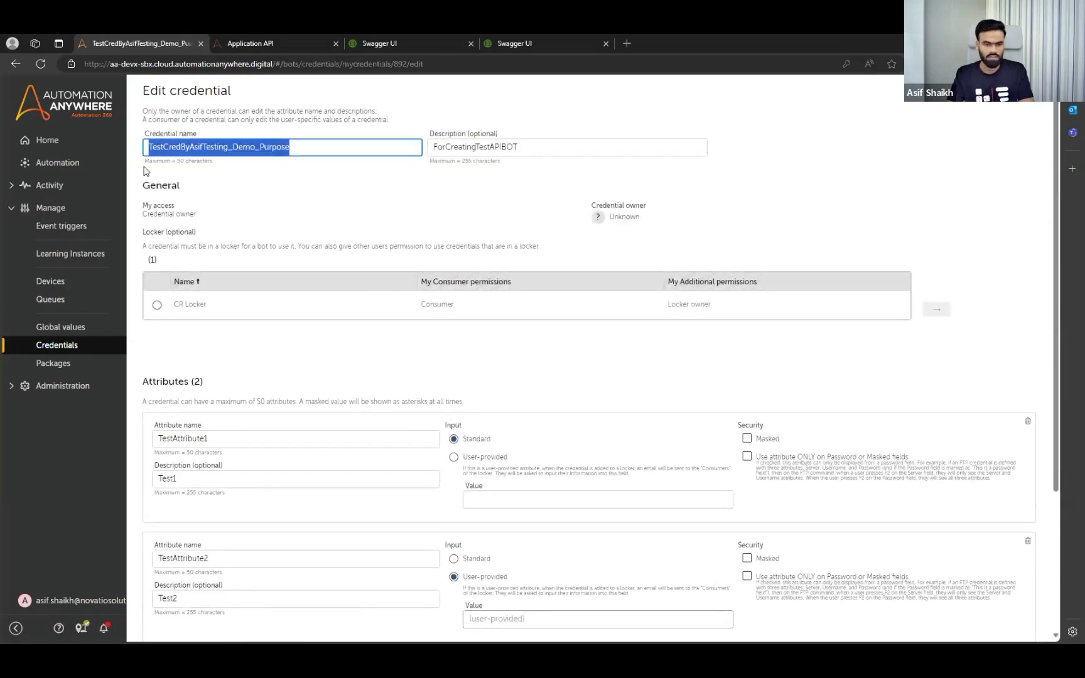
double_click(215, 439)
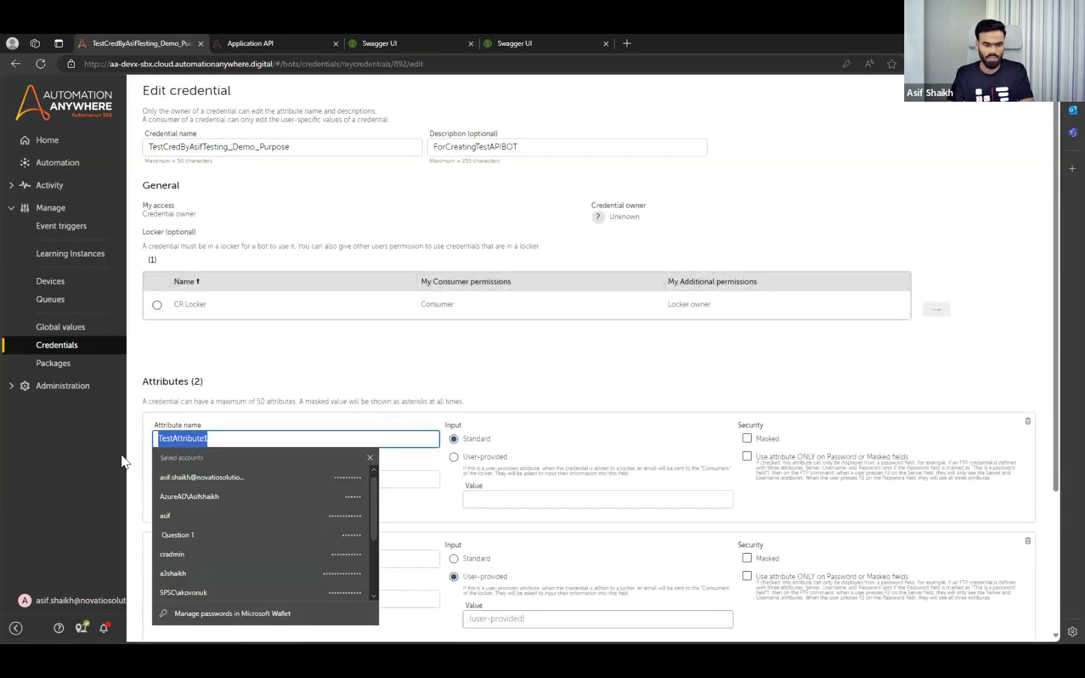
Examine the TestAttribute1 and TestAttribute2 attributes of the Demo_Purpose credential and return to the credentials list without editing anything.
left_click(151, 498)
double_click(217, 558)
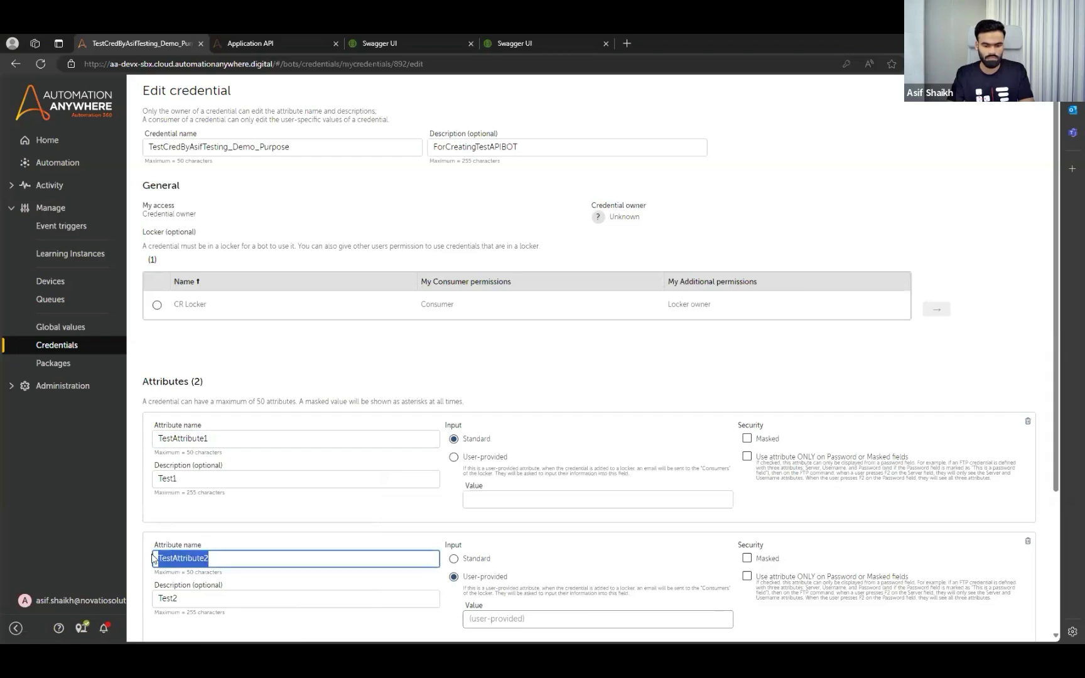
scroll(290, 445, "down", 2)
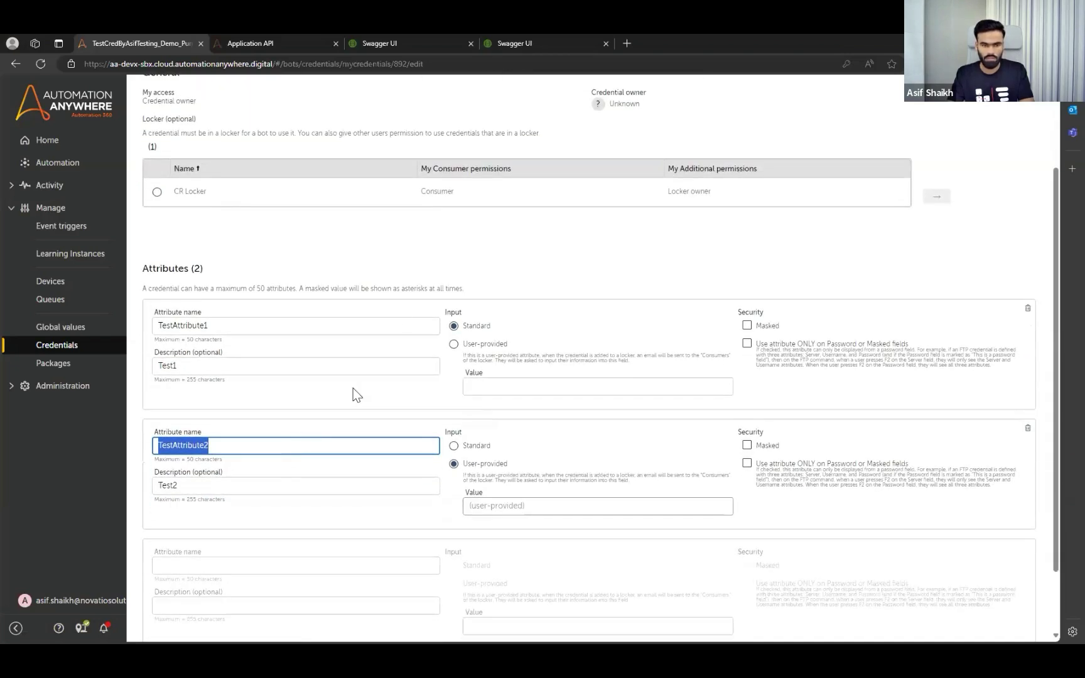
scroll(528, 395, "up", 2)
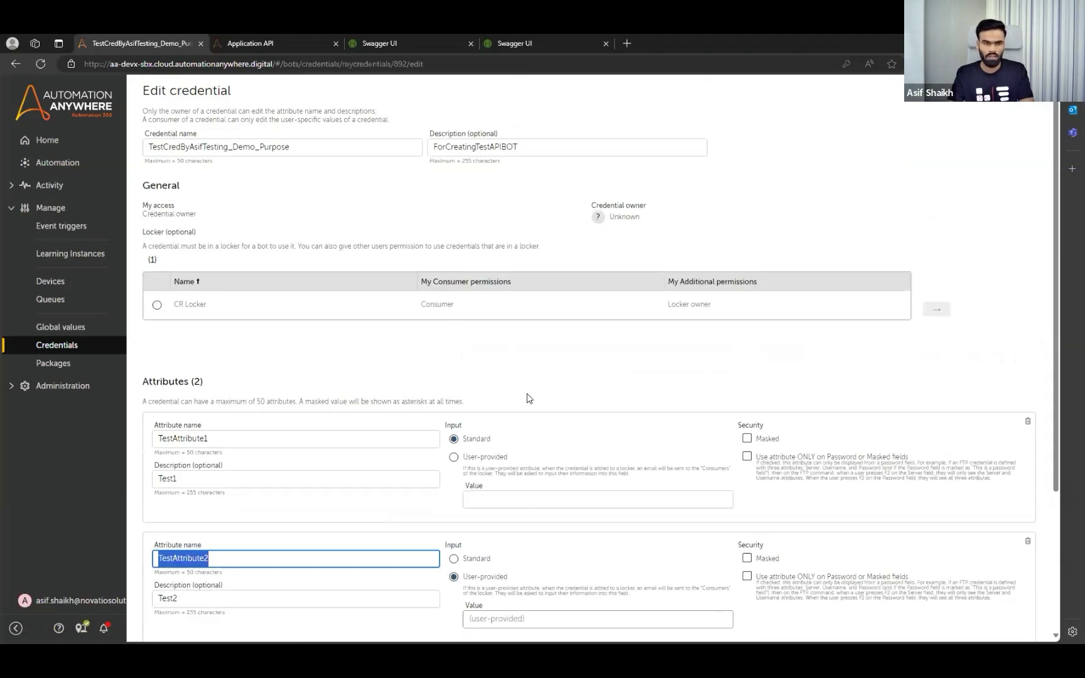
left_click(936, 101)
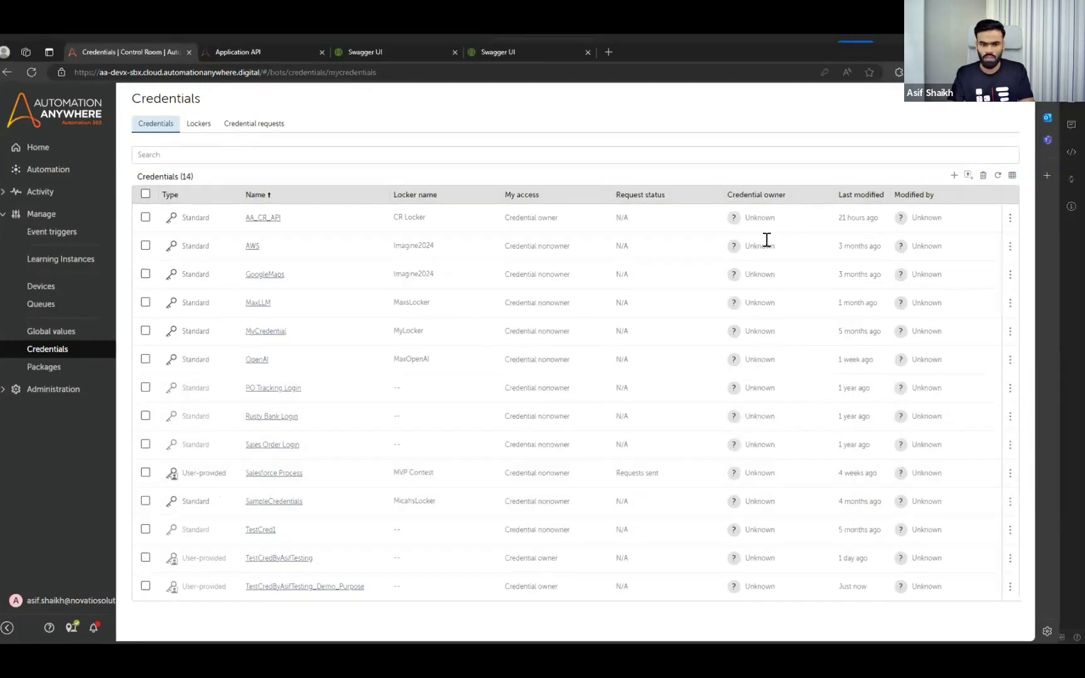
Switch to Postman, collapse the Credential Vault folder and open the Workspace Files/Folders List request under Repository Management API.
key("alt+Tab")
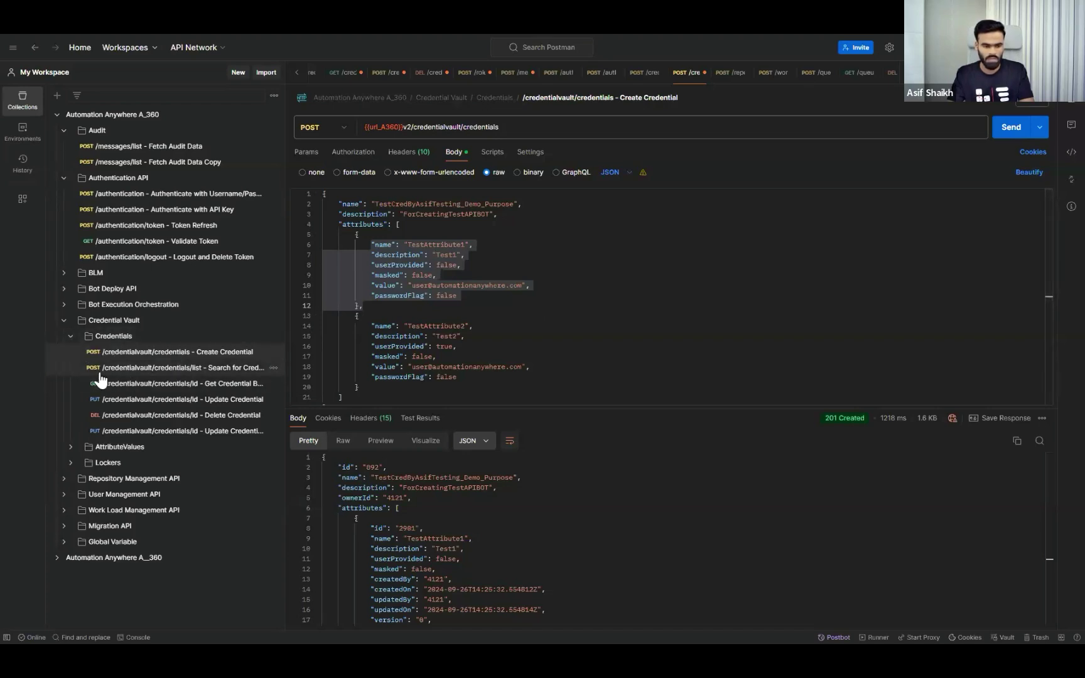
left_click(63, 322)
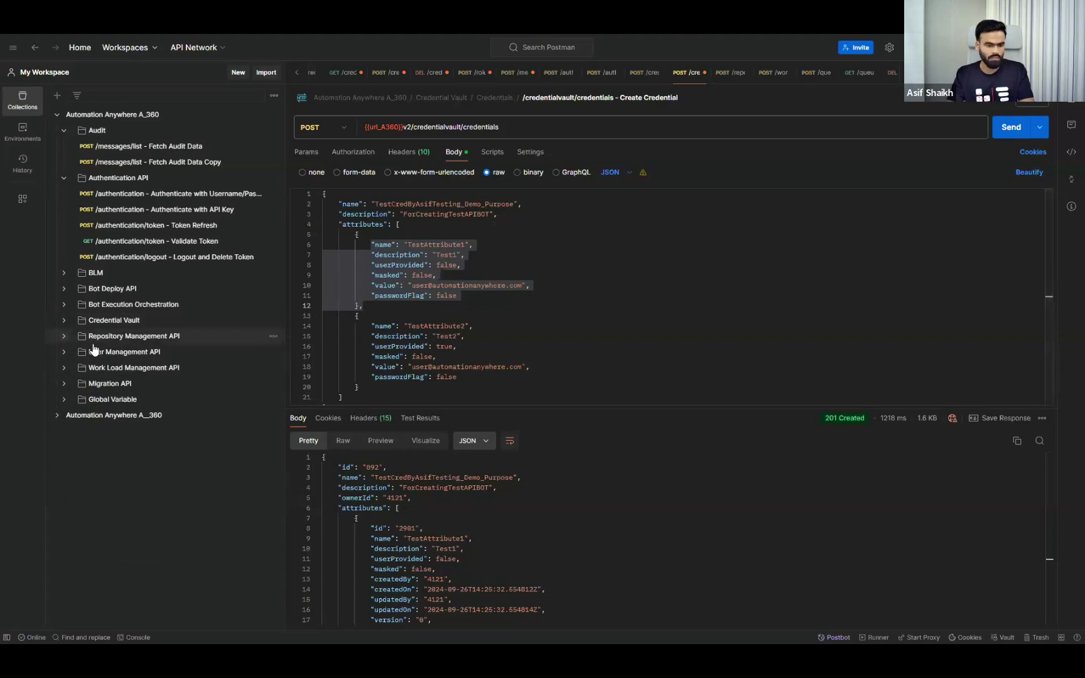
left_click(64, 339)
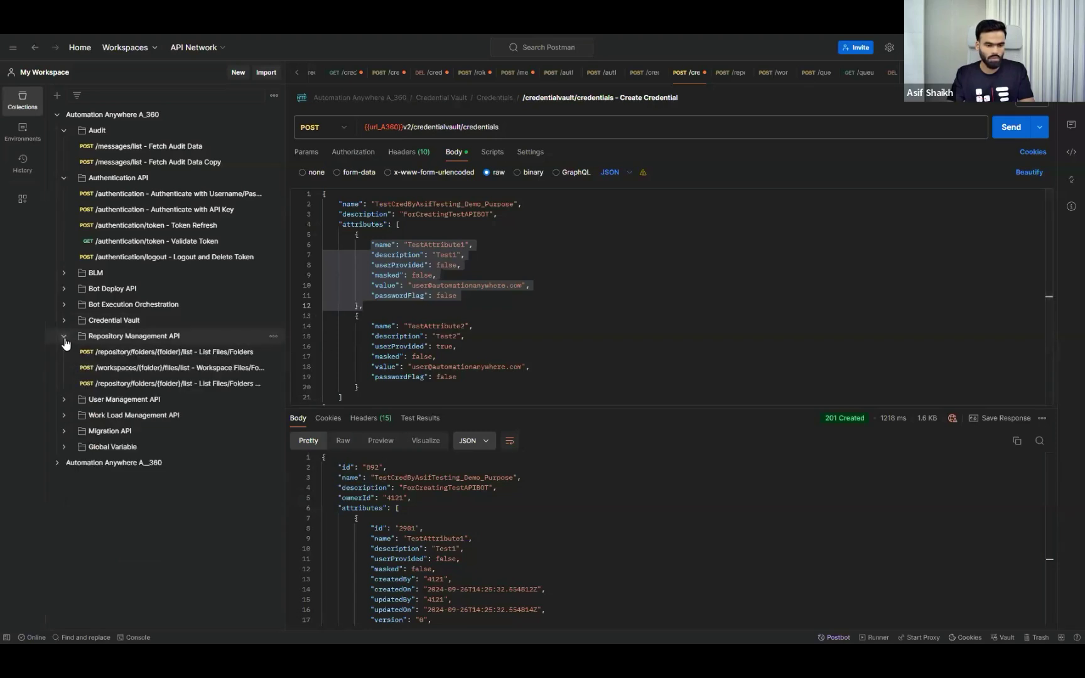
left_click(160, 370)
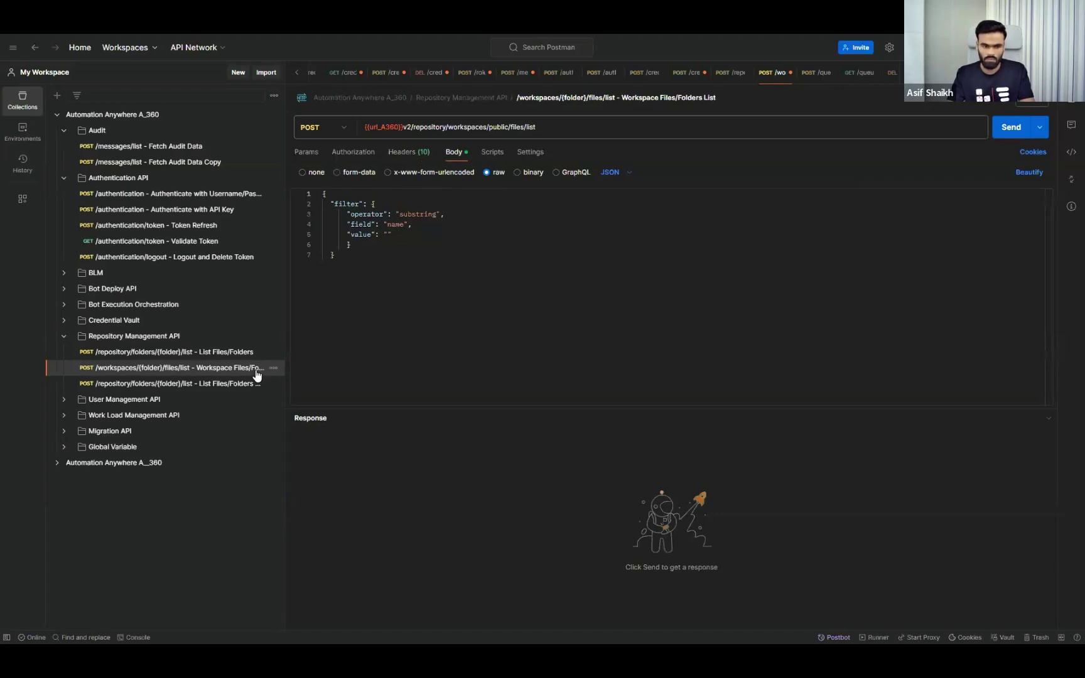
Review the substring filter on name in the request body, keep its value empty and send the Workspace Files/Folders List request.
key("ctrl+a")
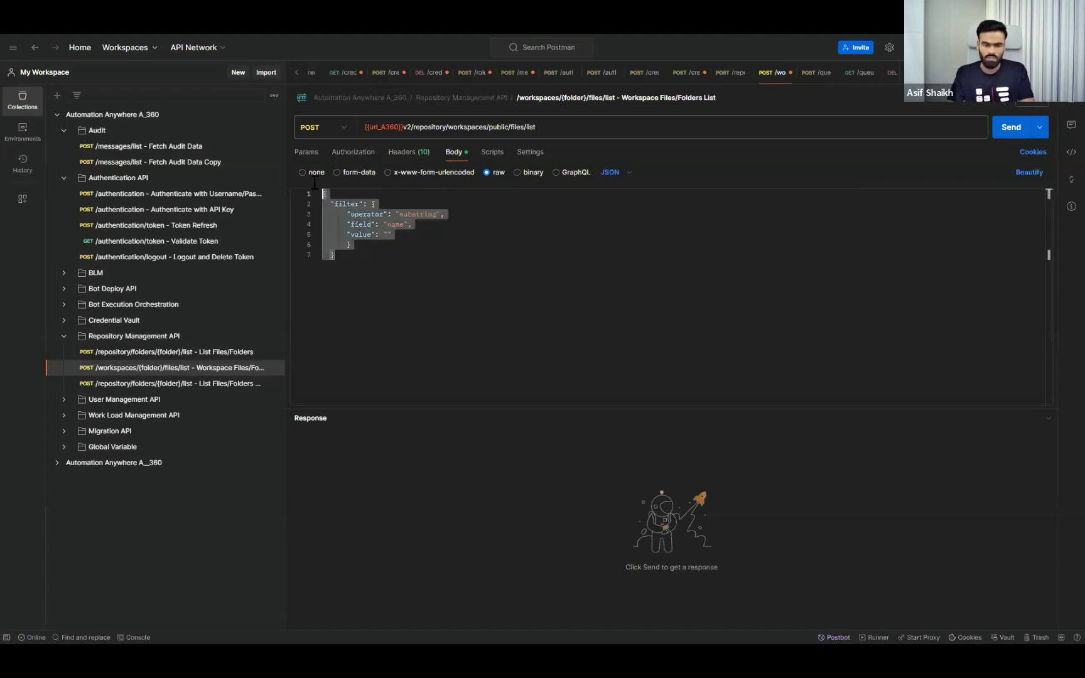
double_click(399, 225)
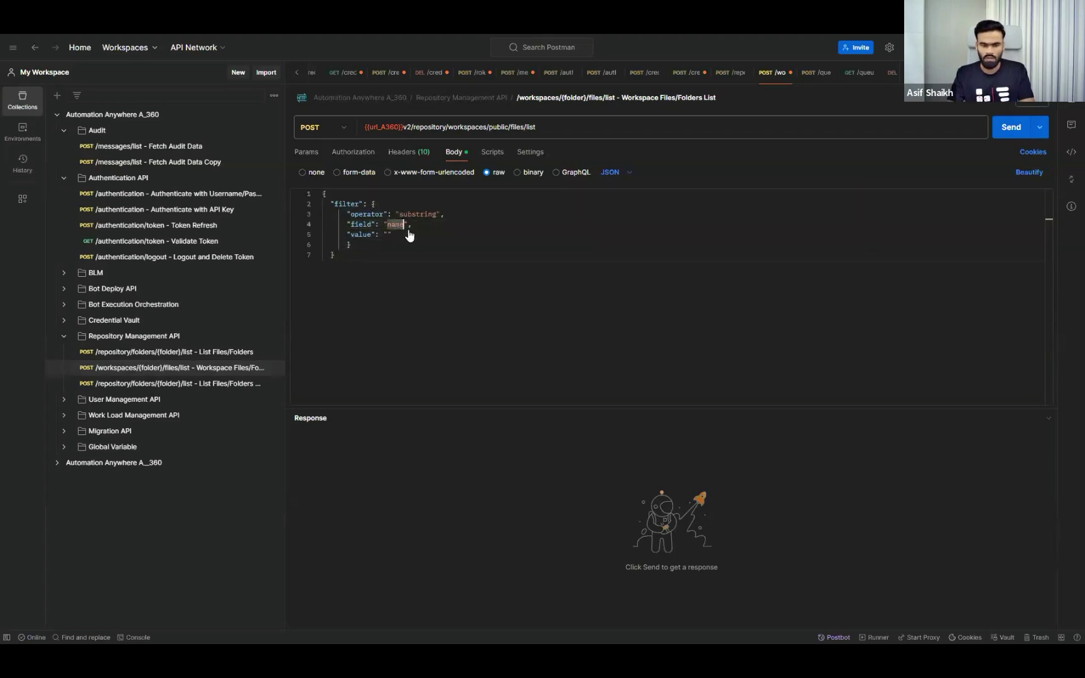
left_click(388, 234)
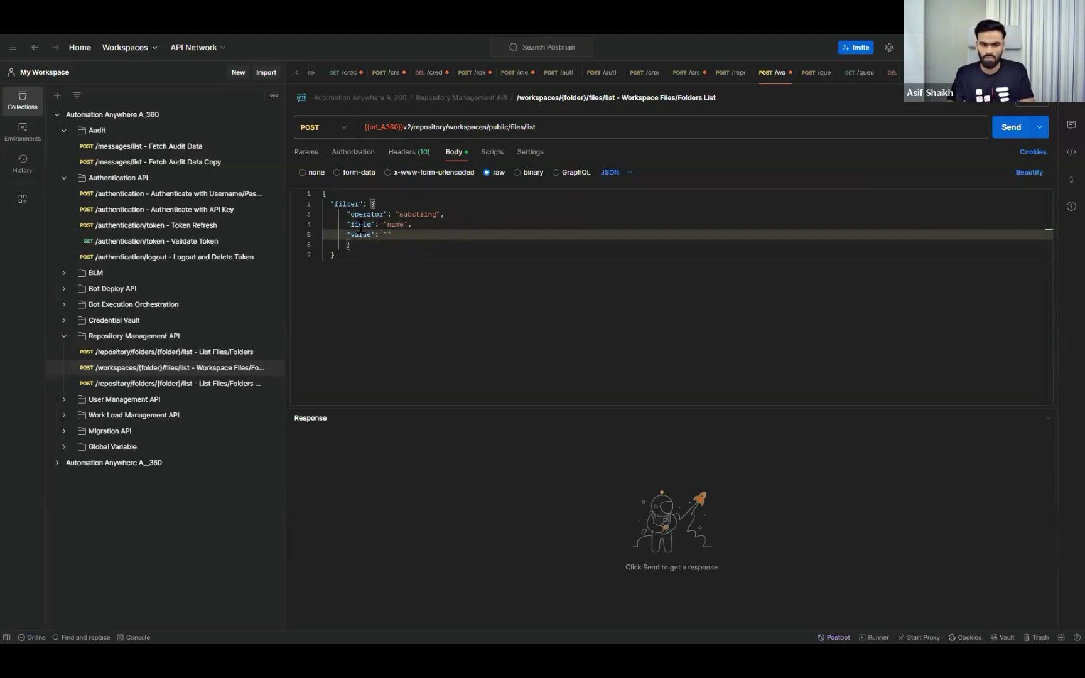
double_click(396, 225)
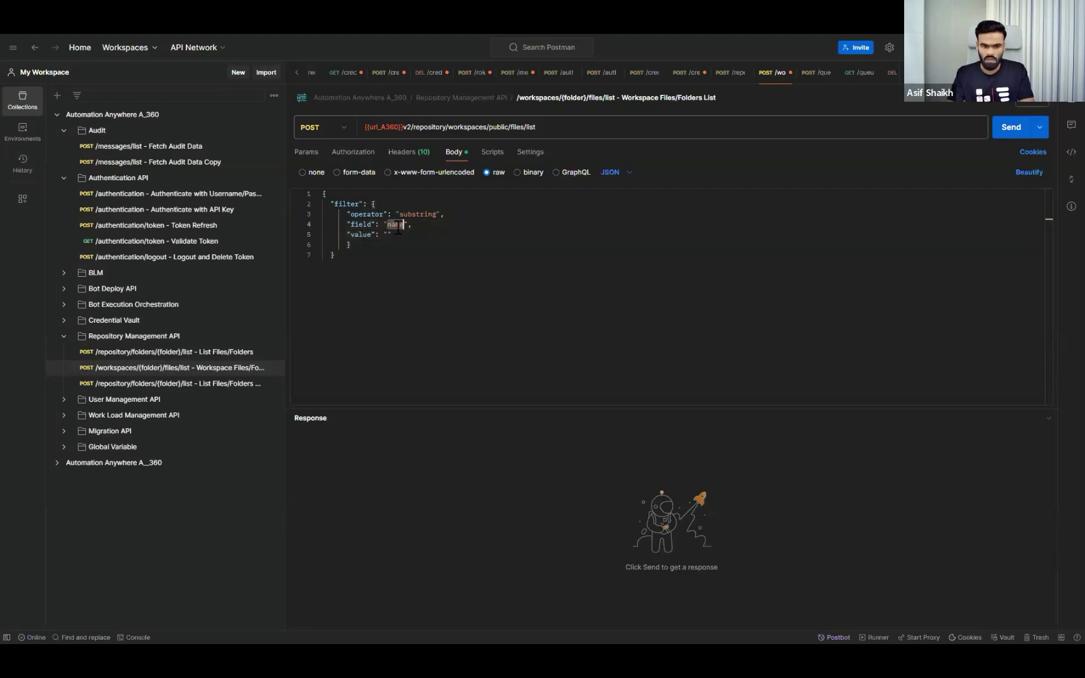
left_click(388, 235)
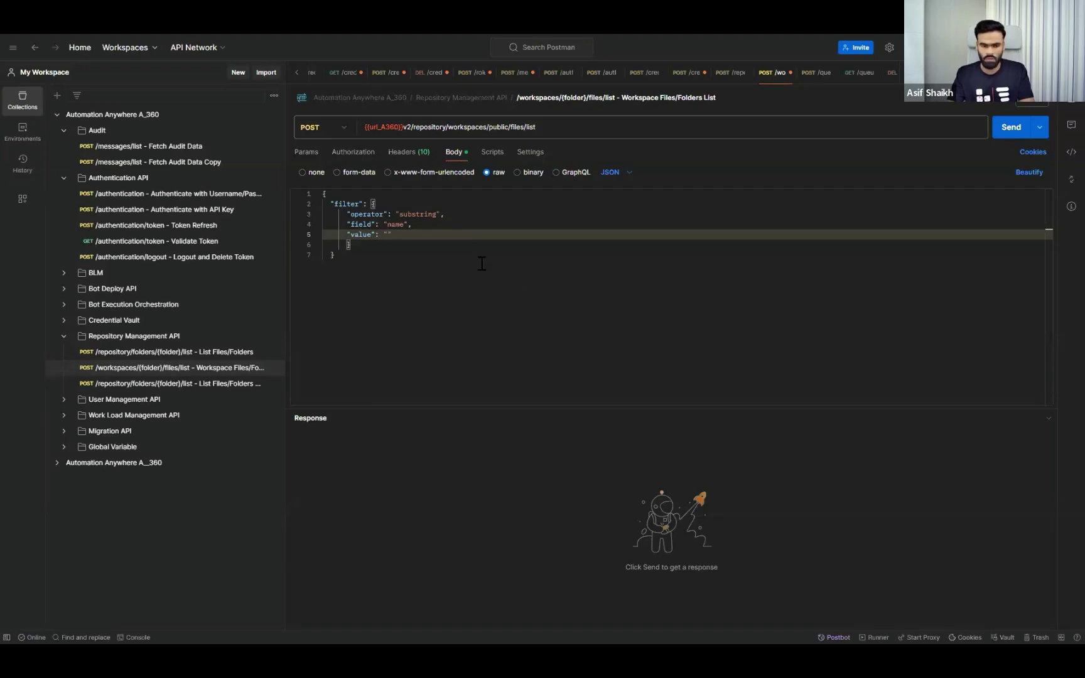
left_click(1008, 130)
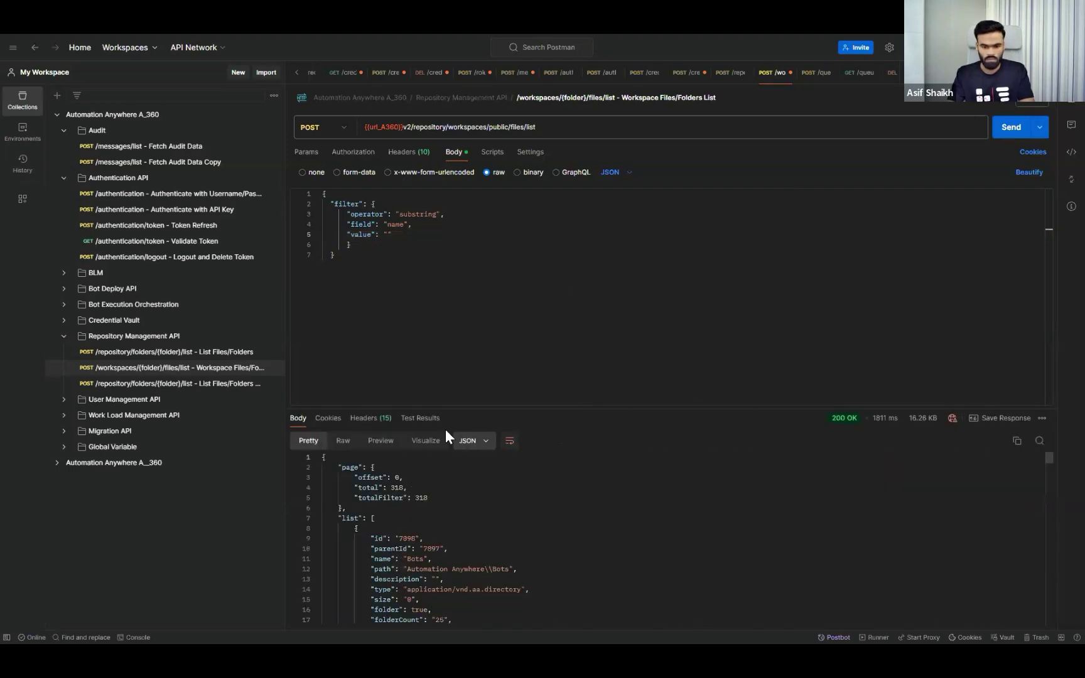
Look through the returned files and folders and copy the id of the "Read Emails and Save Attachments" bot.
left_click_drag(414, 500, 428, 498)
scroll(487, 484, "down", 12)
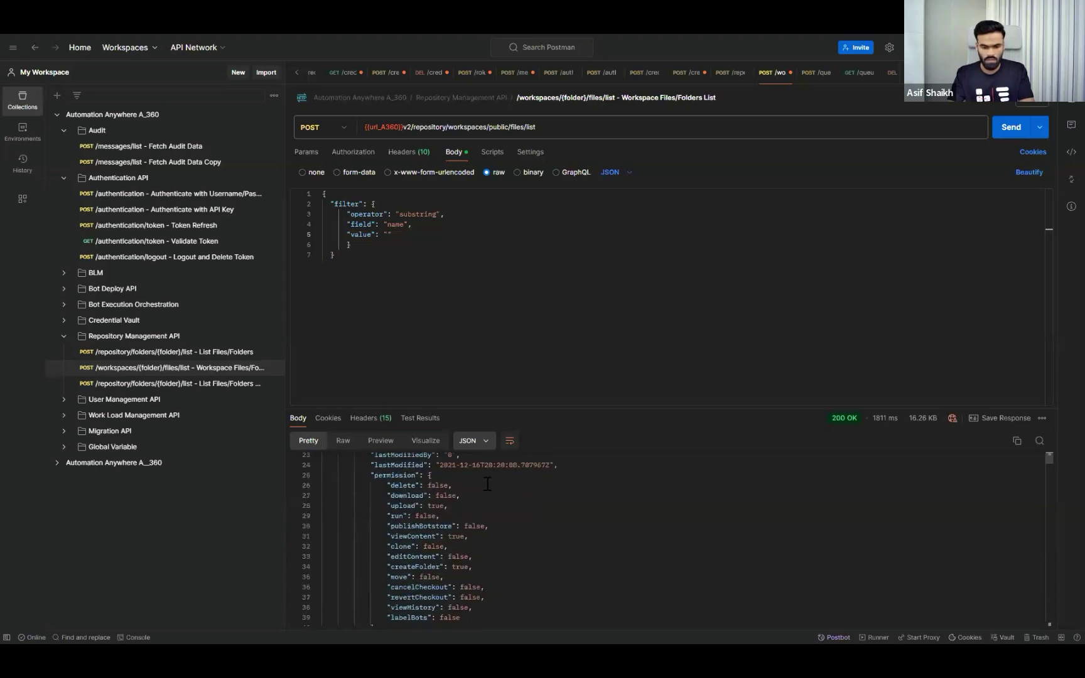
scroll(487, 483, "down", 8)
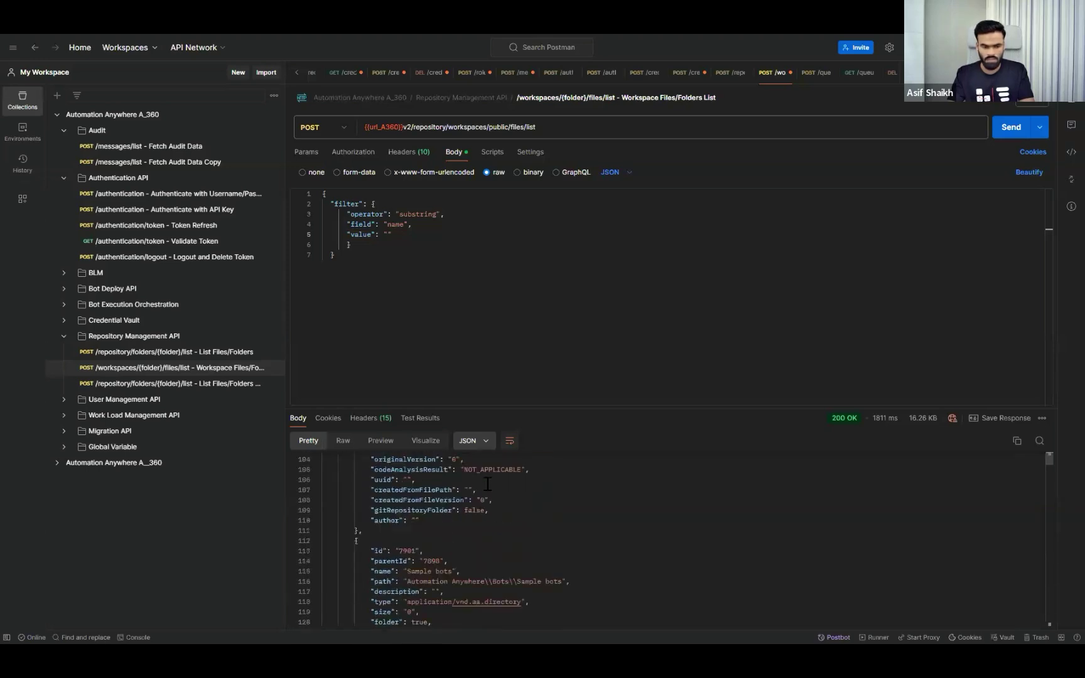
scroll(487, 484, "down", 10)
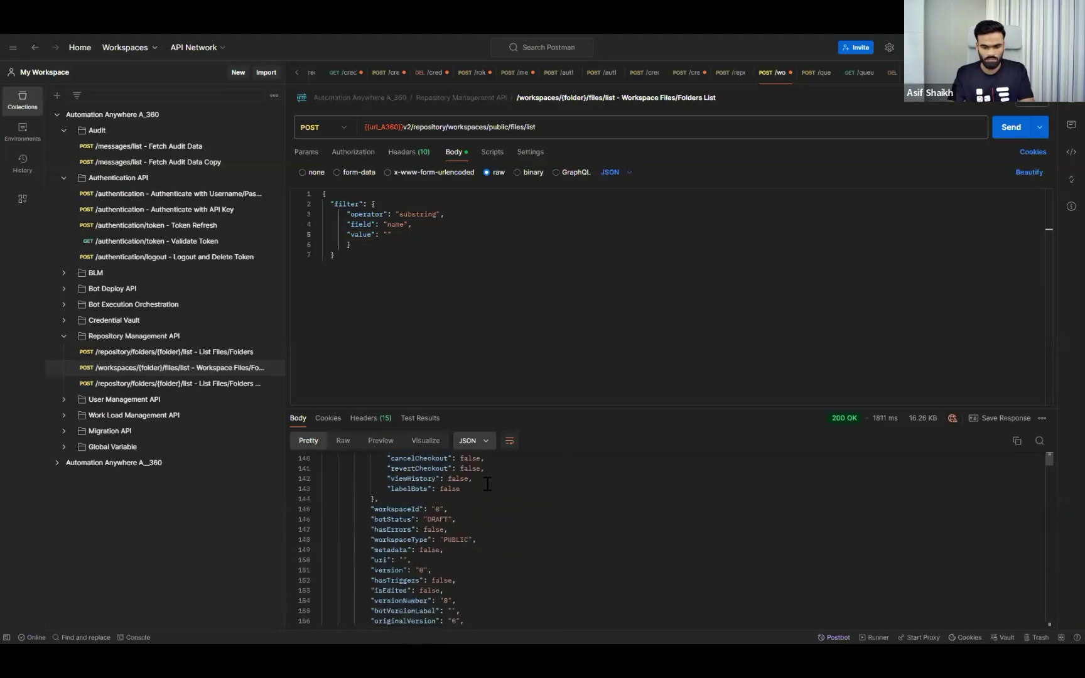
scroll(487, 483, "down", 8)
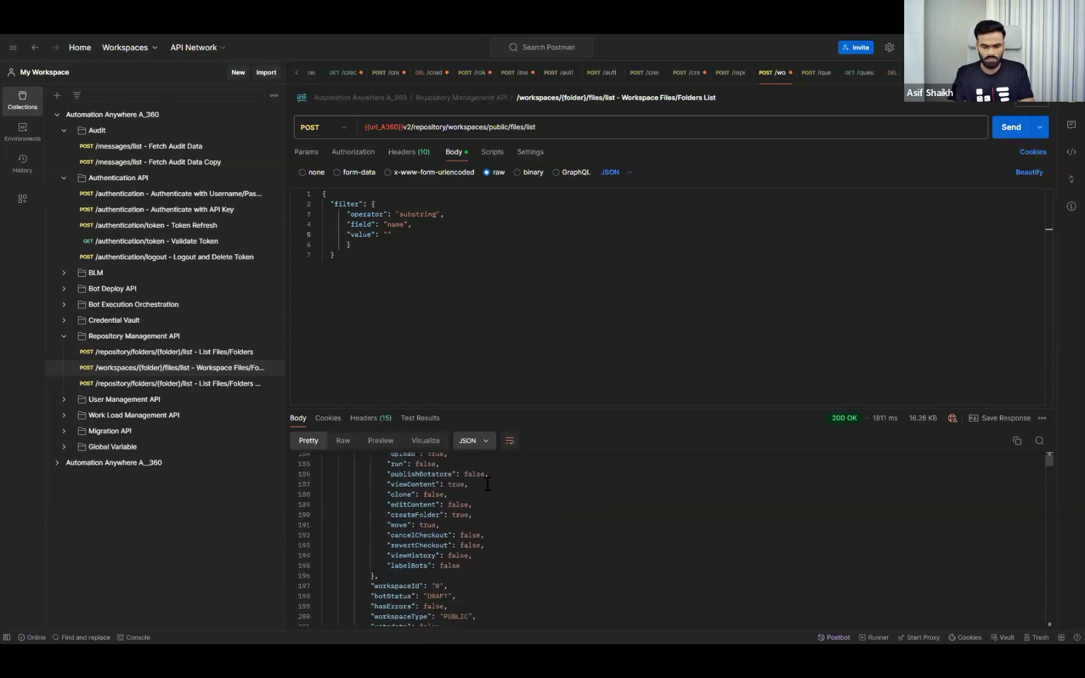
scroll(487, 483, "down", 4)
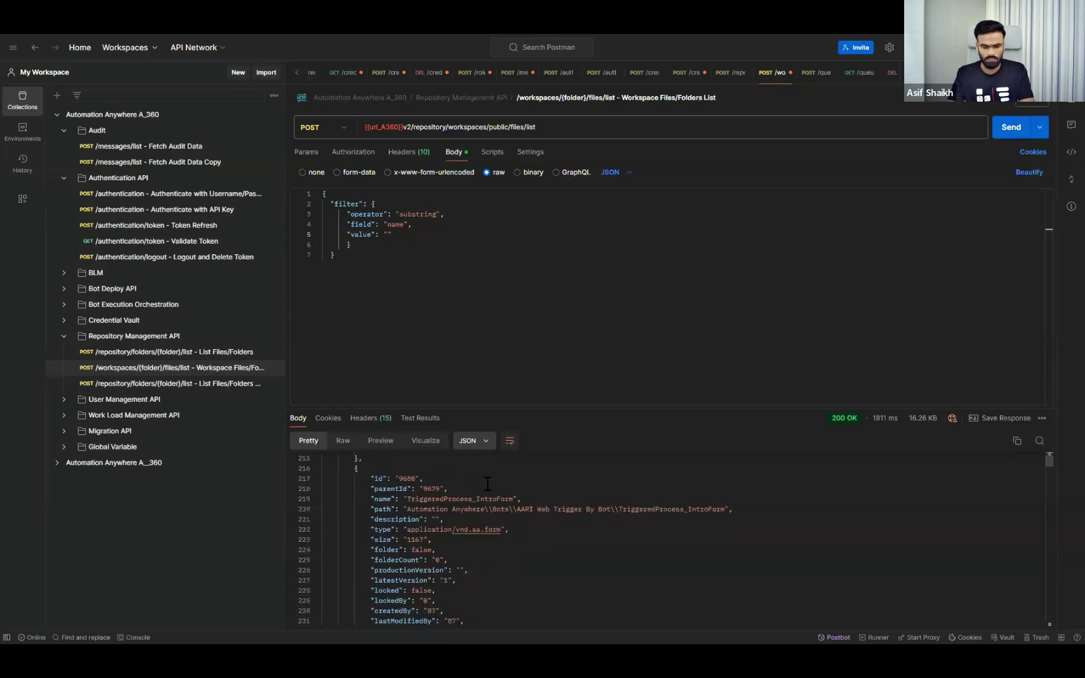
scroll(487, 484, "down", 3)
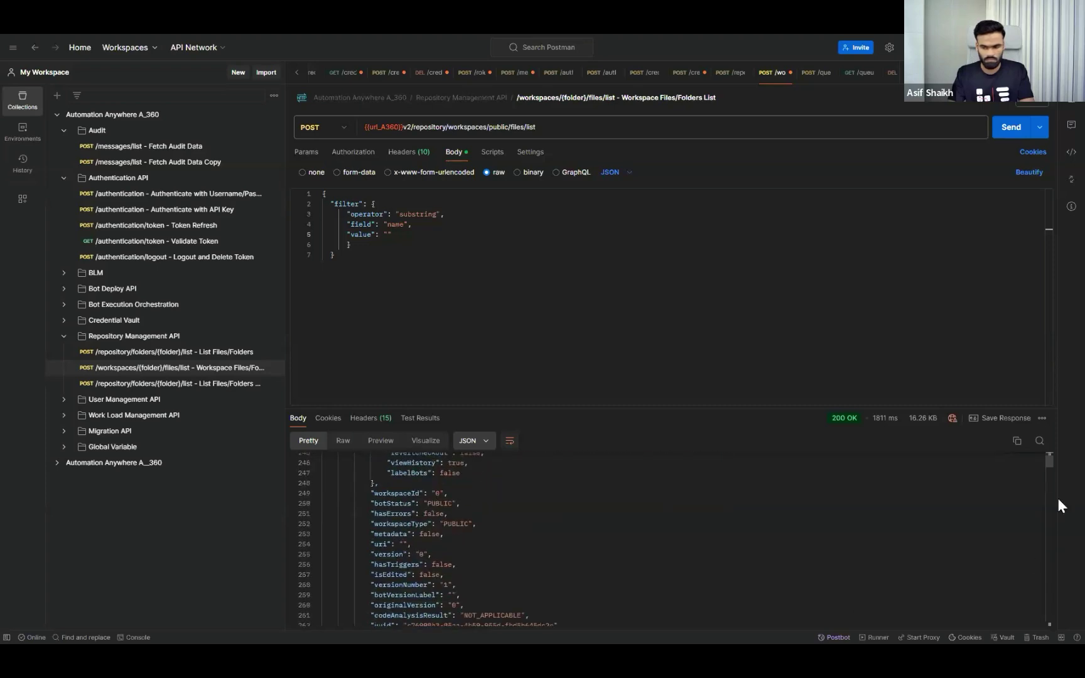
left_click_drag(1051, 462, 1044, 603)
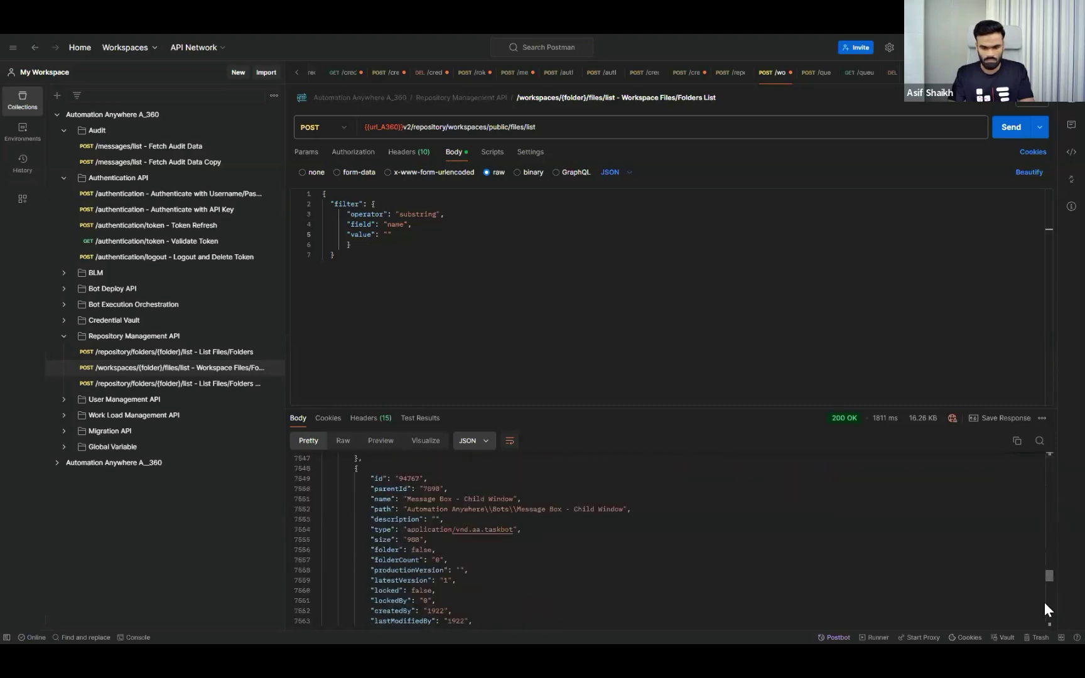
scroll(659, 514, "down", 4)
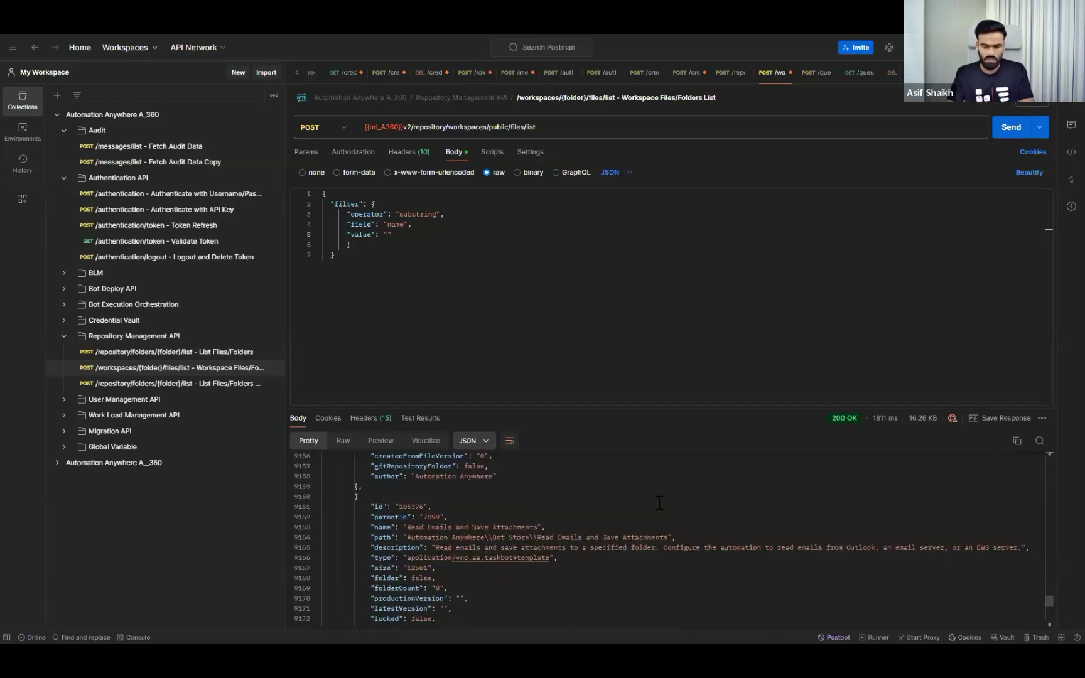
double_click(410, 506)
key("ctrl+c")
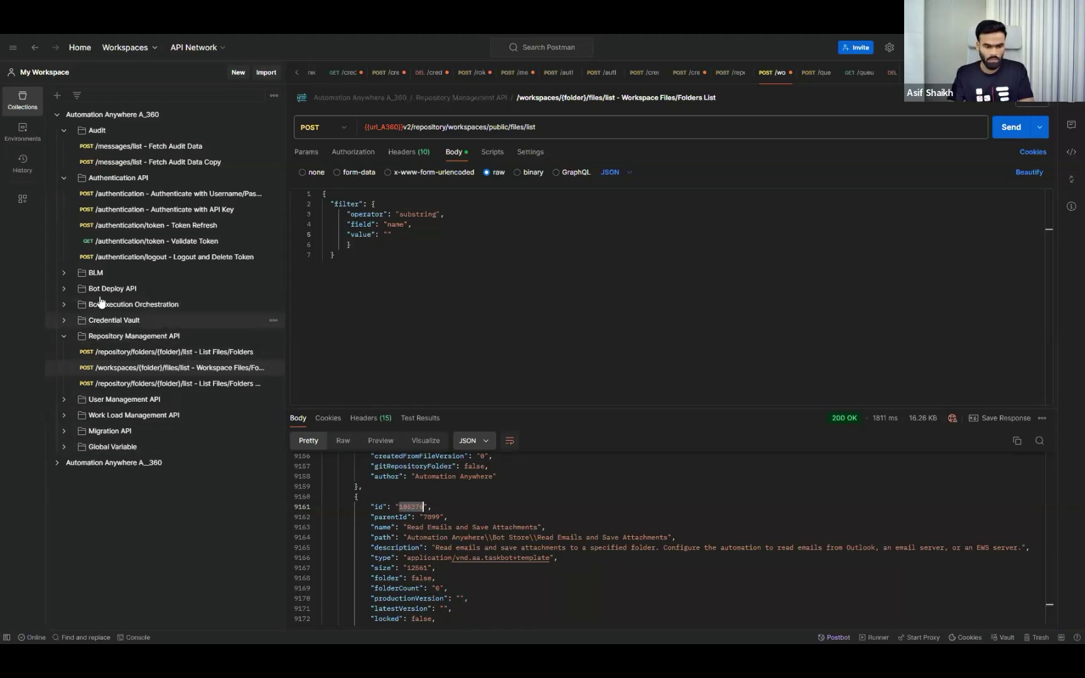
Open the Export File request under BLM and replace the file ID in its body with the copied id 105376.
left_click(63, 275)
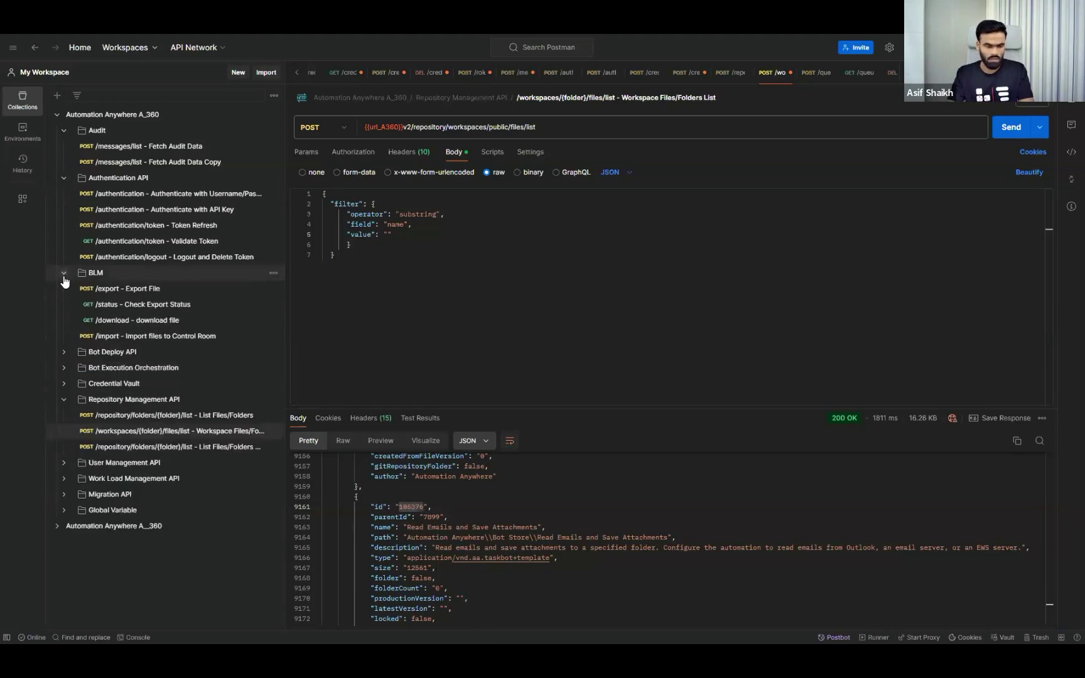
left_click(141, 290)
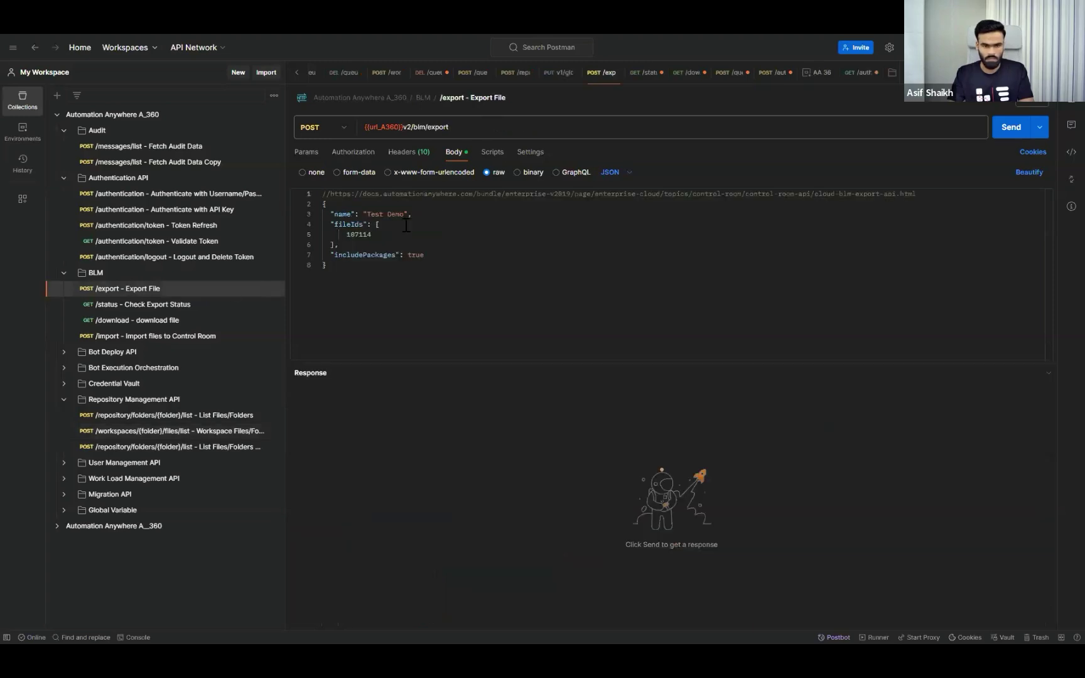
double_click(356, 236)
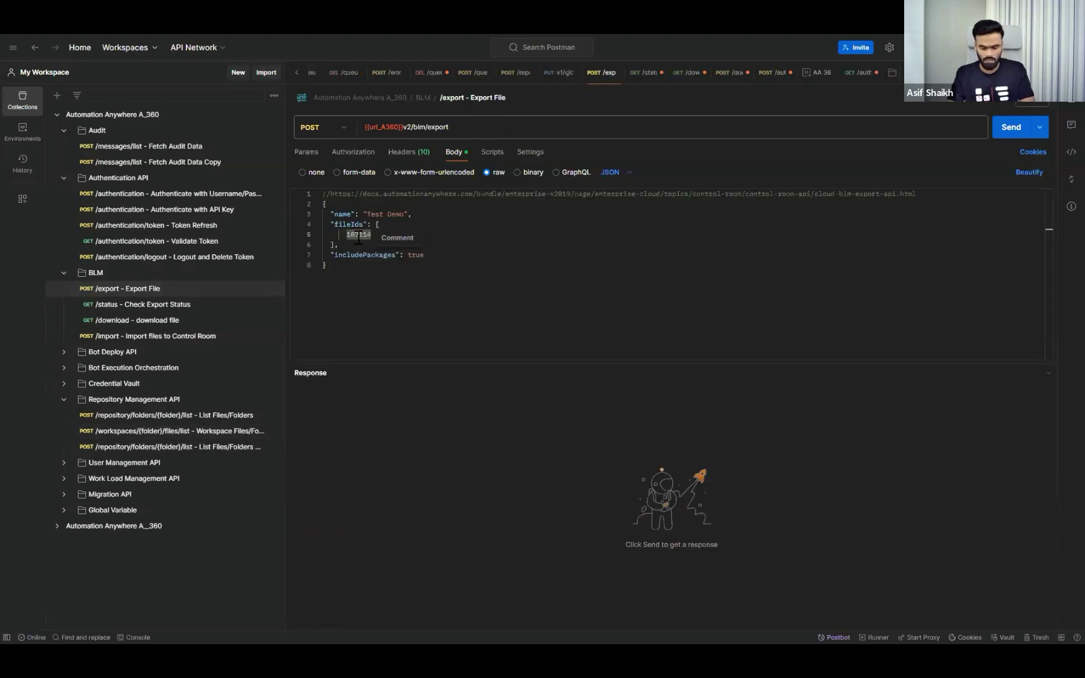
key("ctrl+v")
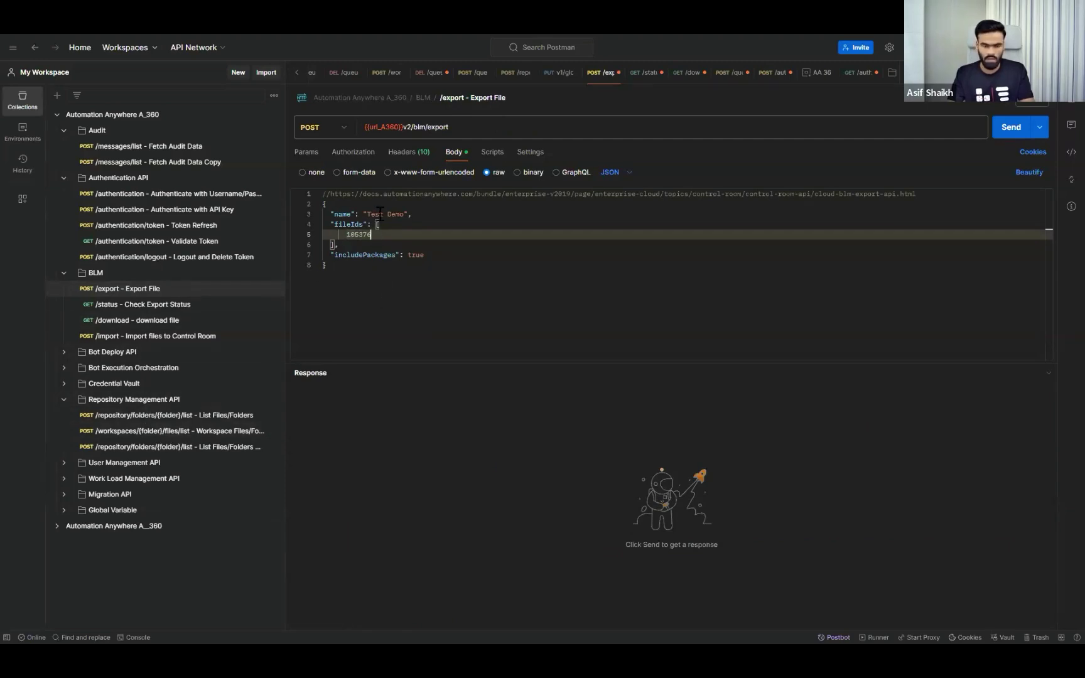
Change the export name in the request body to "Testing Export for demo".
left_click_drag(368, 214, 399, 216)
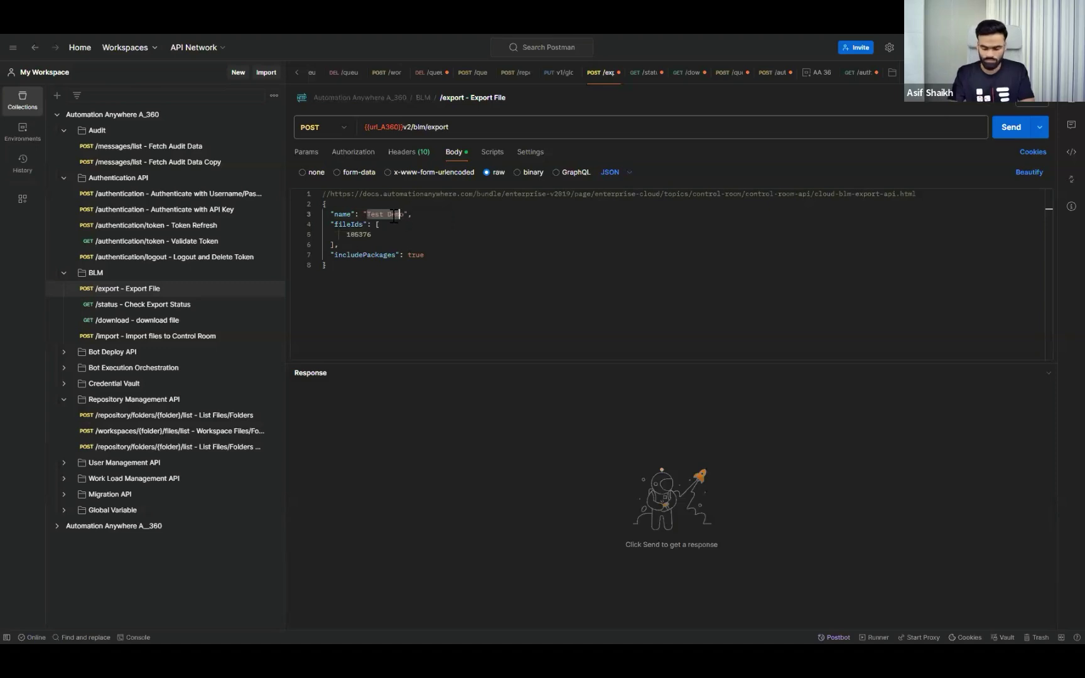
key("BackSpace")
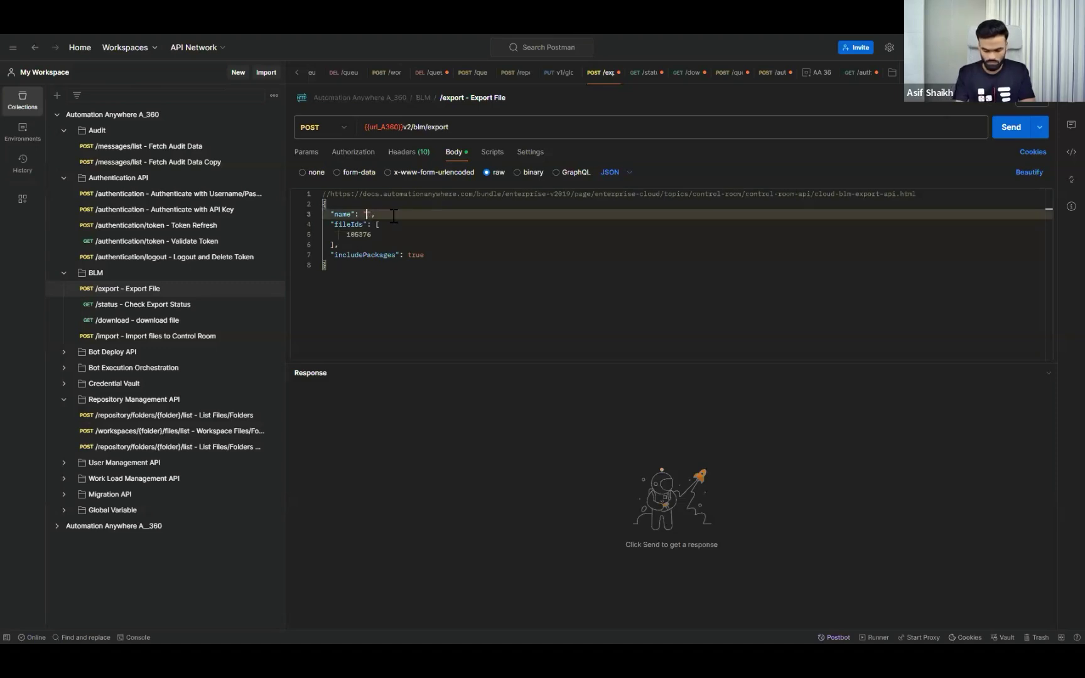
type("TEsting")
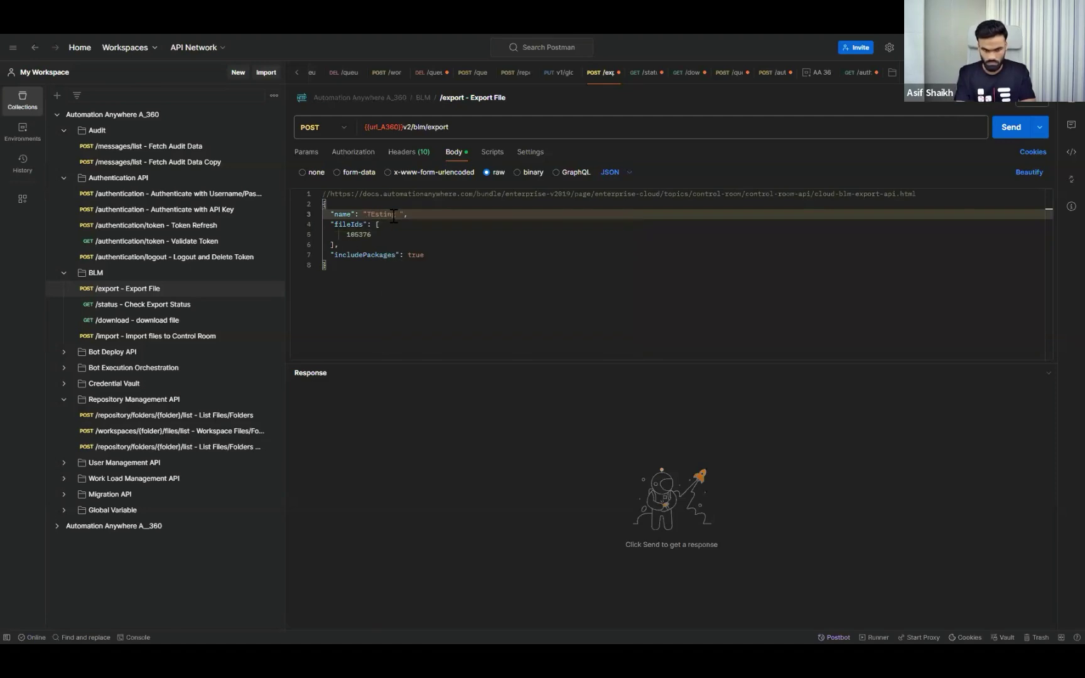
type("Testi")
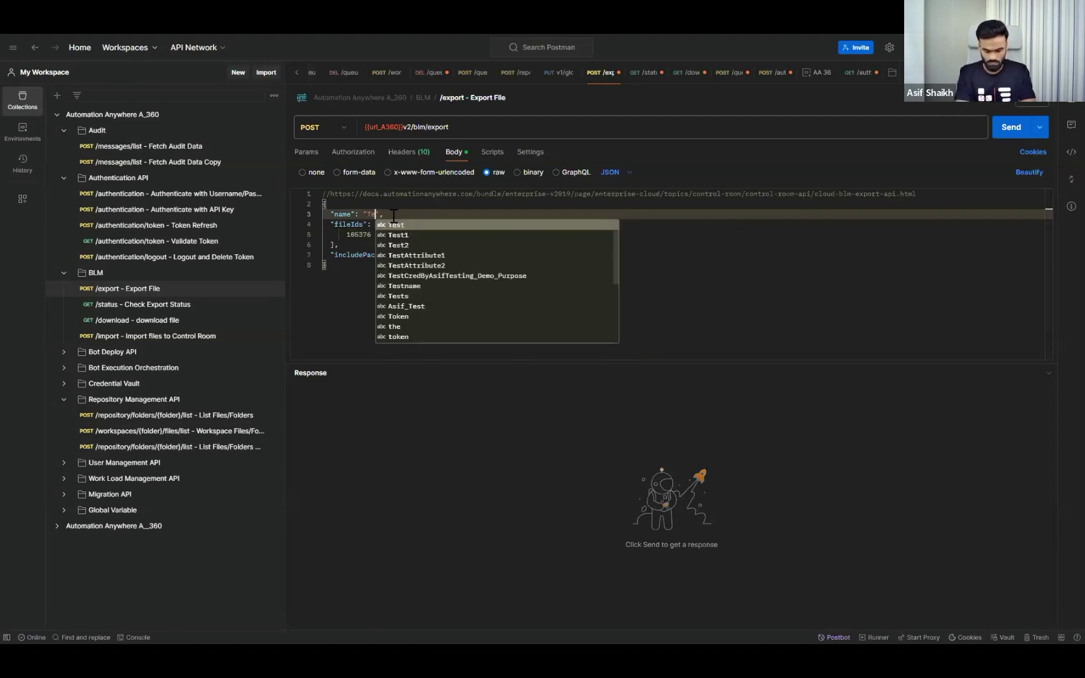
type("g")
key("BackSpace")
type("ng ")
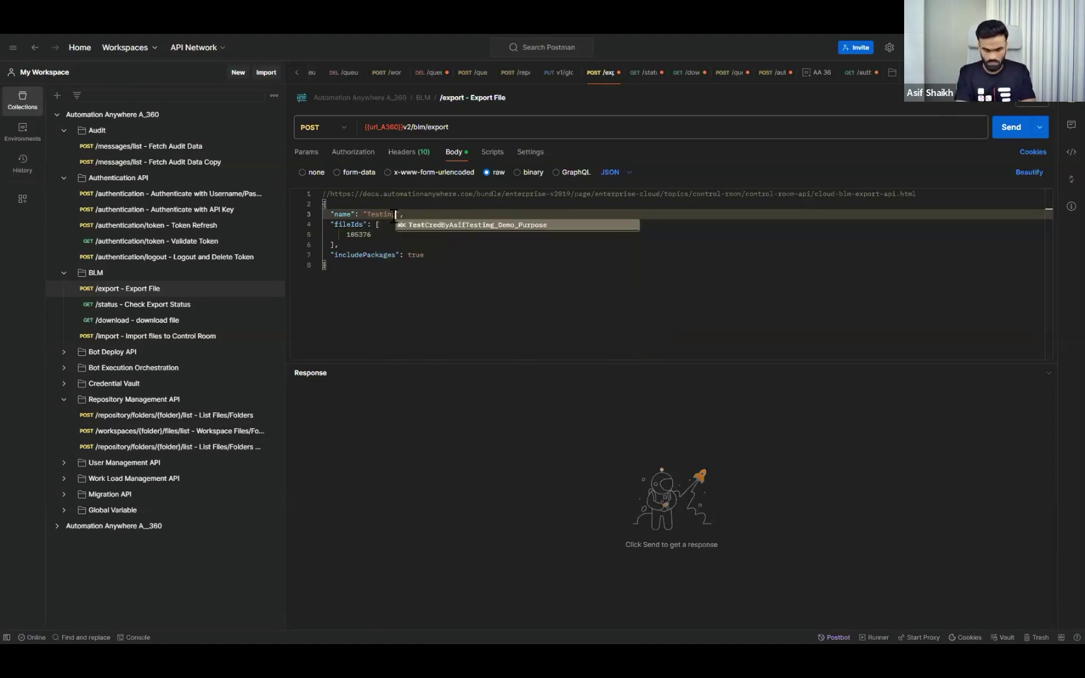
type("Export")
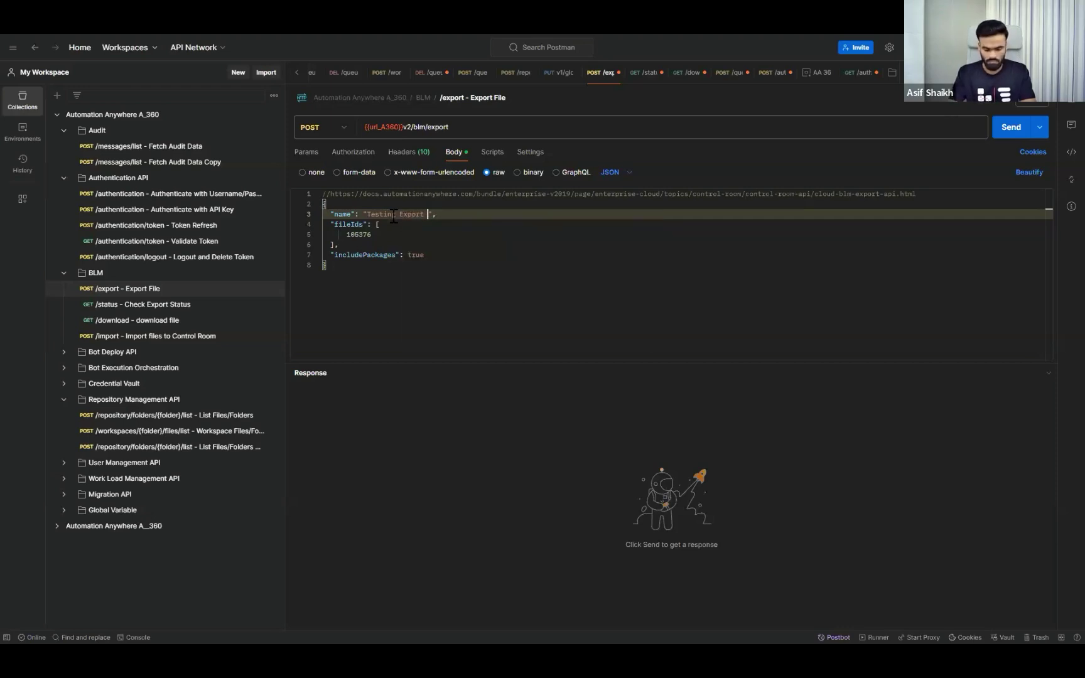
type(" for demo")
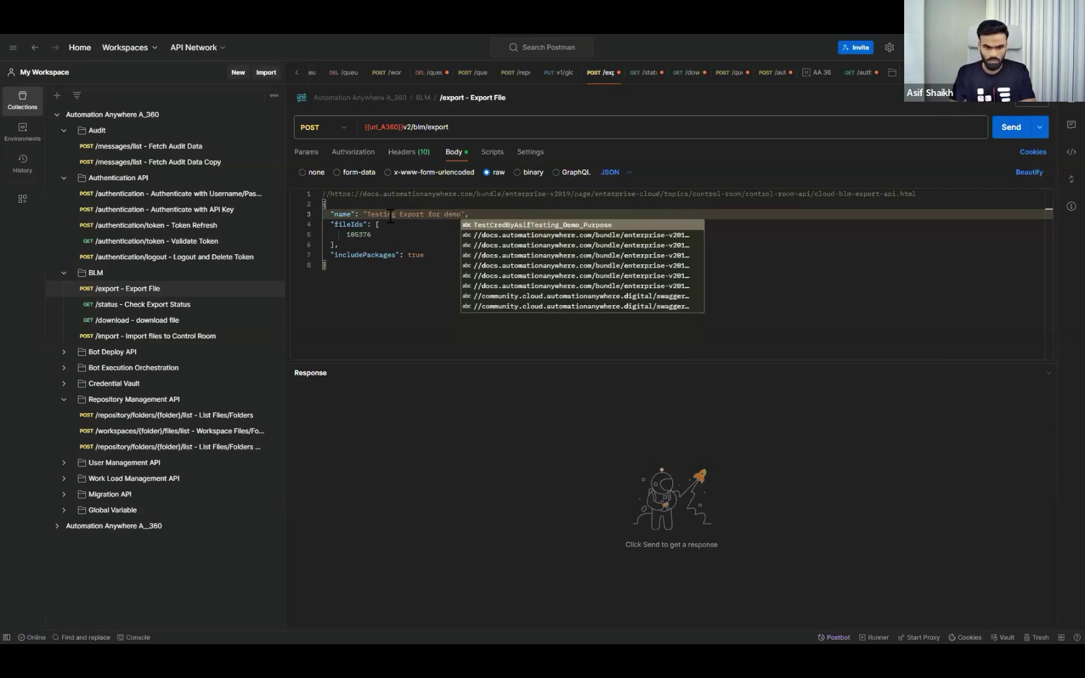
left_click(396, 277)
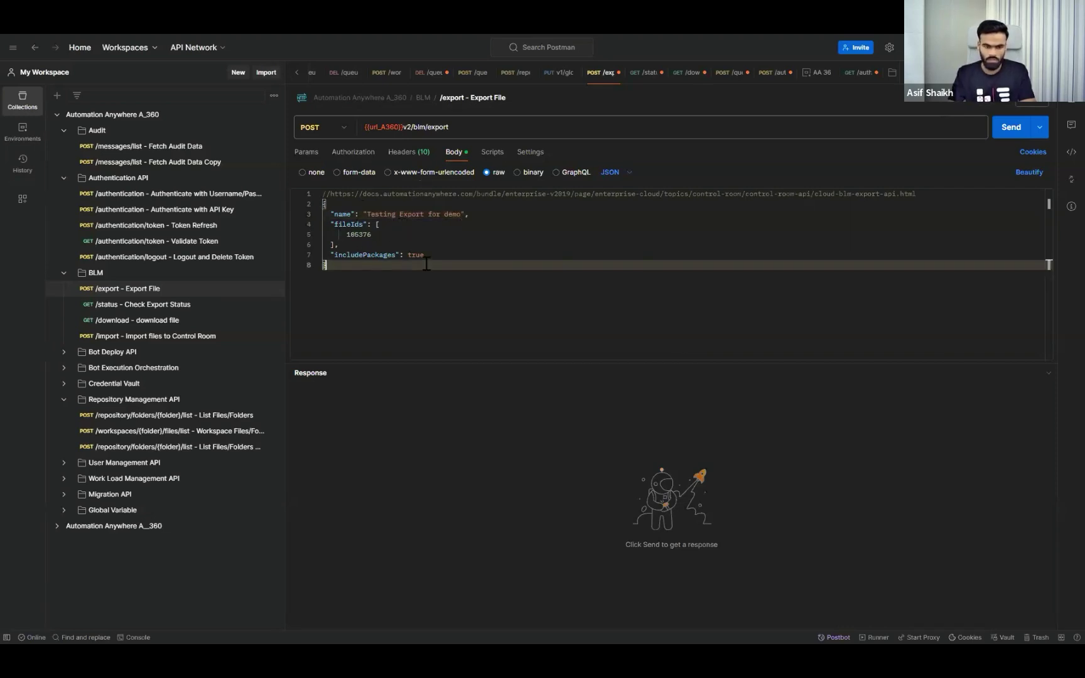
Send the Export File request and look at the includePackages setting in its body.
left_click(1008, 132)
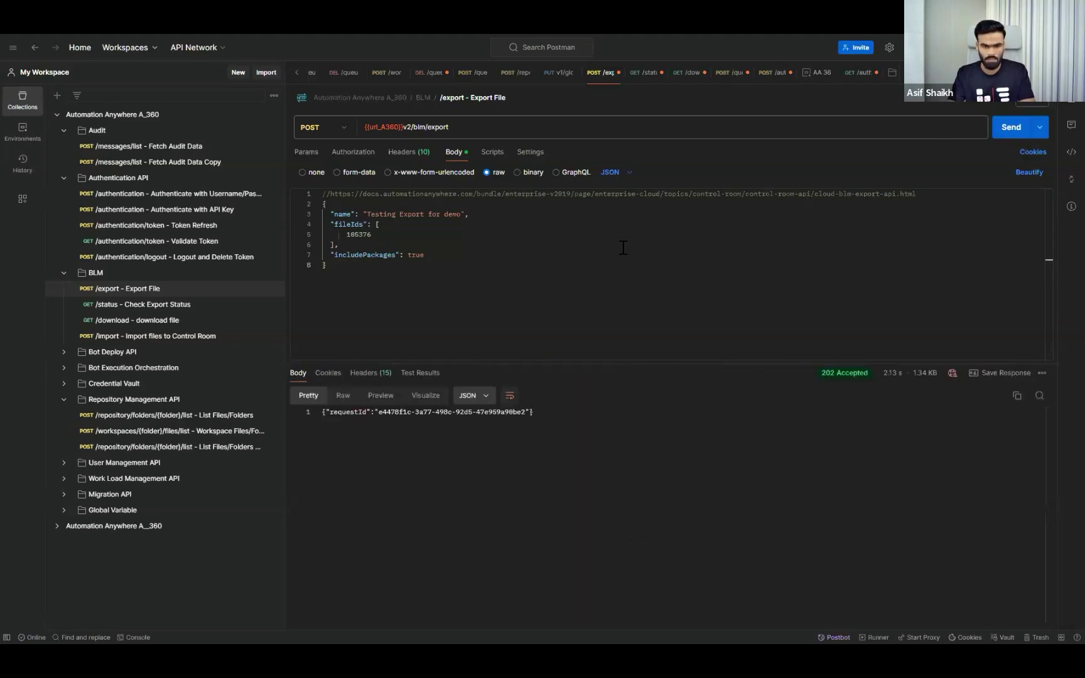
left_click(364, 256)
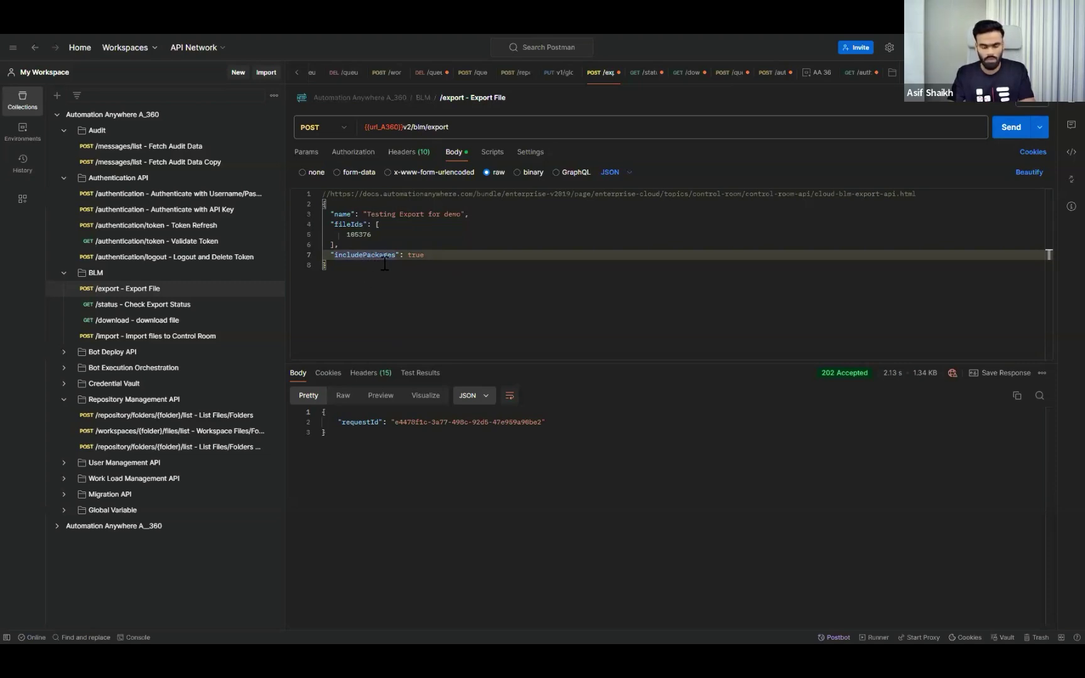
Switch to the Control Room in the browser and browse the public automations to the Sample bots folder.
key("alt+Tab")
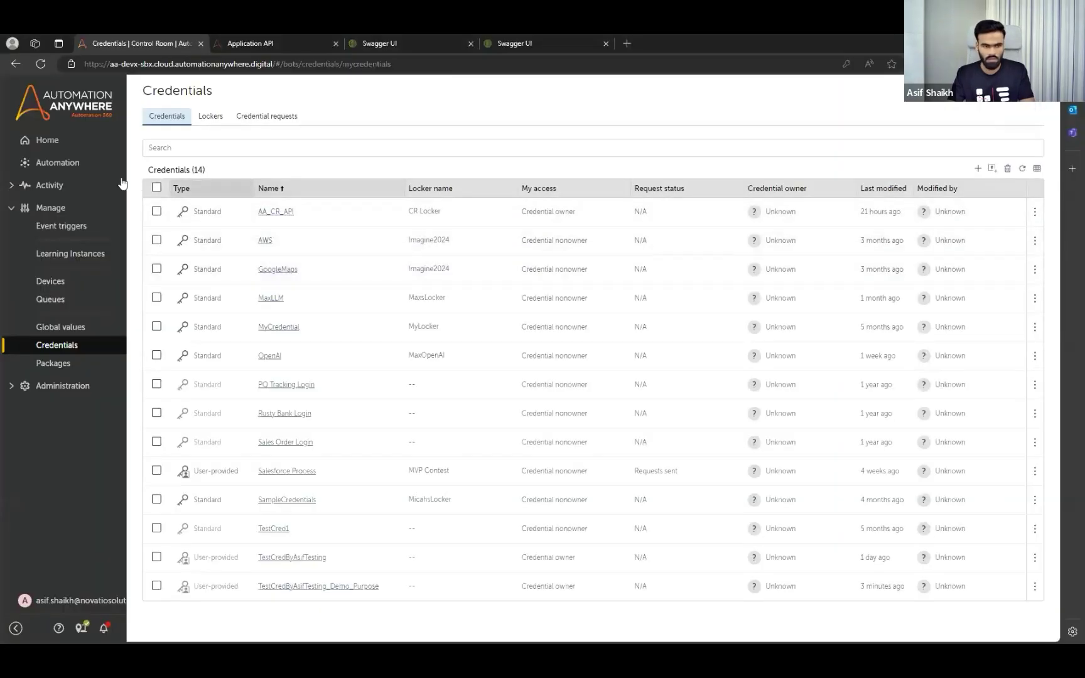
left_click(57, 162)
left_click(158, 132)
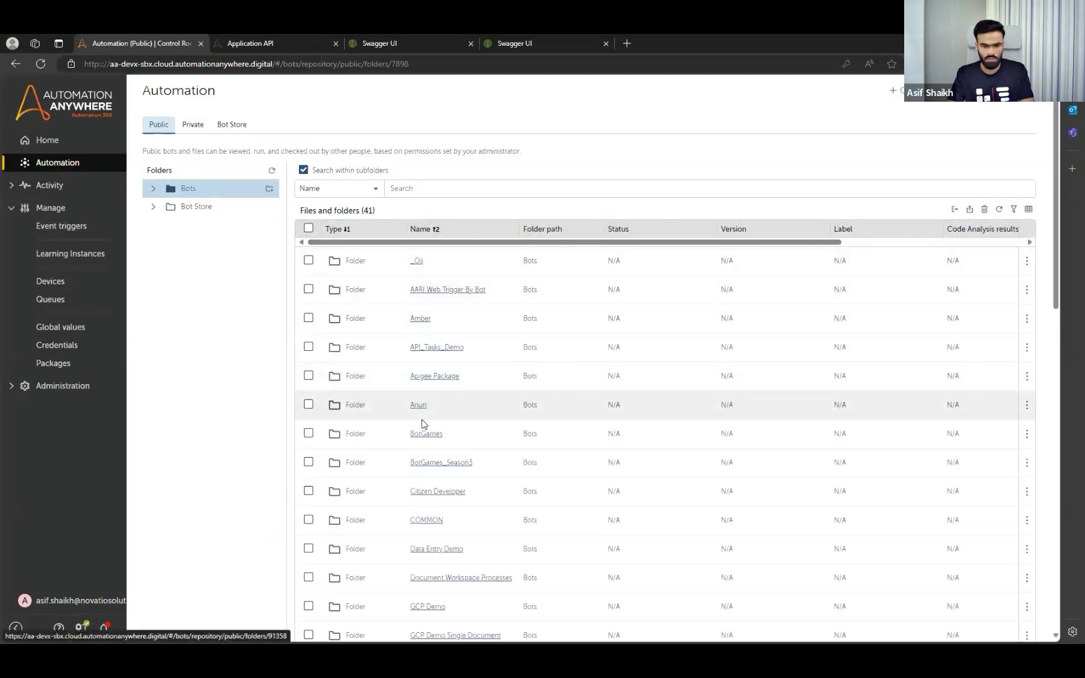
scroll(437, 519, "down", 6)
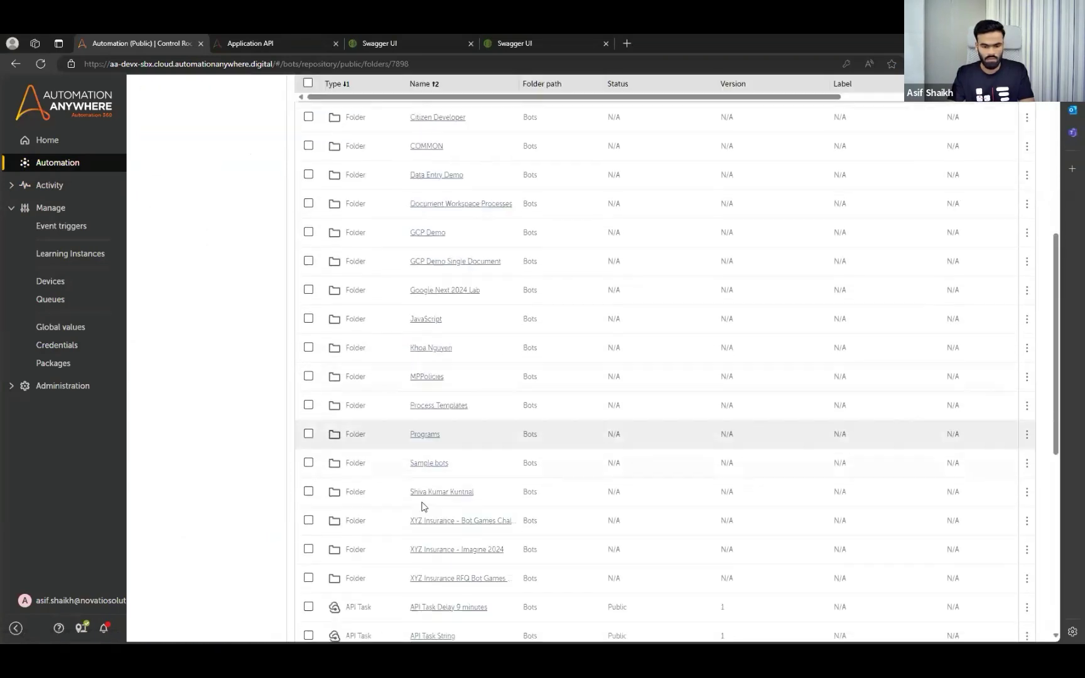
scroll(421, 506, "down", 3)
left_click(431, 386)
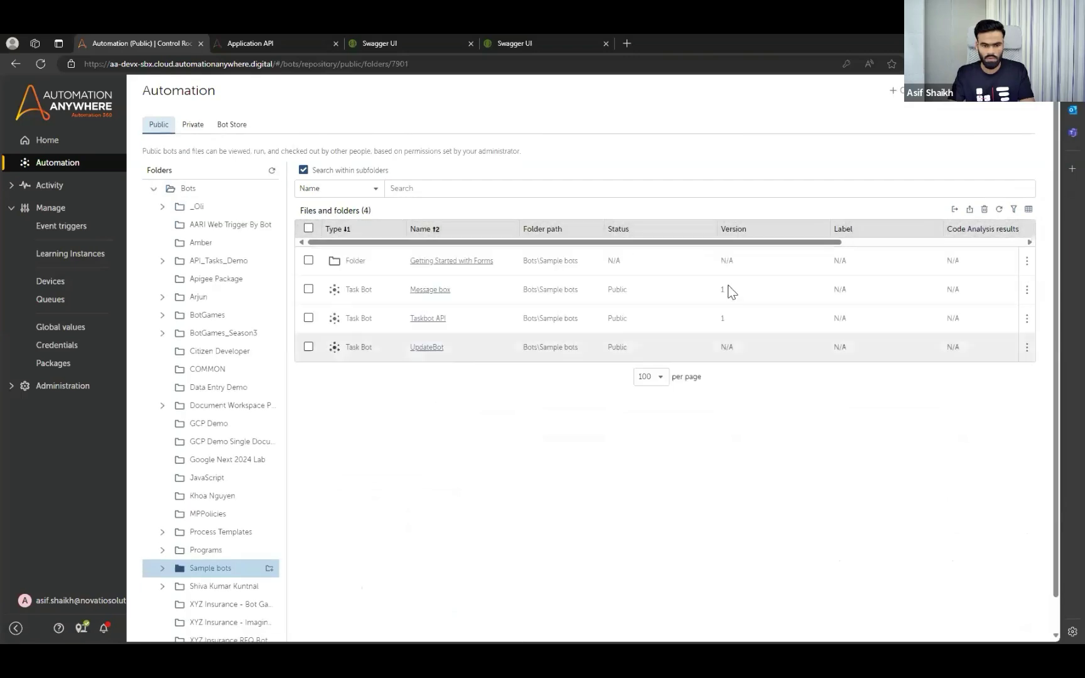
mouse_move(1025, 260)
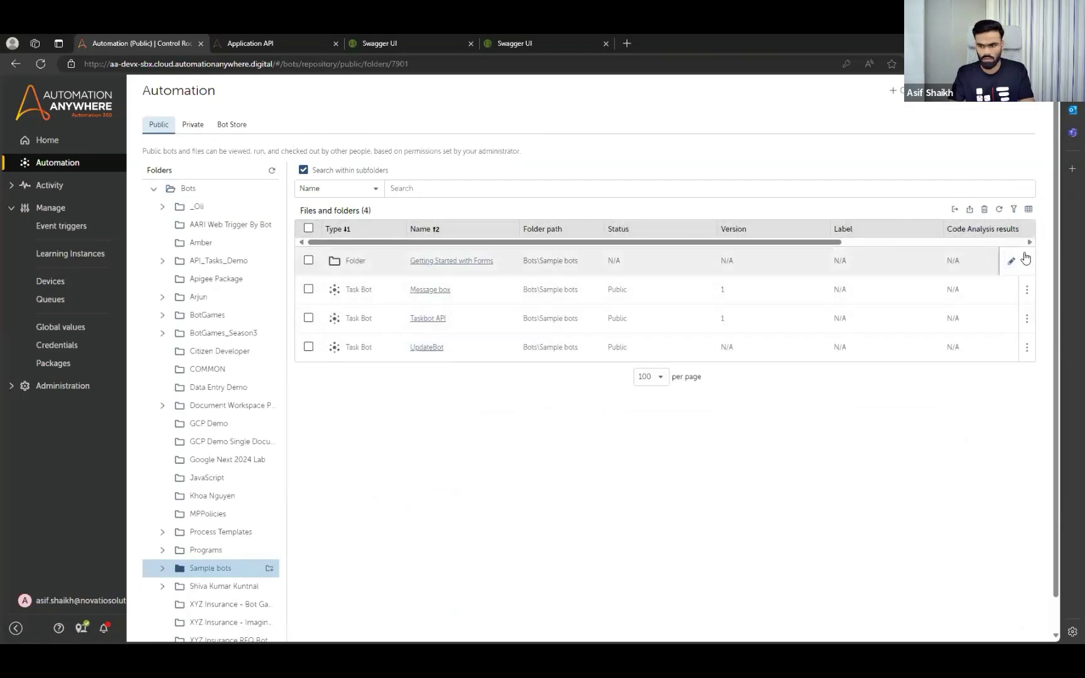
left_click(1010, 96)
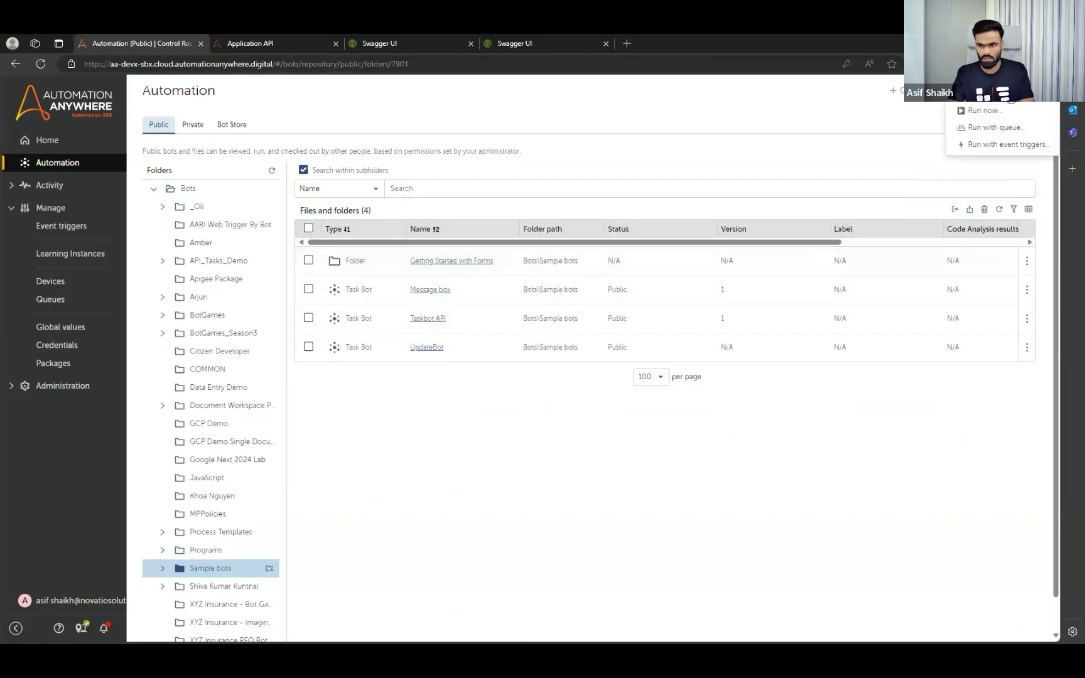
left_click(995, 94)
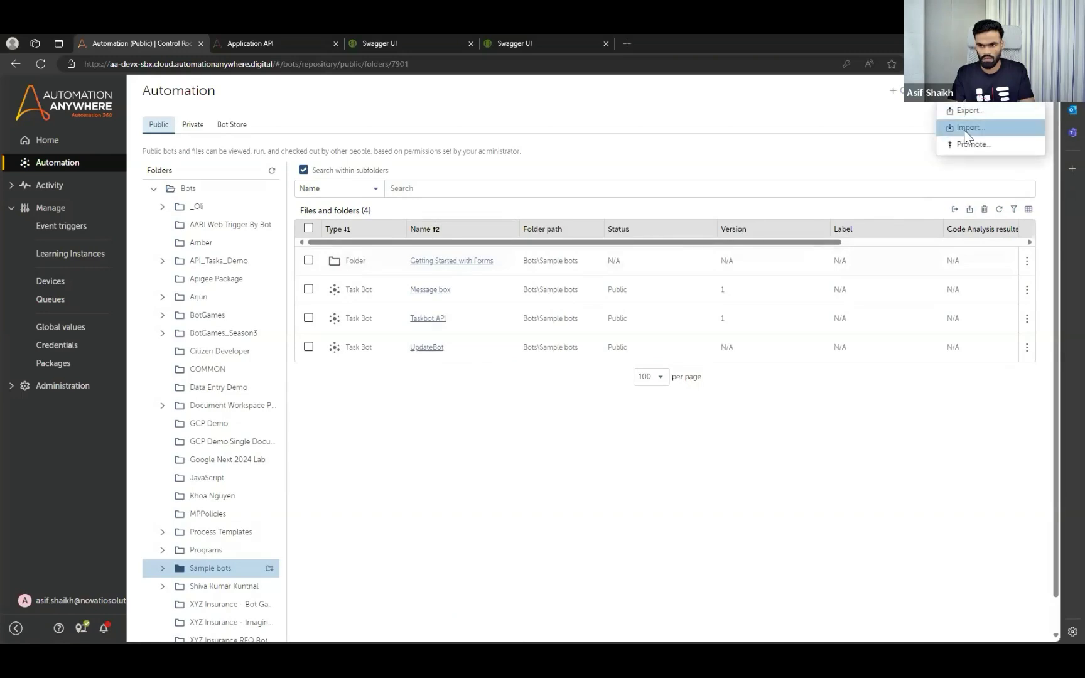
left_click(966, 128)
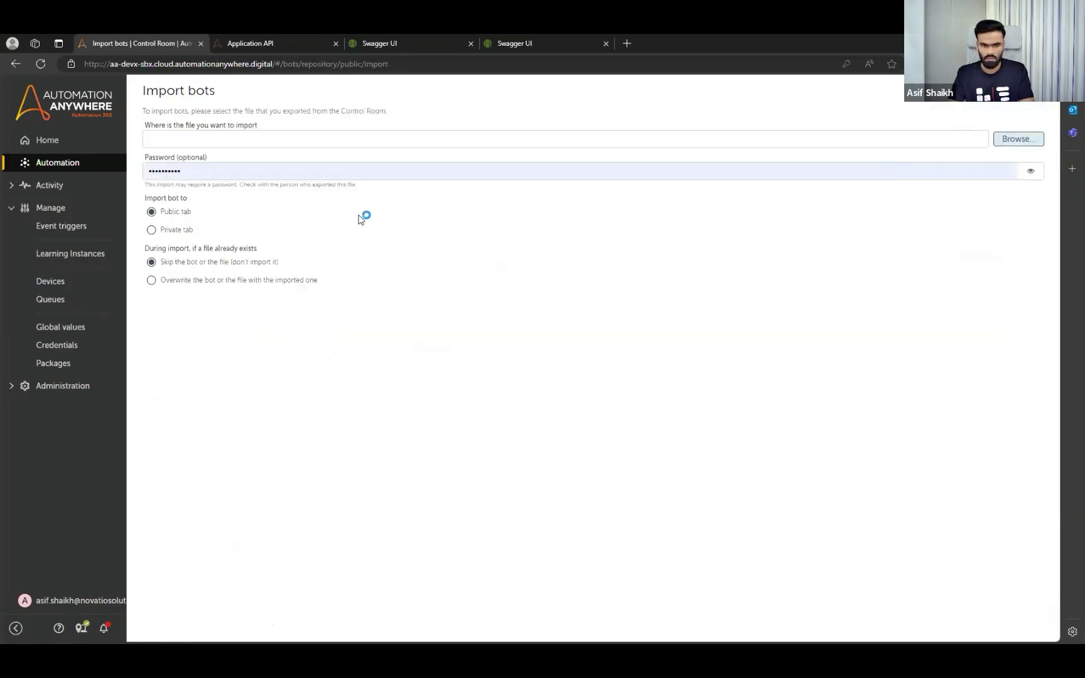
left_click(1017, 139)
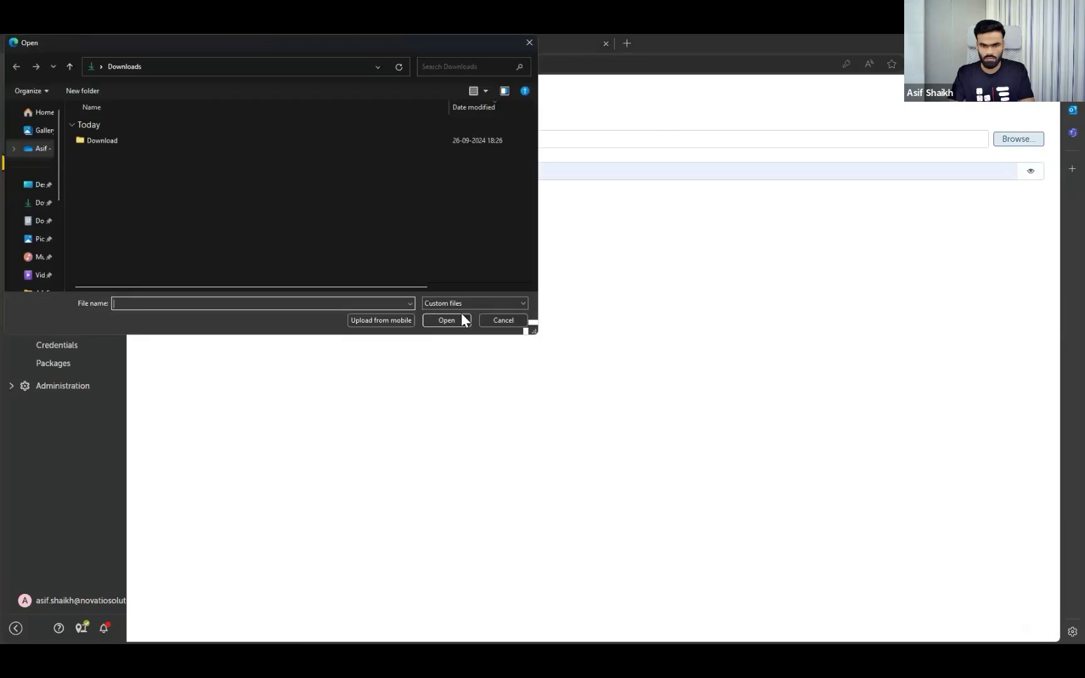
left_click(500, 321)
left_click(974, 105)
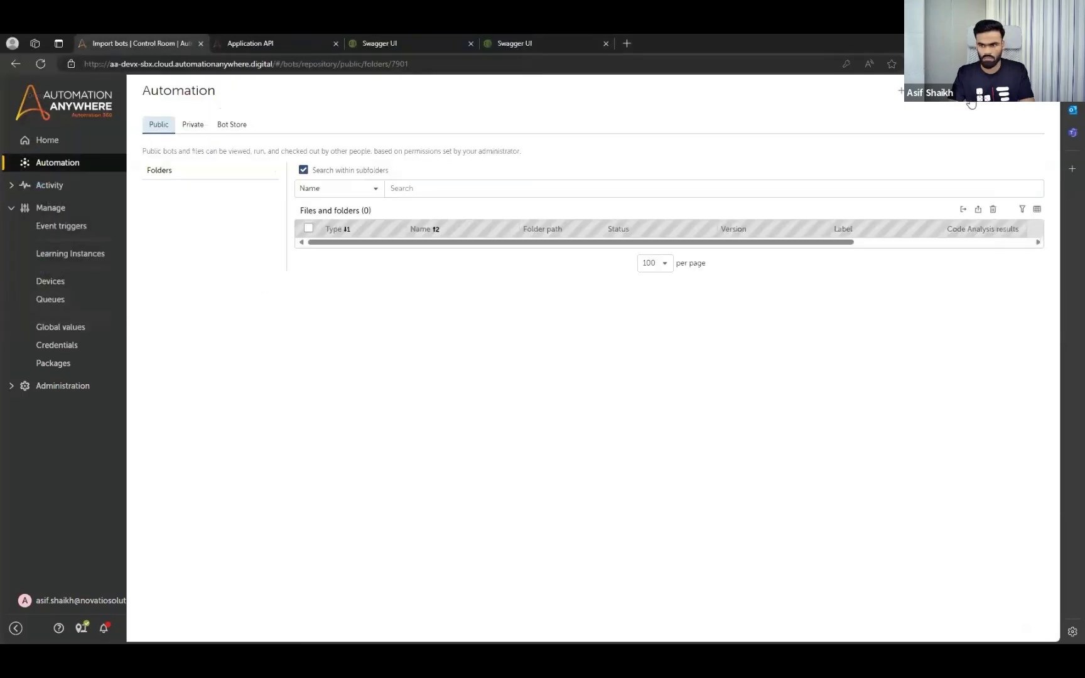
Start a bot export in the Control Room, add APITest to the selected files and review the package selection options.
left_click(971, 104)
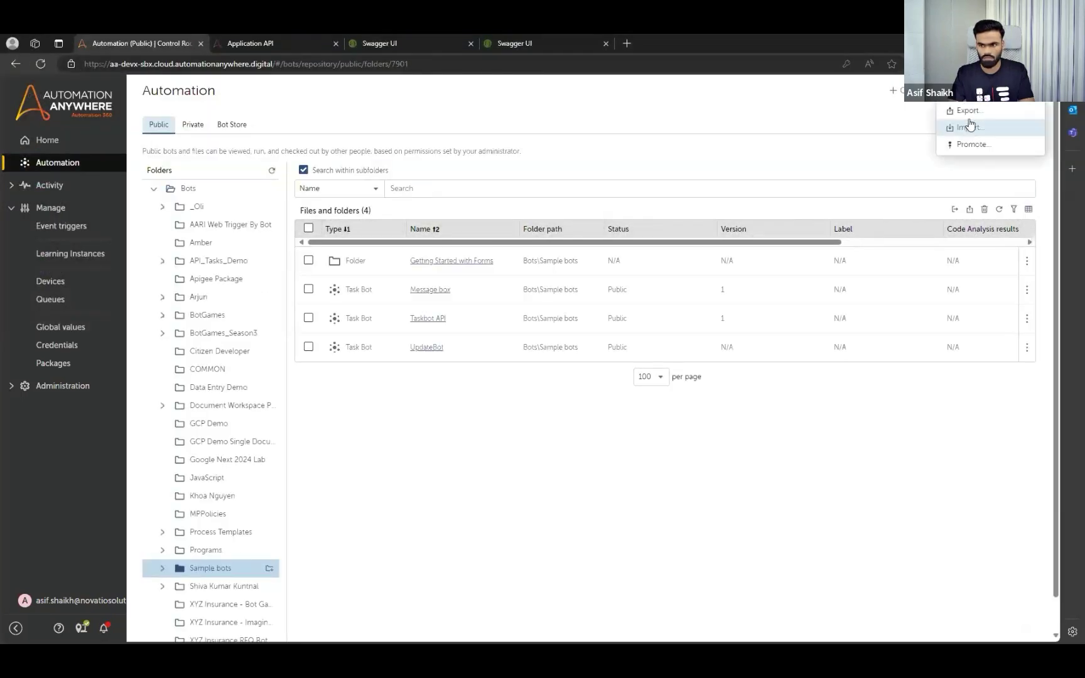
left_click(967, 110)
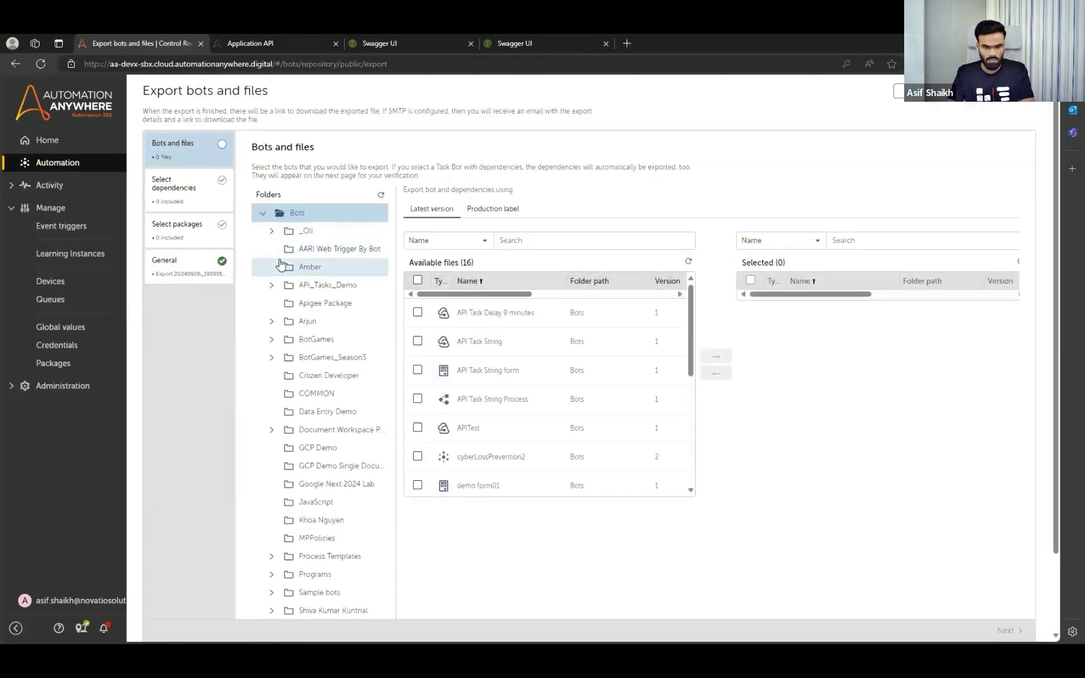
left_click(417, 427)
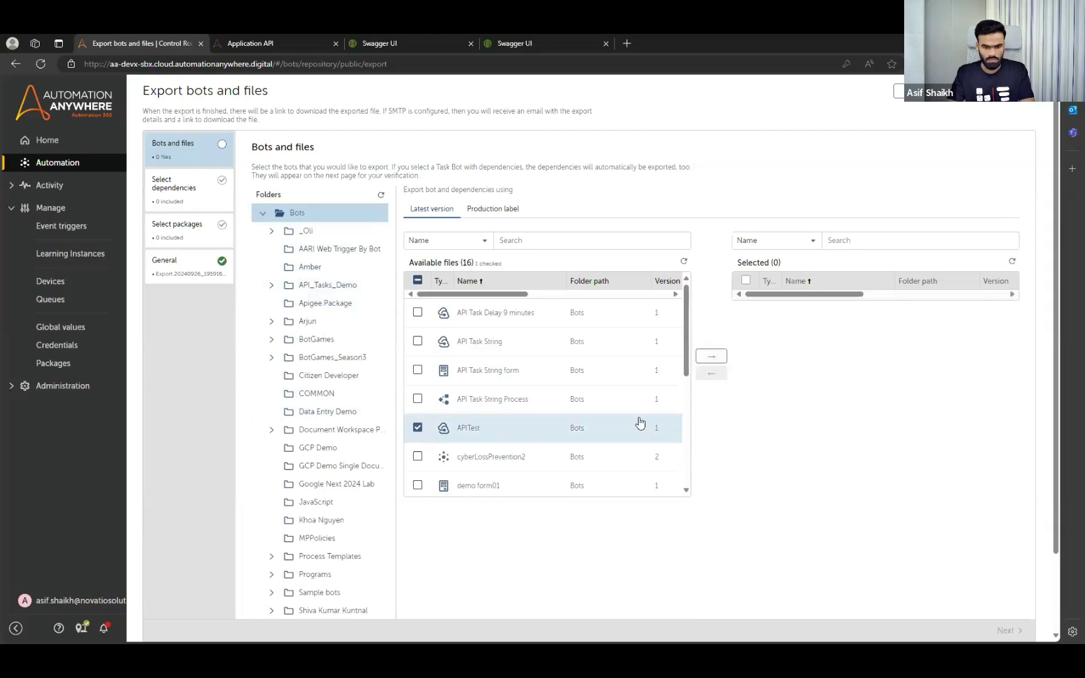
left_click(715, 357)
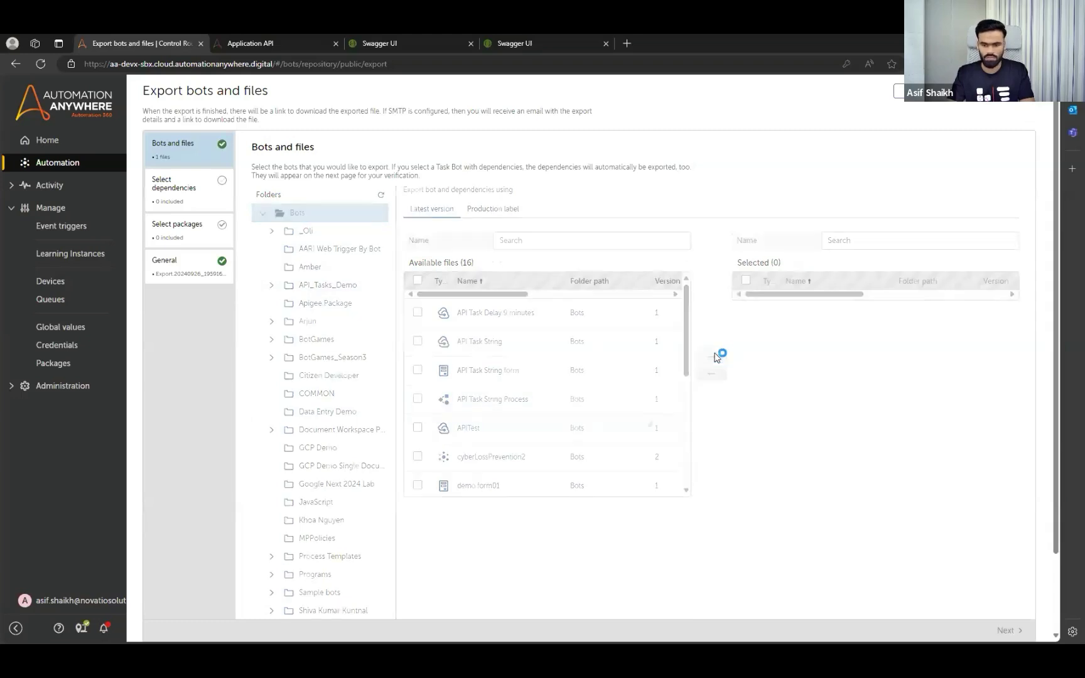
left_click(1005, 631)
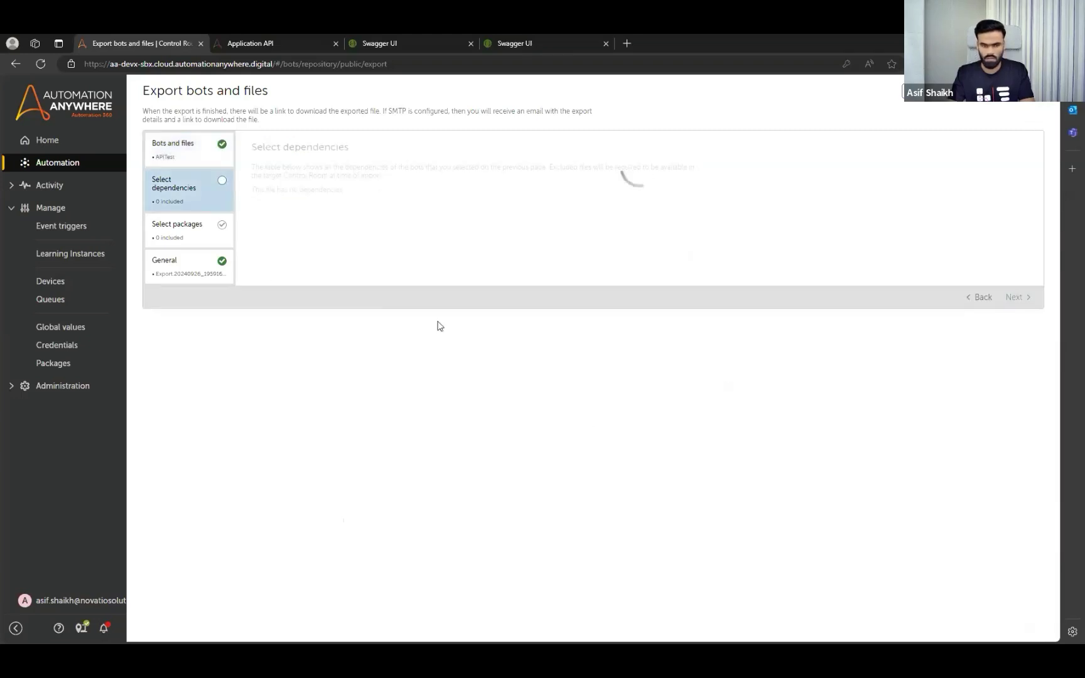
left_click(191, 238)
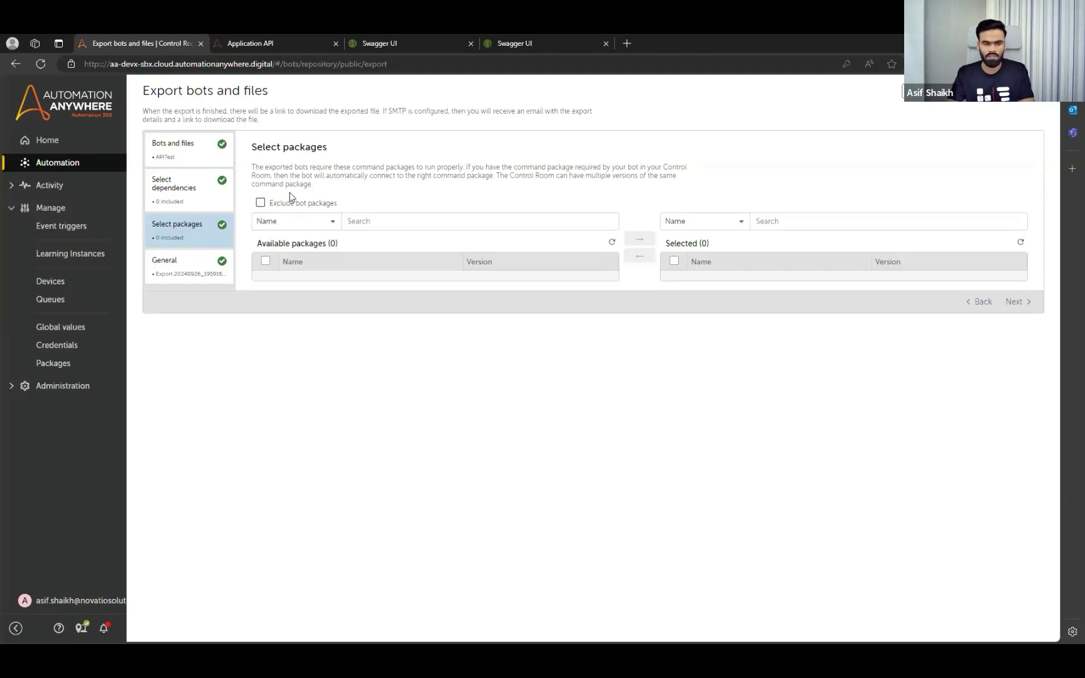
Return to Postman, review the includePackages value and copy the requestId from the export response.
key("alt+Tab")
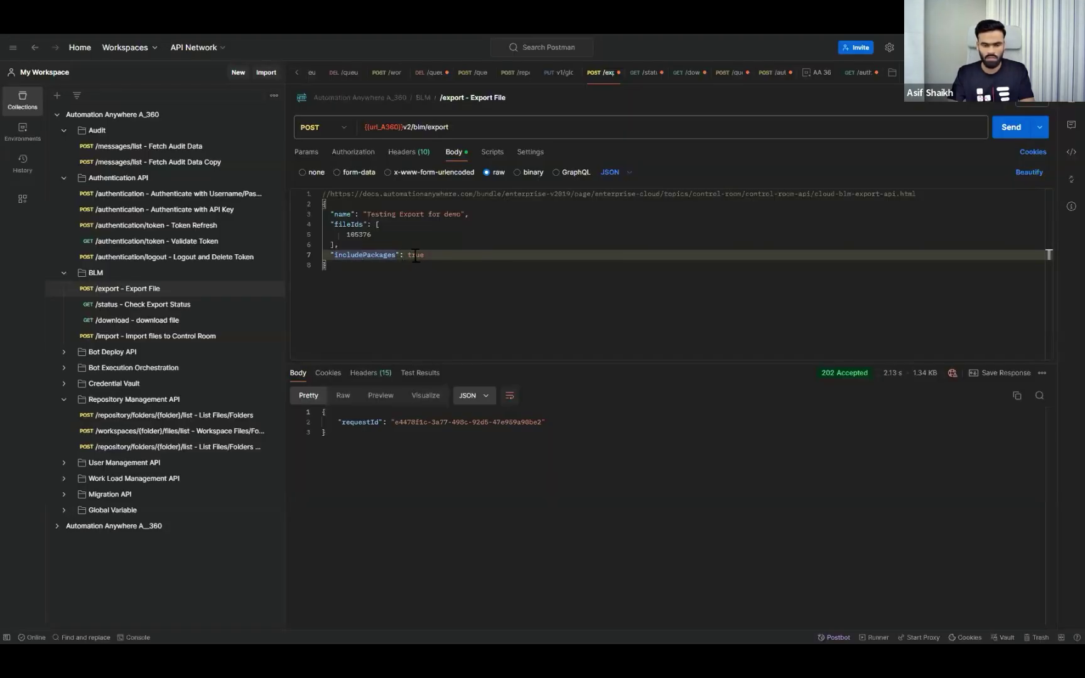
double_click(416, 256)
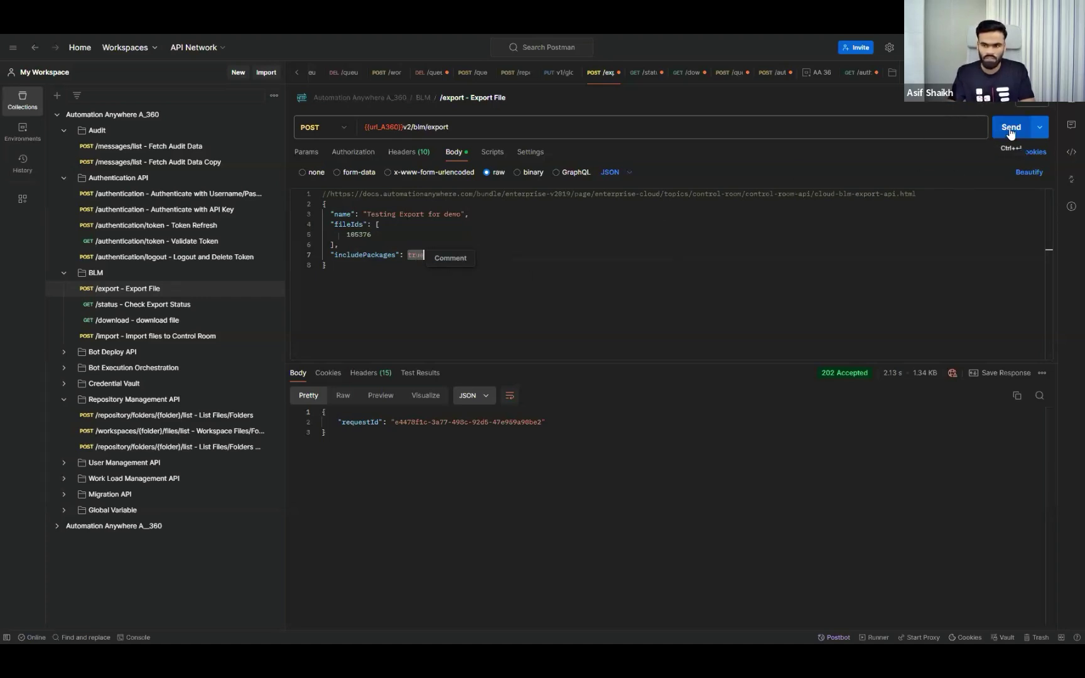
left_click_drag(396, 423, 541, 426)
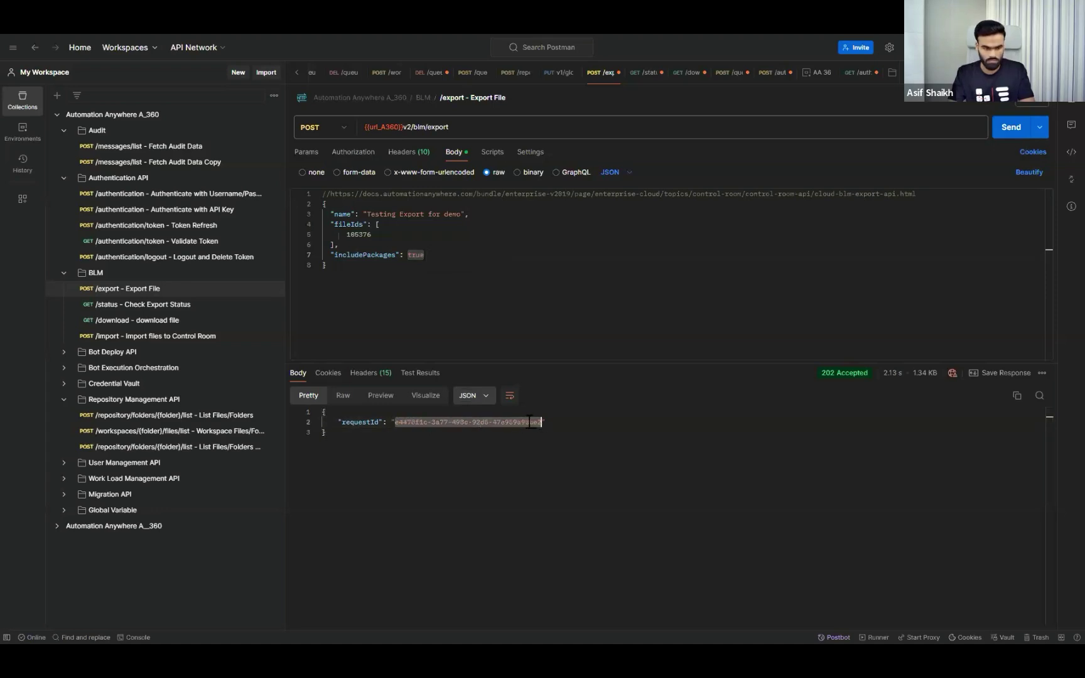
Send the BLM Check Export Status request with its URL ID replaced by e4478f1c-3a77-498c-92d5-47e959a90be2, and check the returned status.
left_click(144, 307)
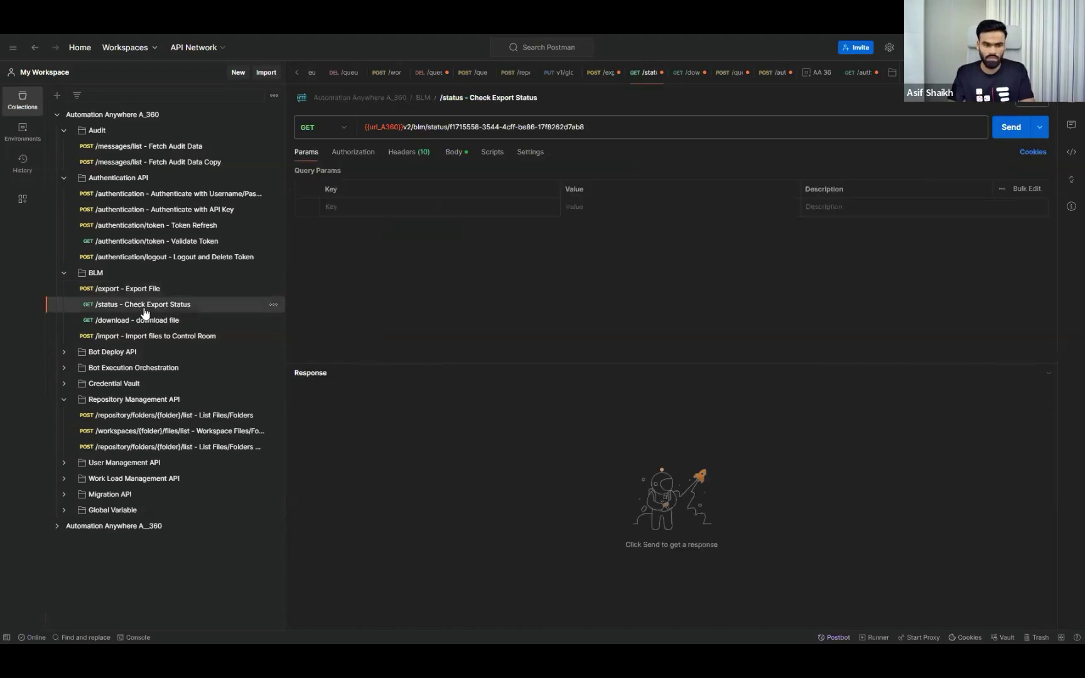
left_click_drag(450, 127, 598, 127)
type("e4478f1c-3a77-498c-92d5-47e959a90be2")
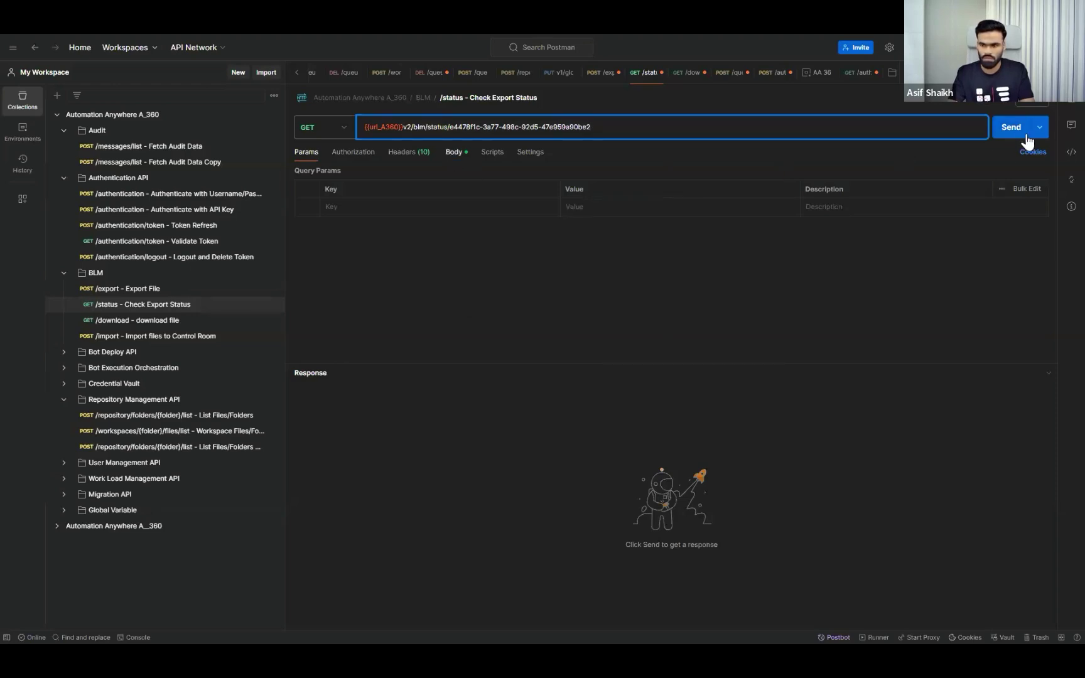
left_click(453, 152)
left_click(1012, 129)
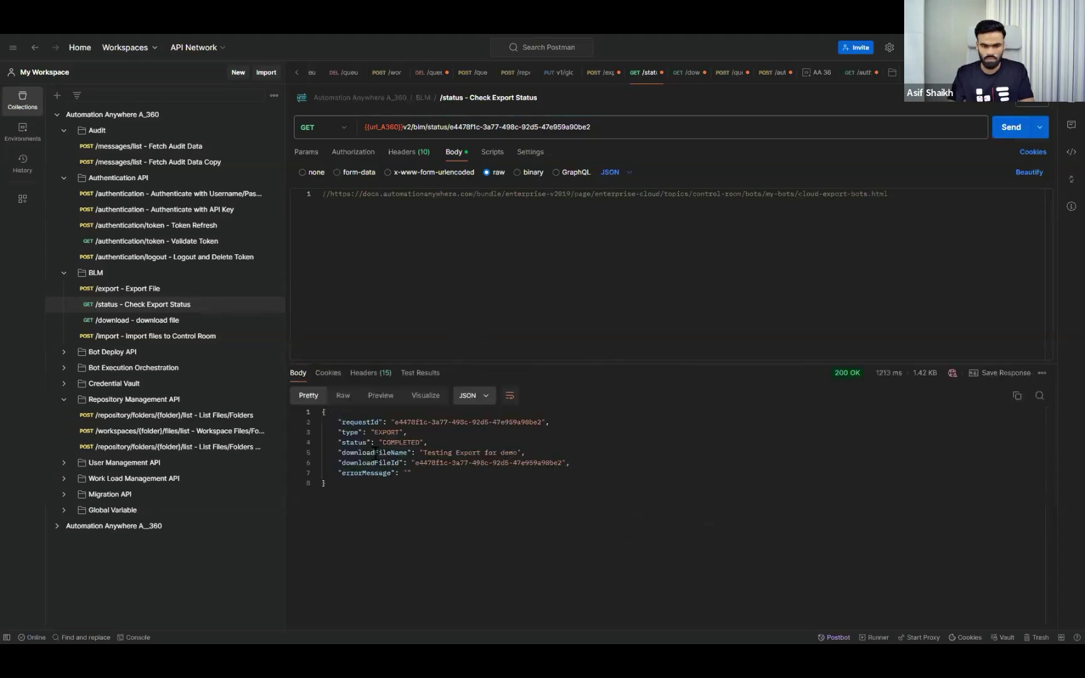
double_click(393, 442)
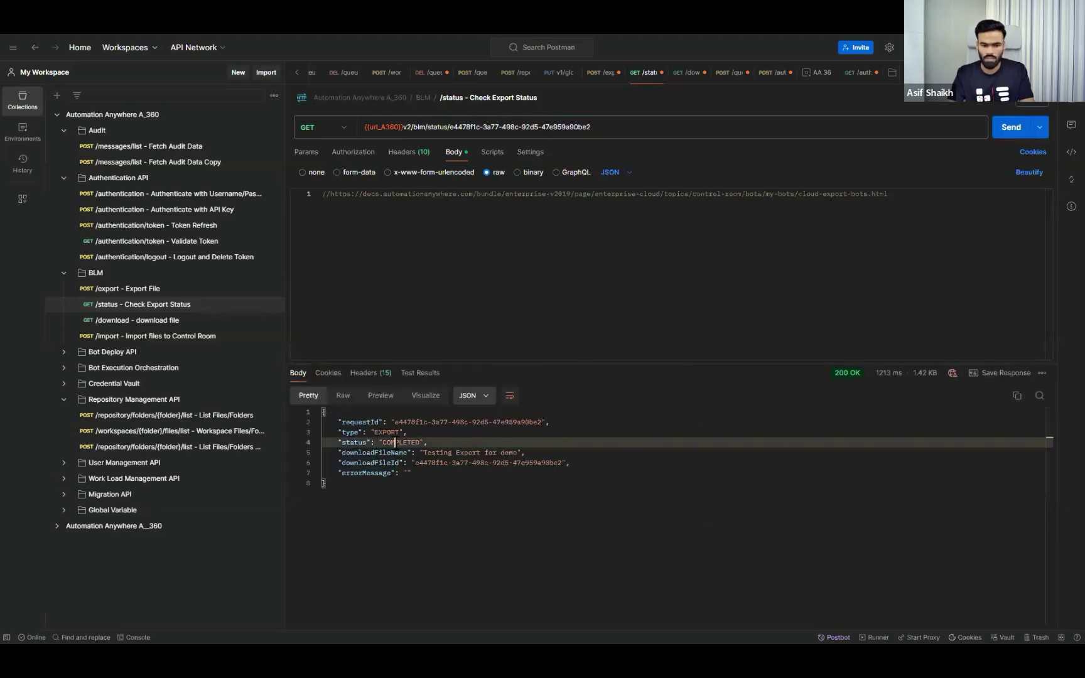
Switch to the Control Room, open the historical activity in a duplicated tab and view the "Bot Export: Testing Export for demo" details.
key("alt+Tab")
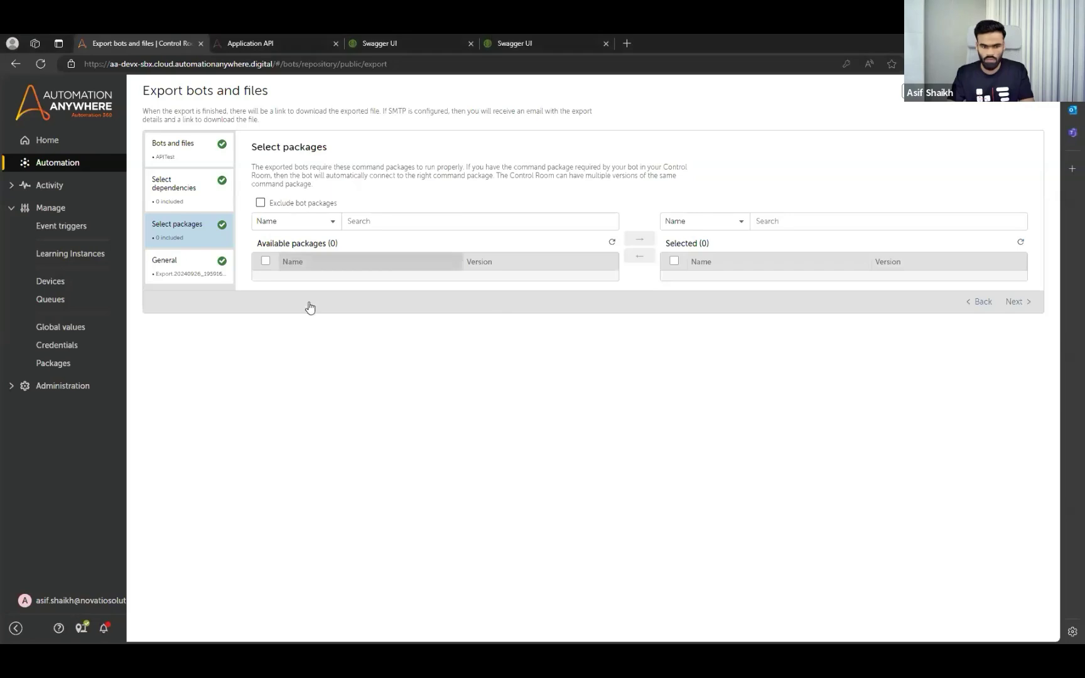
right_click(118, 46)
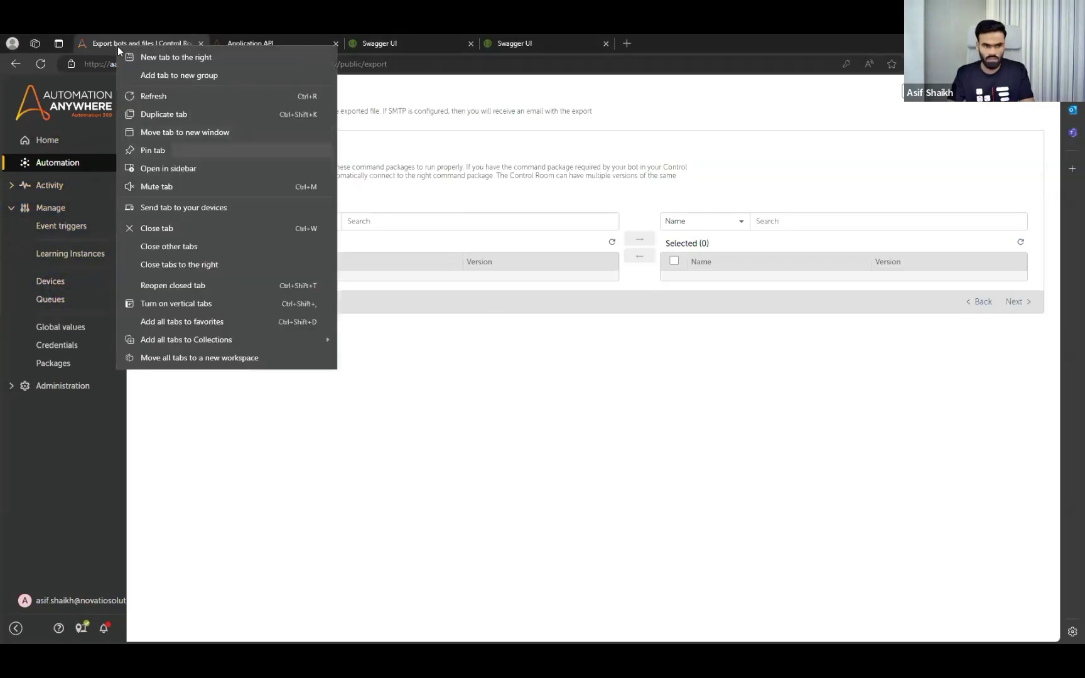
left_click(166, 116)
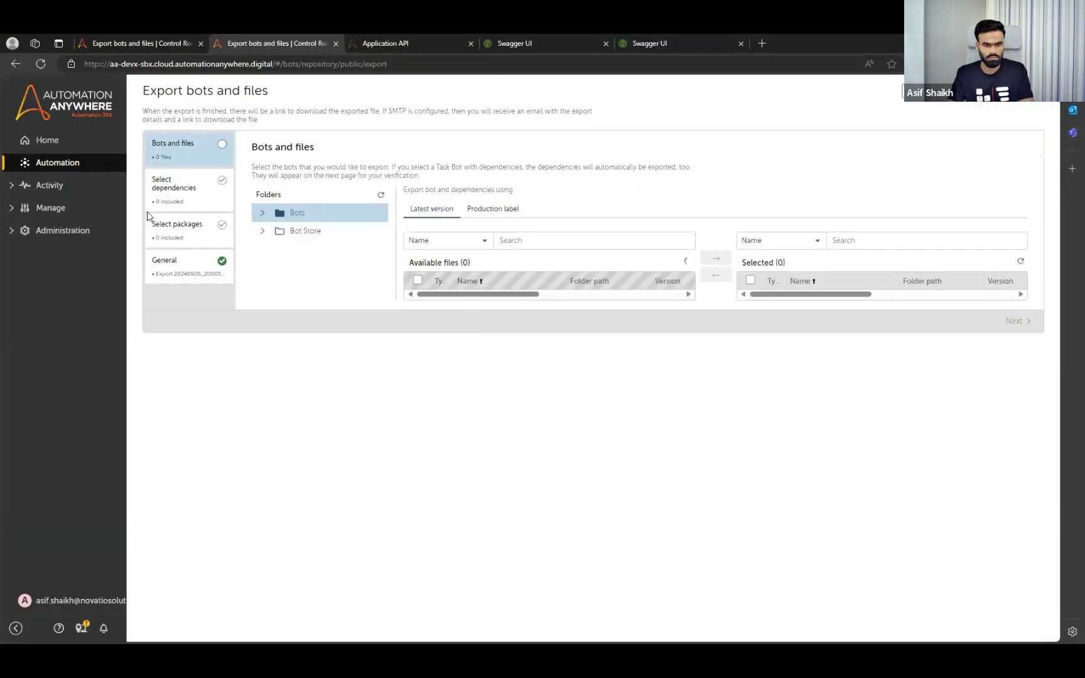
left_click(46, 185)
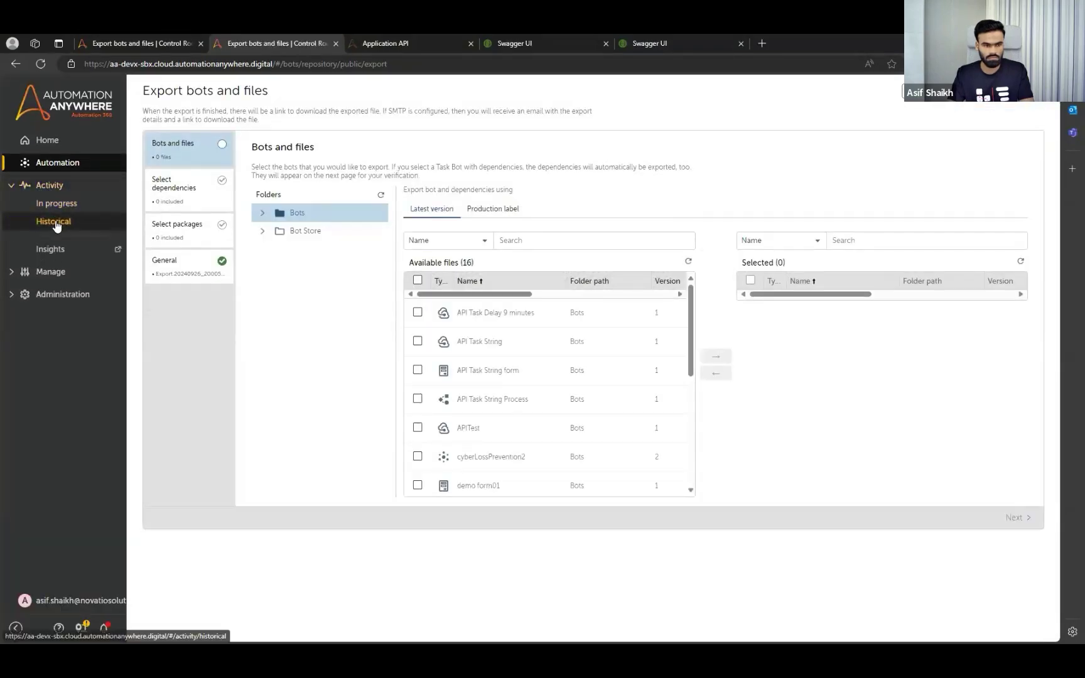
left_click(119, 224)
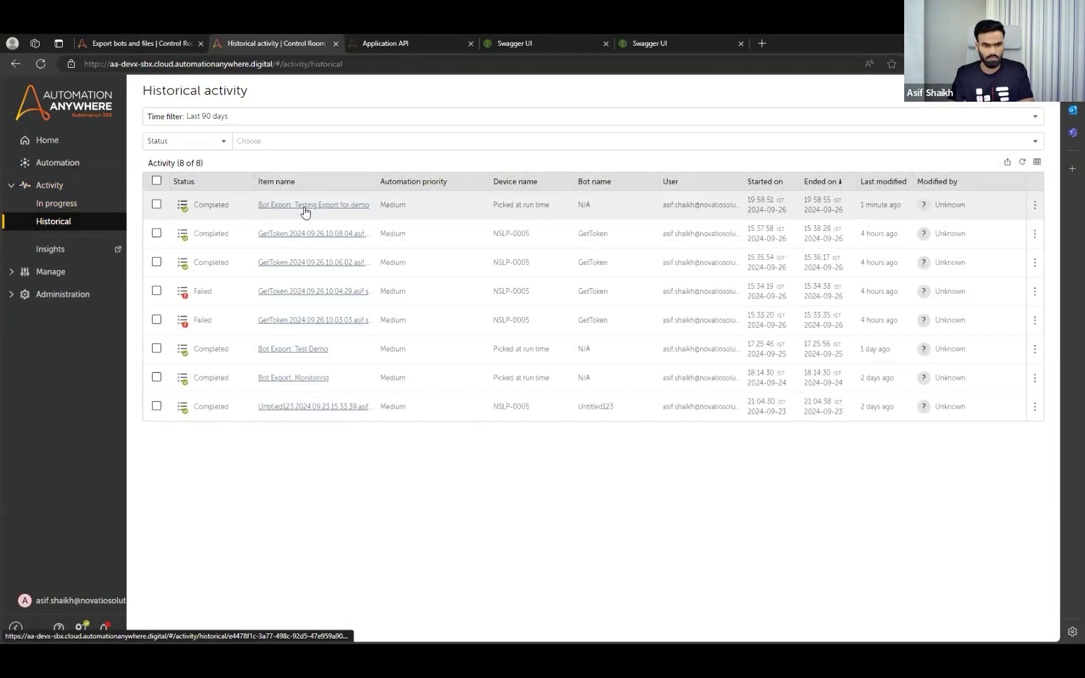
left_click_drag(375, 179, 420, 179)
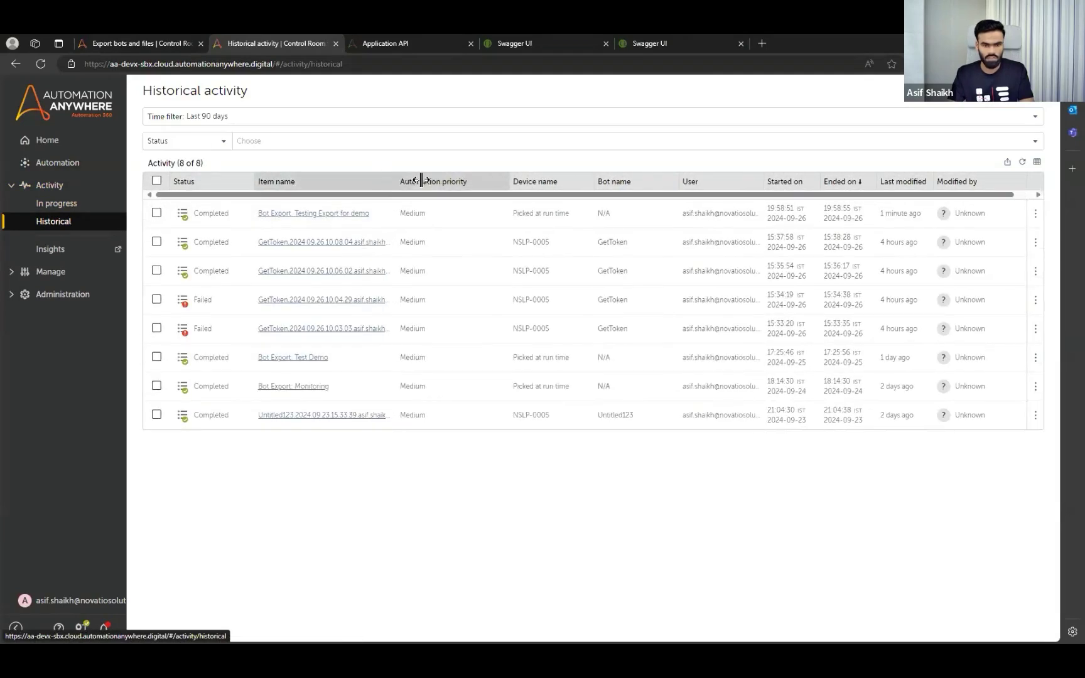
double_click(232, 214)
left_click(282, 214)
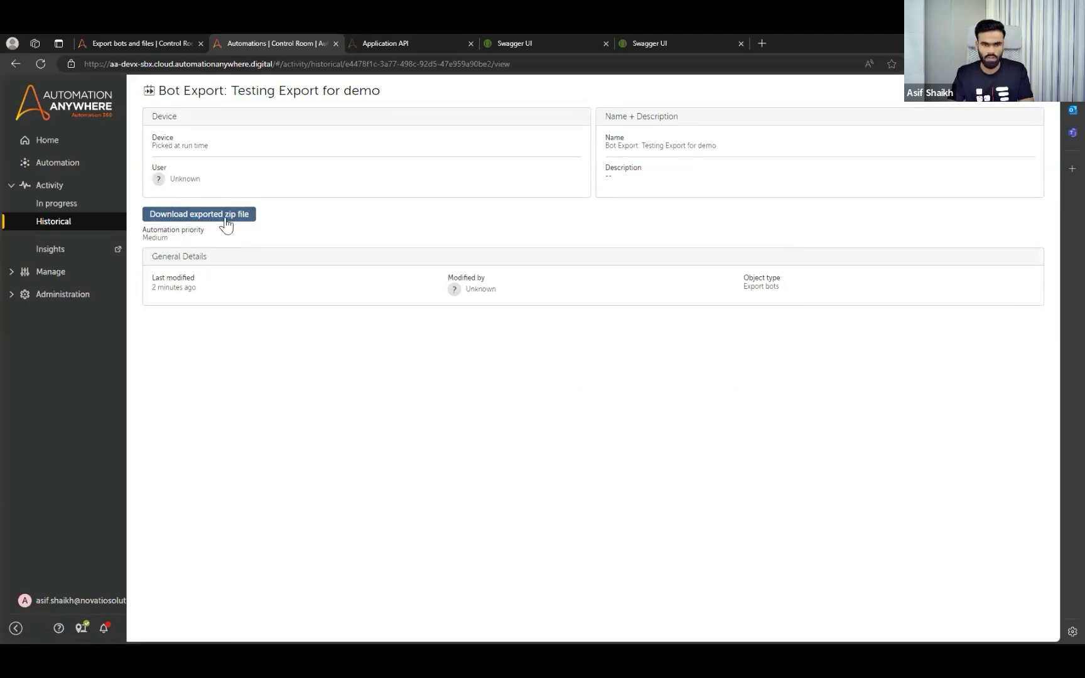
Return to Postman and send the BLM download file request with its URL ID replaced by e4478f1c-3a77-498c-92d5-47e959a90be2.
key("ctrl+shift+Tab")
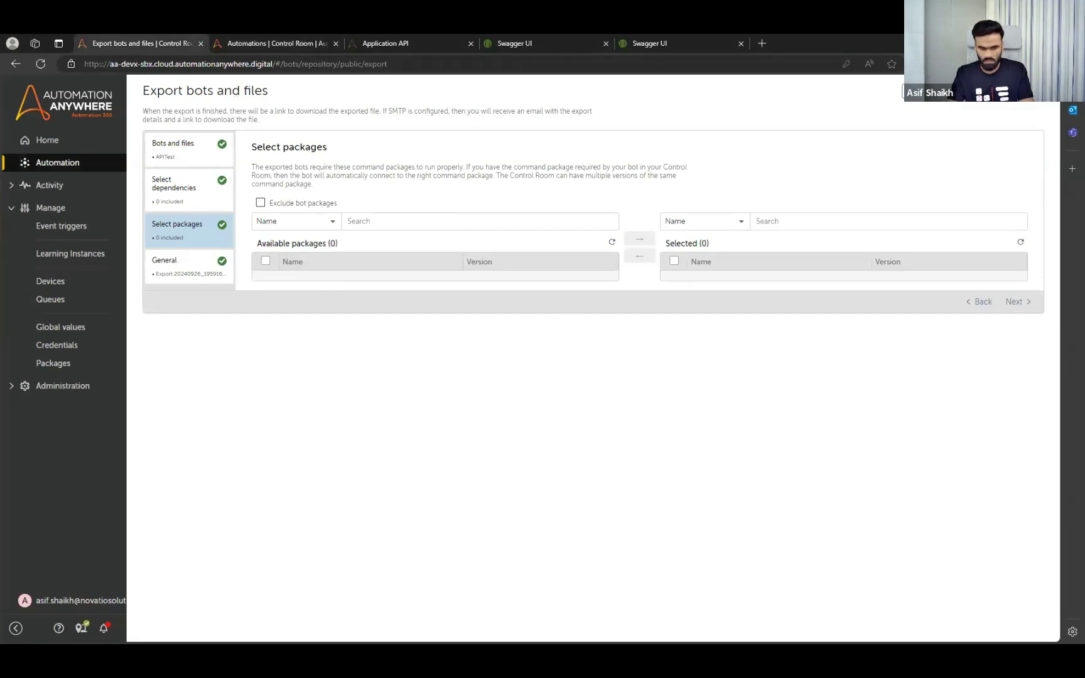
key("alt+Tab")
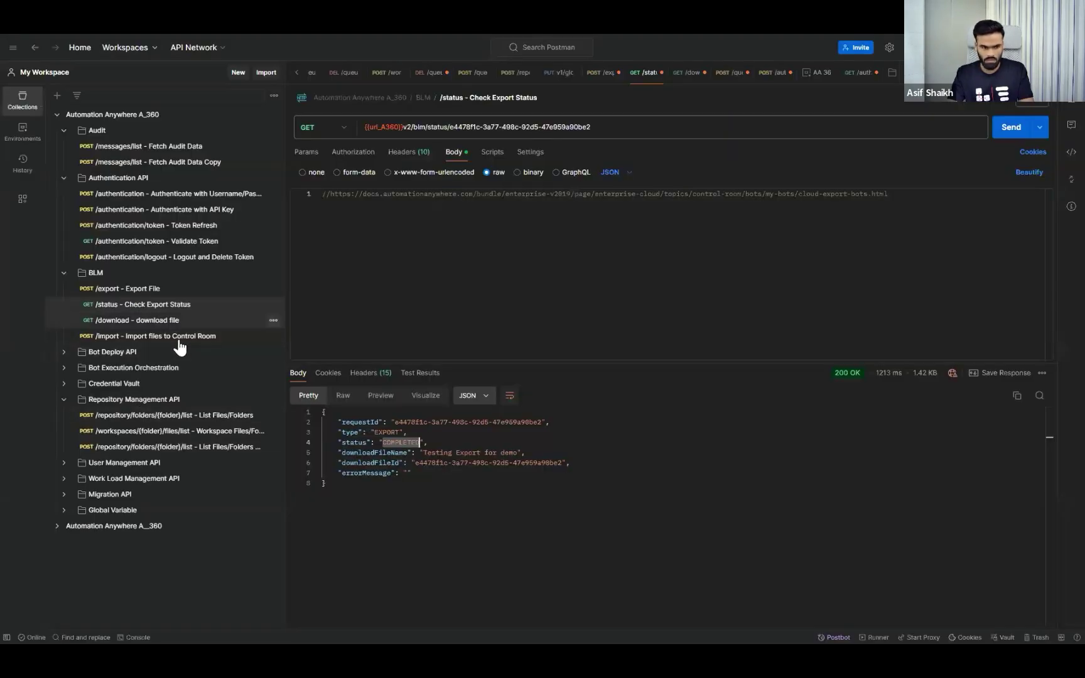
left_click(152, 322)
left_click_drag(466, 126, 616, 127)
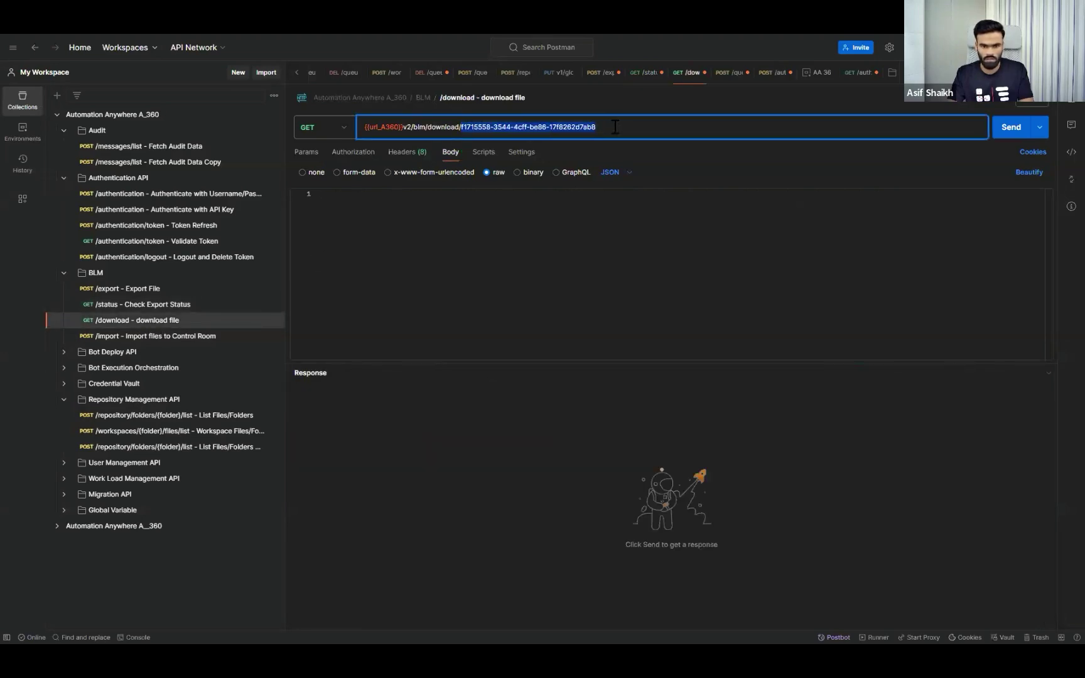
type("e4478f1c-3a77-498c-92d5-47e959a90be2")
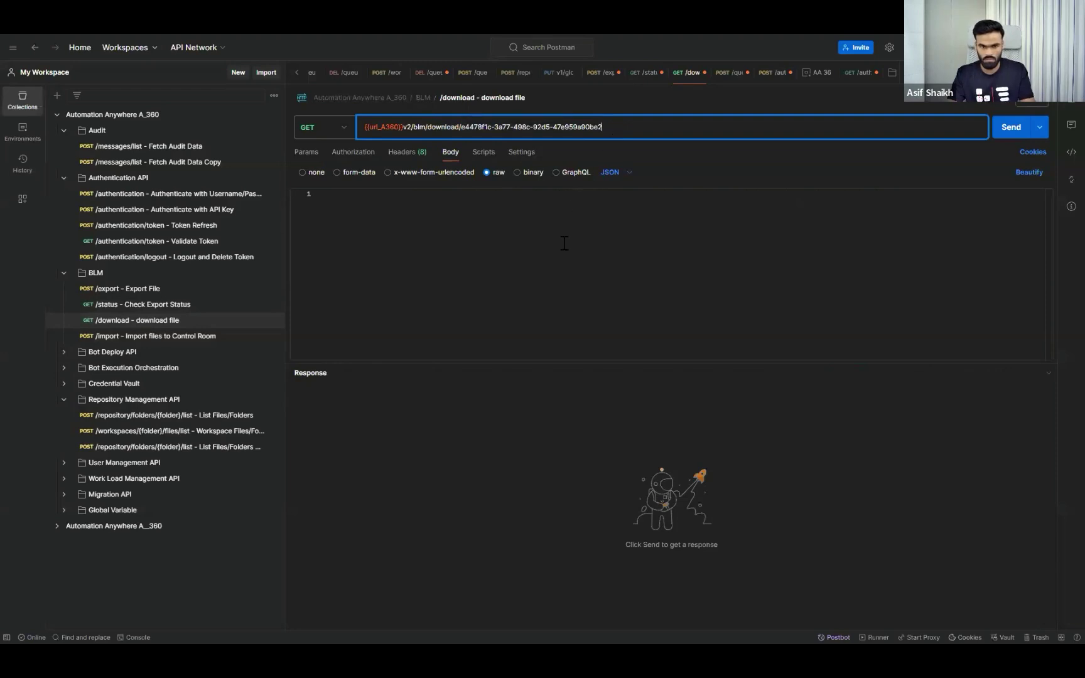
left_click(1010, 130)
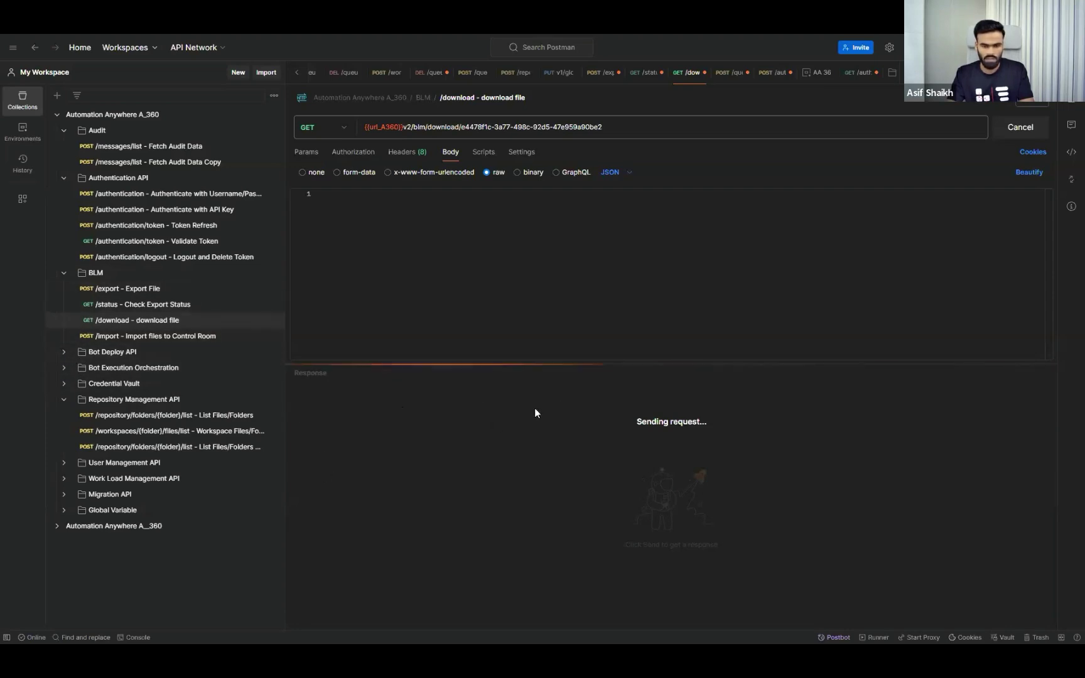
Collapse the Repository Management API folder and expand the Work Load Management API folder in the collection.
key("alt+Tab")
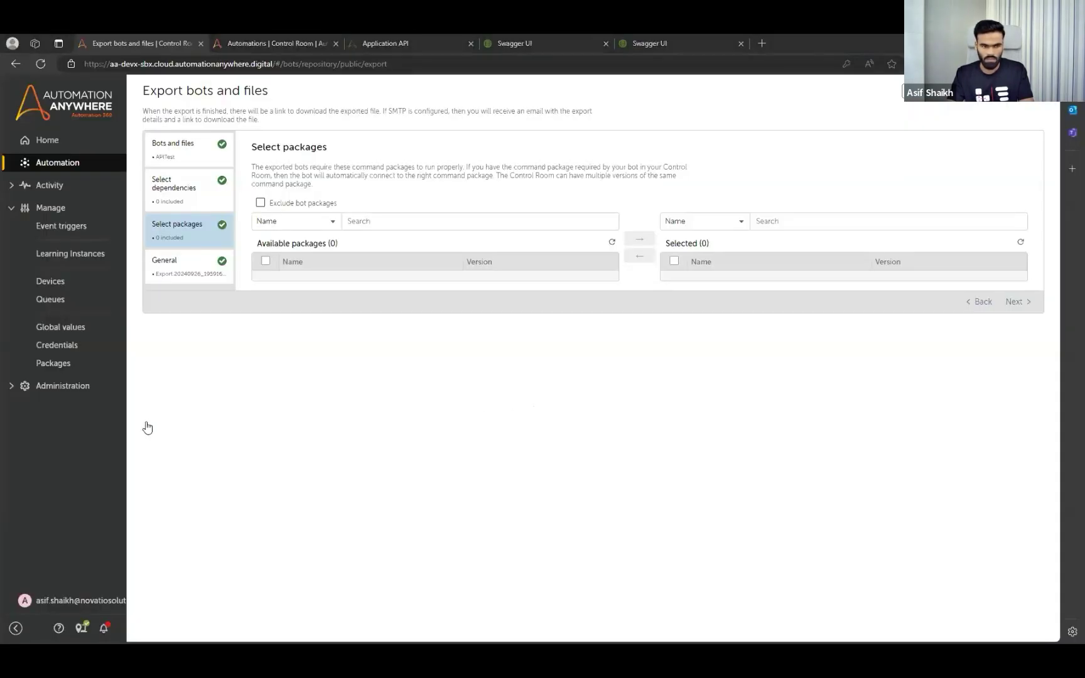
key("alt+Tab")
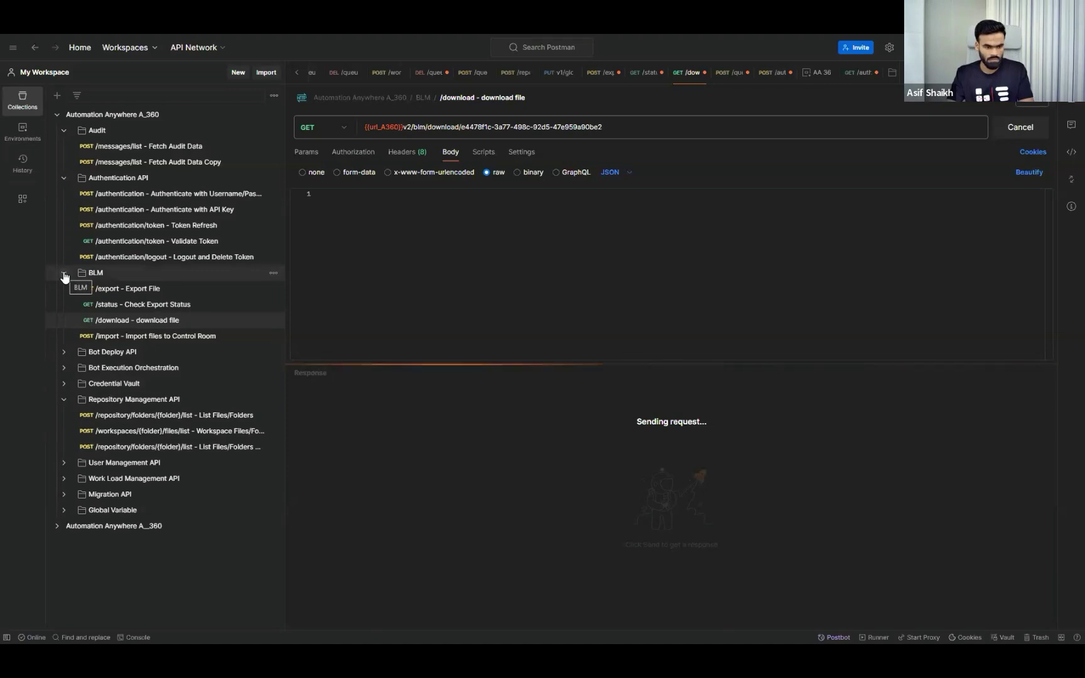
left_click(64, 401)
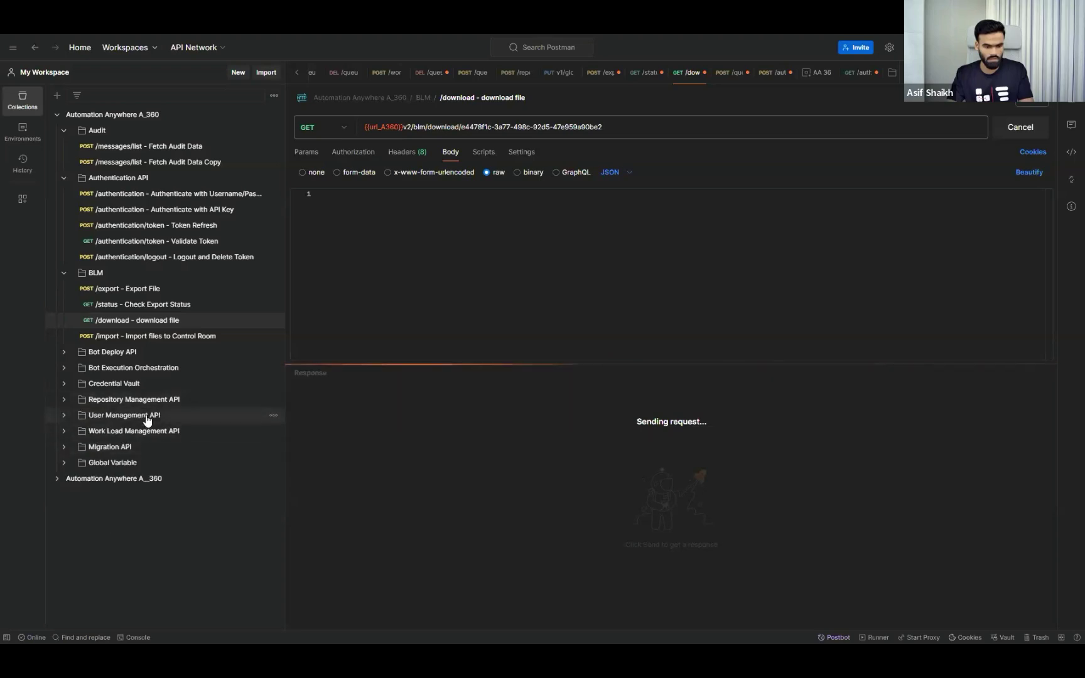
left_click(64, 432)
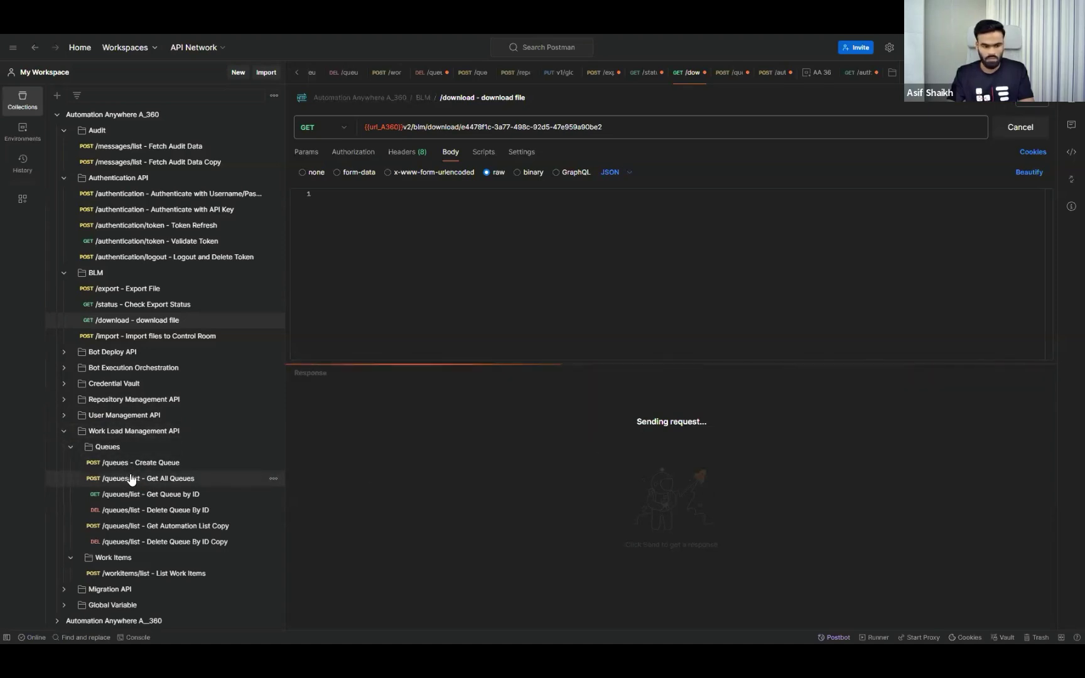
Switch to the Control Room, open Test_Queue from the queues list and view its work items structure.
key("alt+Tab")
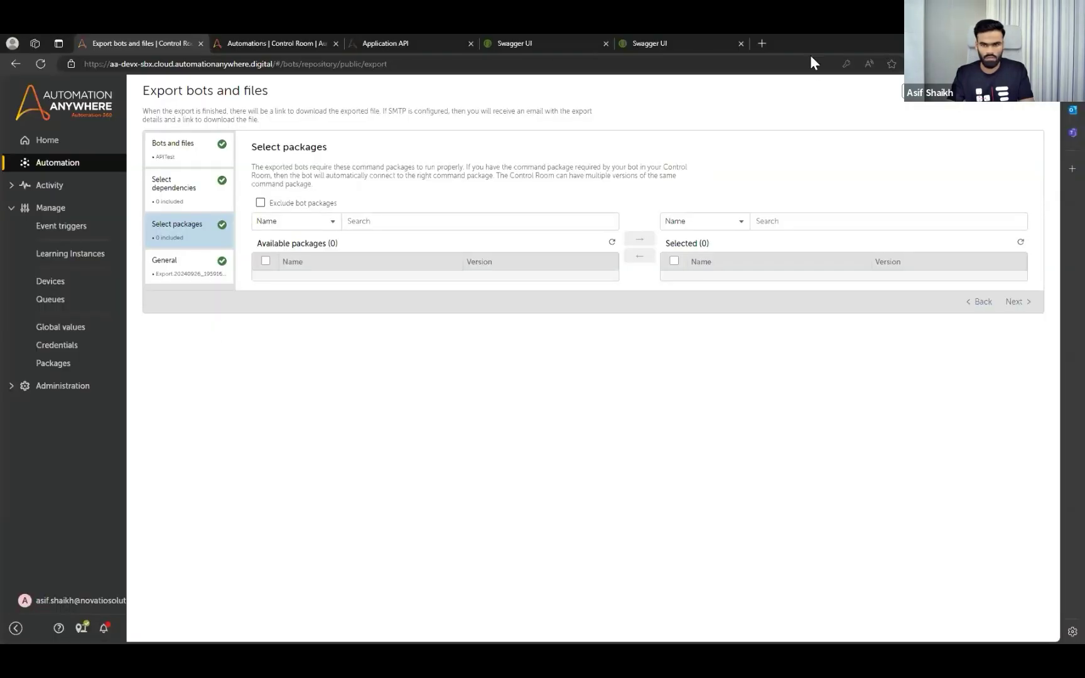
left_click(264, 46)
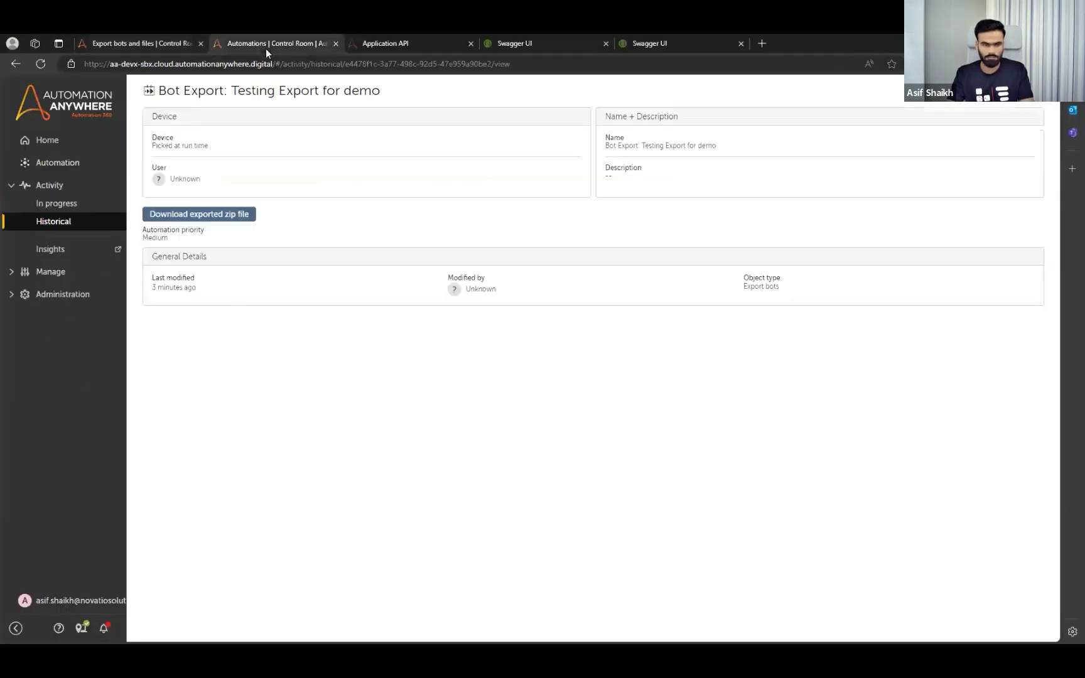
left_click(49, 271)
left_click(47, 368)
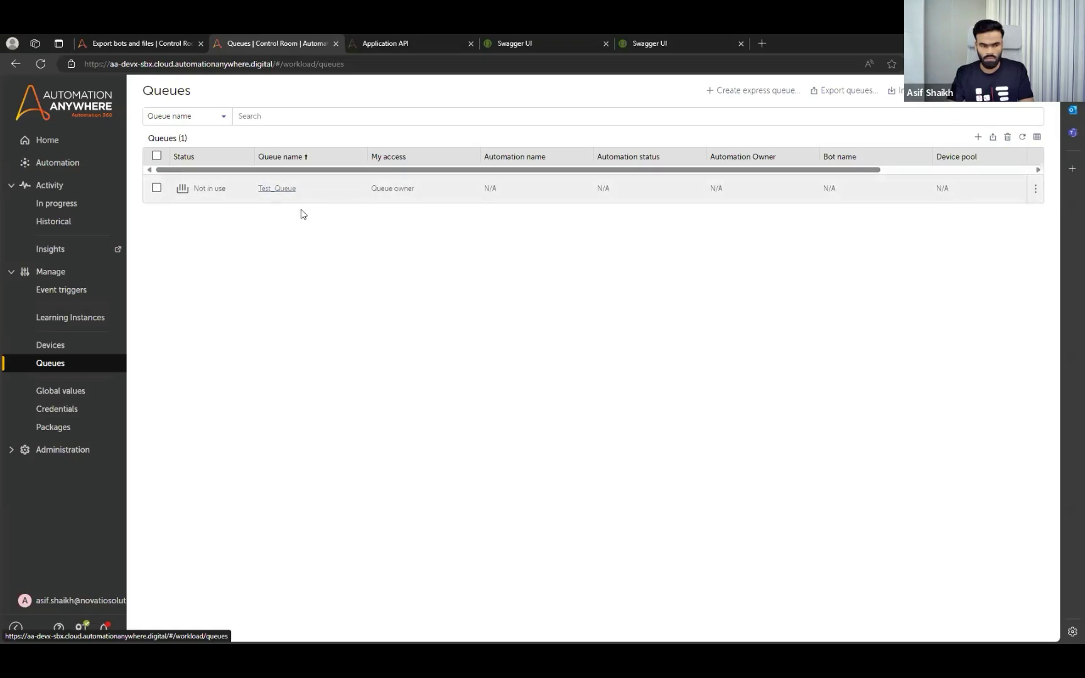
left_click(277, 188)
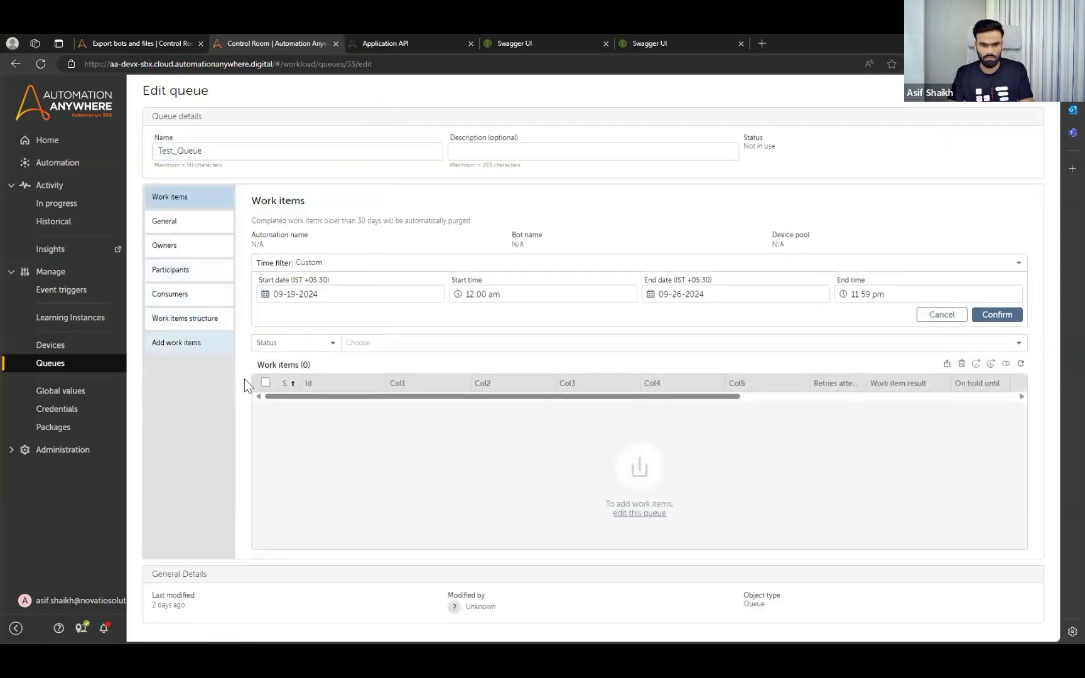
left_click(182, 322)
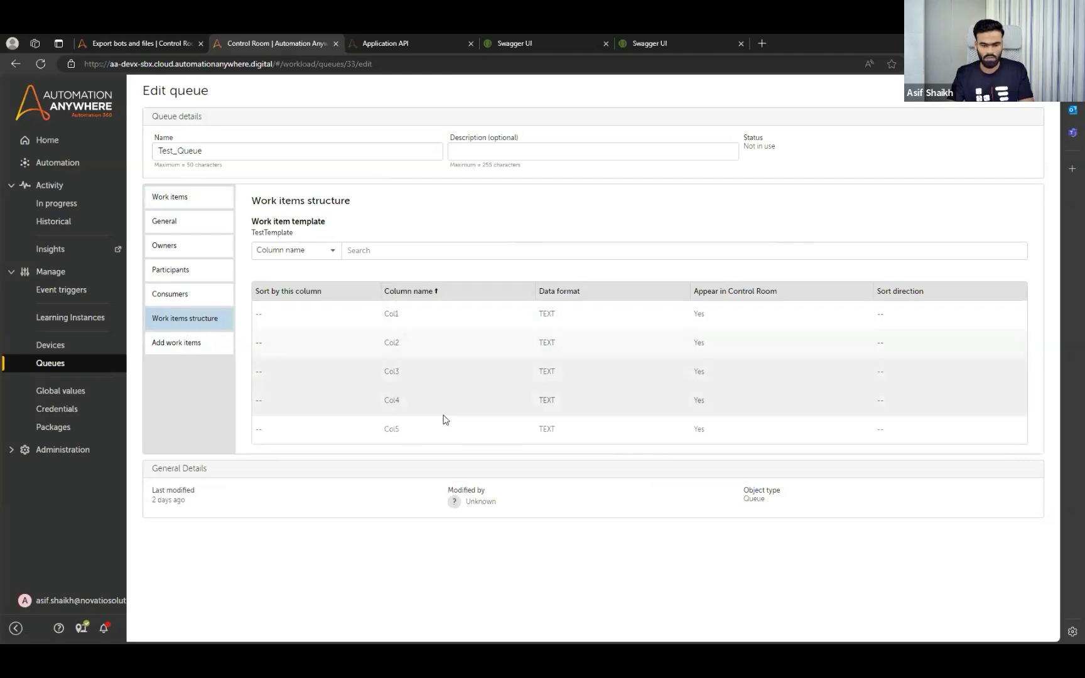
Return to Postman, review the body of the Get All Queues request and send it.
key("ctrl+shift+Tab")
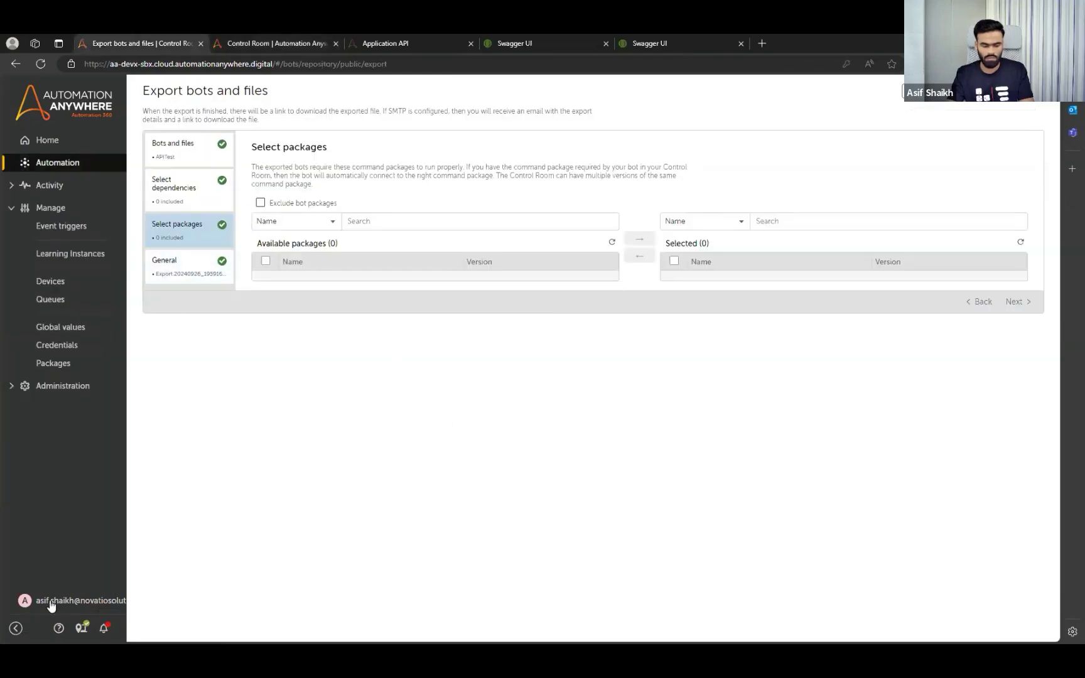
key("alt+Tab")
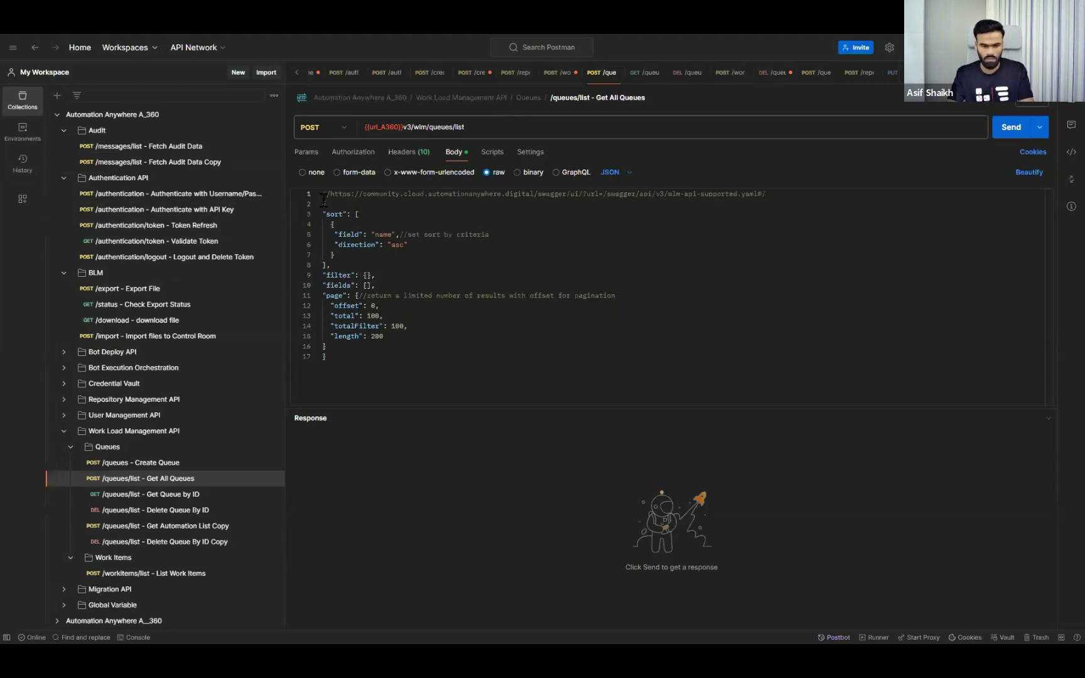
left_click_drag(325, 199, 329, 381)
left_click(379, 360)
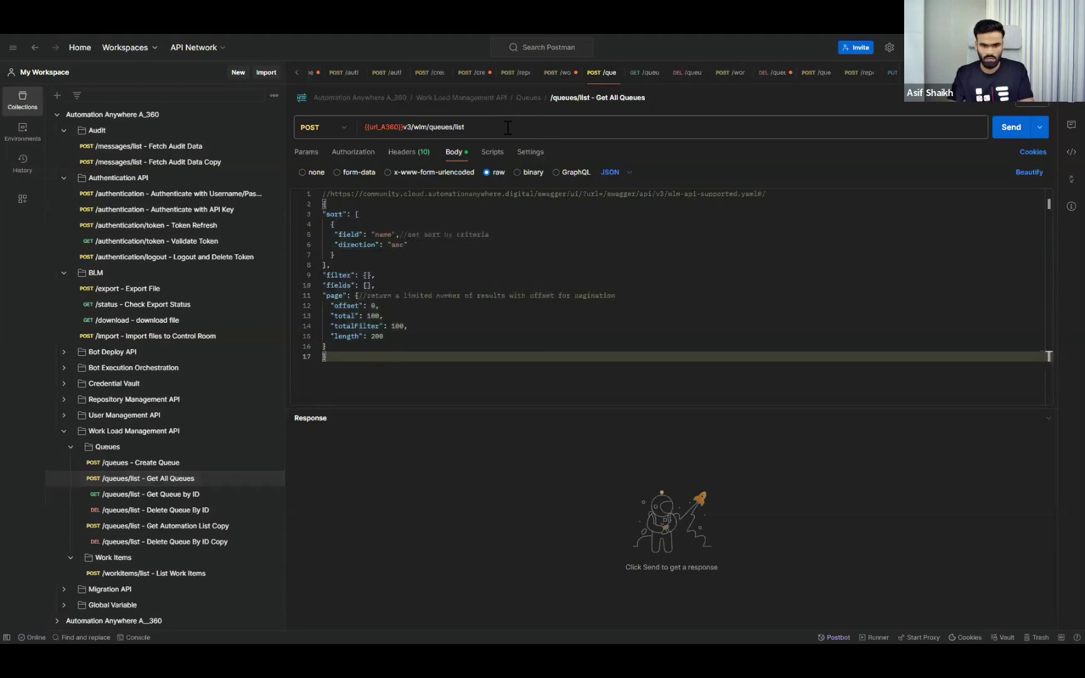
left_click(1010, 130)
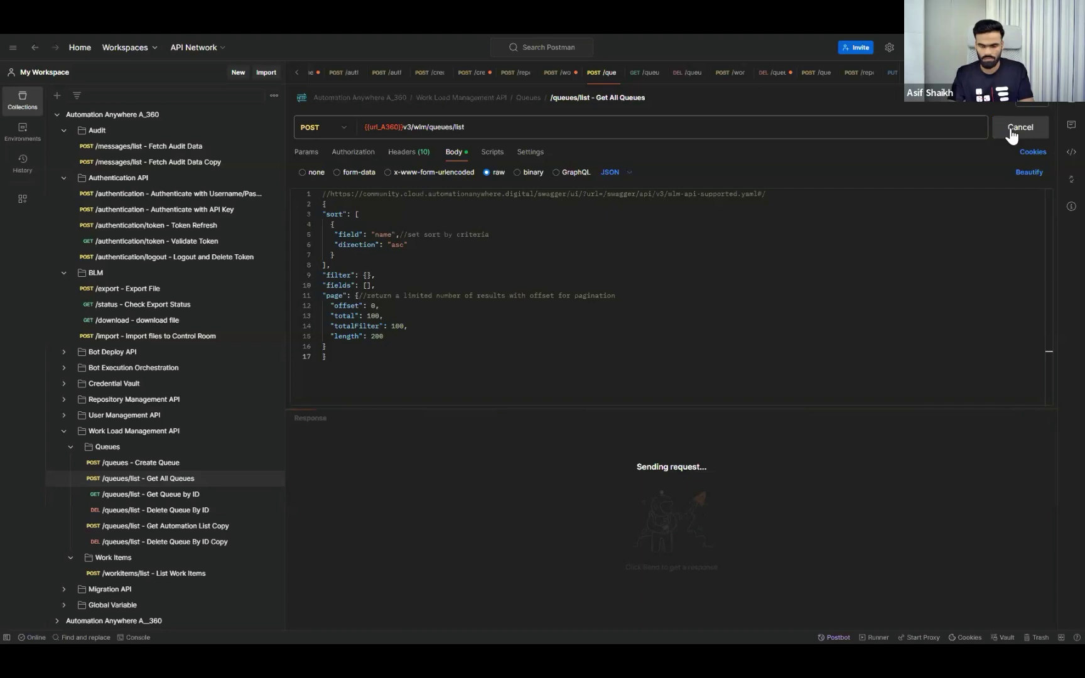
Enlarge the response area and examine the queue's ID, name, status and column IDs in the Get All Queues response.
left_click_drag(545, 376, 568, 318)
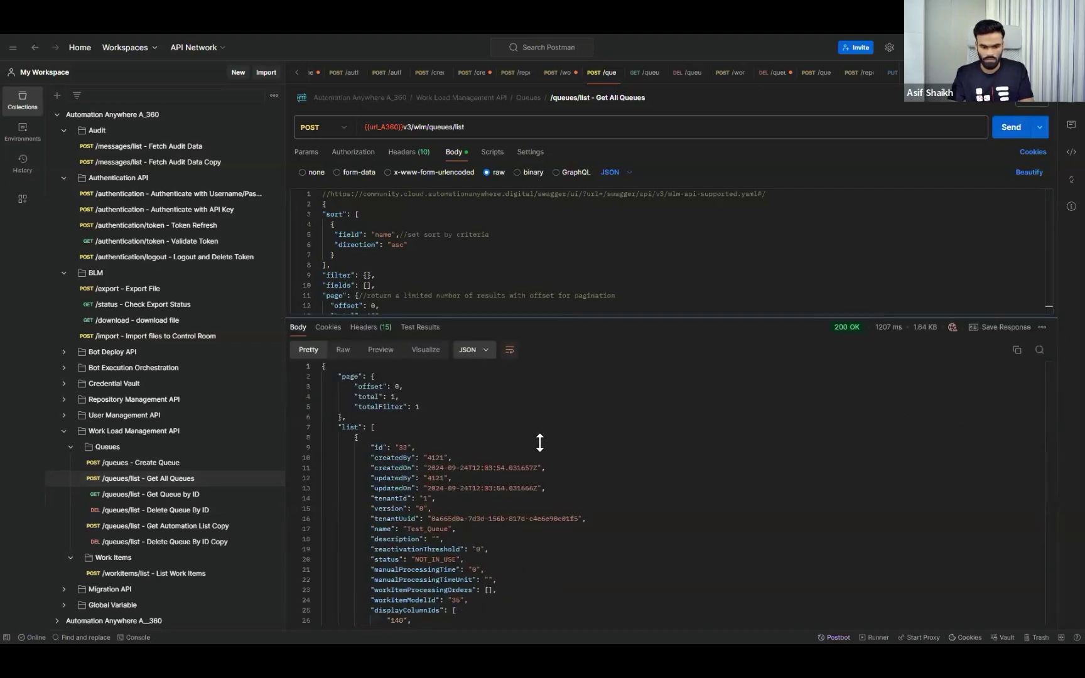
scroll(539, 442, "down", 2)
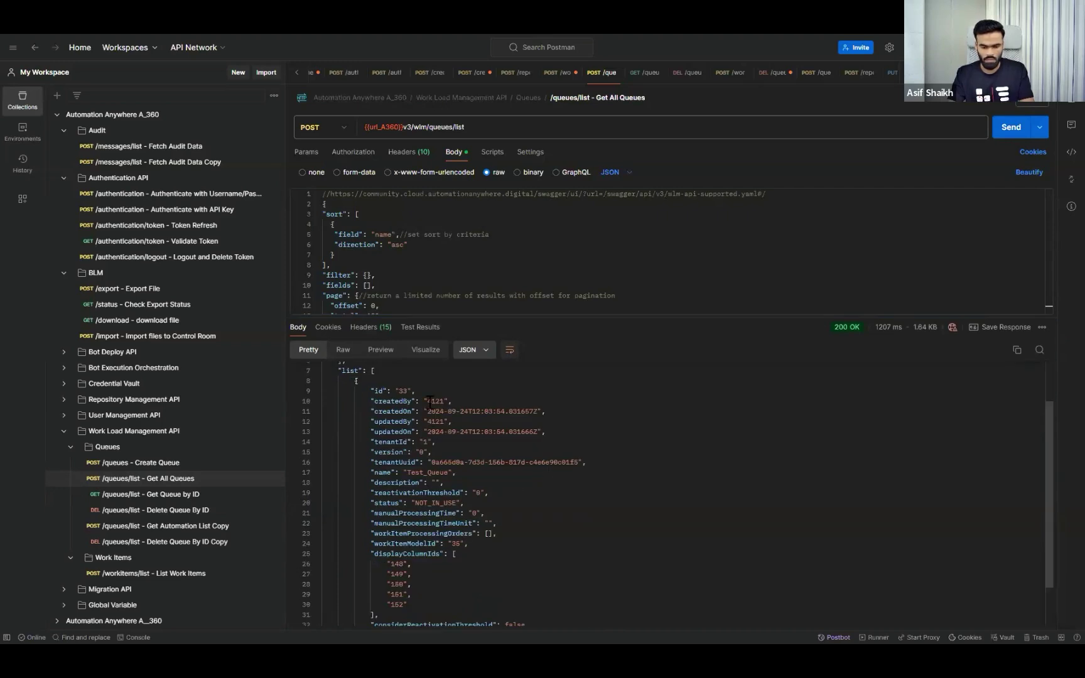
double_click(419, 474)
scroll(508, 486, "down", 3)
scroll(479, 491, "up", 3)
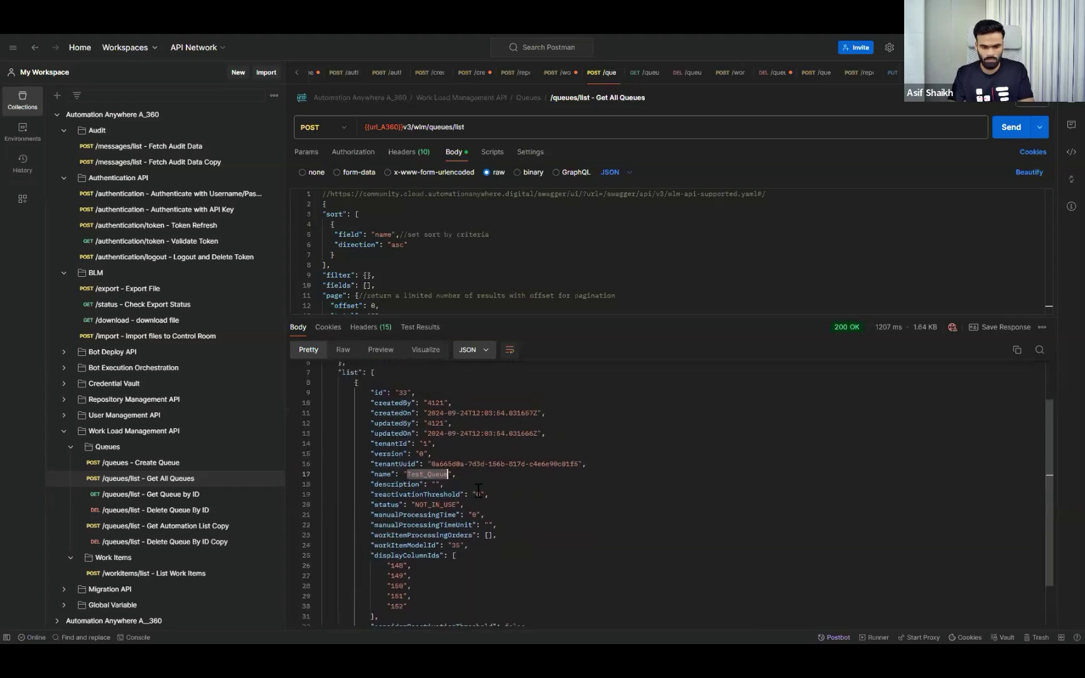
scroll(478, 490, "down", 1)
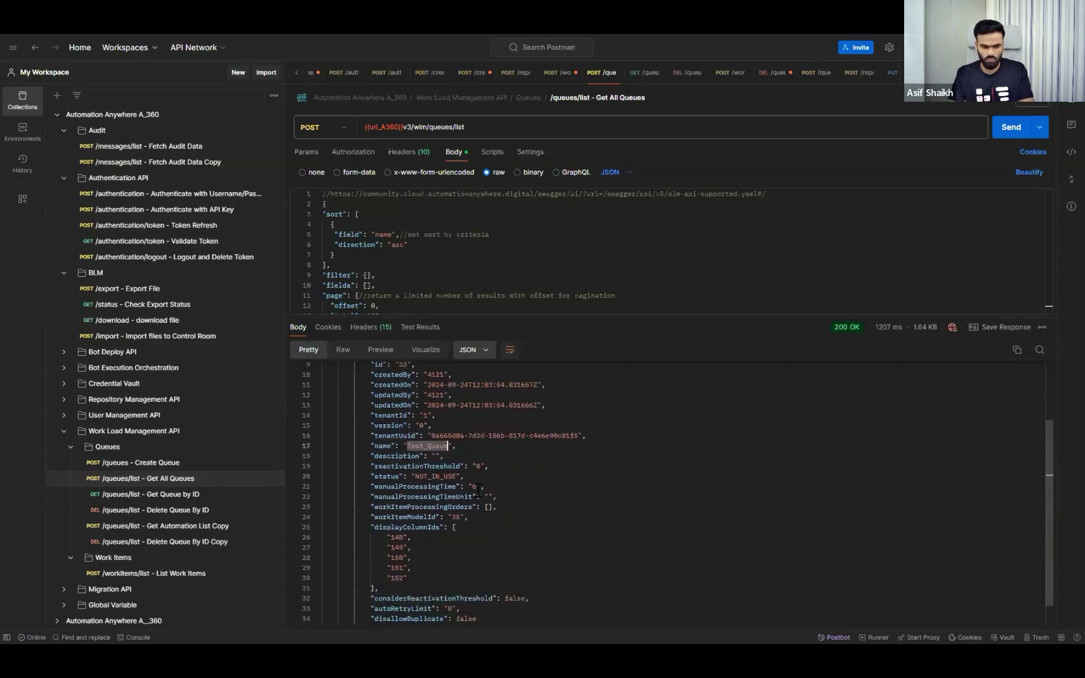
scroll(479, 491, "down", 1)
scroll(479, 490, "up", 2)
scroll(478, 490, "up", 1)
scroll(478, 490, "down", 1)
Switch to the Control Room and check Test_Queue's work items and name against the API response.
key("alt+Tab")
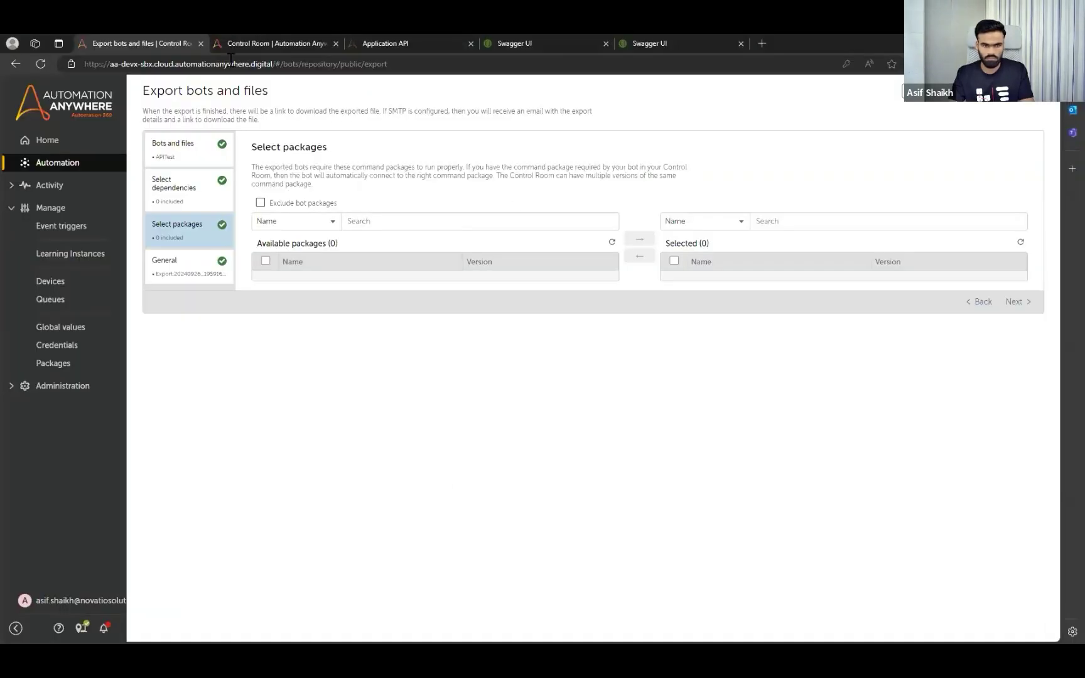
left_click(254, 43)
left_click(175, 199)
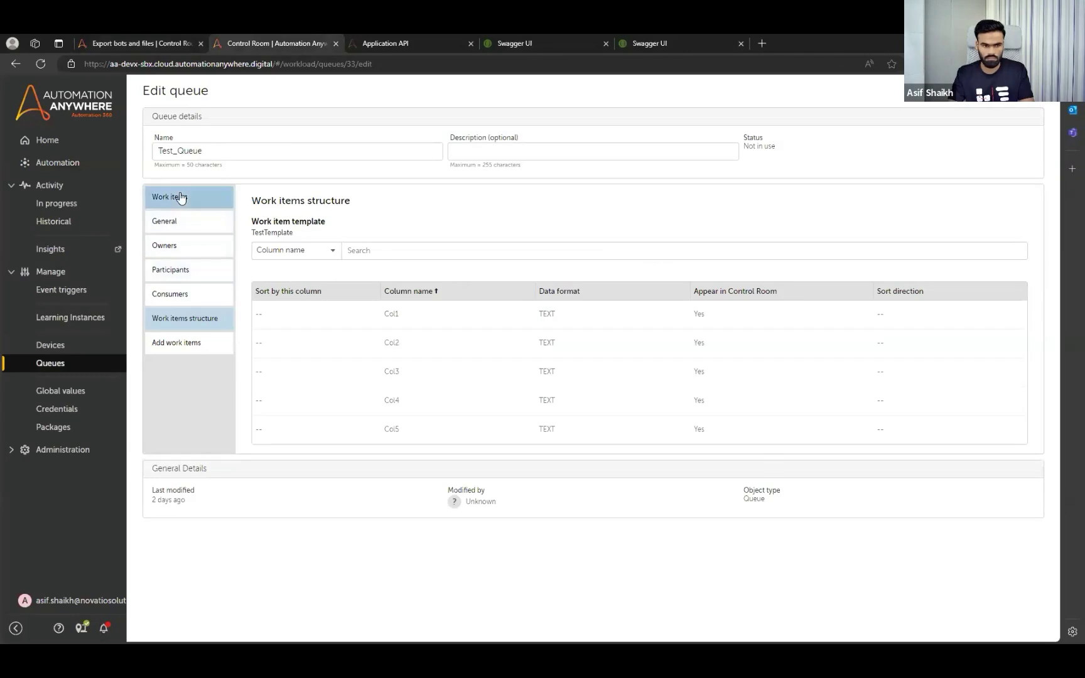
left_click(197, 152)
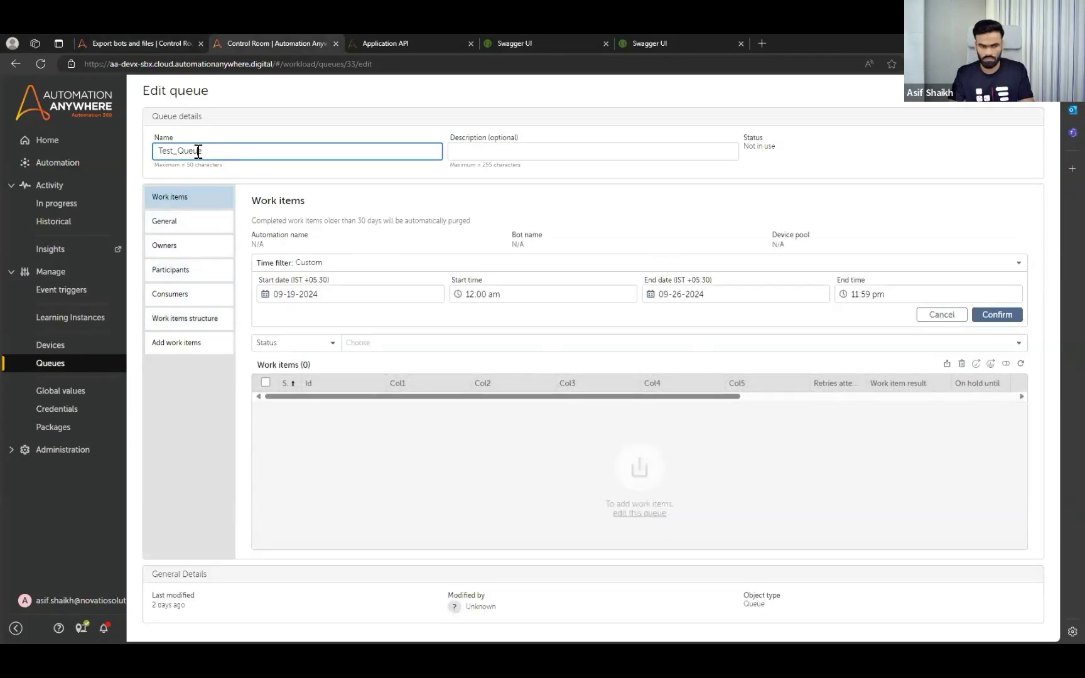
key("ctrl+a")
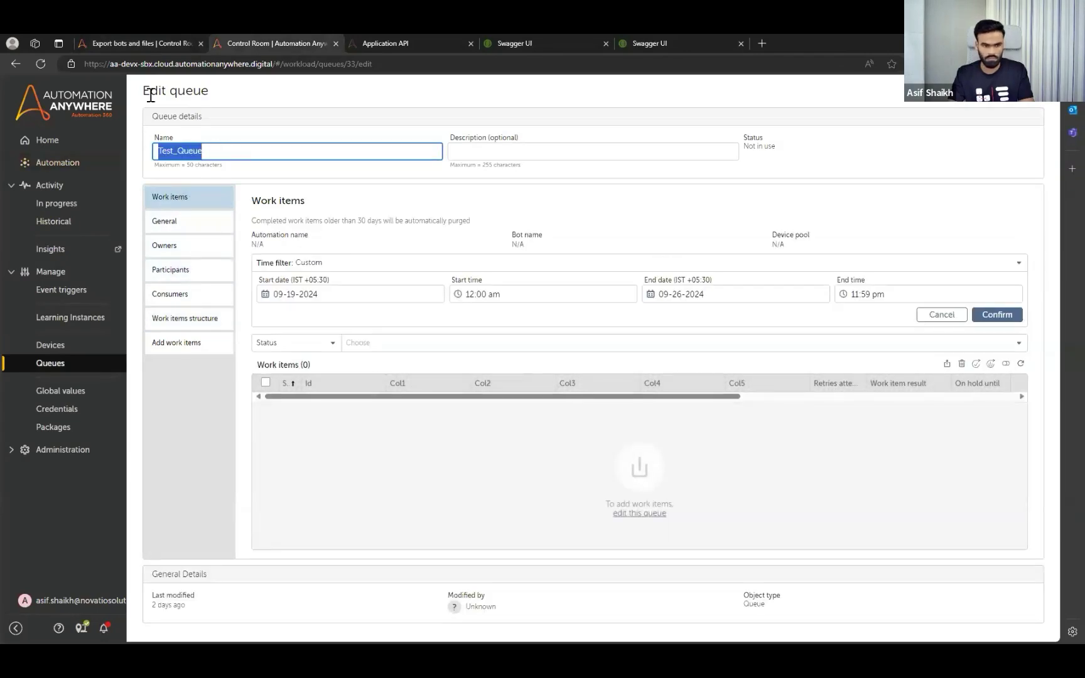
Return to Postman, look up the queue's ID in the Get All Queues response and review the ID in the Delete Queue By ID URL.
key("ctrl+shift+Tab")
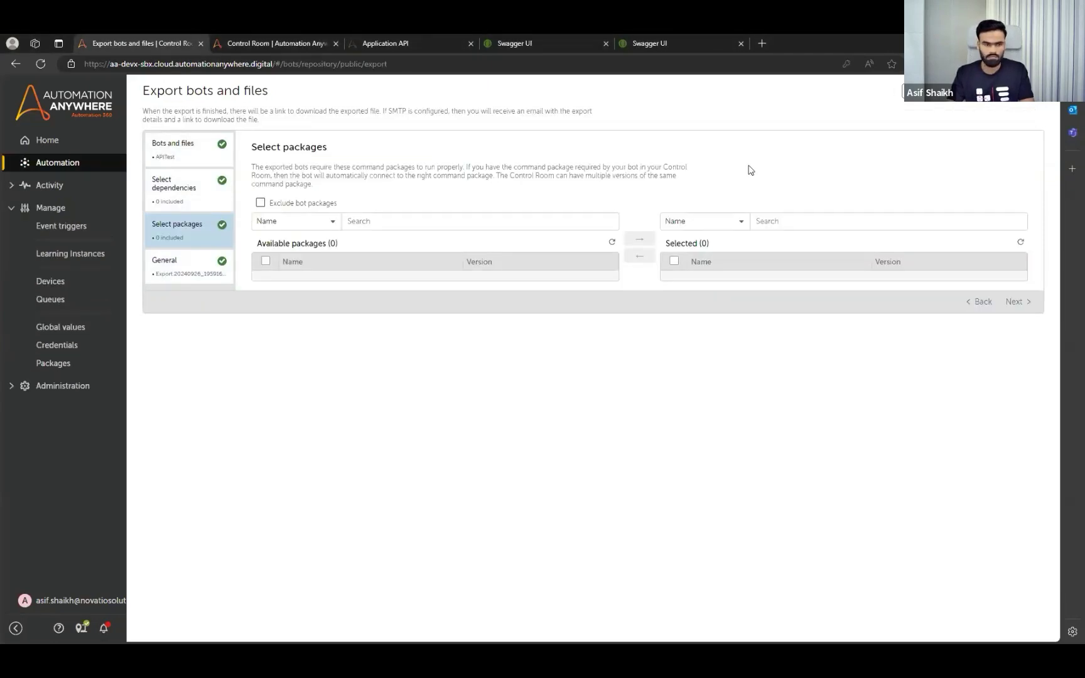
key("alt+Tab")
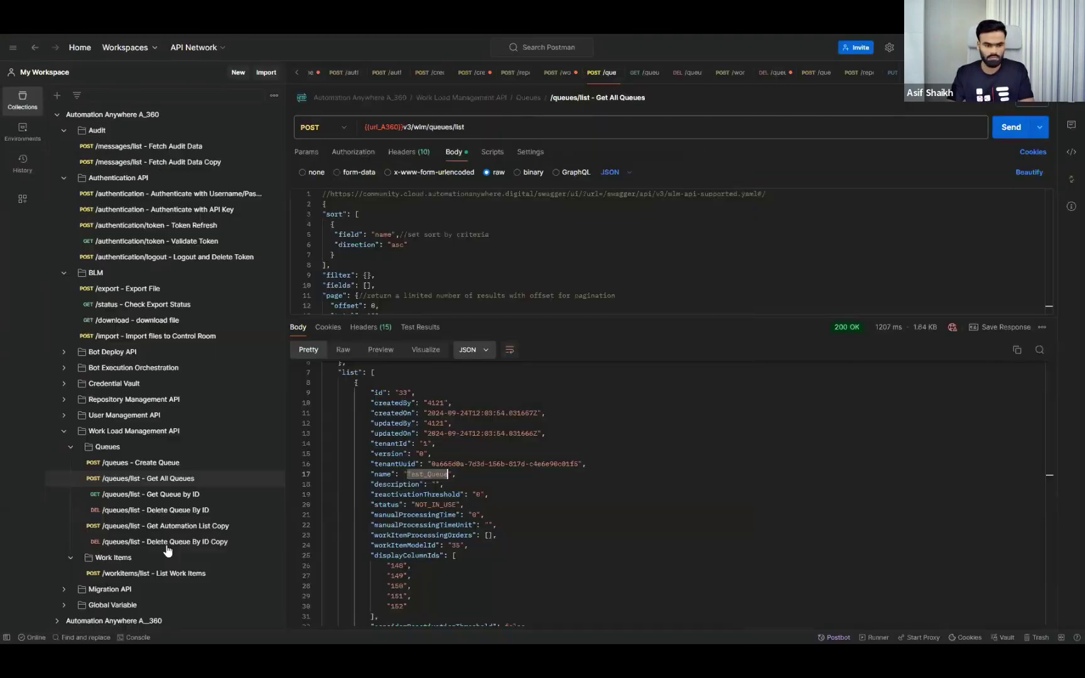
left_click(176, 513)
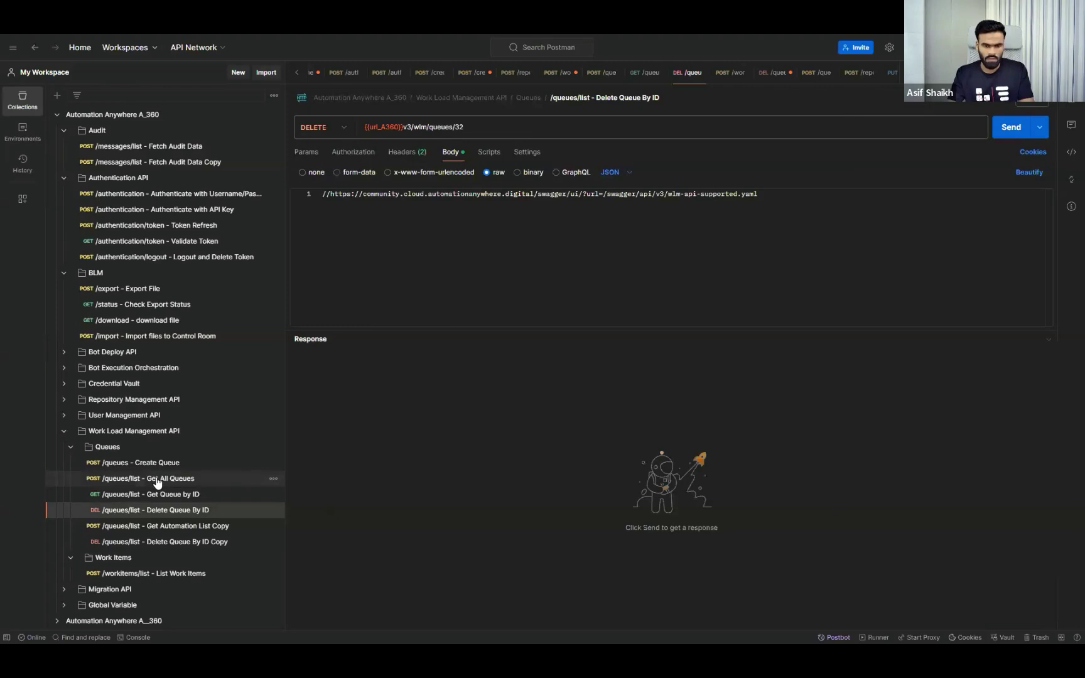
left_click(157, 479)
double_click(403, 393)
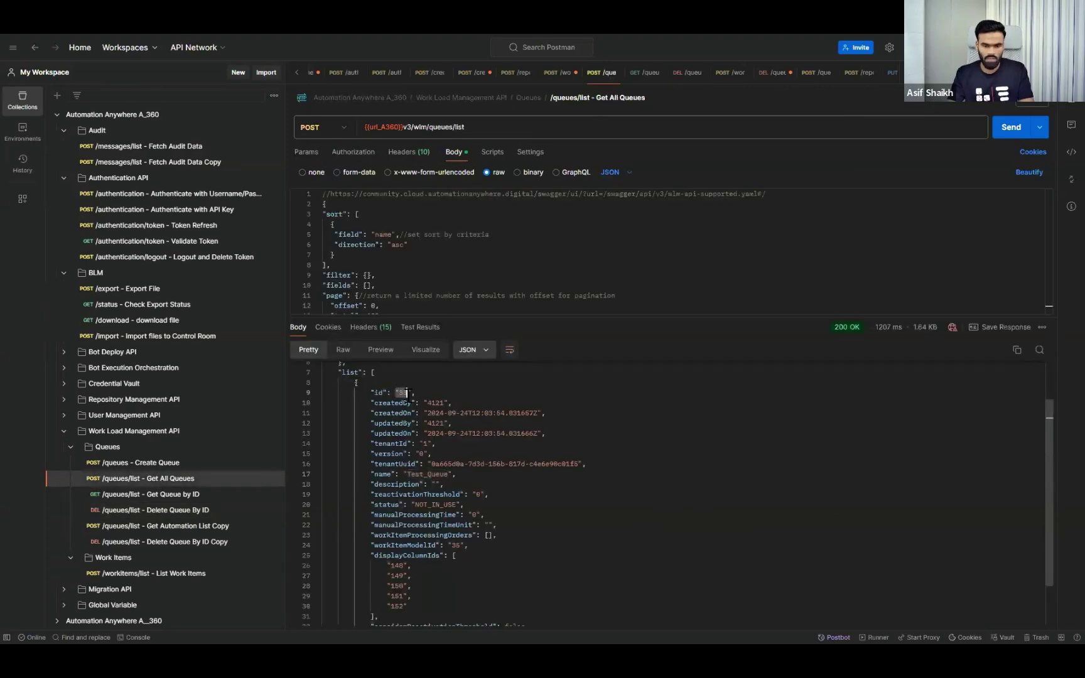
left_click(144, 510)
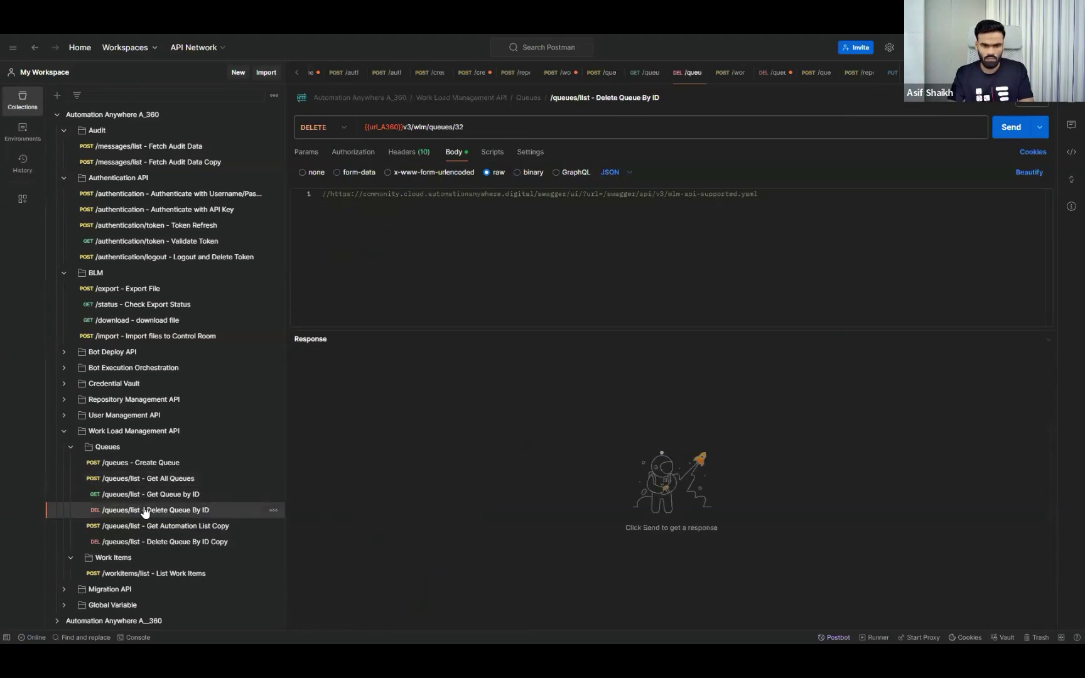
double_click(457, 127)
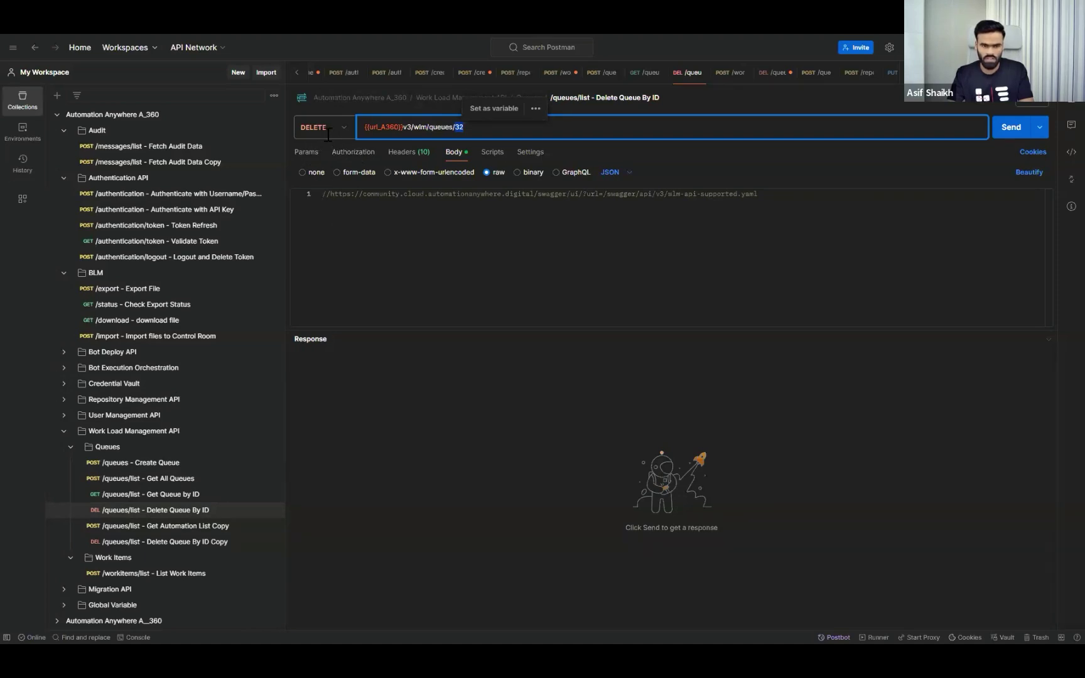
Switch to the browser and open the v3 Workload Management API documentation from the ControlRoom Application API list in a new tab.
key("alt+Tab")
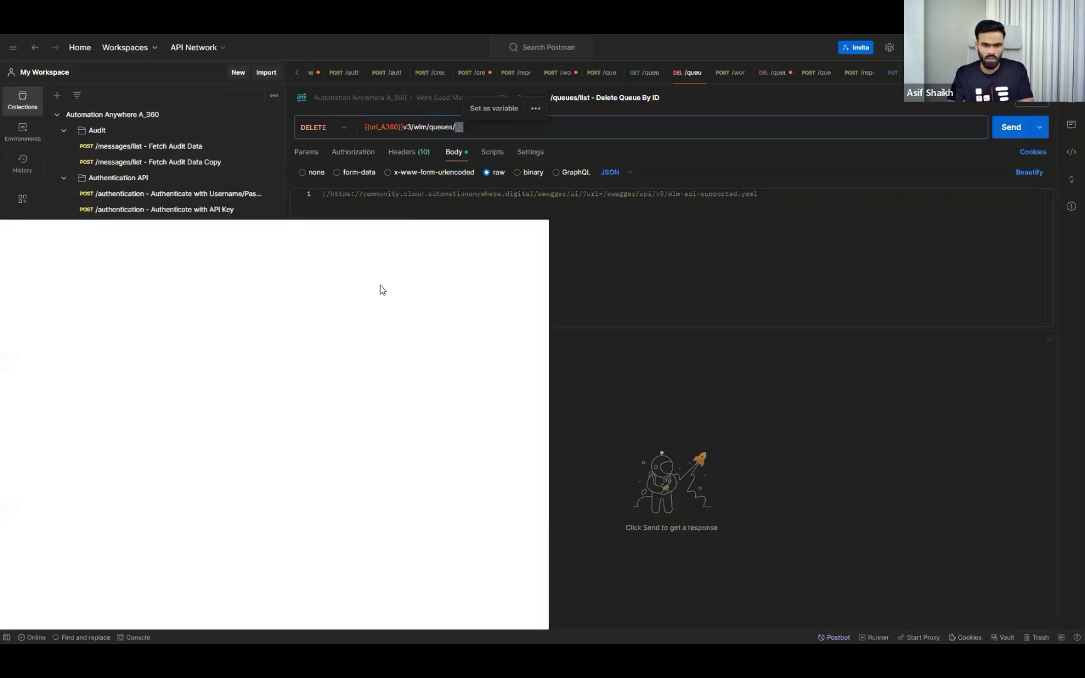
left_click(540, 43)
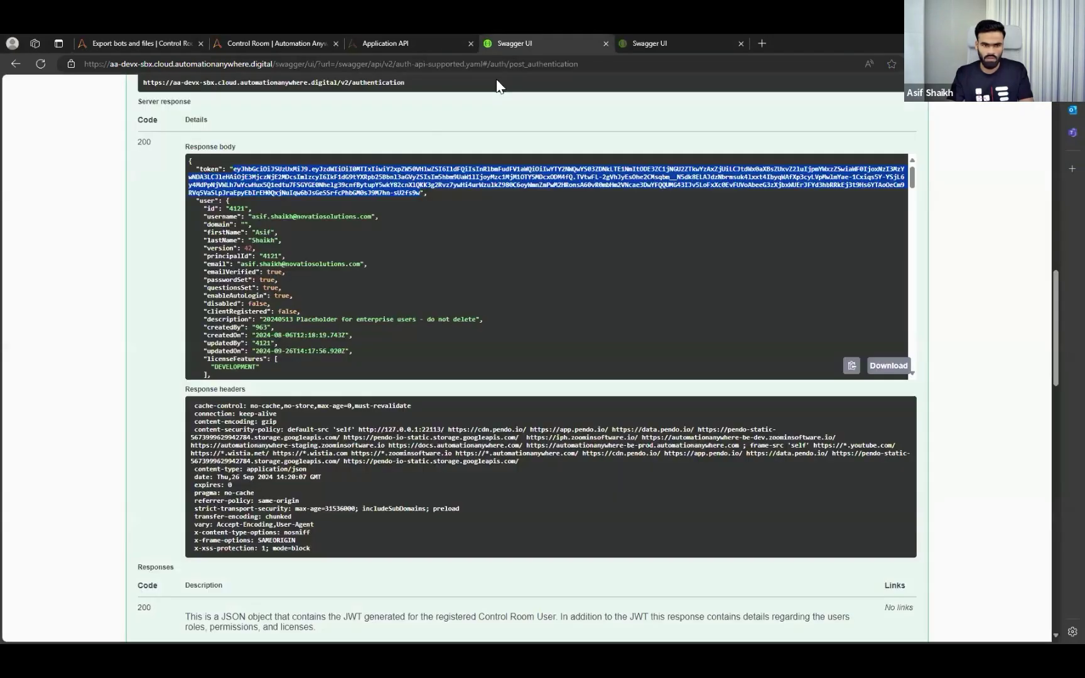
scroll(514, 175, "up", 15)
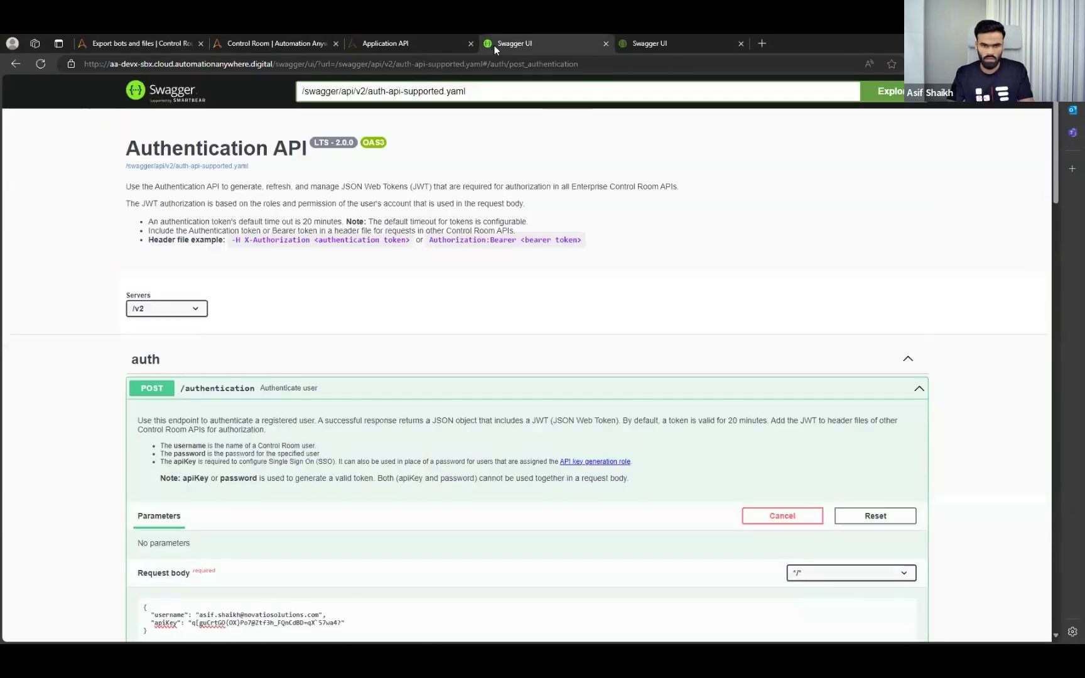
left_click(418, 42)
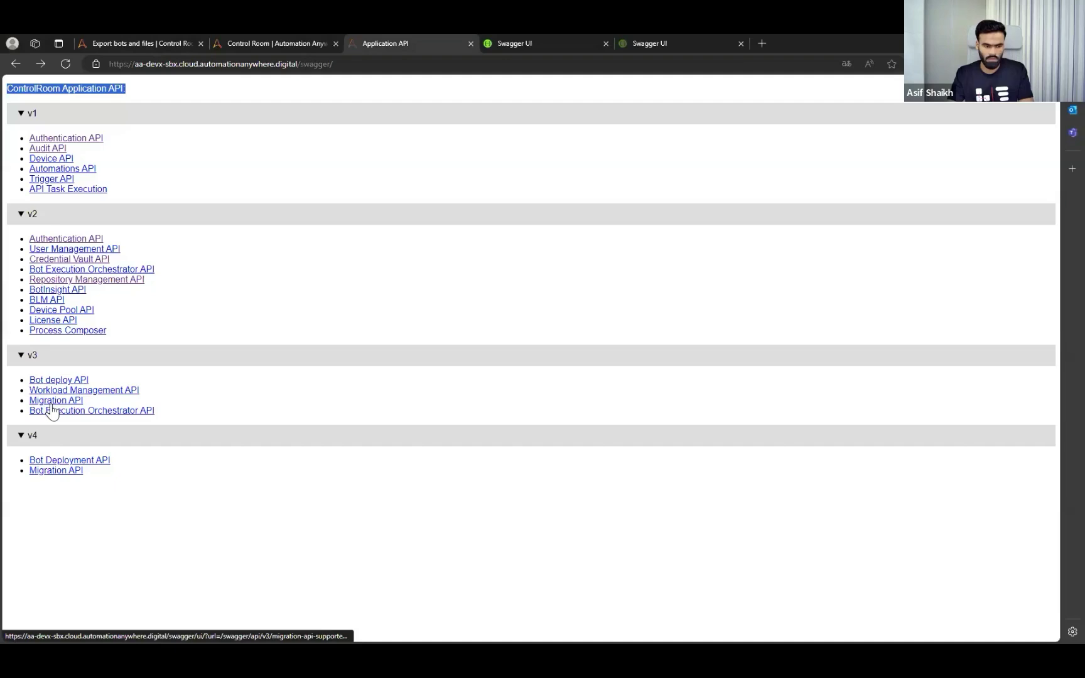
right_click(70, 394)
left_click(106, 401)
left_click(536, 46)
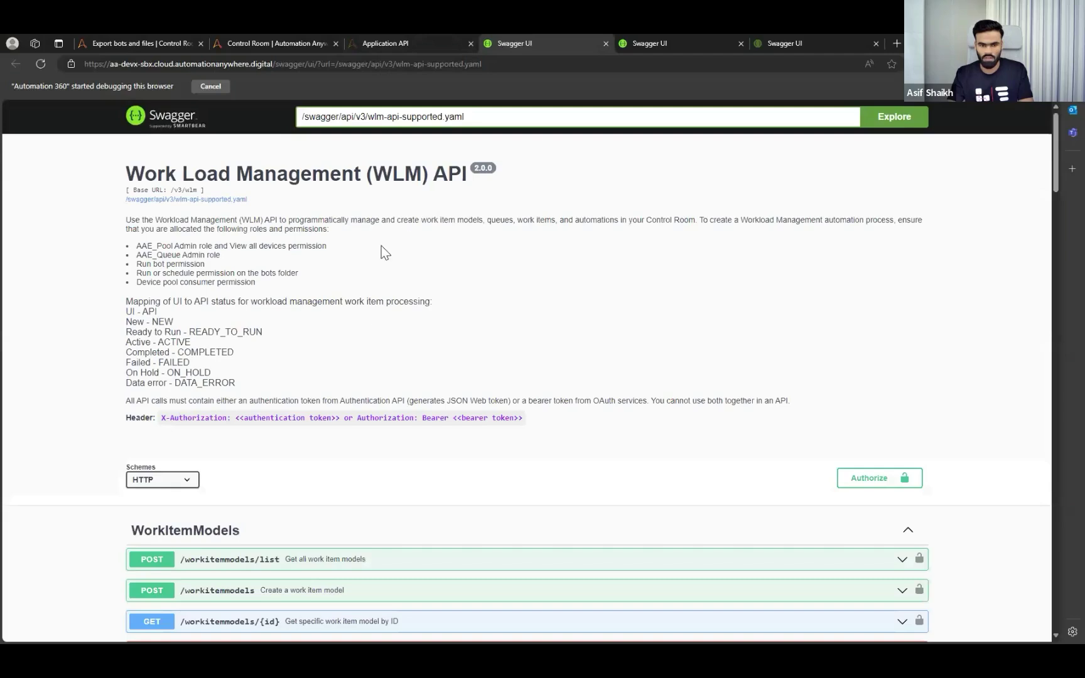
Browse the Work Load Management API endpoints, expand POST /workitemmodels/list and review its base URL and example request body.
scroll(379, 320, "down", 5)
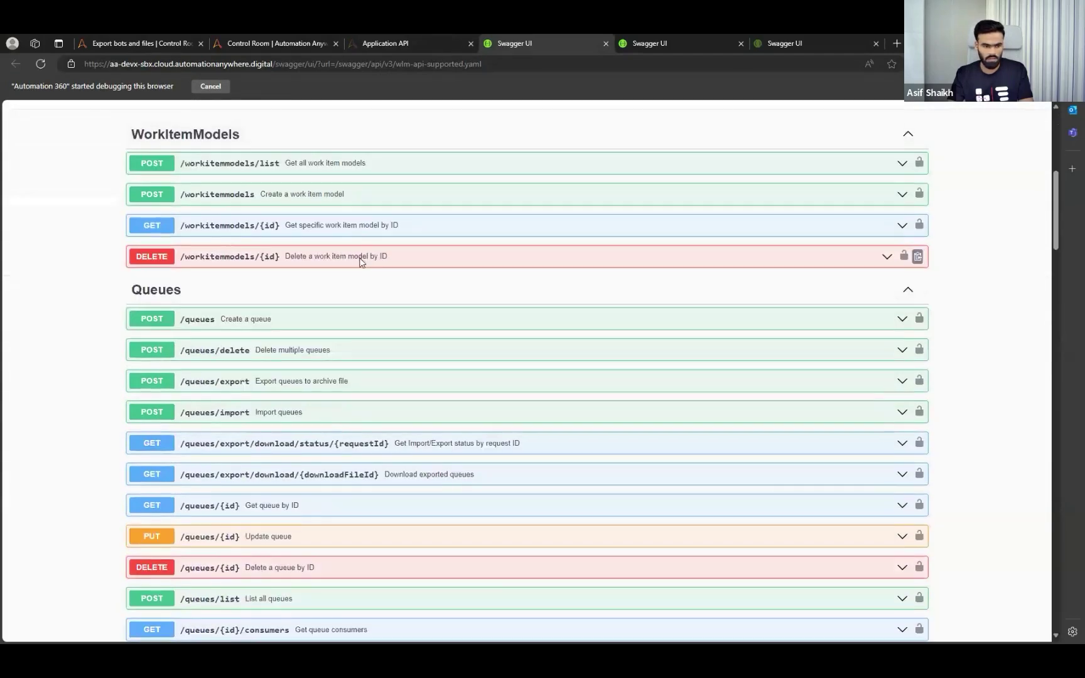
scroll(360, 260, "down", 2)
scroll(361, 263, "up", 3)
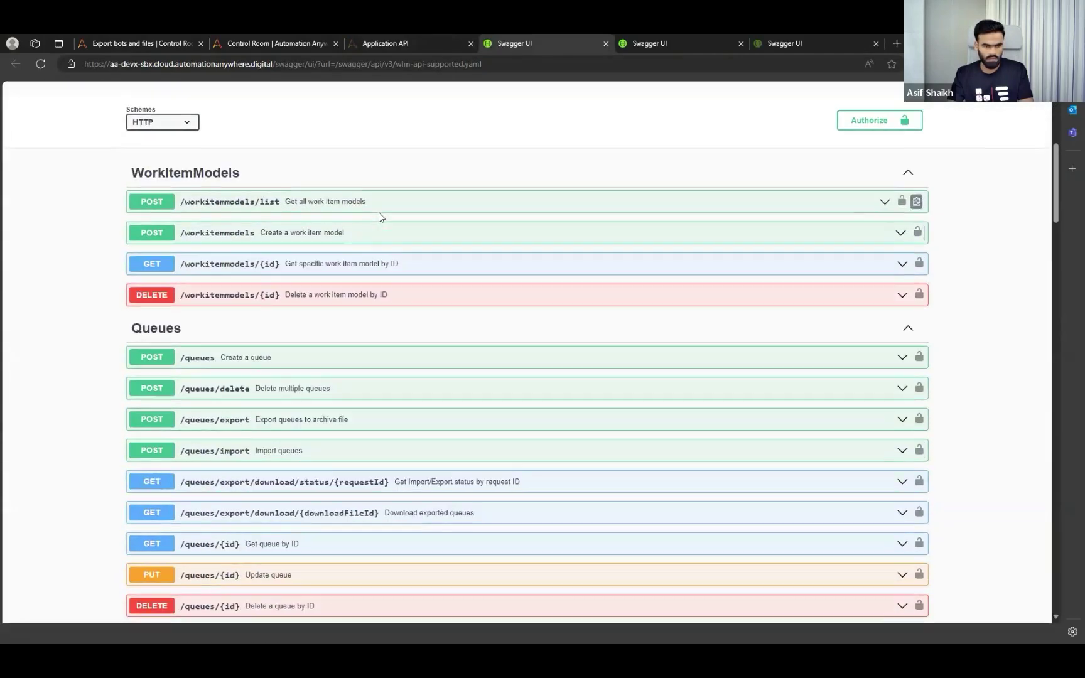
left_click(301, 195)
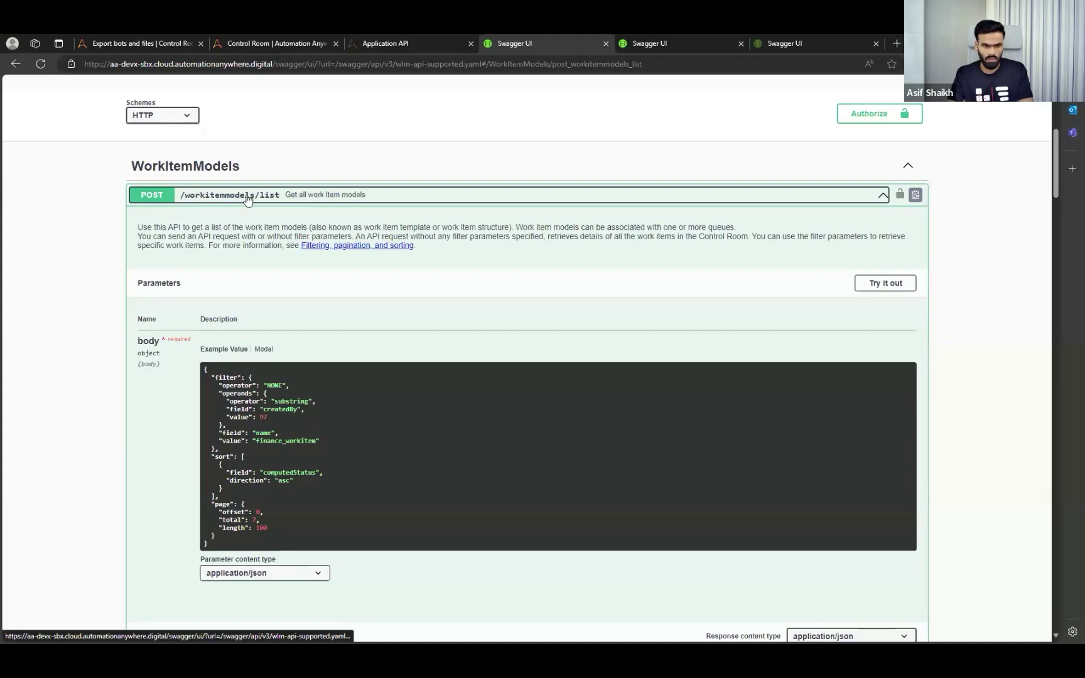
scroll(250, 199, "up", 5)
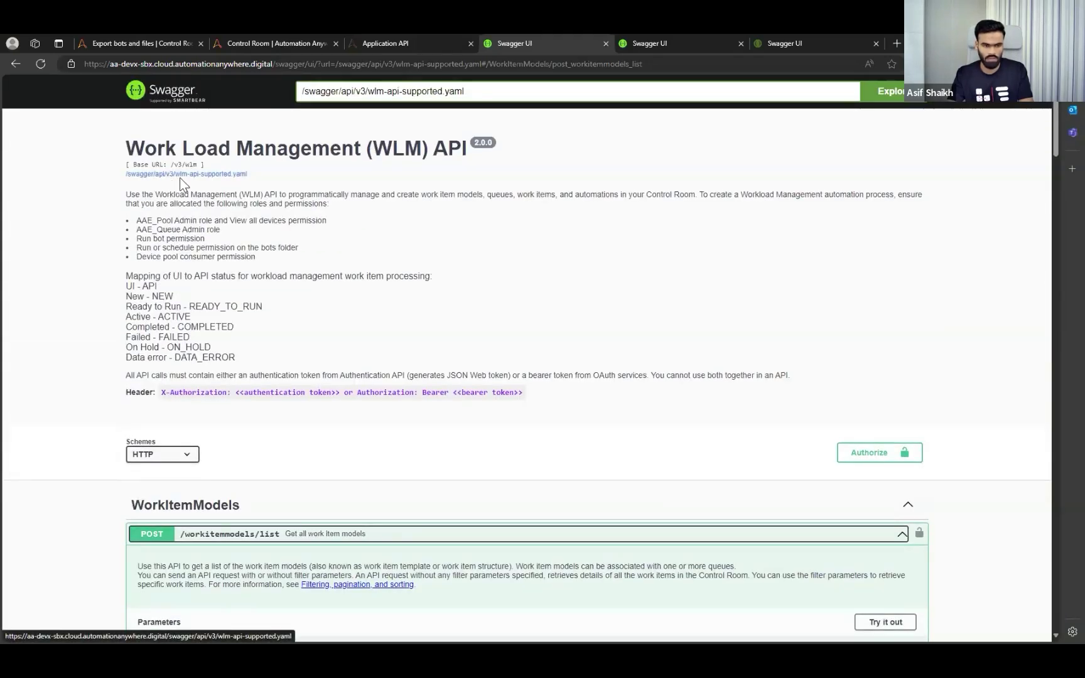
scroll(207, 203, "down", 3)
scroll(213, 207, "down", 3)
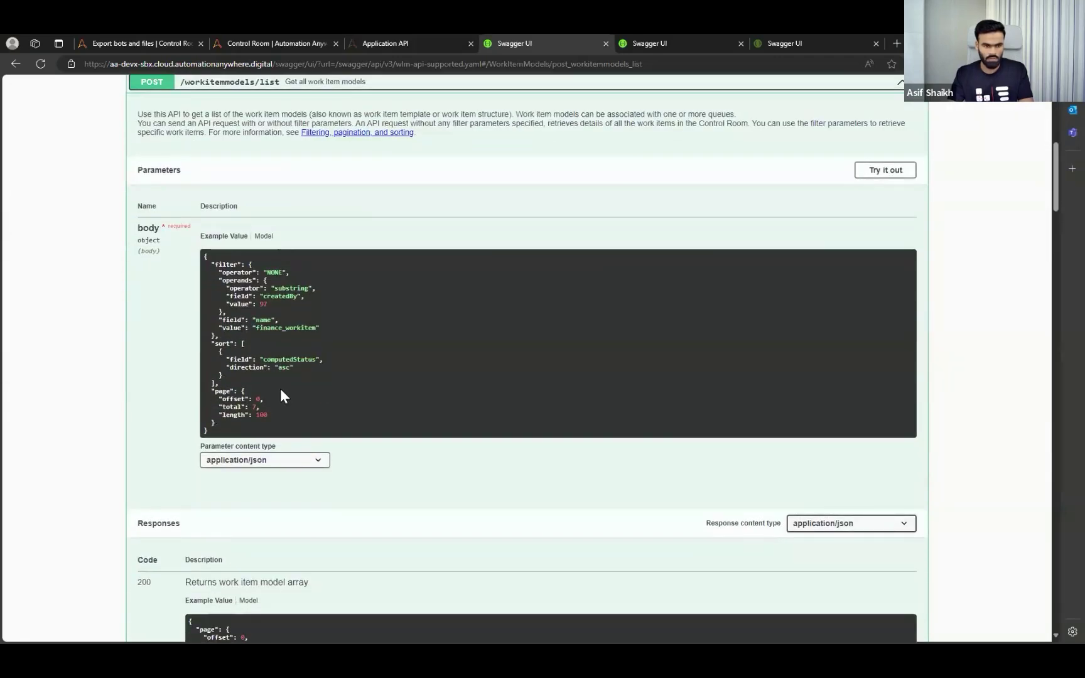
Examine the 200, 400 and 500 response codes and their example values for the /workitemmodels/list endpoint.
scroll(280, 395, "down", 3)
scroll(286, 359, "down", 2)
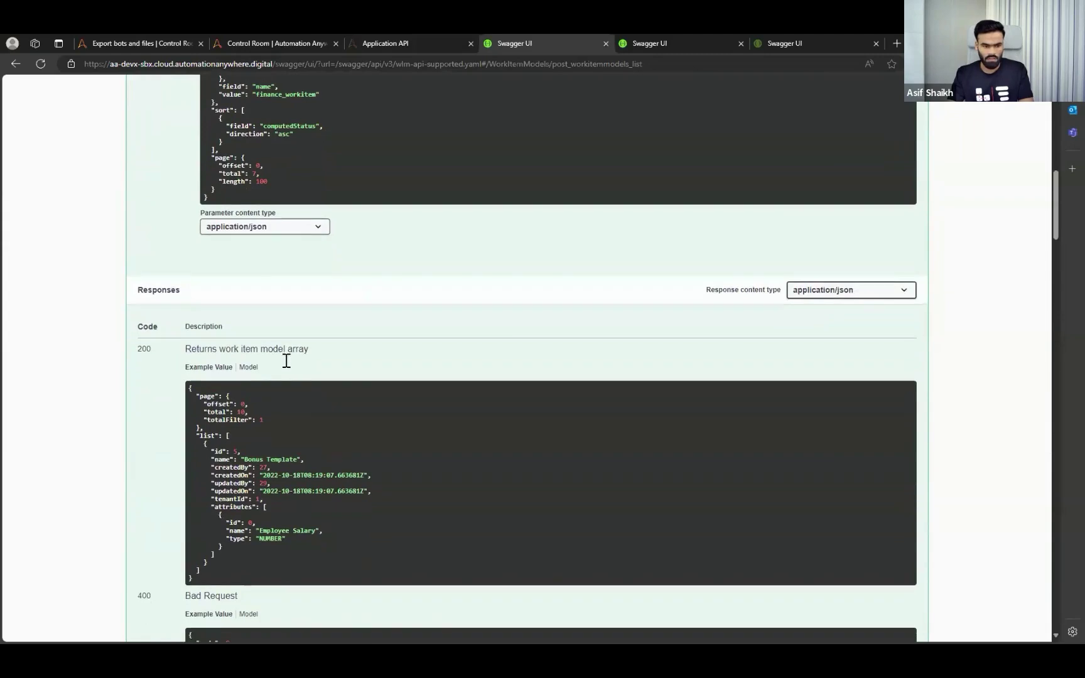
double_click(139, 241)
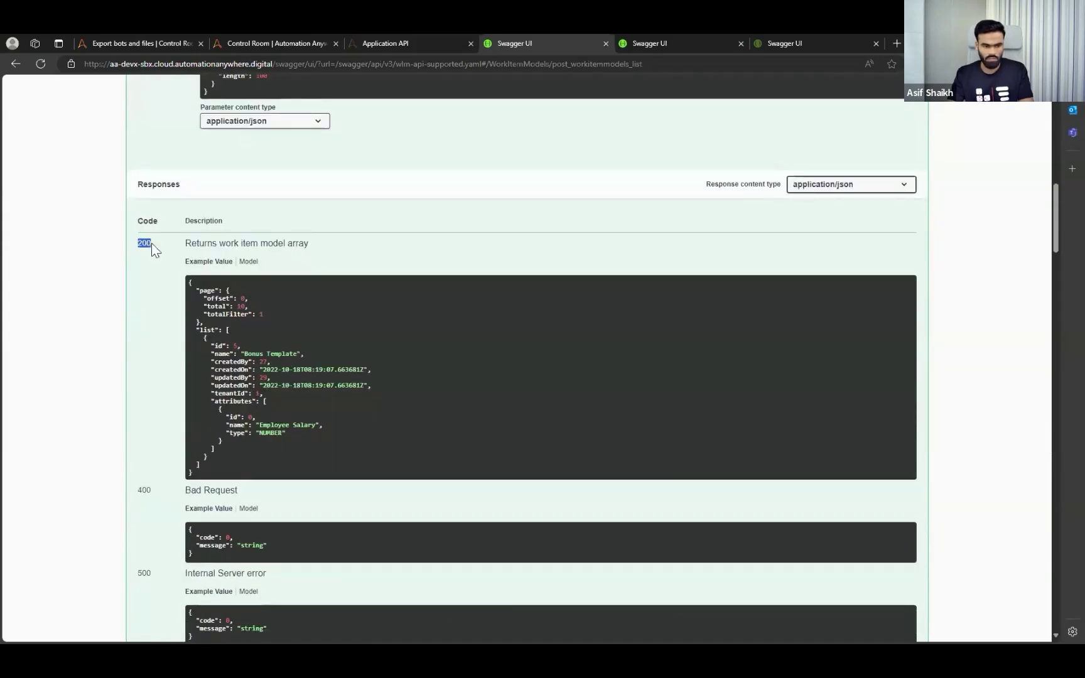
scroll(167, 286, "down", 2)
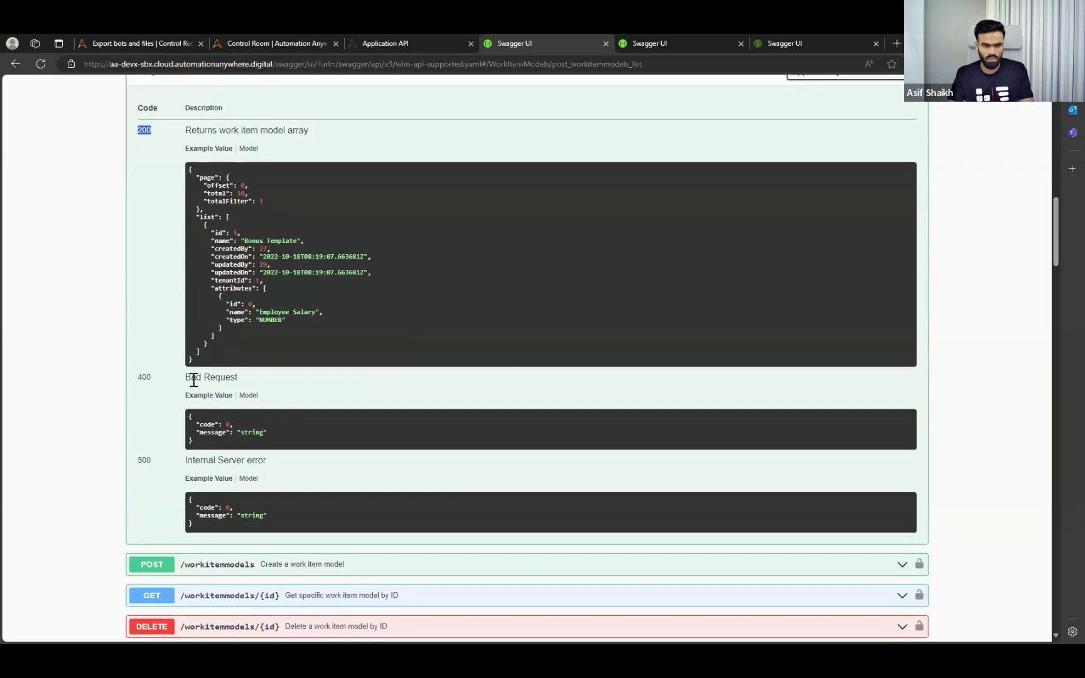
left_click_drag(186, 378, 244, 380)
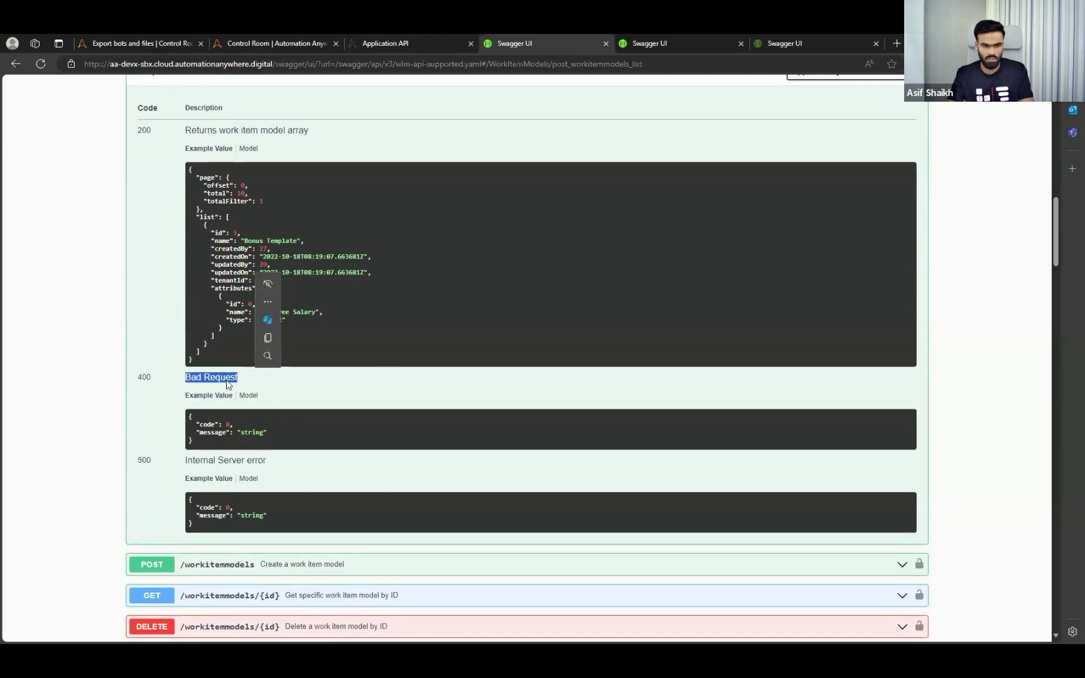
scroll(165, 380, "down", 2)
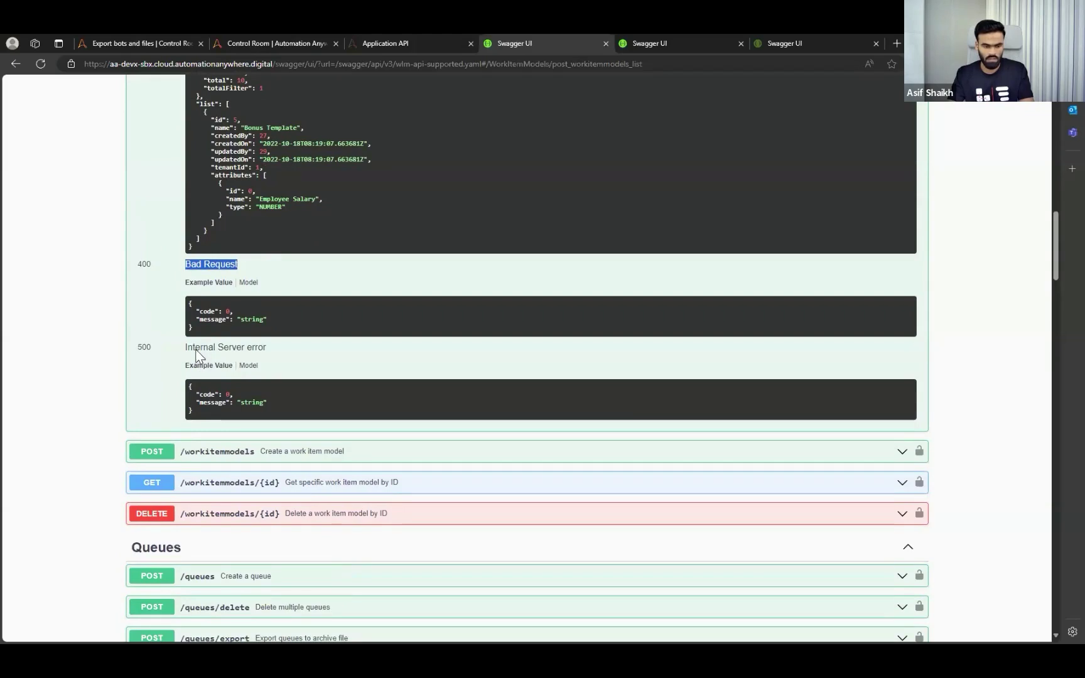
triple_click(141, 342)
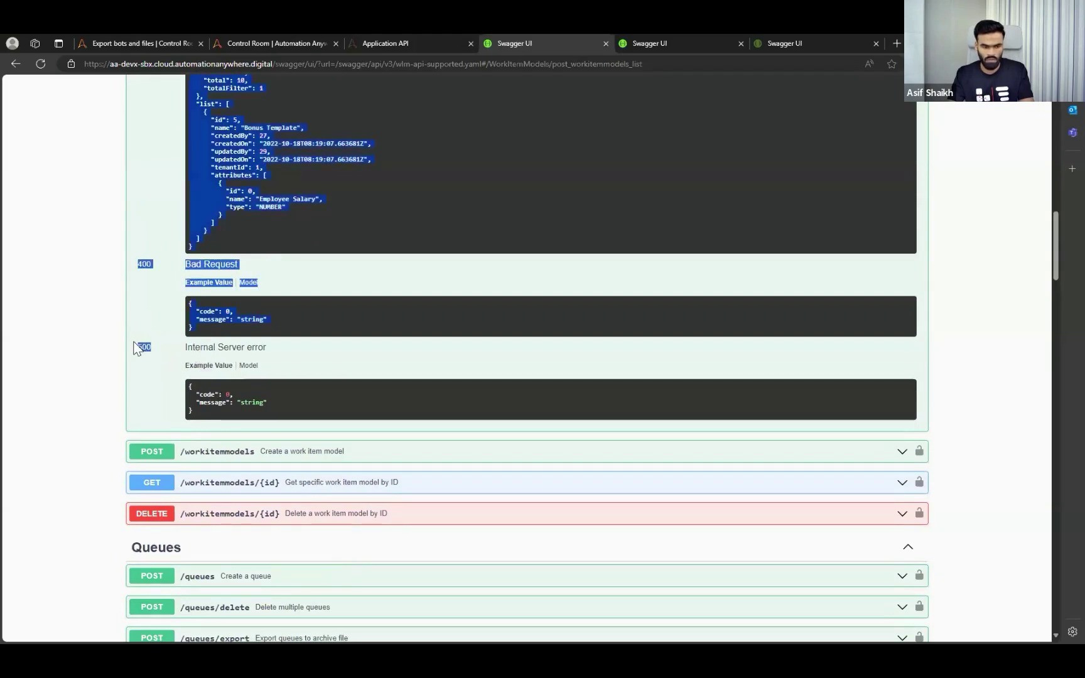
left_click(284, 357)
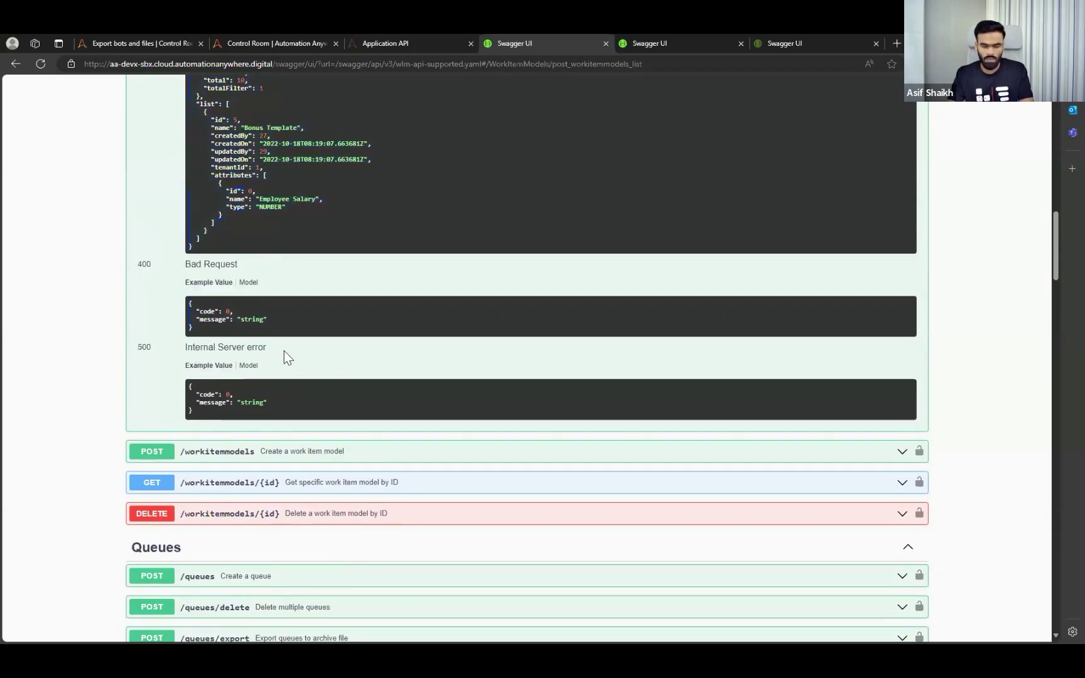
scroll(284, 352, "up", 3)
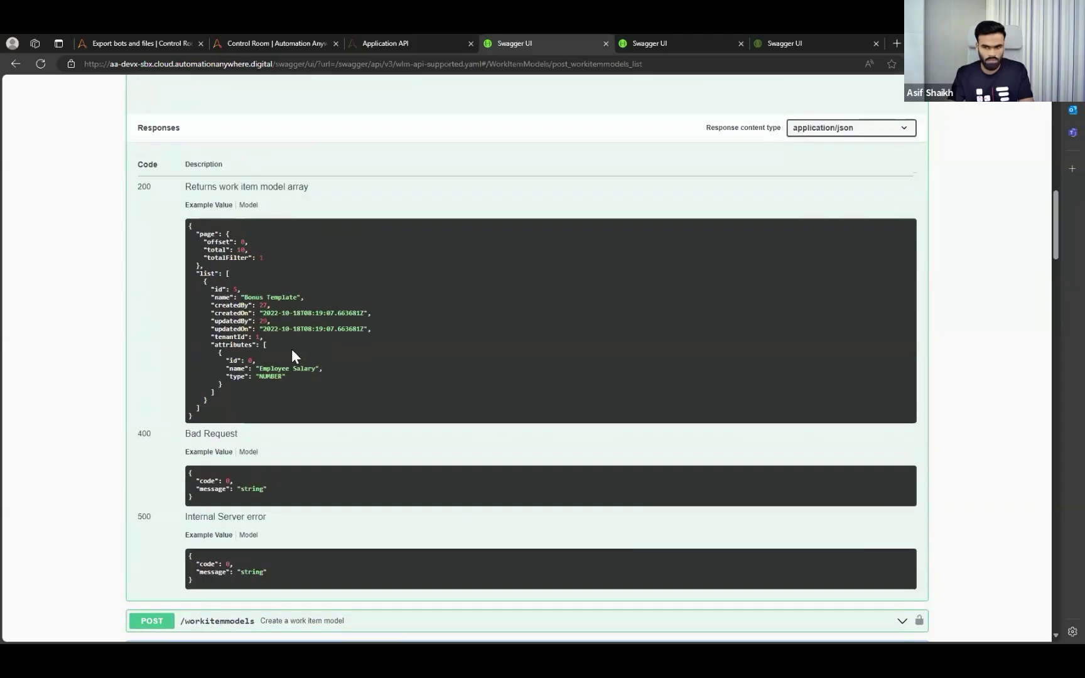
scroll(554, 308, "up", 3)
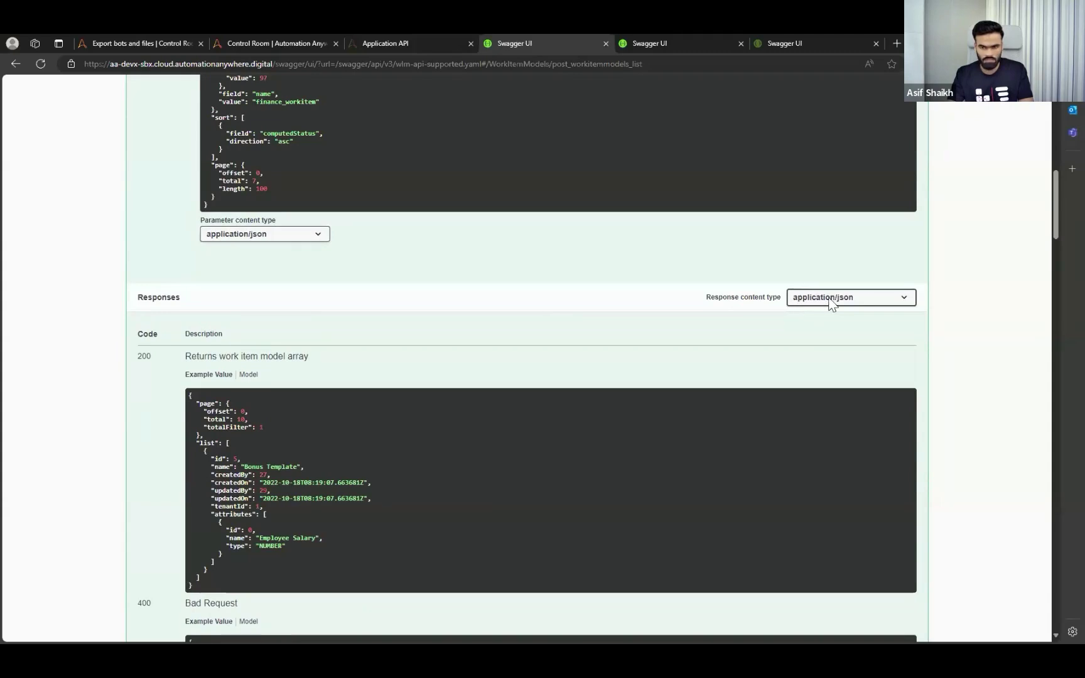
Look through the Queues endpoints documented in the Work Load Management API.
scroll(831, 304, "down", 8)
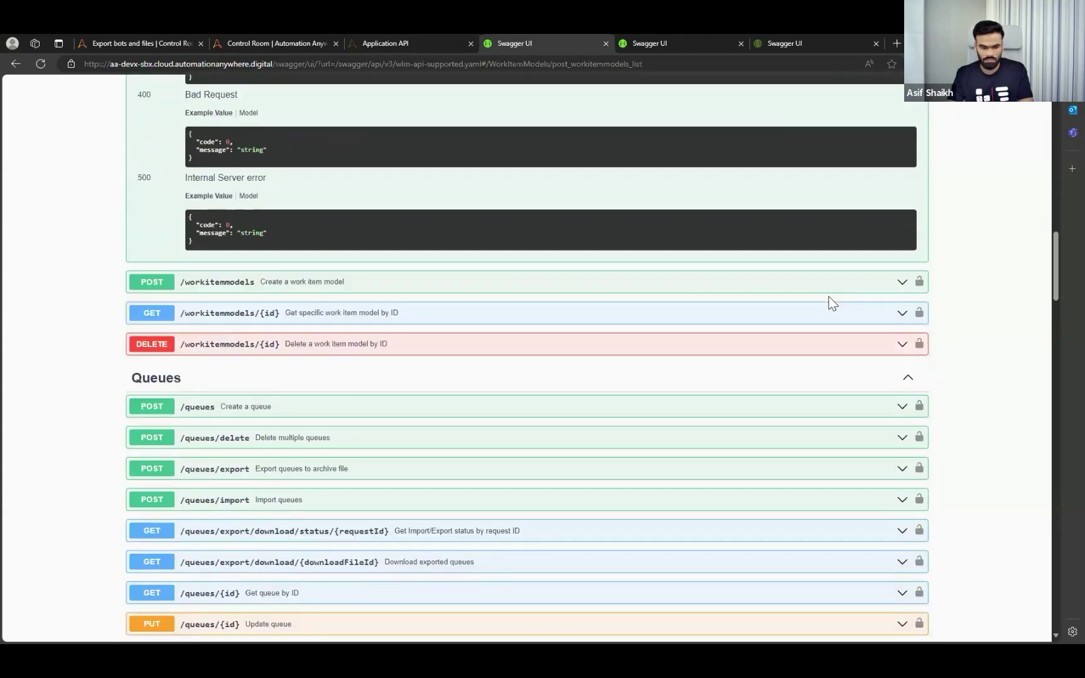
scroll(831, 303, "down", 4)
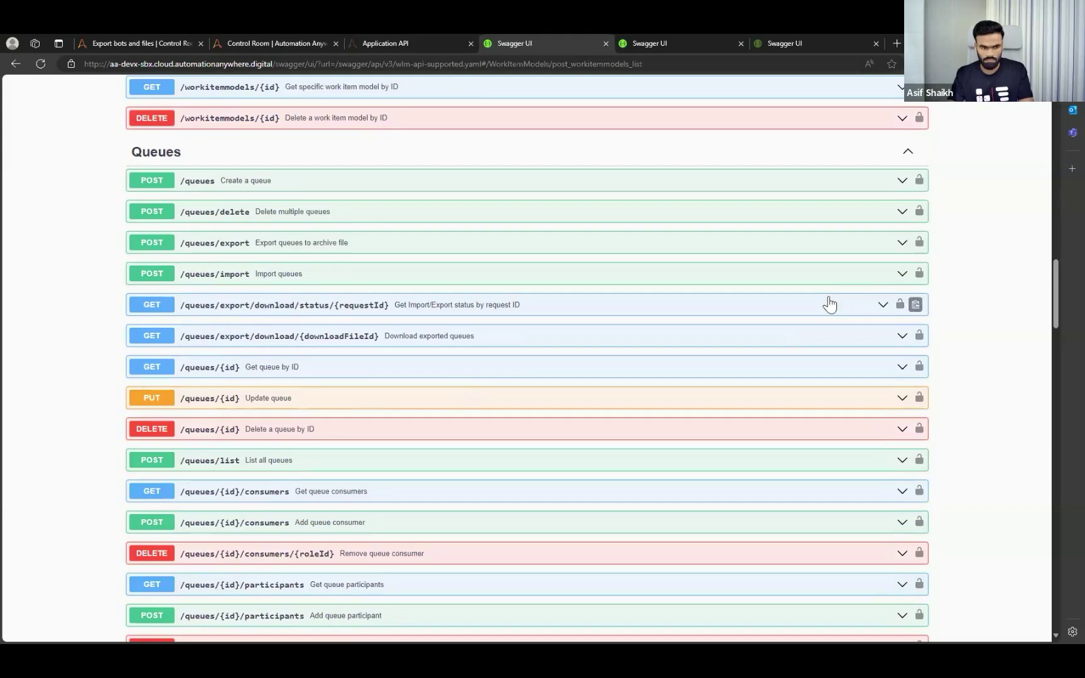
scroll(829, 304, "down", 2)
scroll(826, 303, "up", 9)
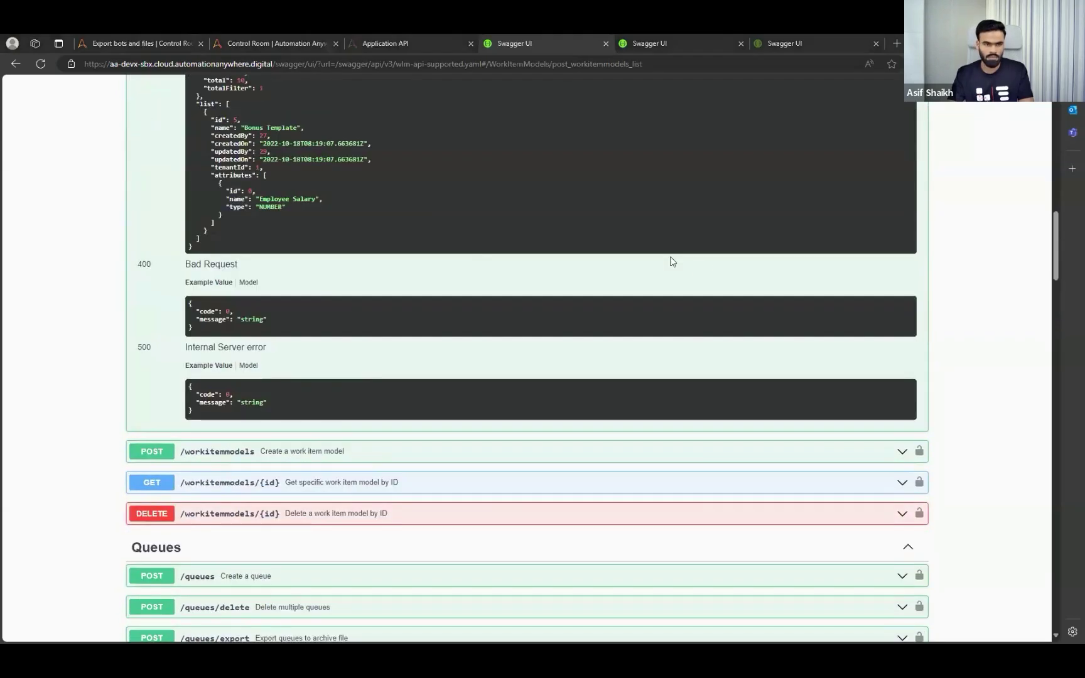
Open the Global values page in the Control Room and review the listed global values and the actions available for Testname.
key("ctrl+shift+Tab")
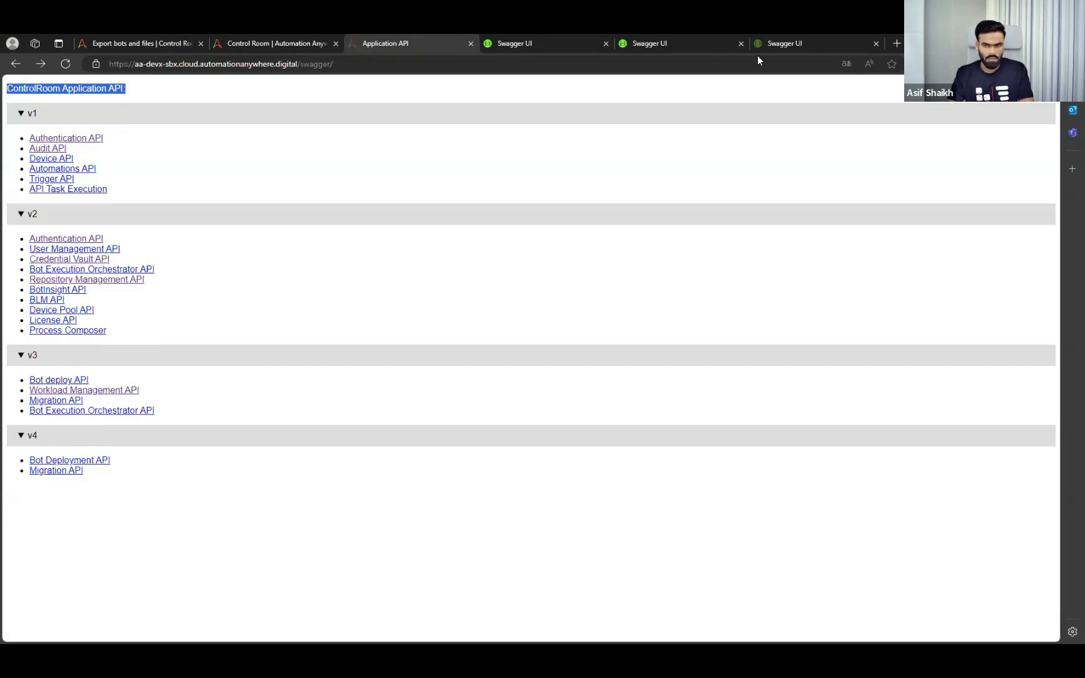
left_click(262, 41)
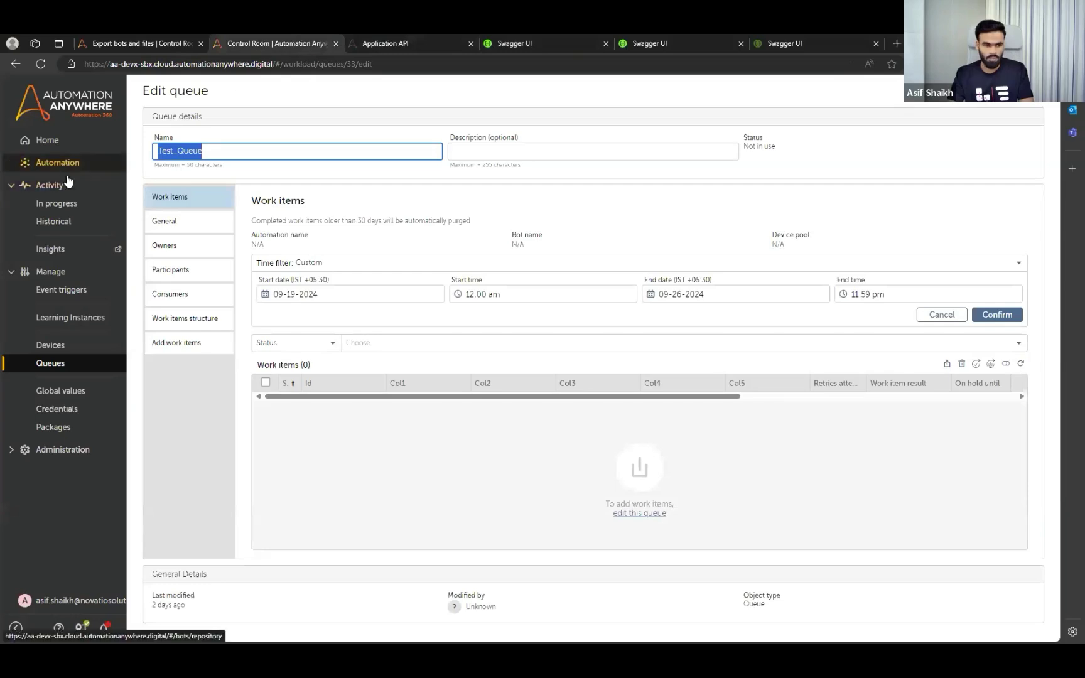
left_click(44, 448)
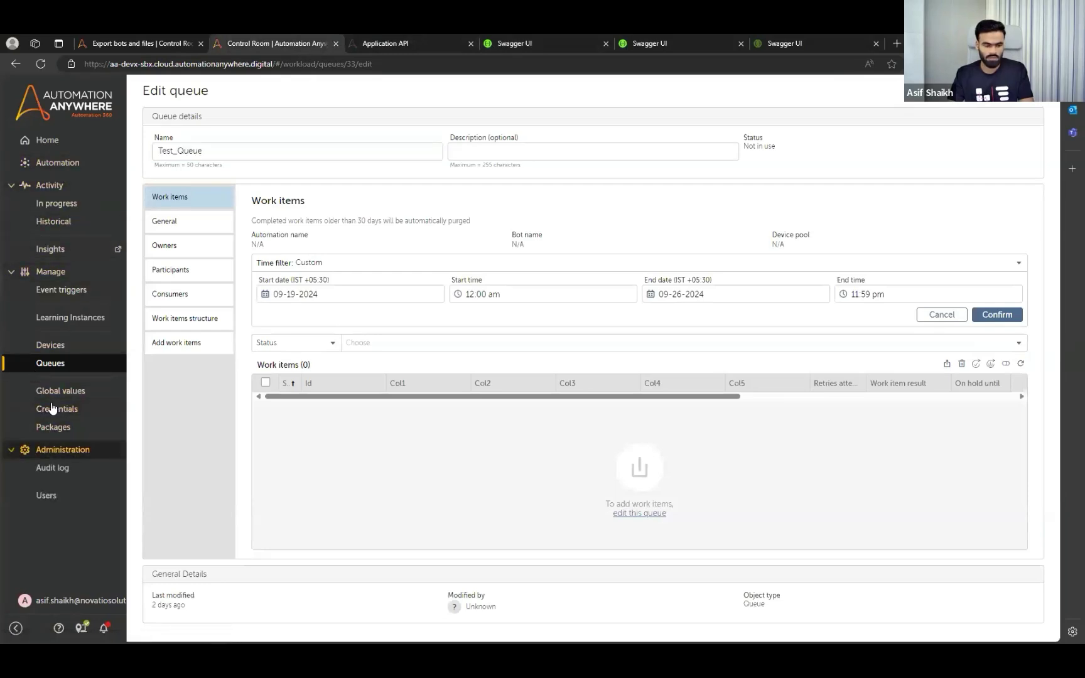
left_click(59, 391)
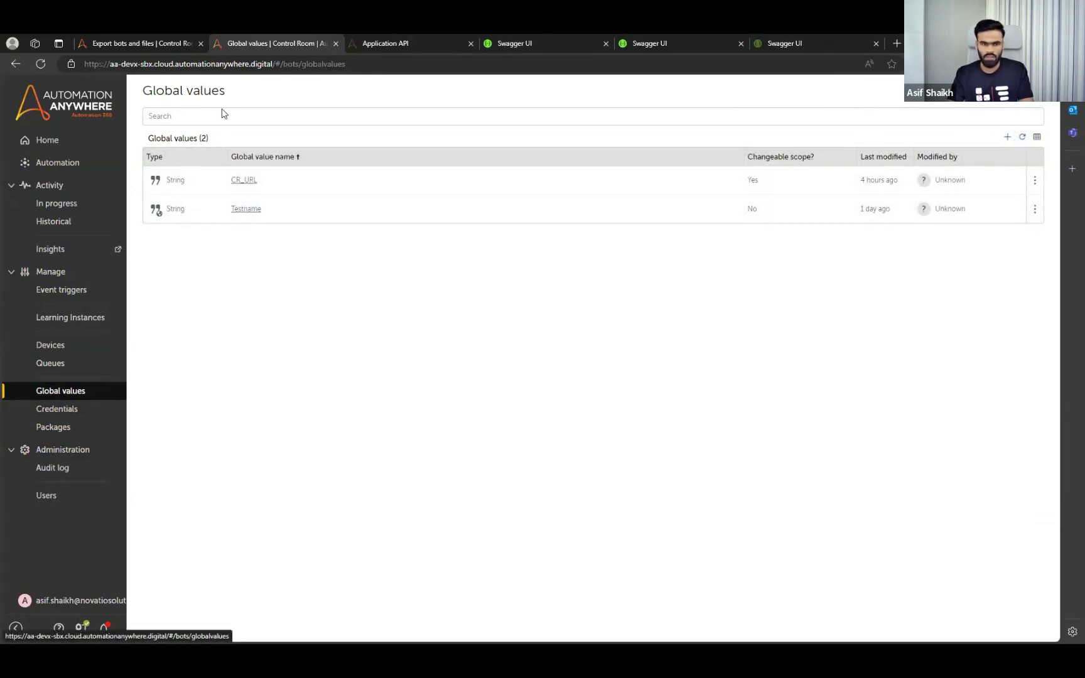
left_click_drag(195, 91, 136, 87)
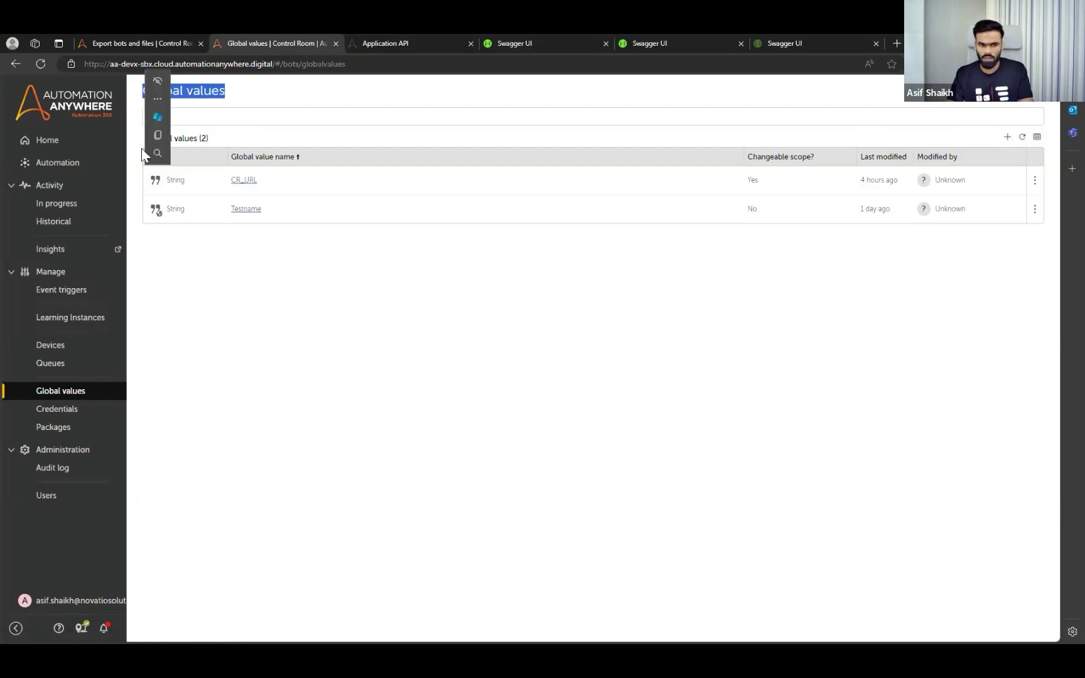
left_click(326, 324)
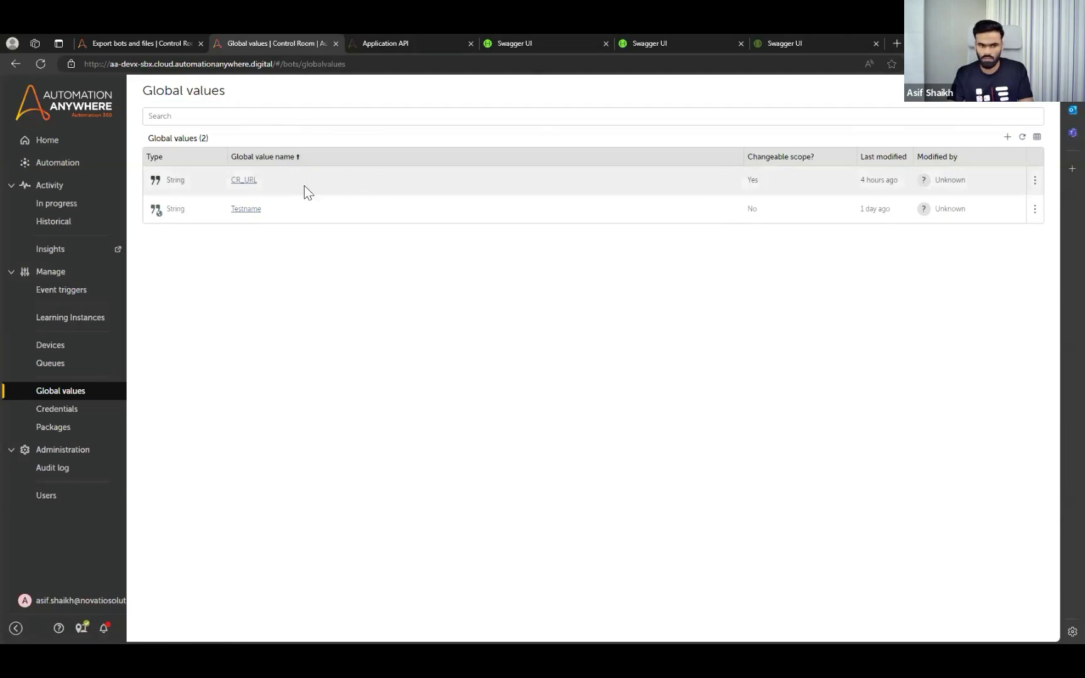
mouse_move(1024, 217)
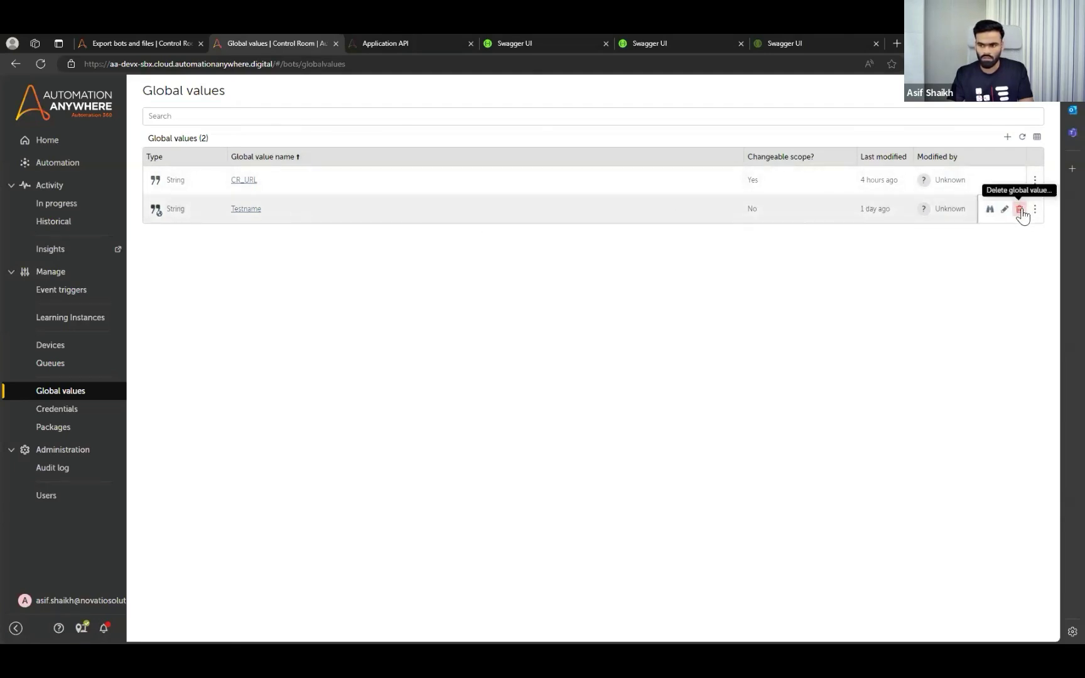
Switch to Postman and open the v1/globalvalues/values Copy request from the Global Variable folder.
key("ctrl+Tab")
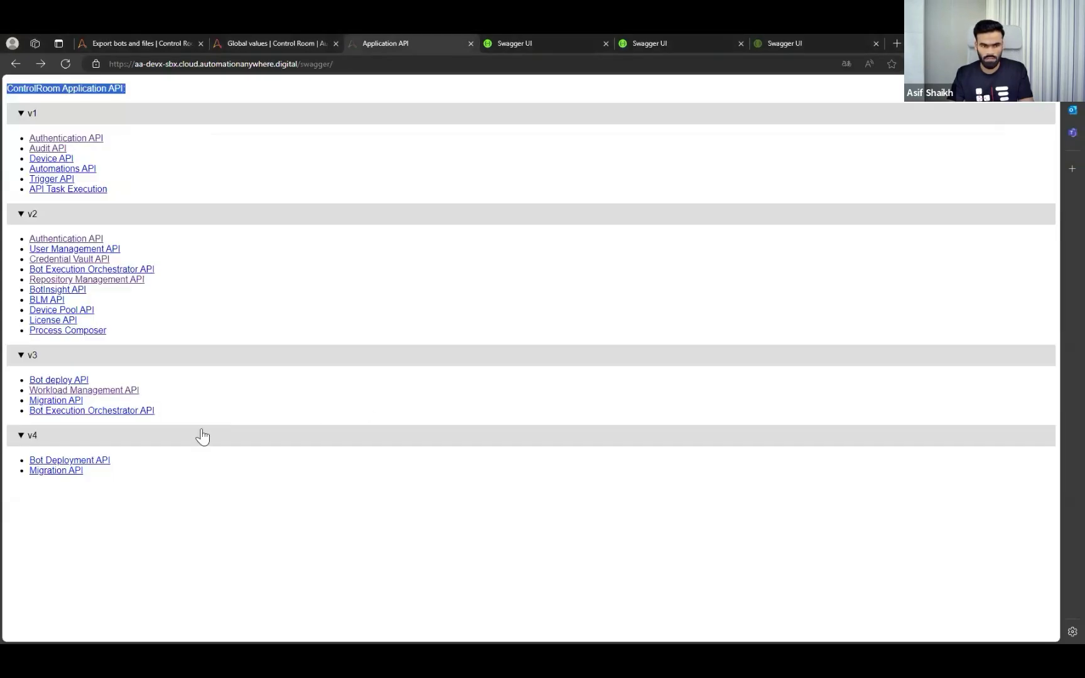
key("alt+Tab")
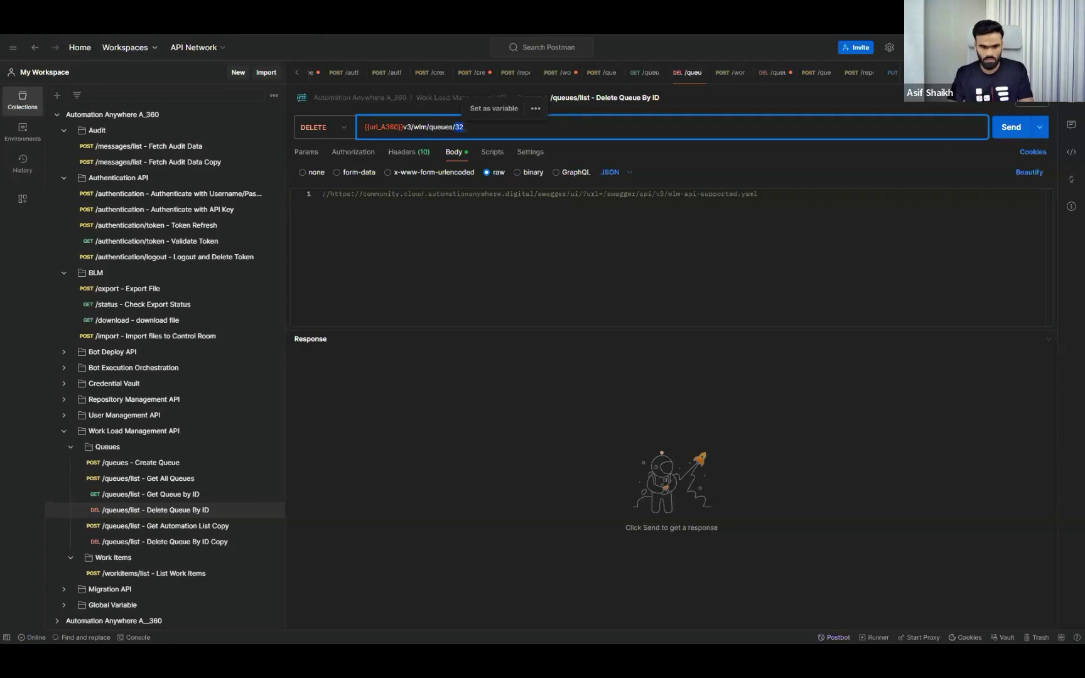
left_click(65, 607)
scroll(126, 584, "down", 1)
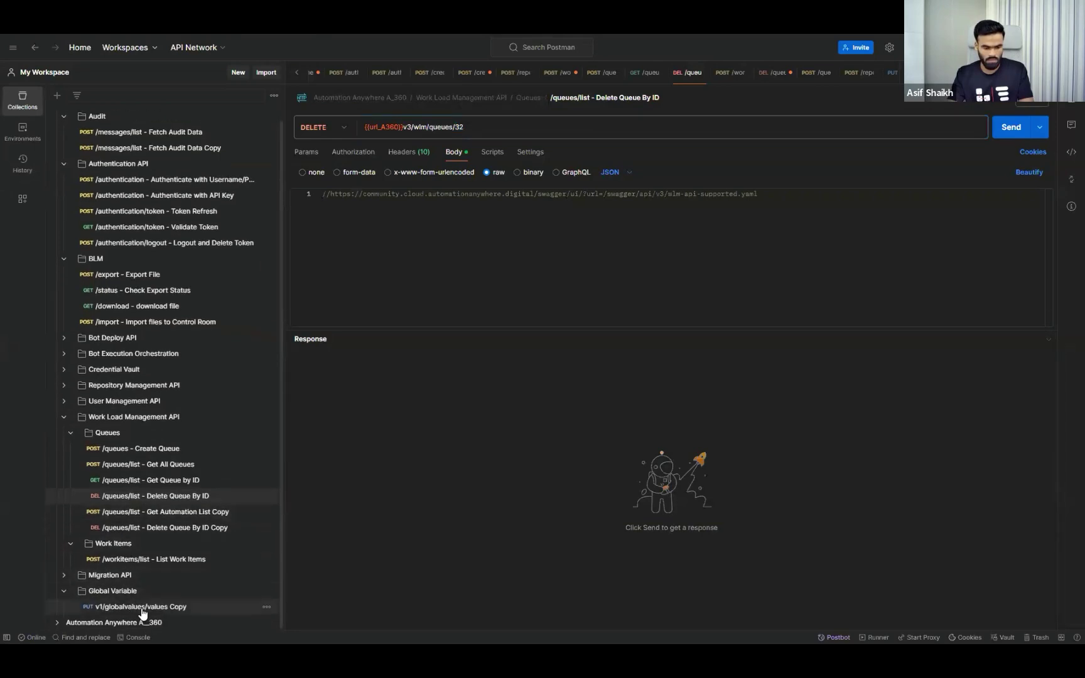
left_click(157, 606)
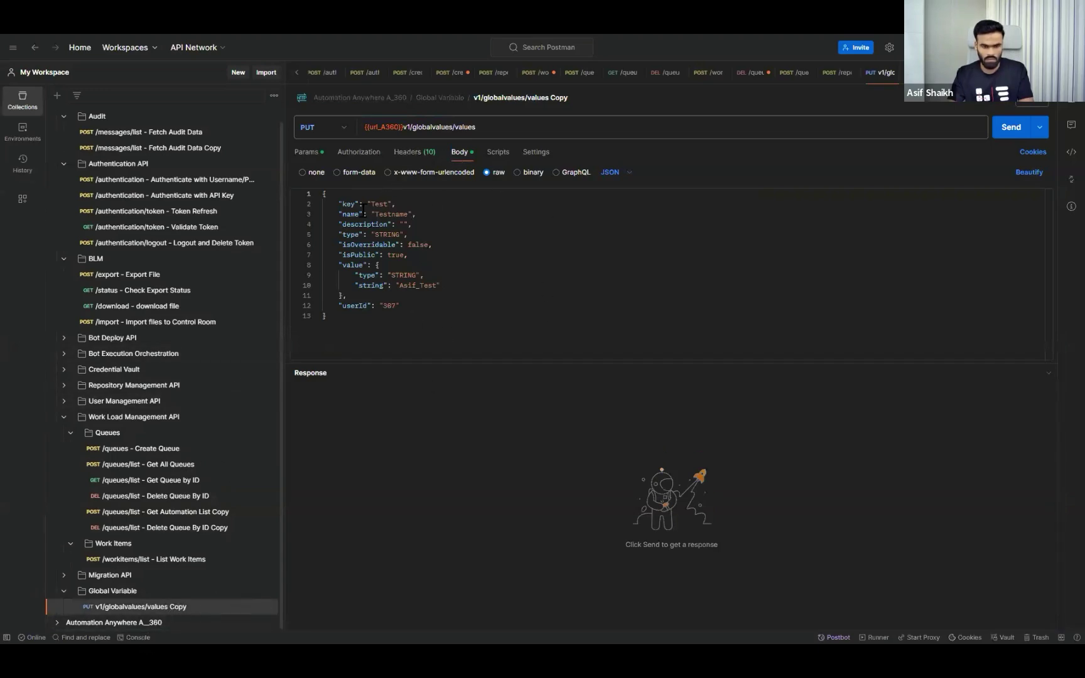
Switch to the Control Room's Global values page and open the form for a new global value to review its fields and scope options.
key("alt+Tab")
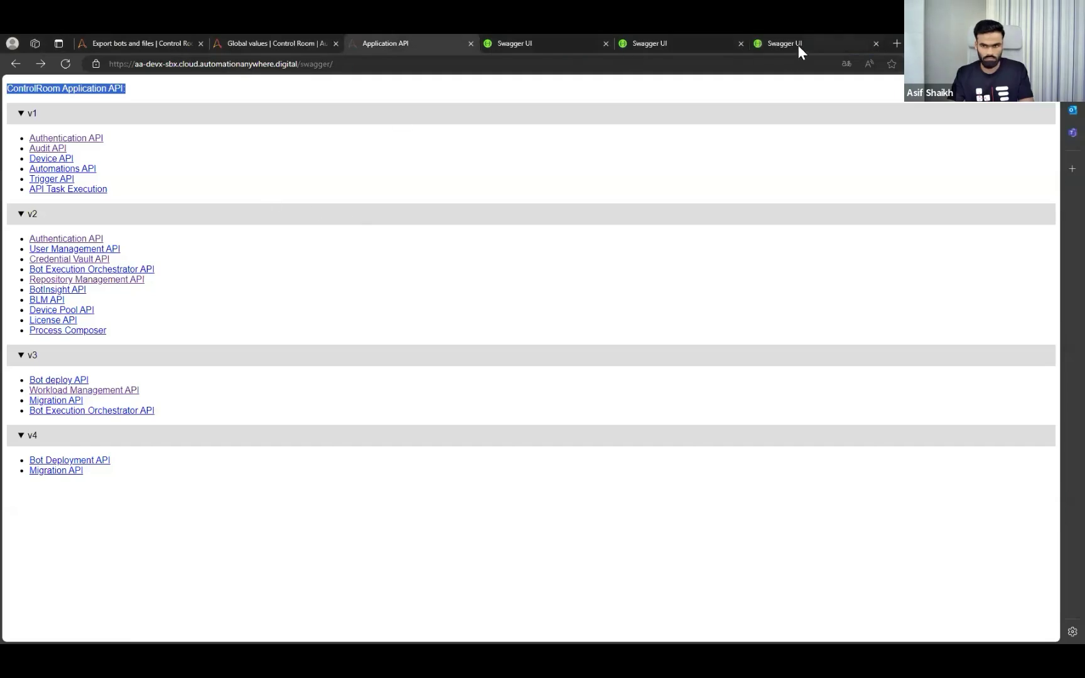
left_click(280, 43)
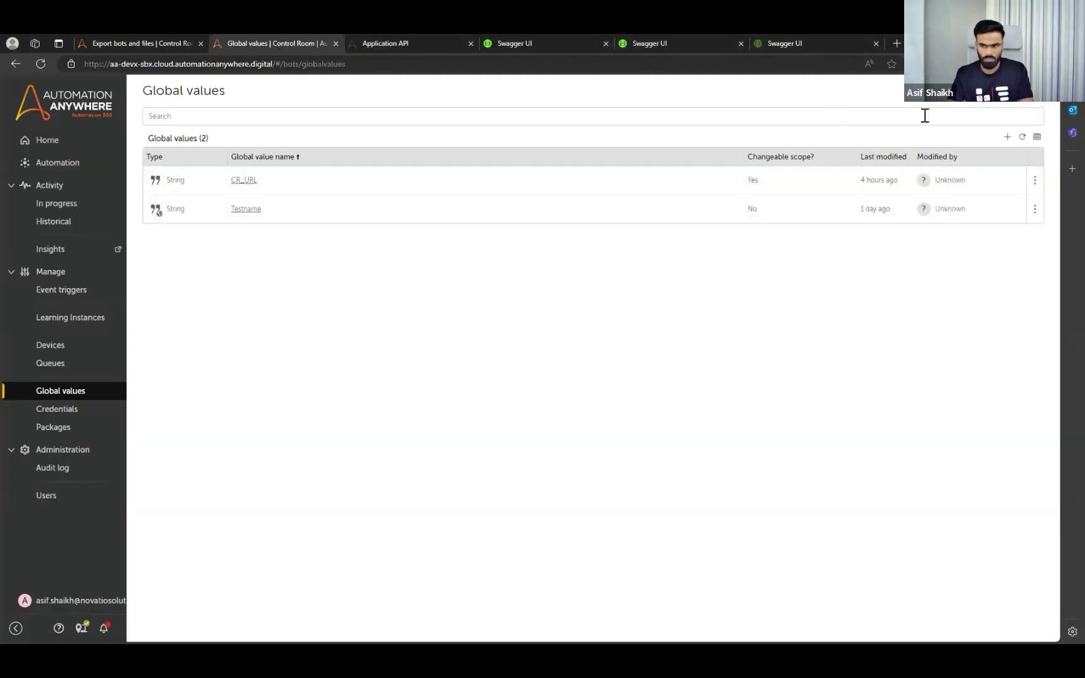
left_click(1007, 139)
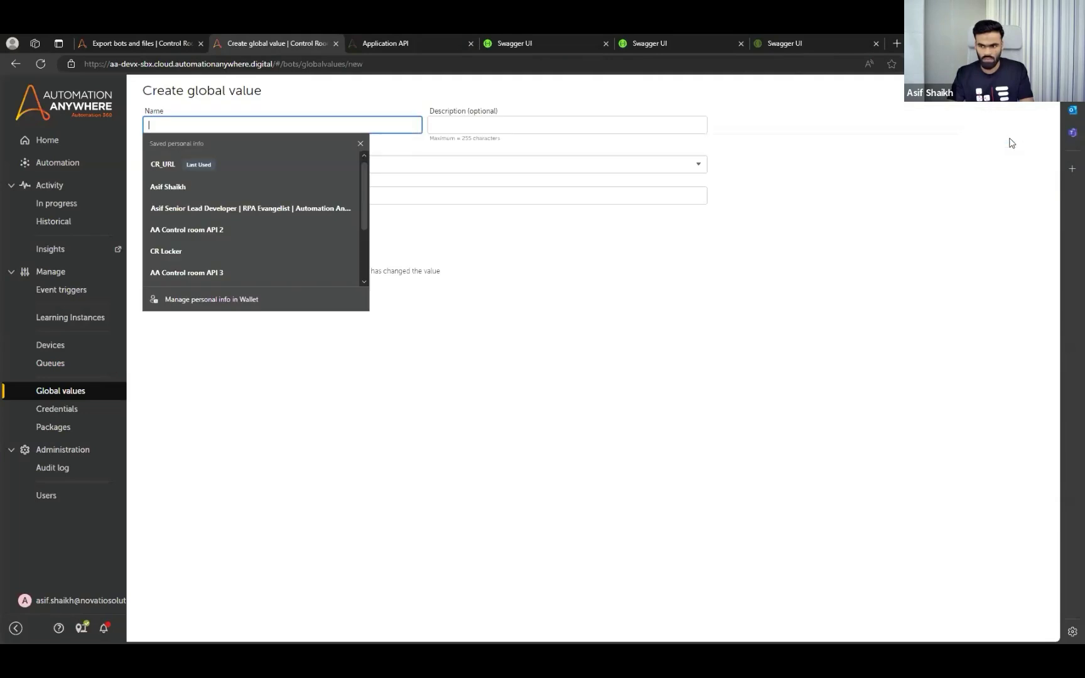
left_click(500, 361)
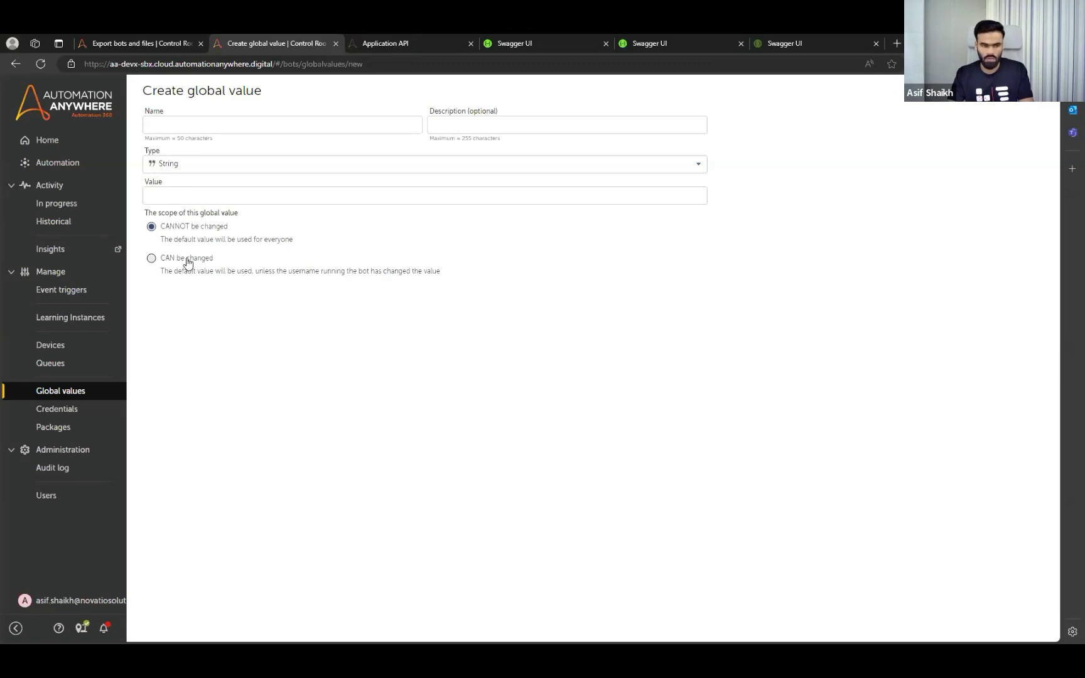
key("ctrl+Tab")
key("ctrl+shift+Tab")
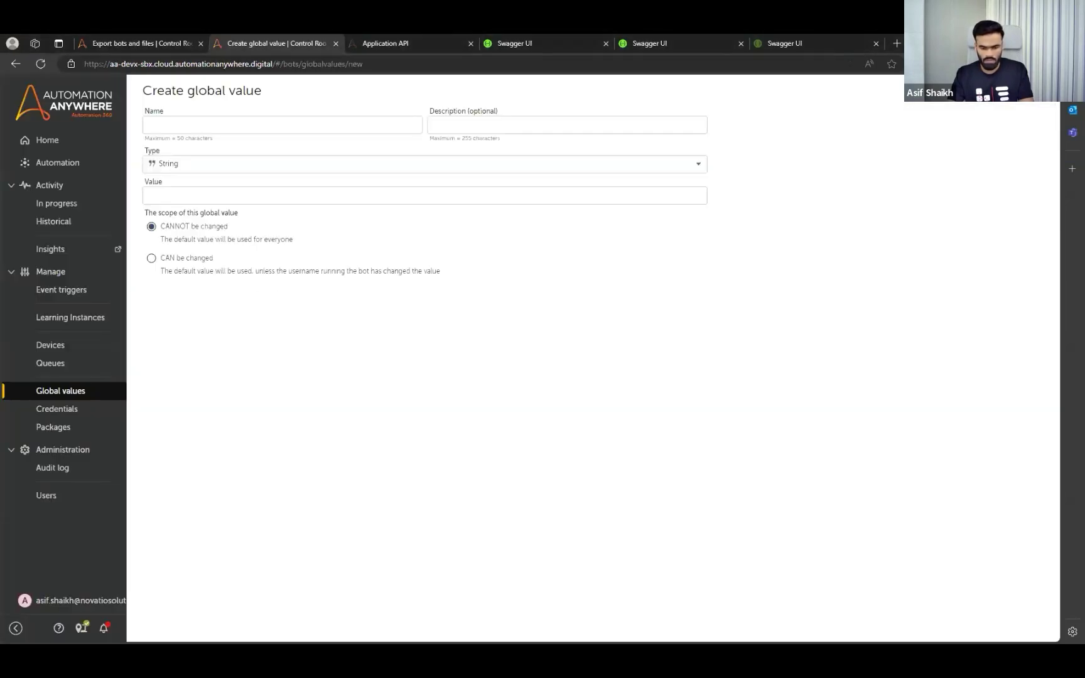
Switch back to Postman and review the name, isOverridable and remaining fields in the v1/globalvalues/values request body.
key("alt+Tab")
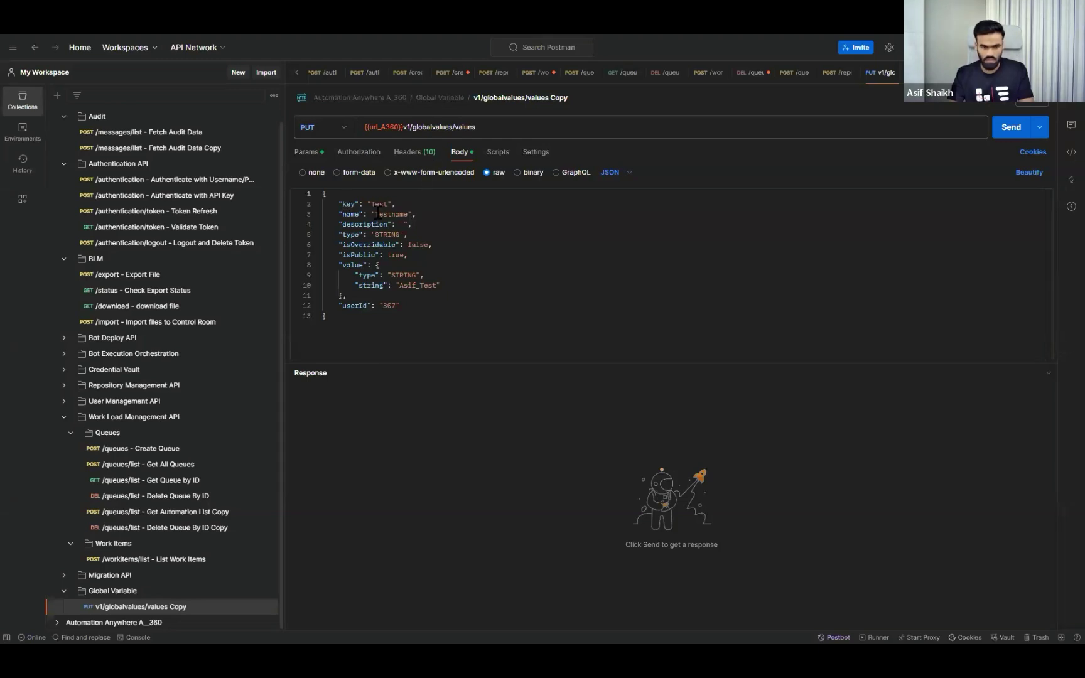
left_click_drag(375, 214, 407, 214)
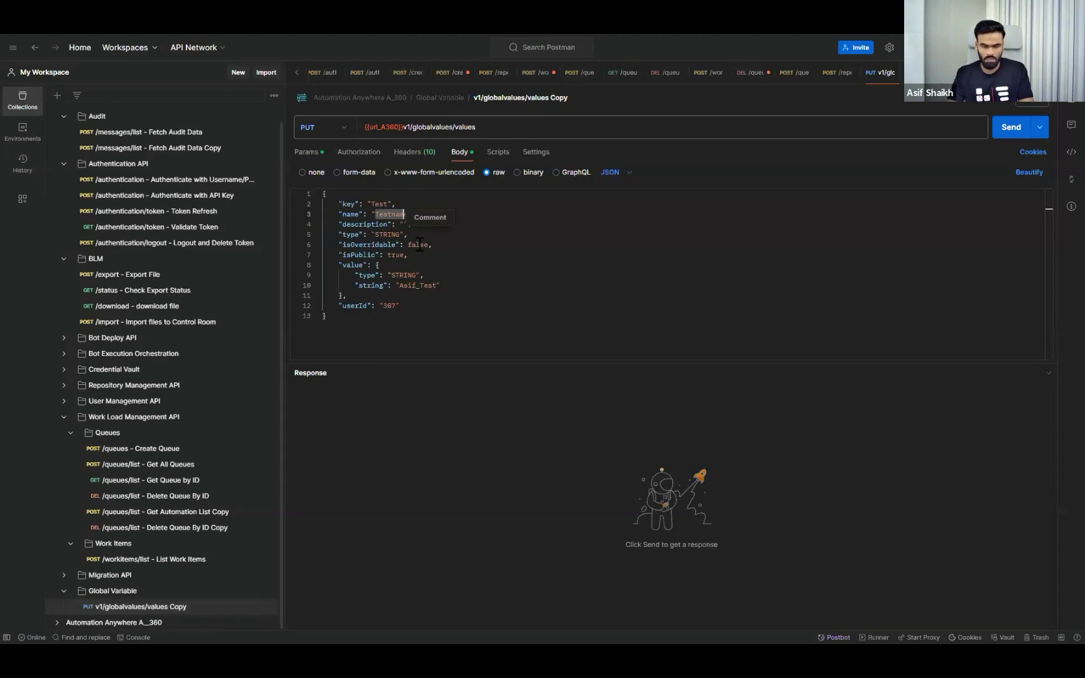
double_click(416, 246)
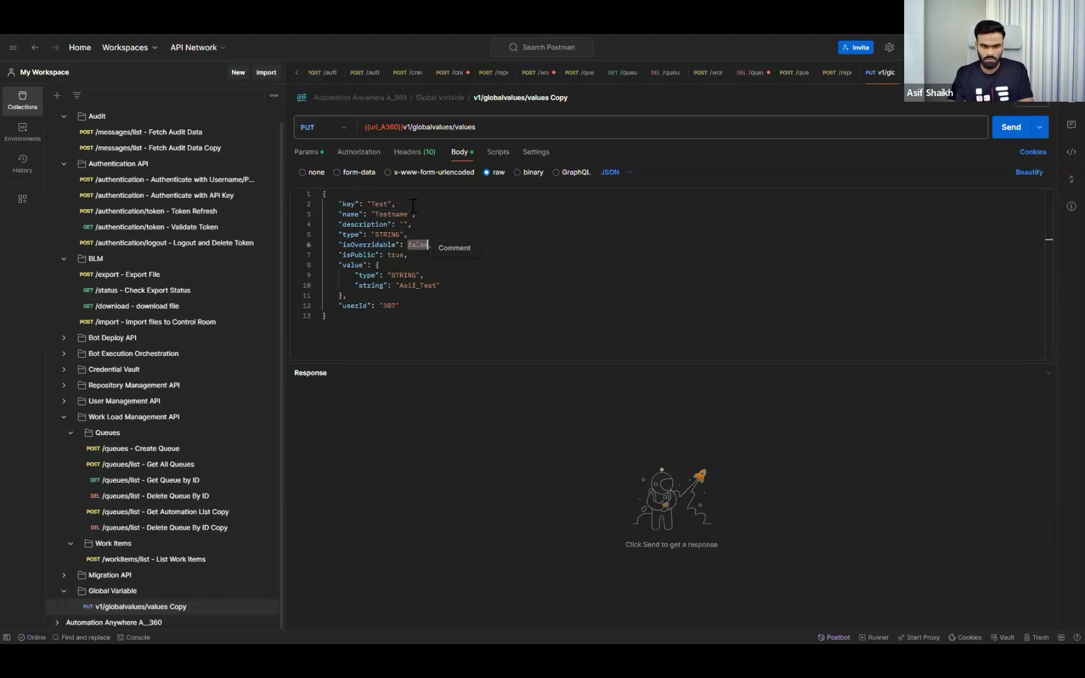
left_click_drag(412, 314, 335, 200)
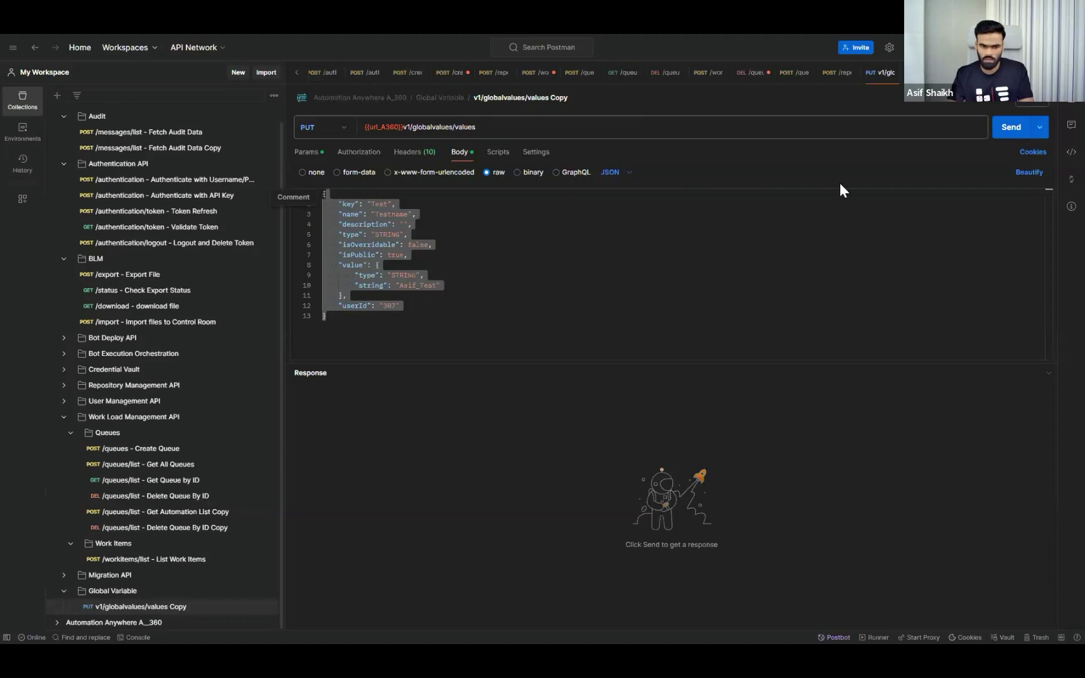
left_click(381, 331)
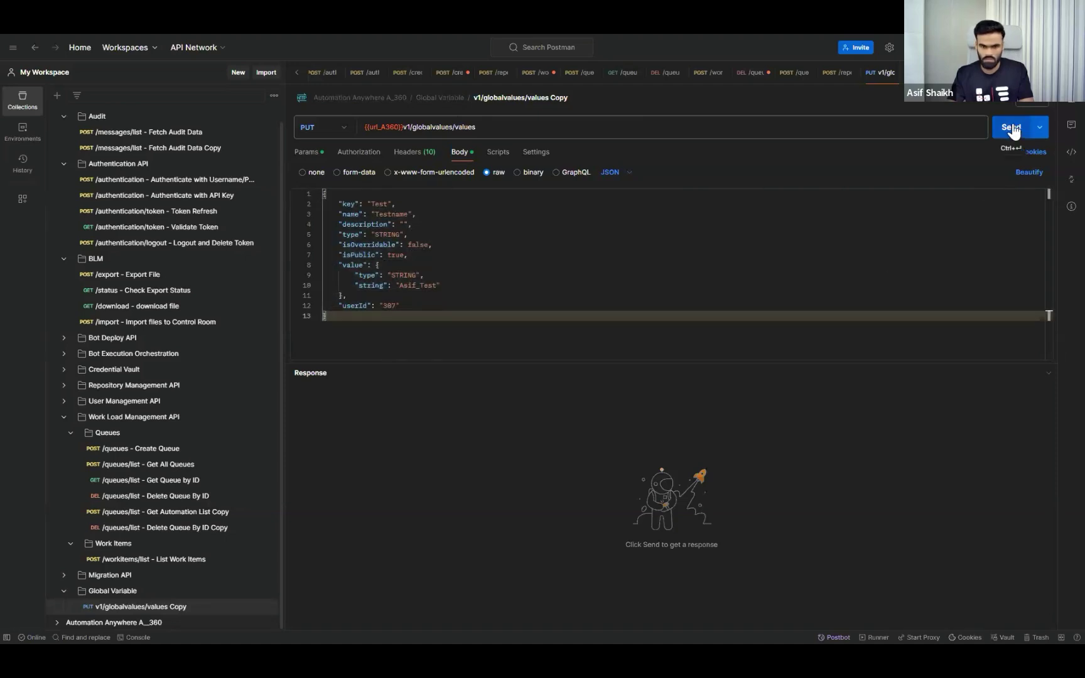
Return to the Control Room, leave the new global value form and permanently delete the Testname global value.
key("alt+Tab")
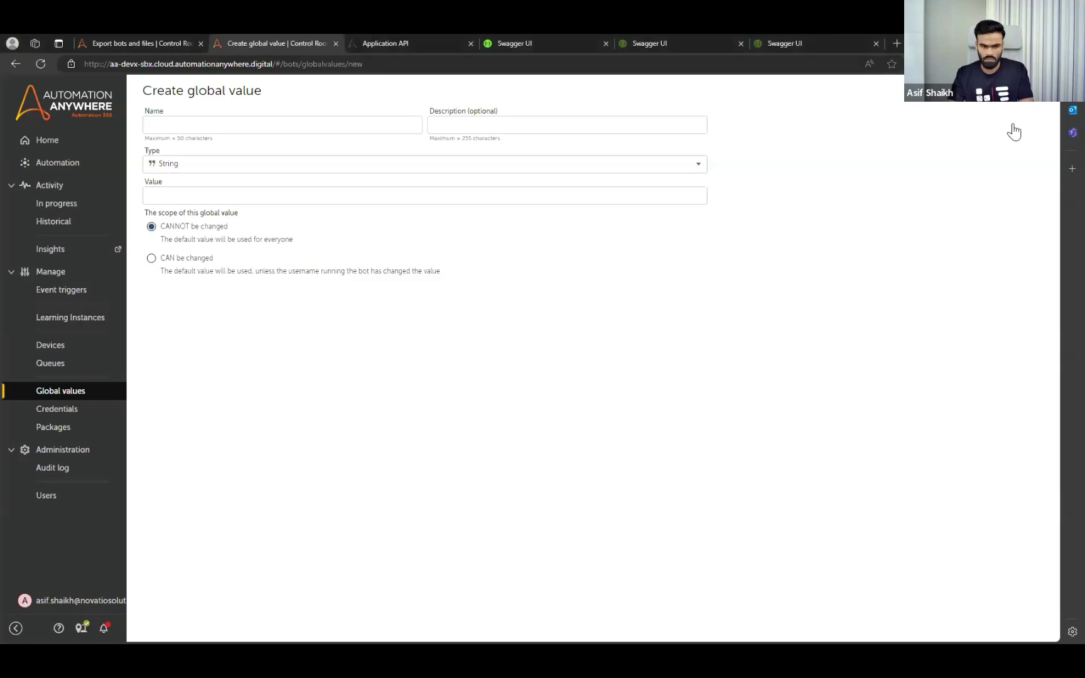
left_click(947, 103)
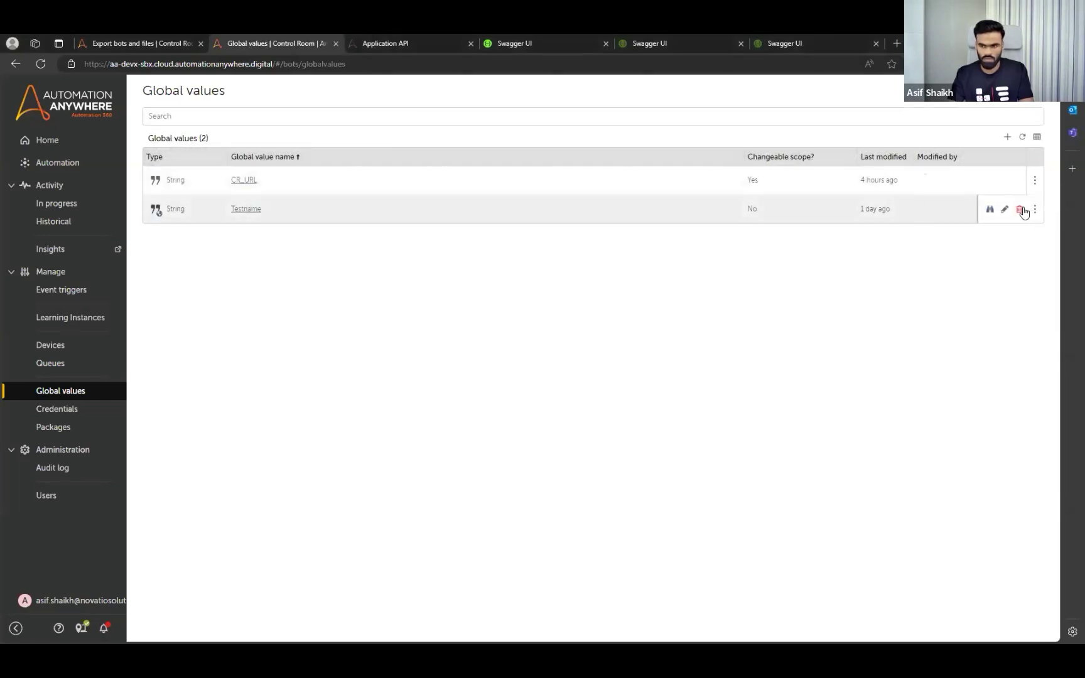
left_click(1022, 211)
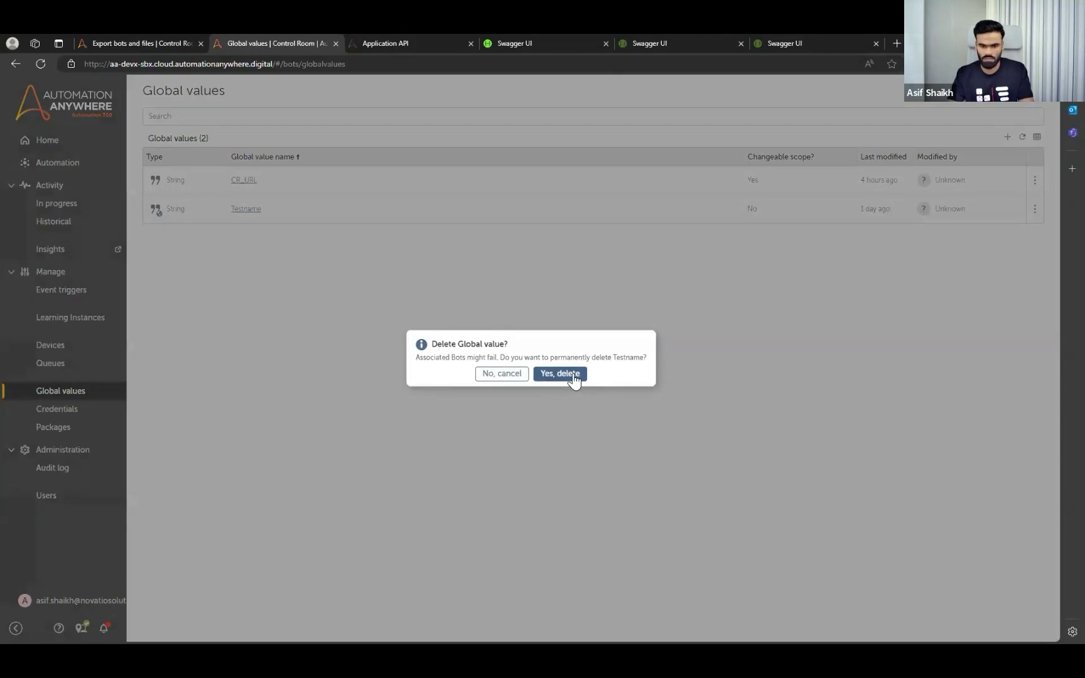
left_click(560, 374)
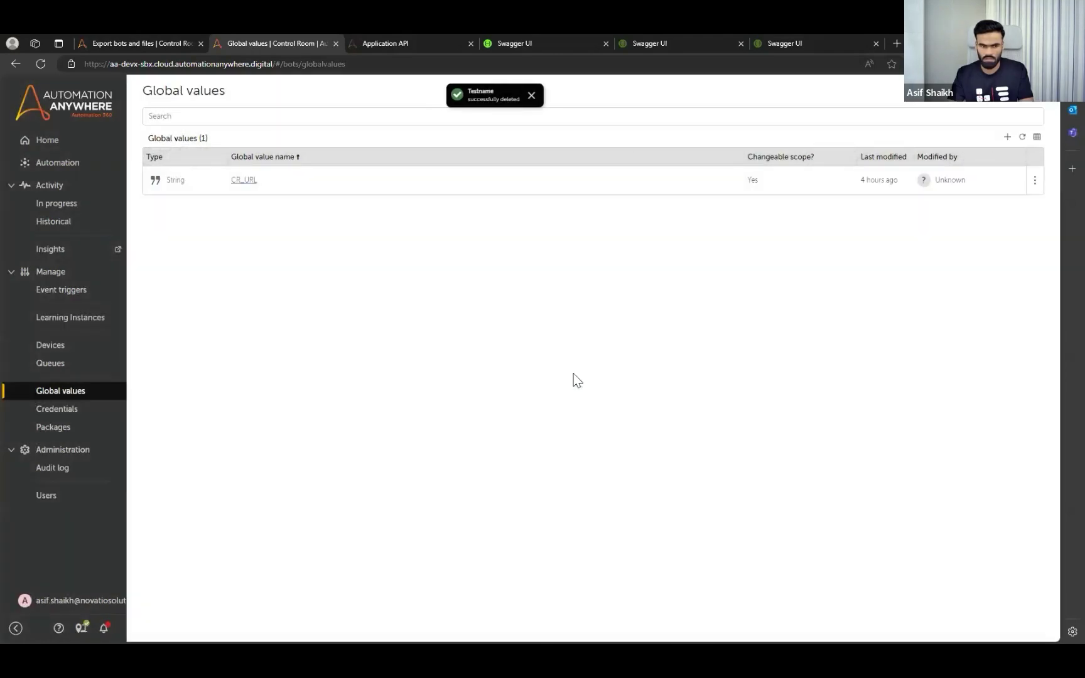
Switch to Postman, send the PUT v1/globalvalues/values request to create the Testname string value, and check the response status.
key("alt+Tab")
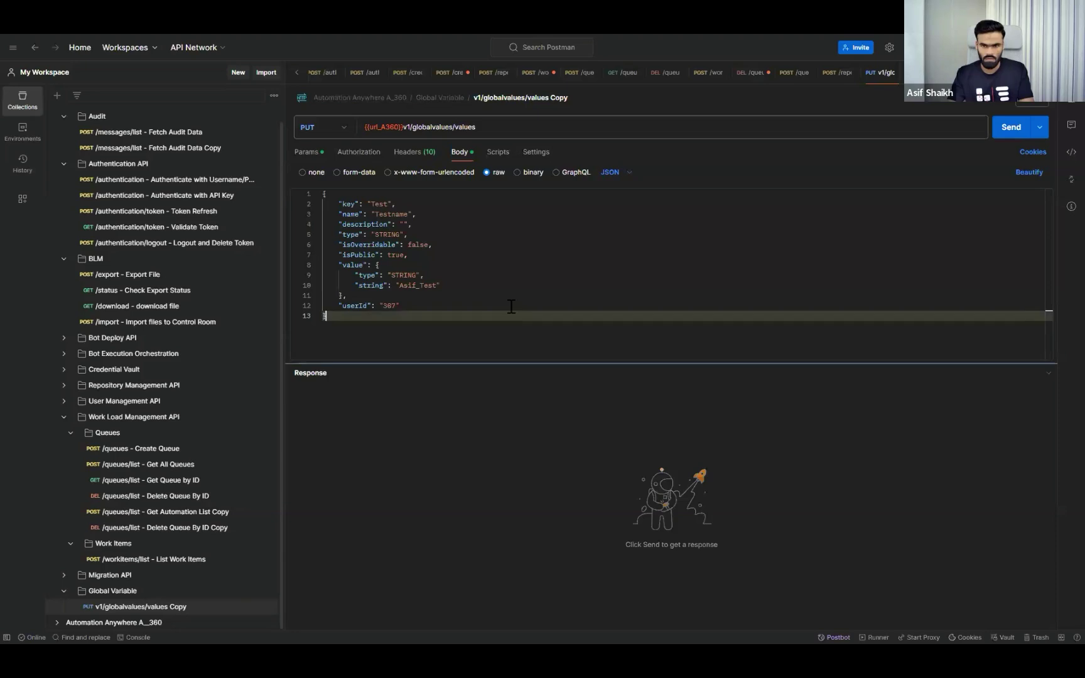
left_click(1010, 128)
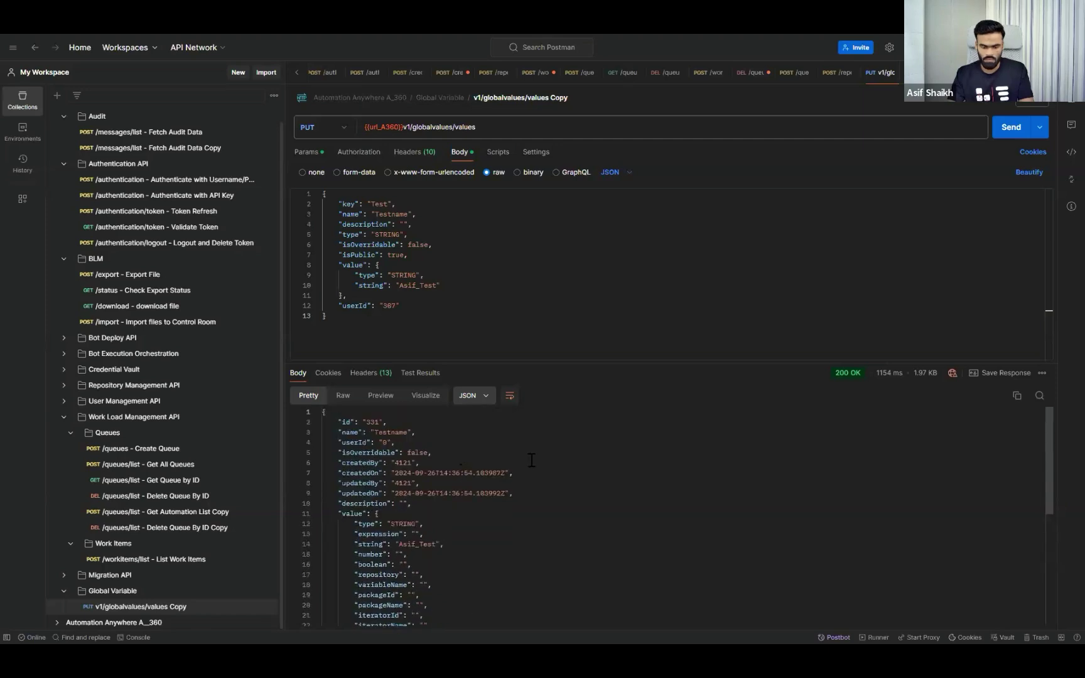
mouse_move(850, 375)
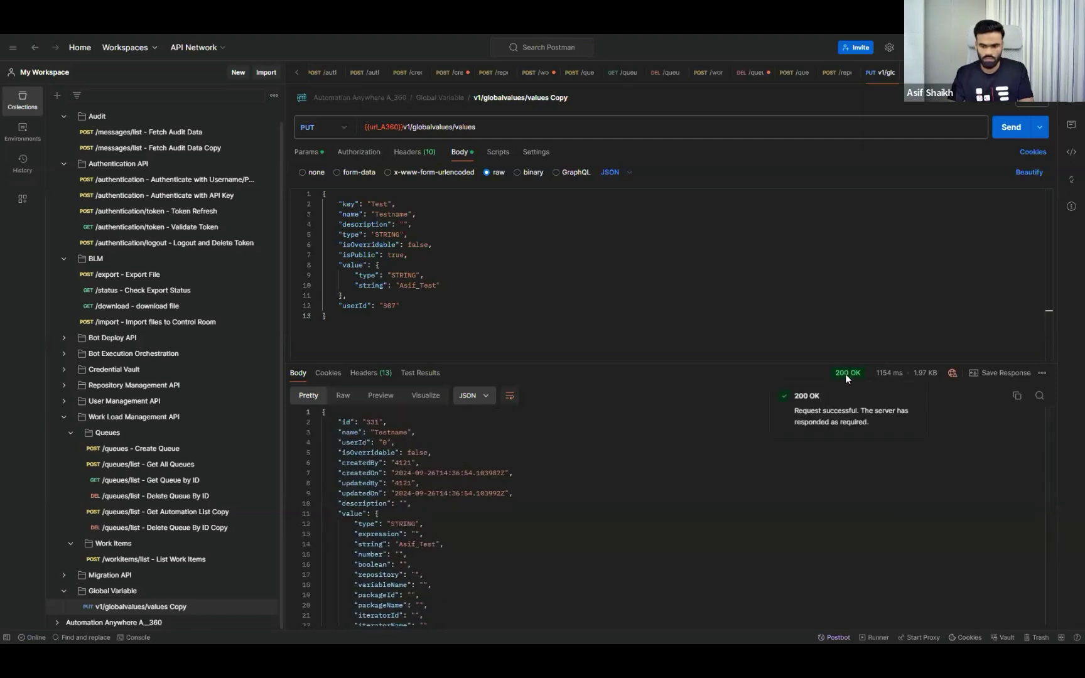
Refresh the Control Room's global values list and open Testname to check its name, type, value and scope.
key("alt+Tab")
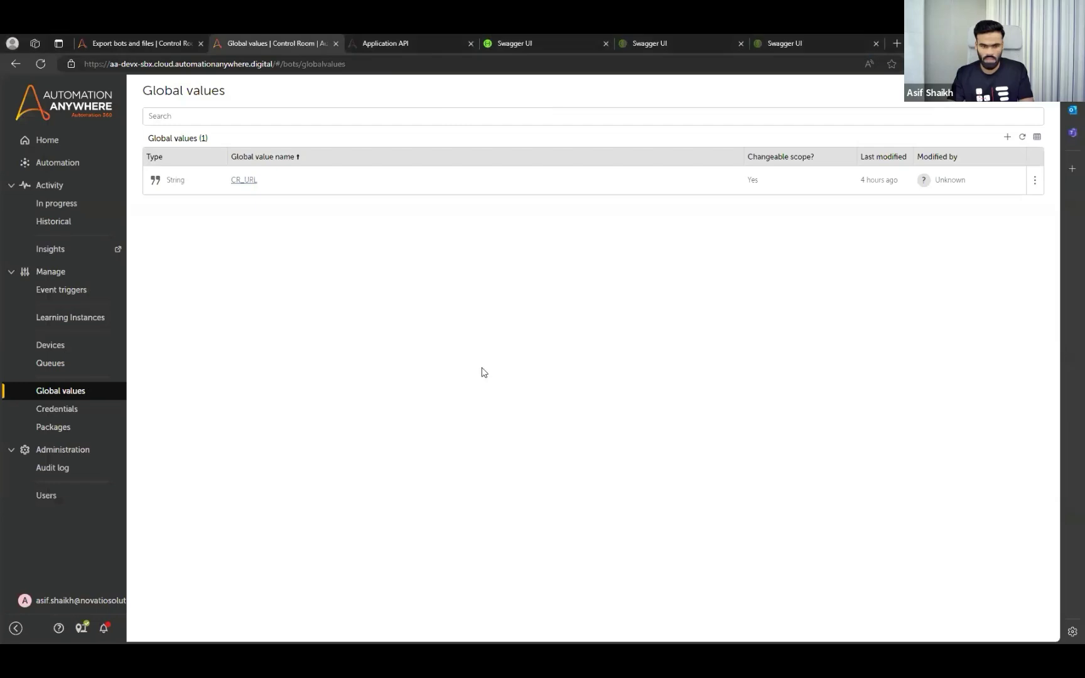
left_click(779, 47)
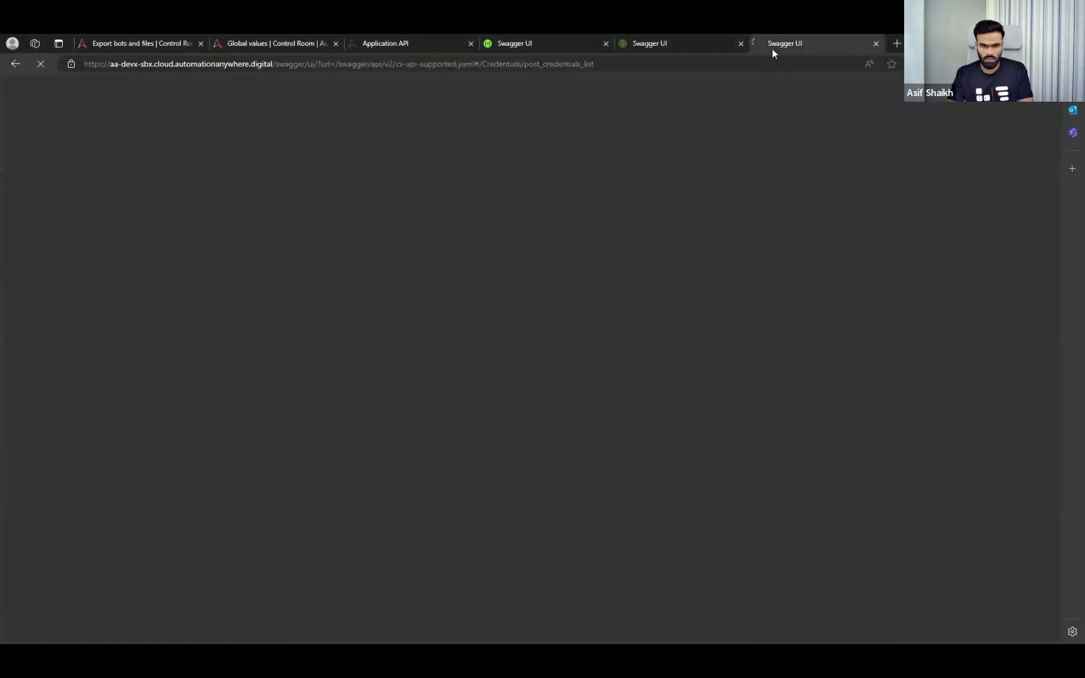
left_click(275, 48)
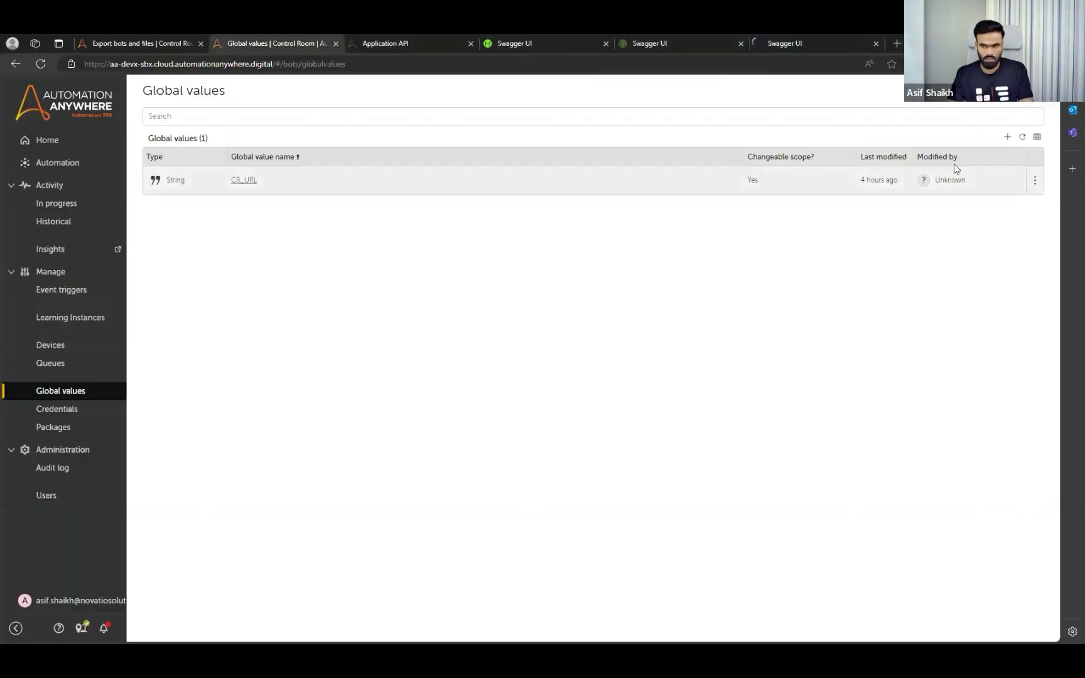
left_click(1022, 138)
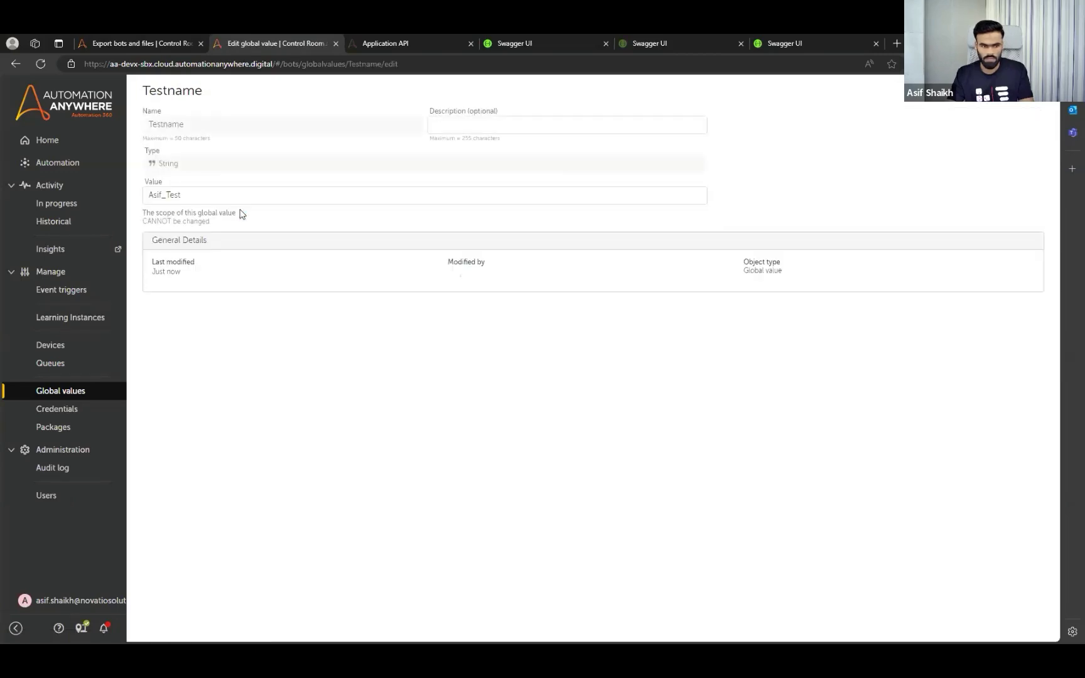
left_click_drag(244, 130, 141, 129)
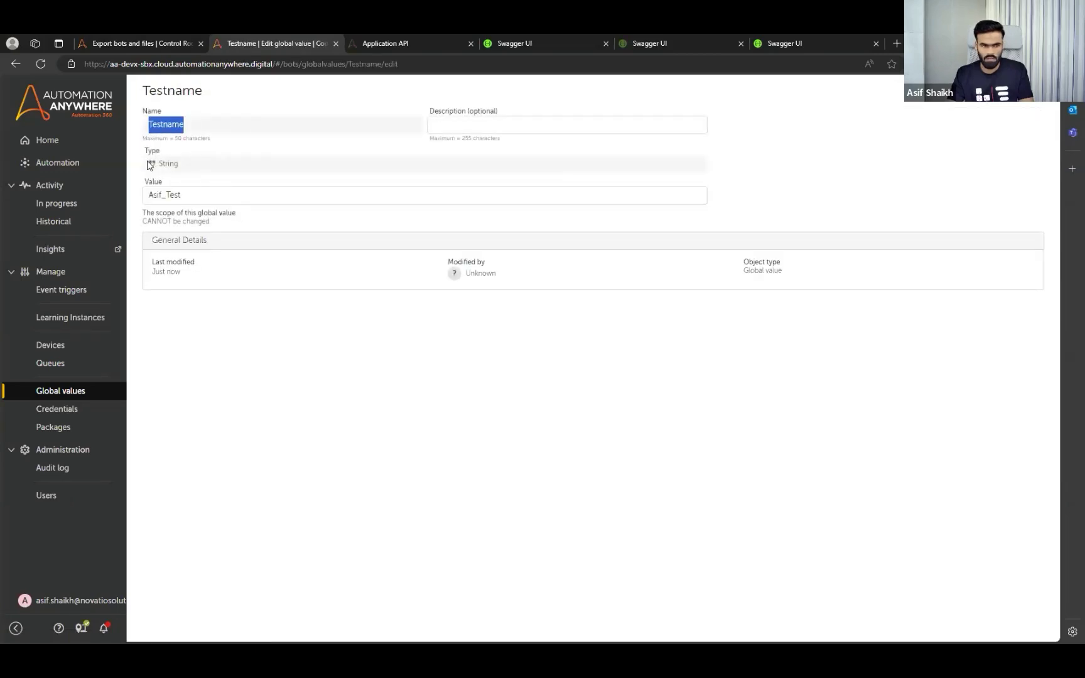
left_click(217, 170)
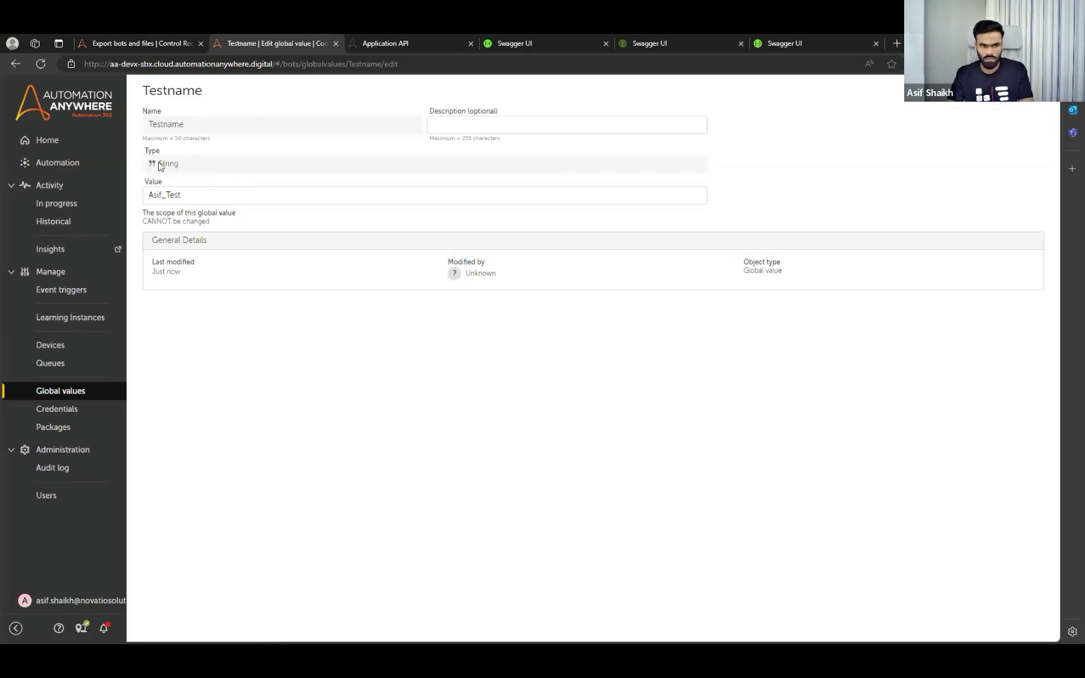
left_click_drag(190, 196, 223, 226)
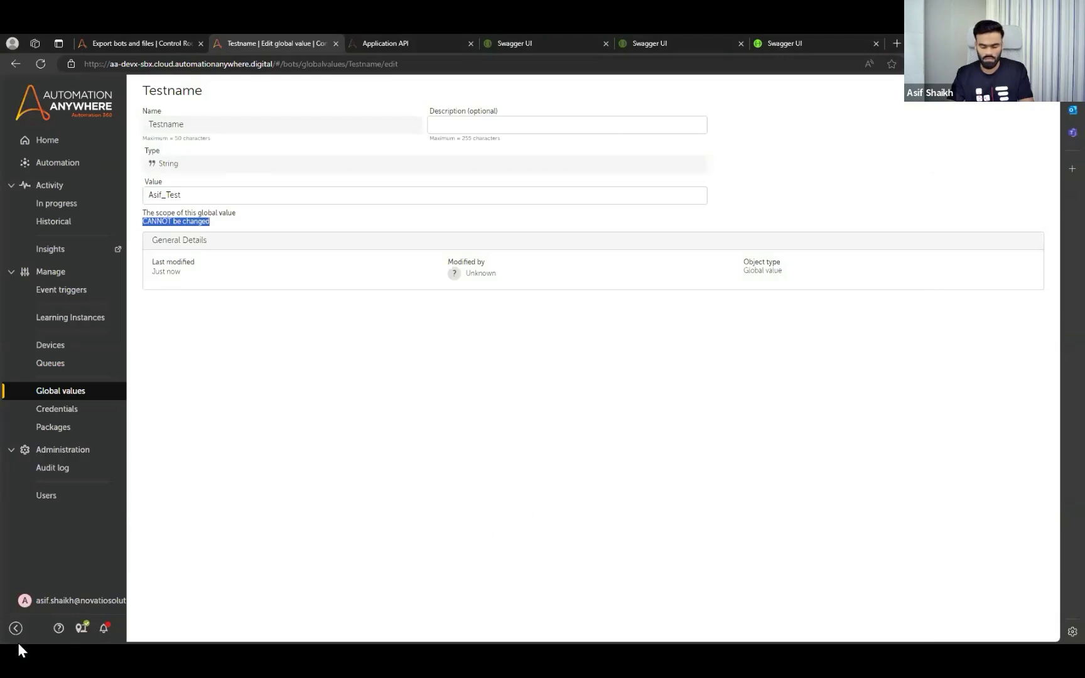
Switch to Postman and review the Automation Anywhere A_360 collection and the variables of the AA 360 BG environment.
key("alt+Tab")
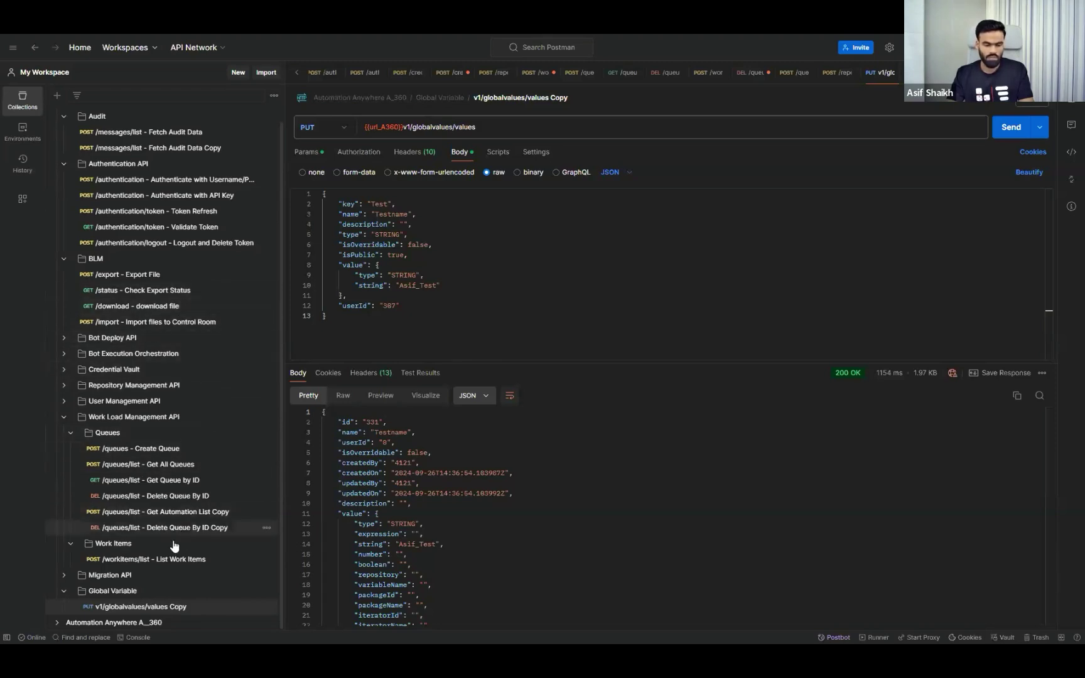
scroll(182, 244, "up", 1)
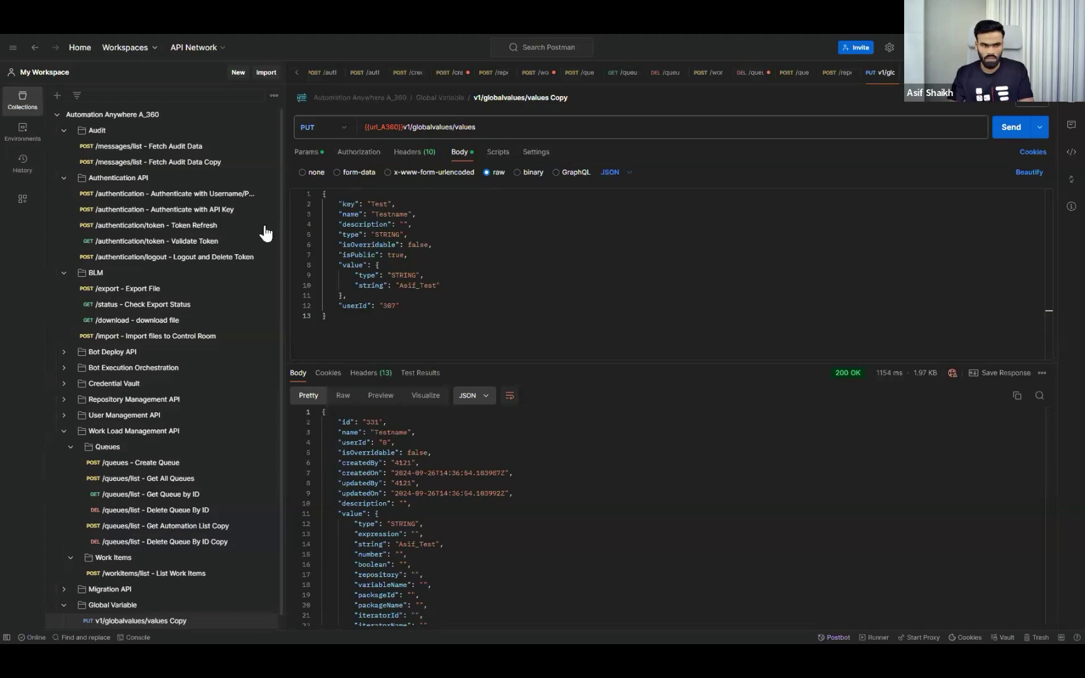
key("Tab")
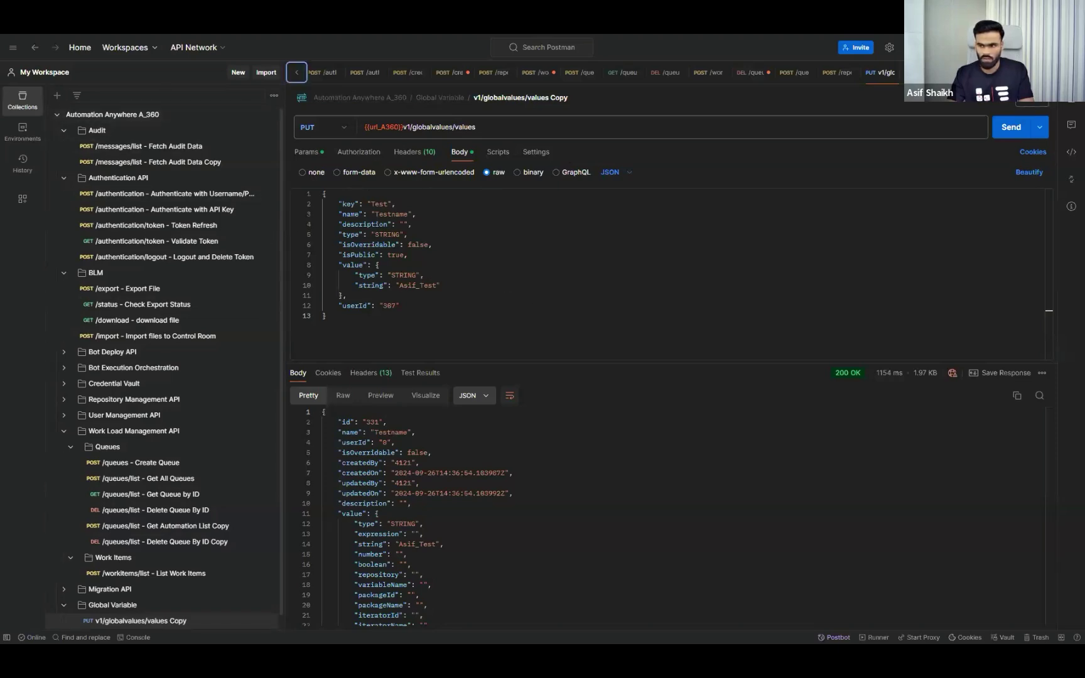
left_click(1070, 72)
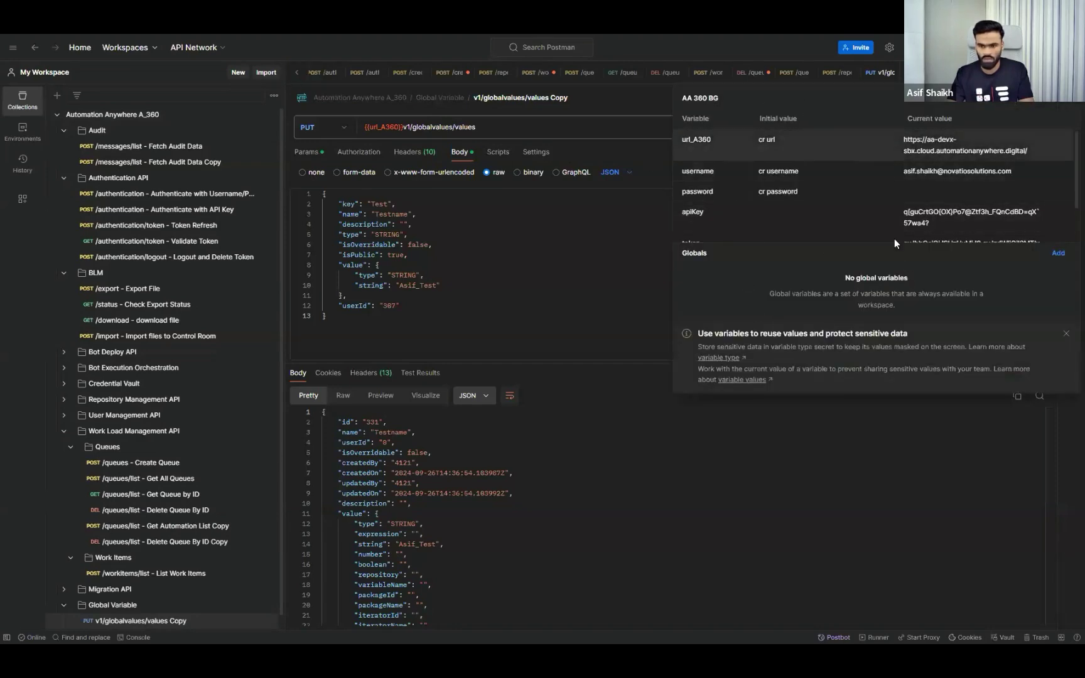
left_click(583, 258)
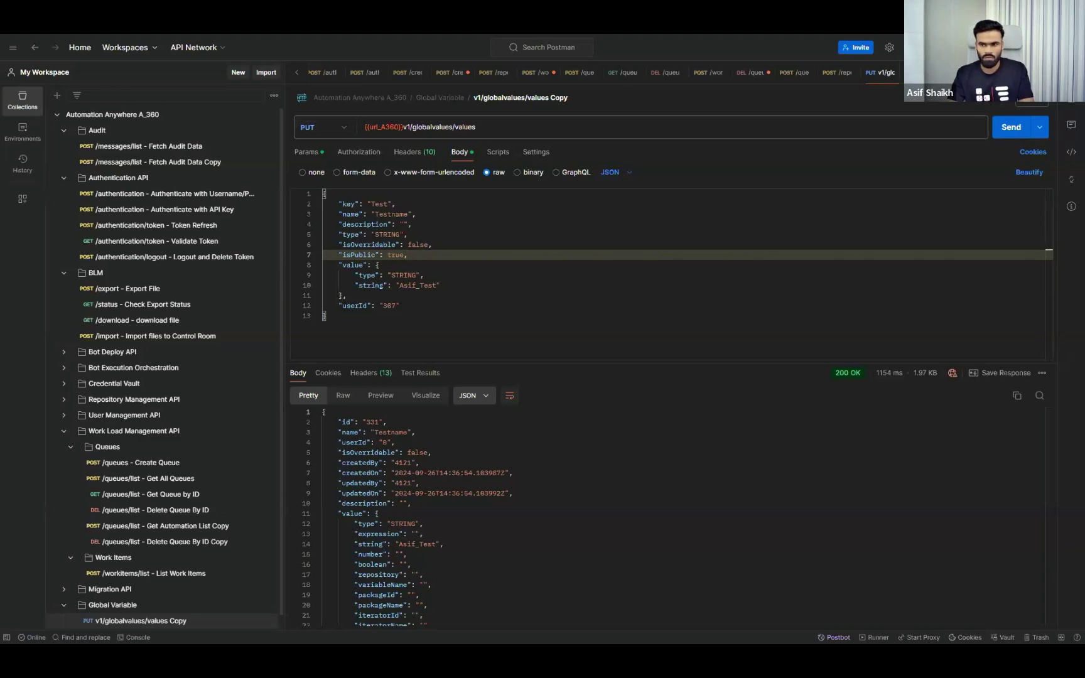
Switch to the Control Room, leave the unsaved bot export page and open the list of published packages.
key("alt+Tab")
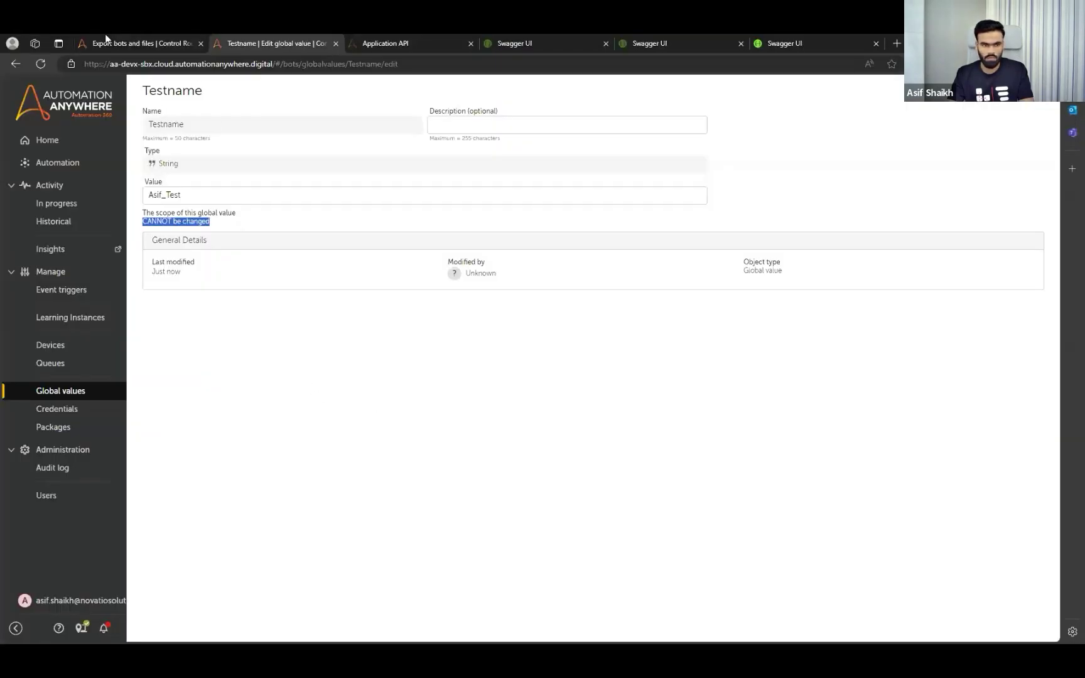
left_click(122, 44)
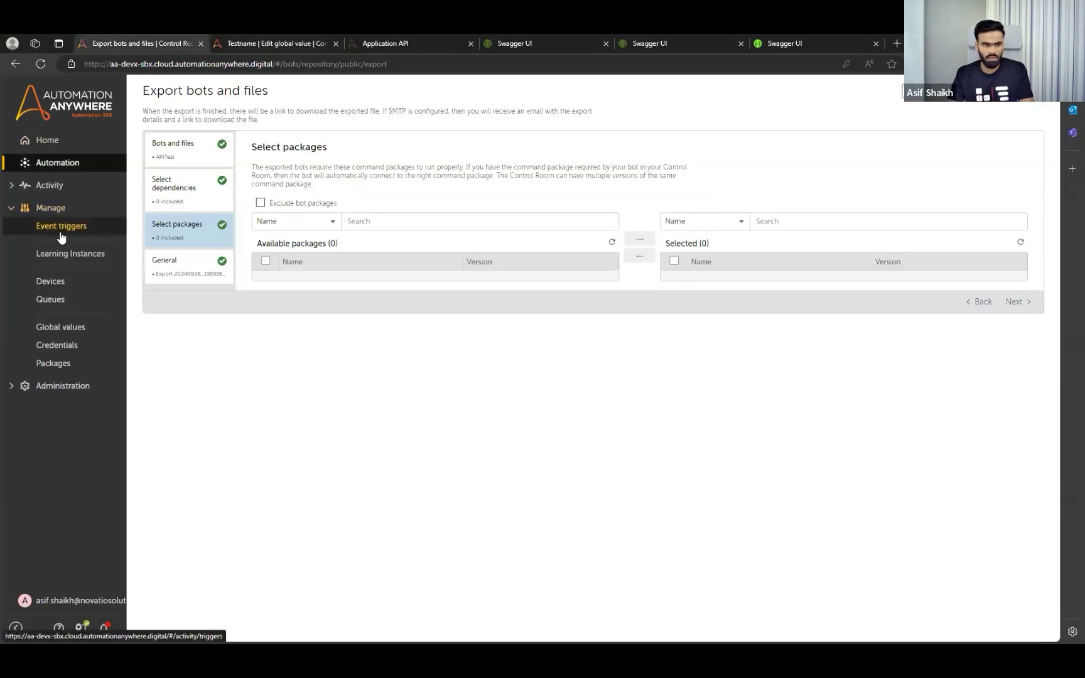
left_click(62, 162)
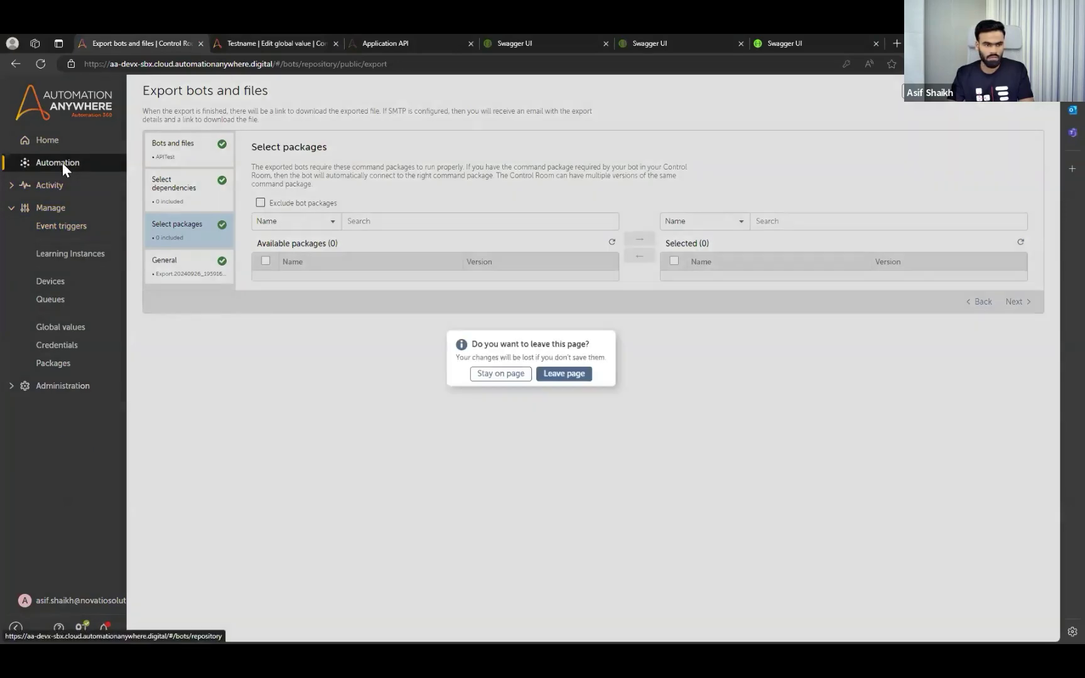
left_click(564, 374)
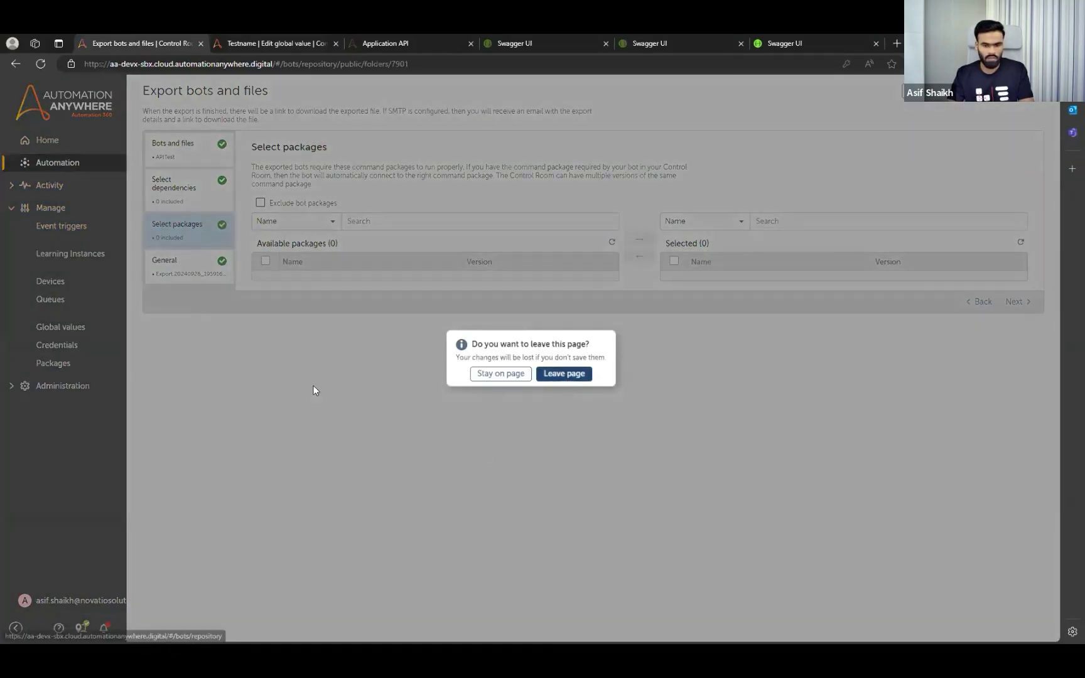
left_click(50, 186)
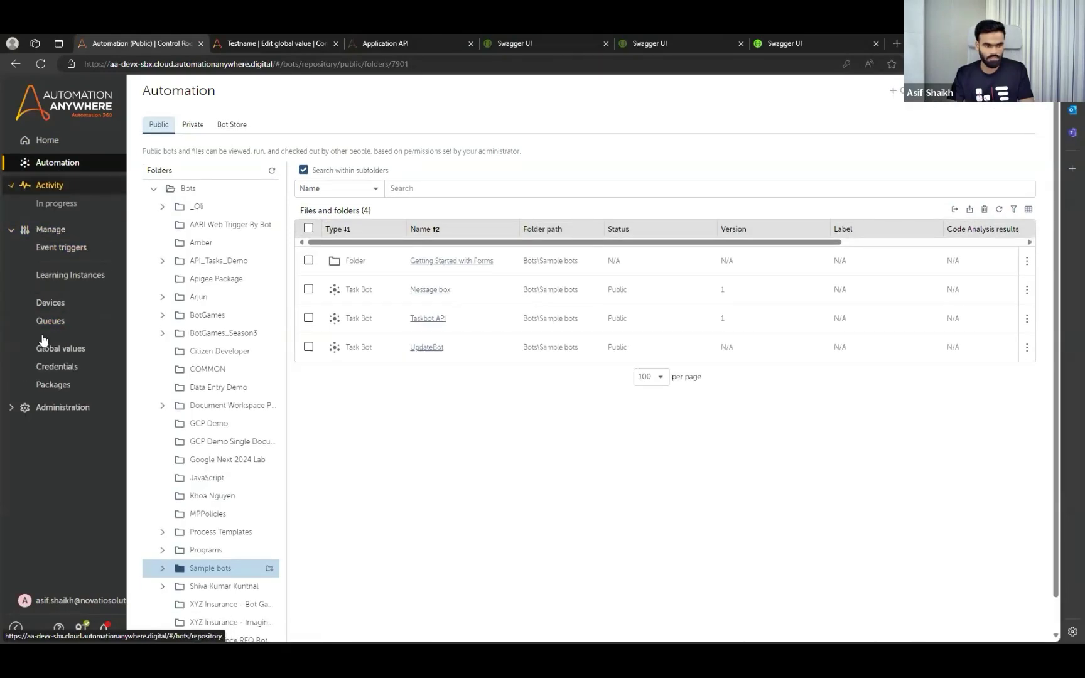
left_click(55, 432)
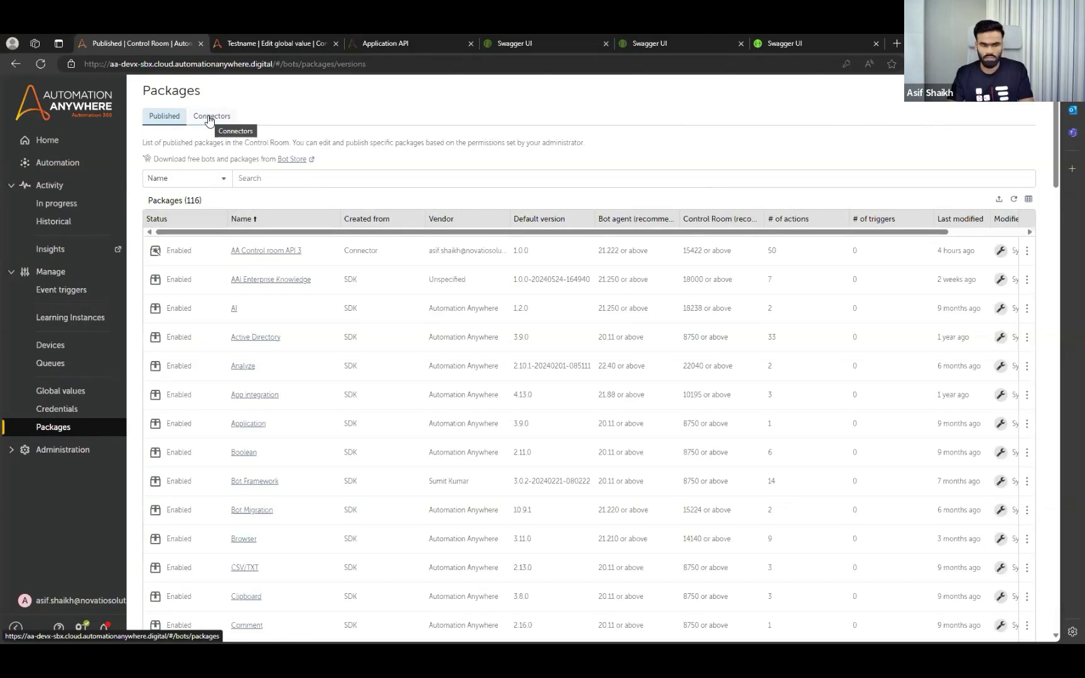
left_click(210, 119)
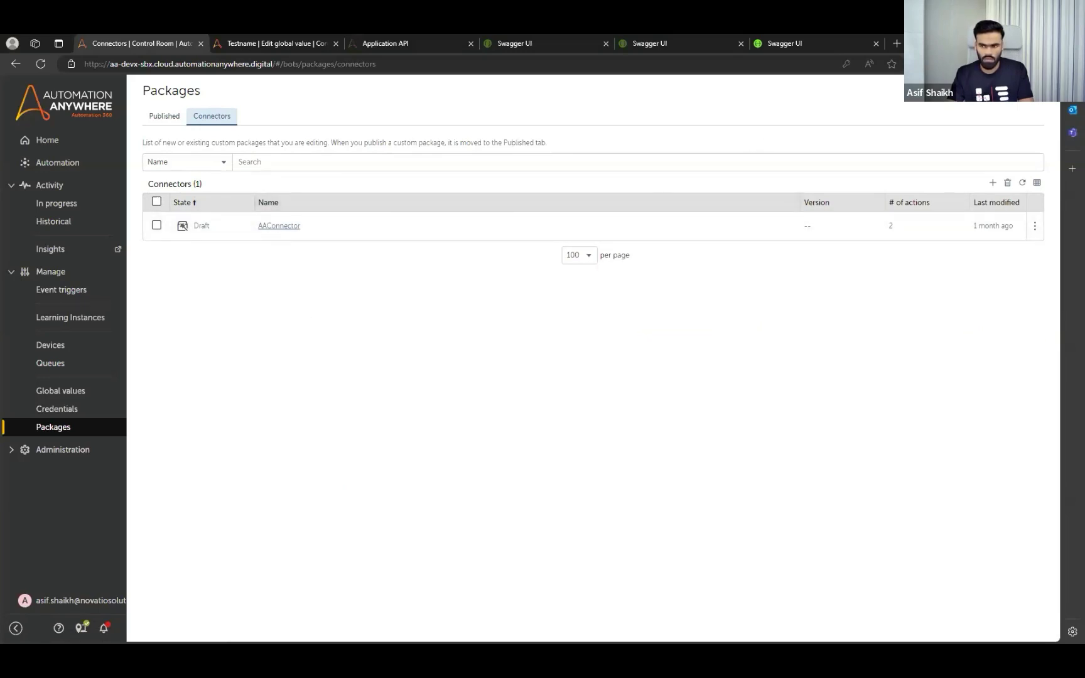
left_click(990, 103)
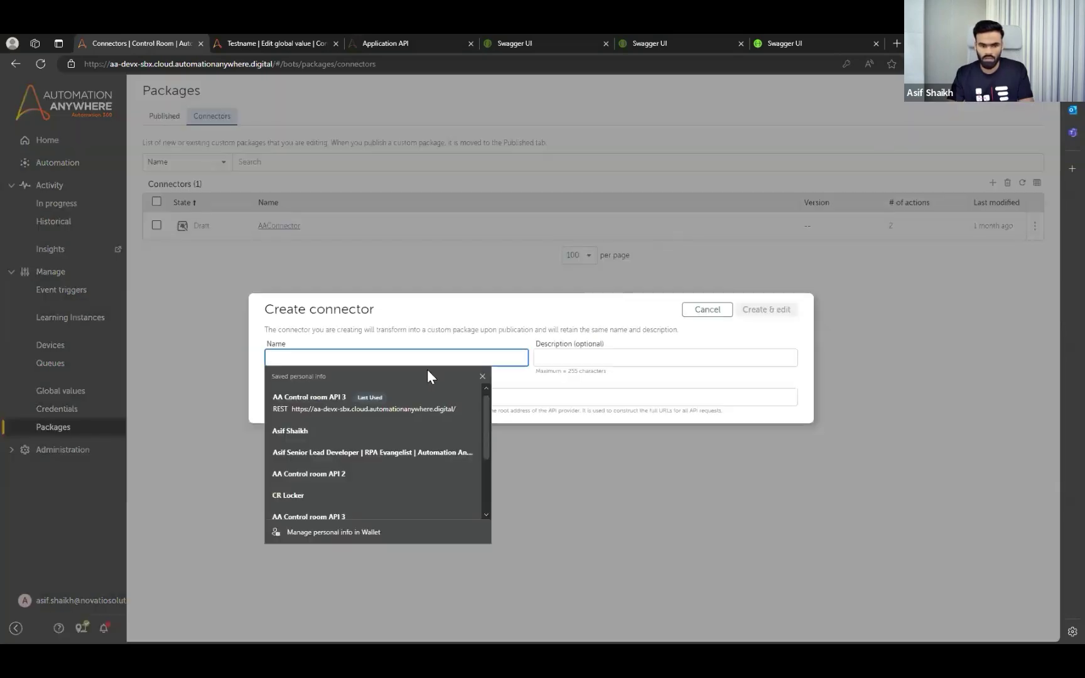
left_click(333, 395)
triple_click(362, 356)
left_click(362, 357)
key("BackSpace")
type("4")
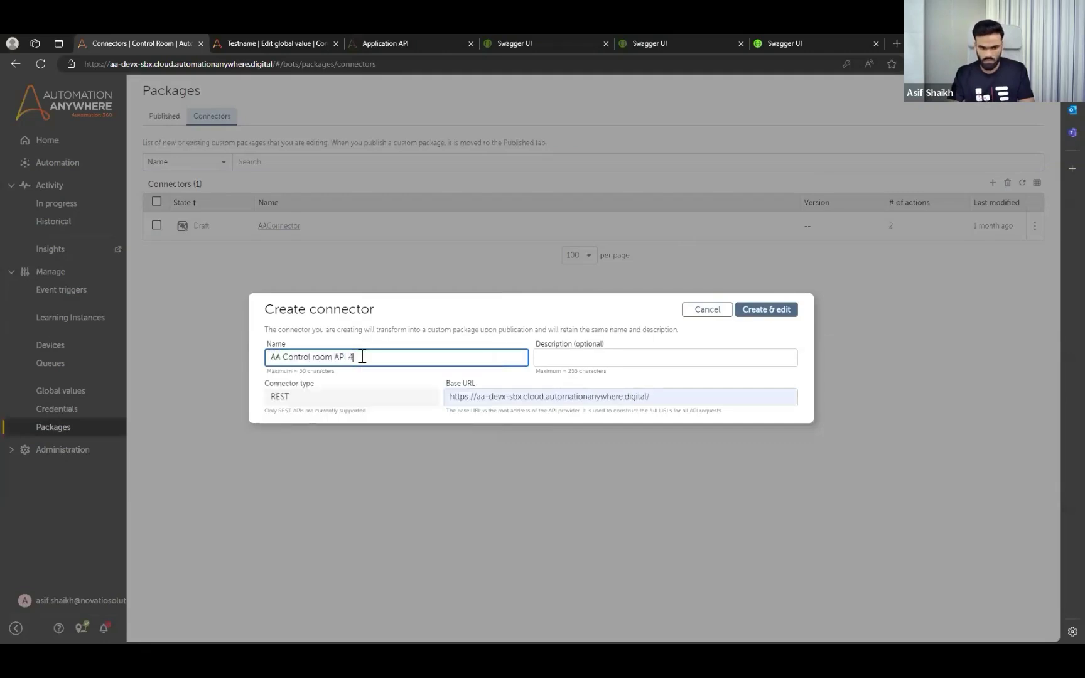
left_click_drag(656, 396, 420, 393)
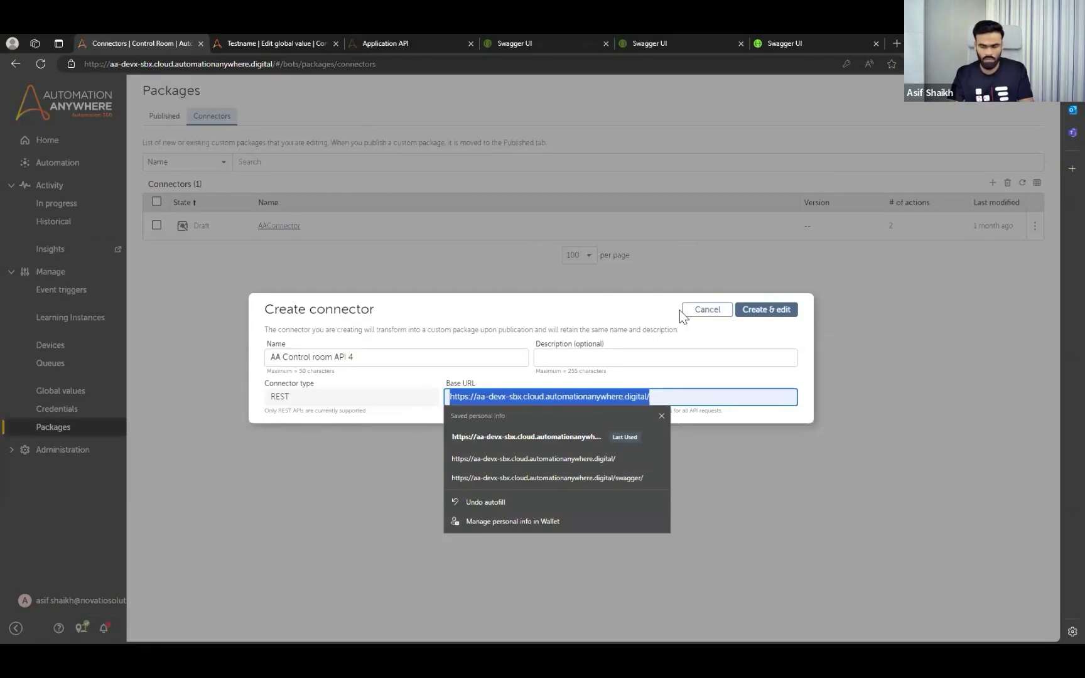
left_click(775, 314)
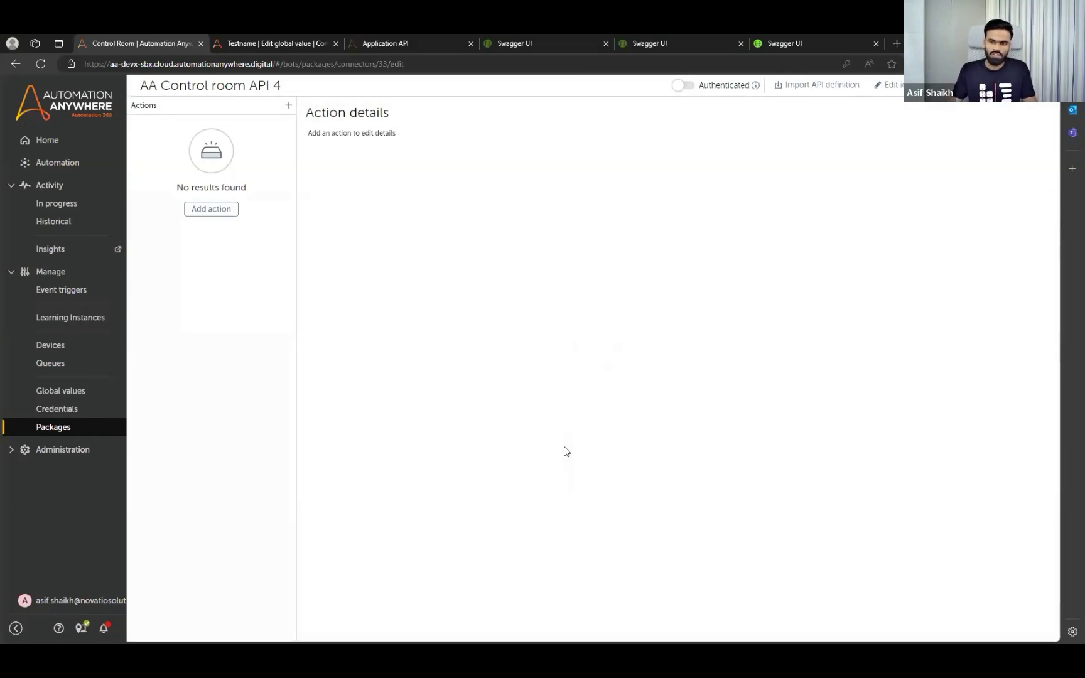
Import the Postman collection file Automation Anywhere A2019.postman_collection (1).json as the connector's API definition.
left_click(808, 88)
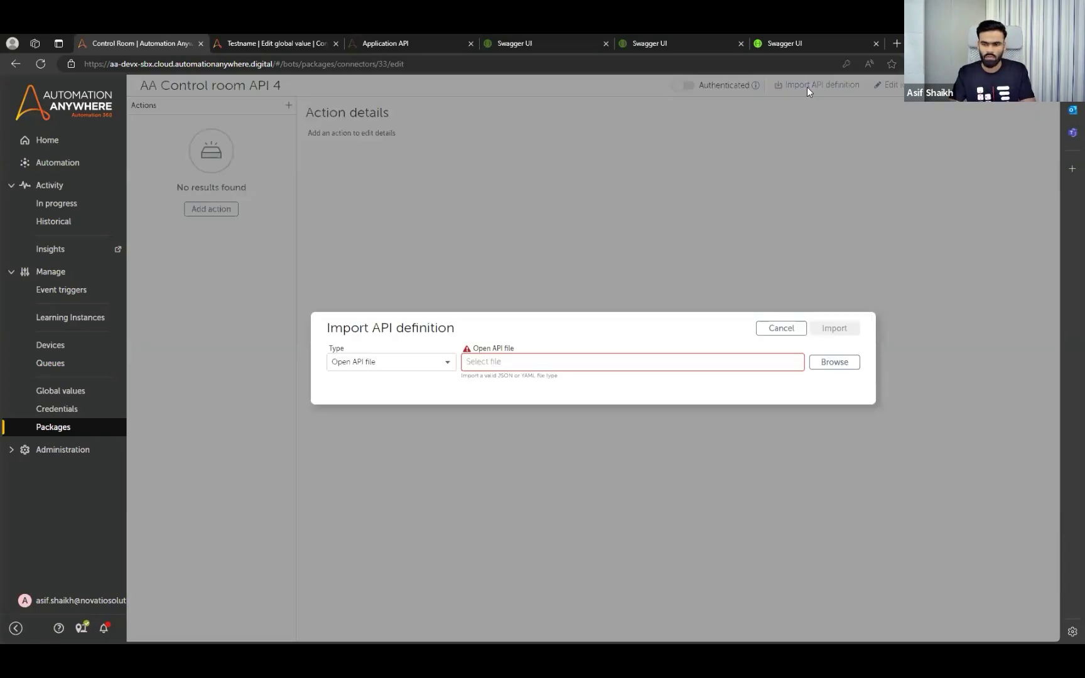
left_click(428, 370)
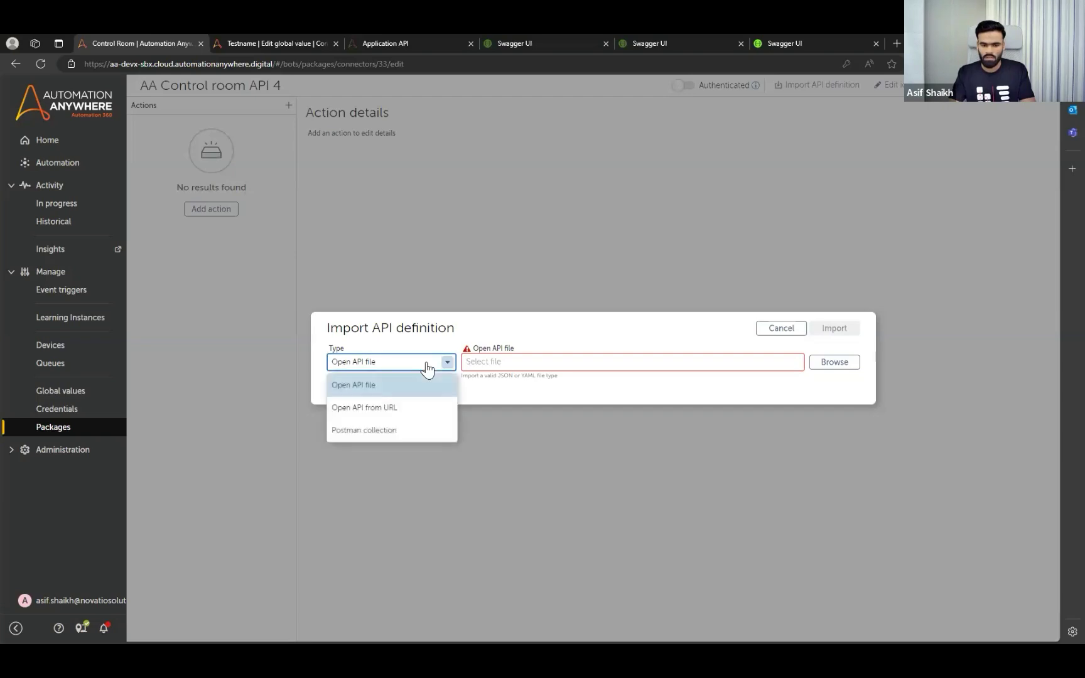
left_click(376, 432)
left_click(834, 364)
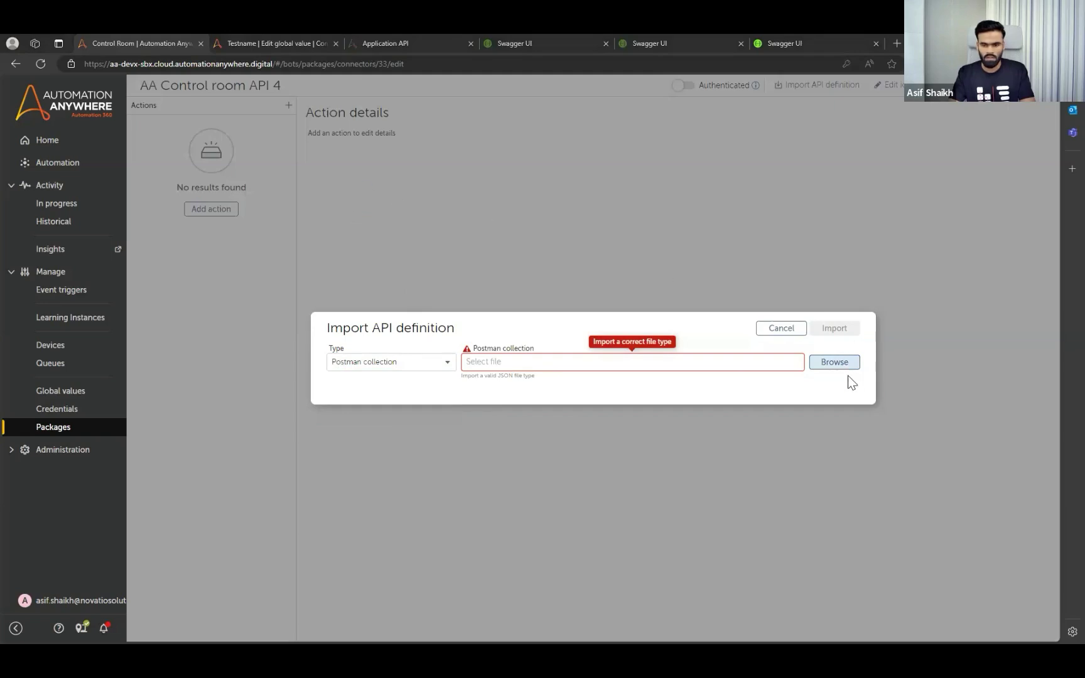
left_click(133, 172)
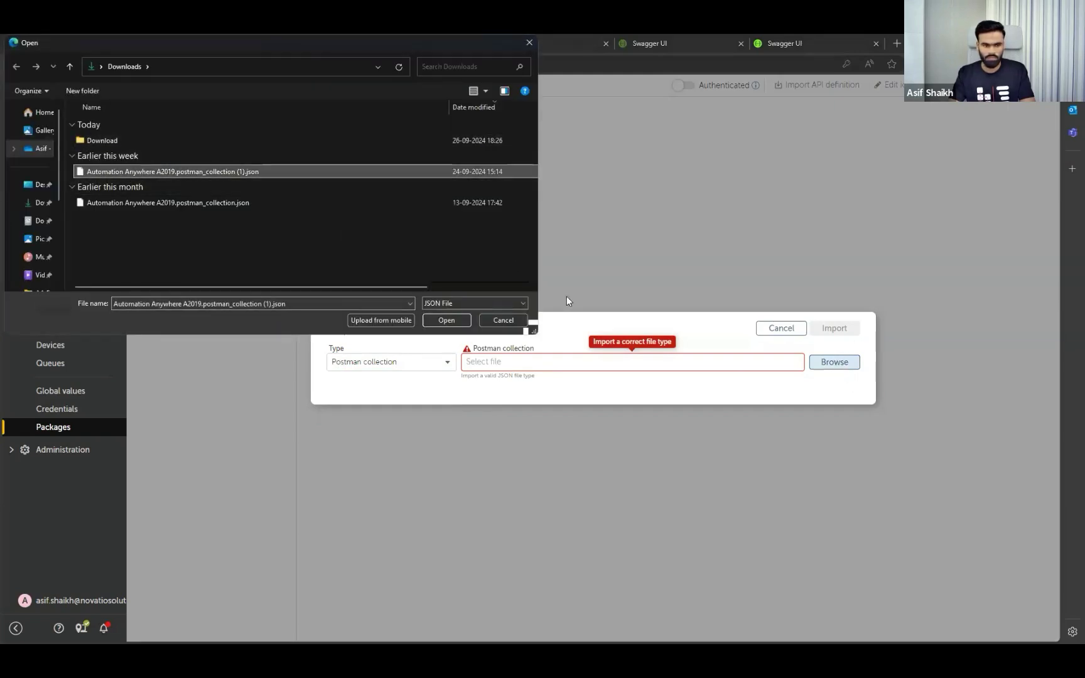
left_click(446, 320)
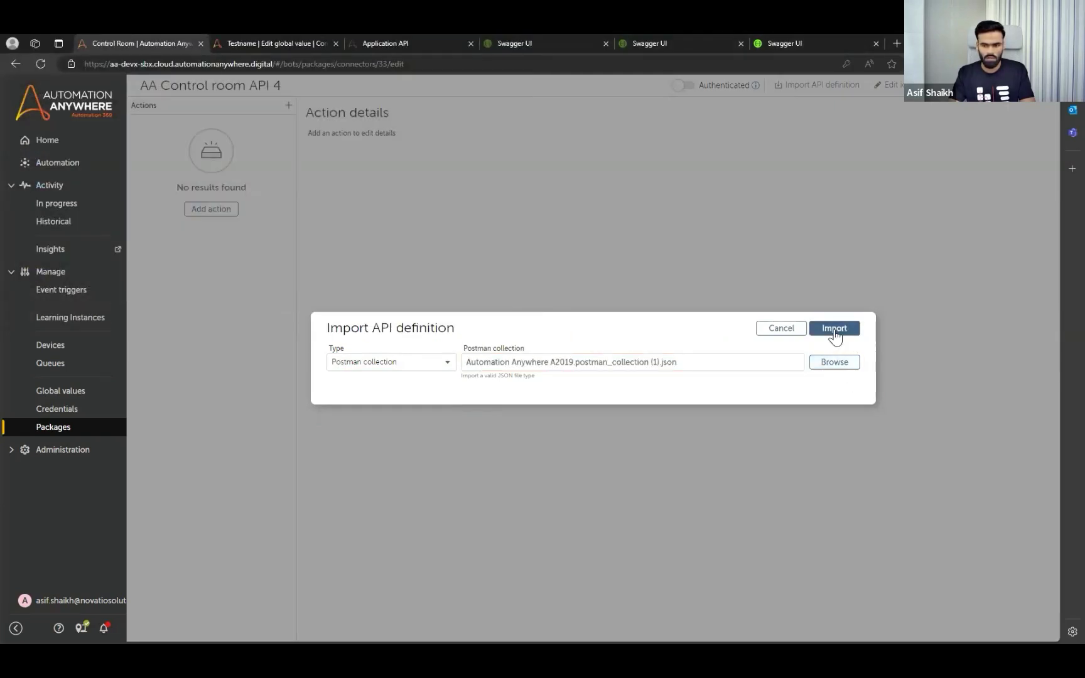
left_click(835, 330)
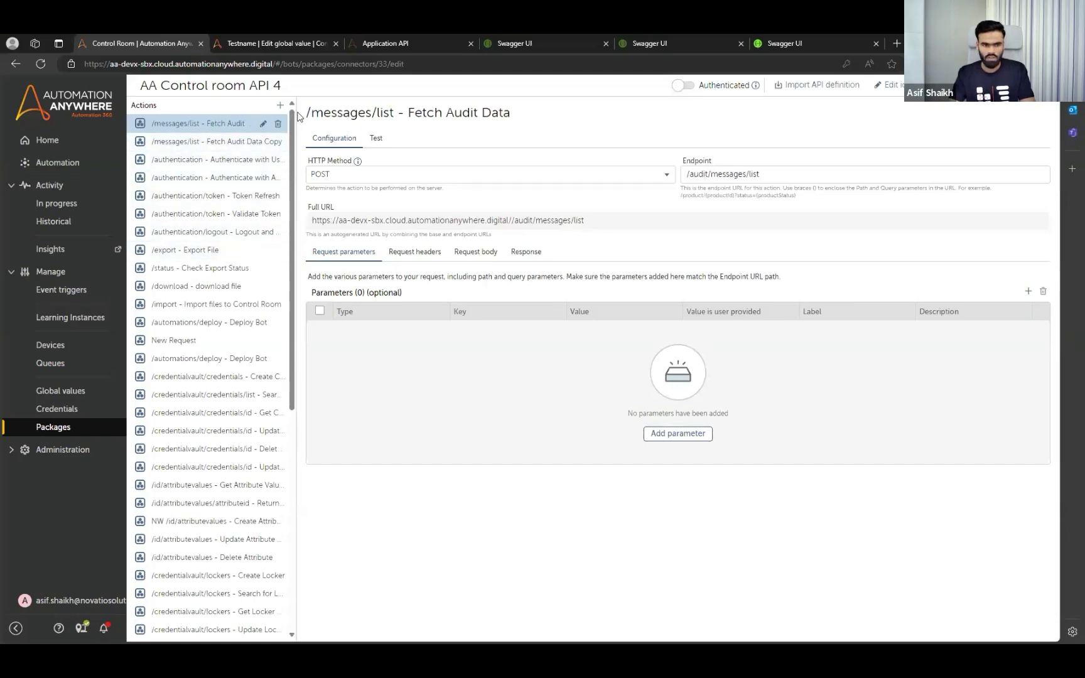
Look through the imported connector actions, from Fetch Audit Data Copy and the authentication actions to Check Export Status and Deploy Bot.
left_click(189, 142)
left_click(185, 162)
left_click(187, 178)
left_click(188, 196)
left_click(188, 214)
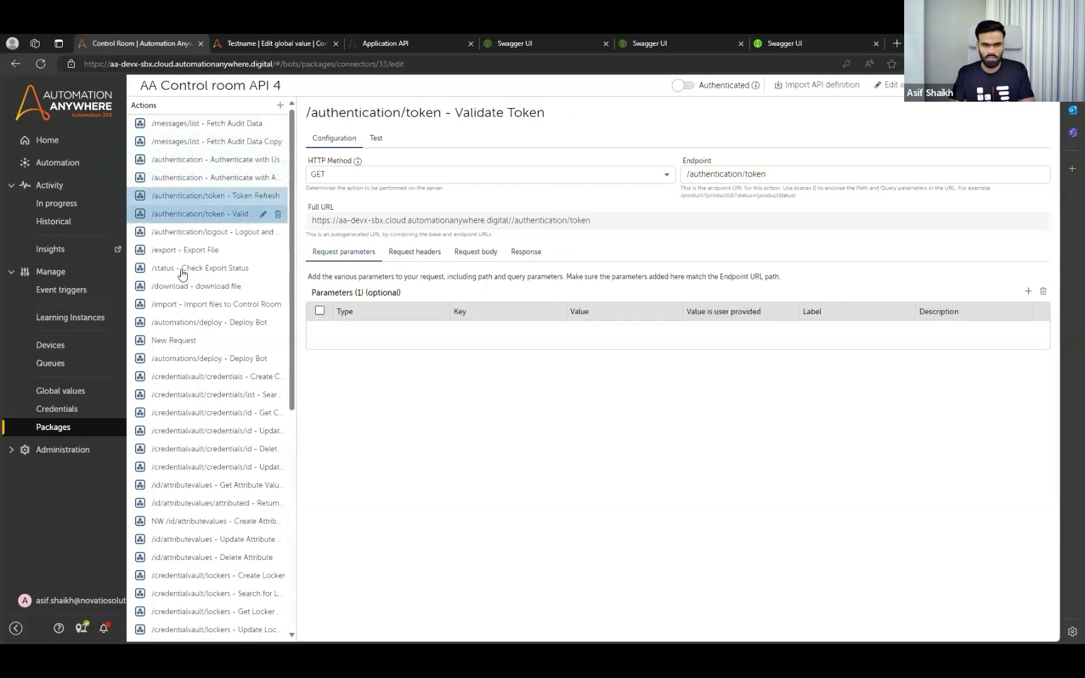
left_click(189, 268)
left_click(189, 322)
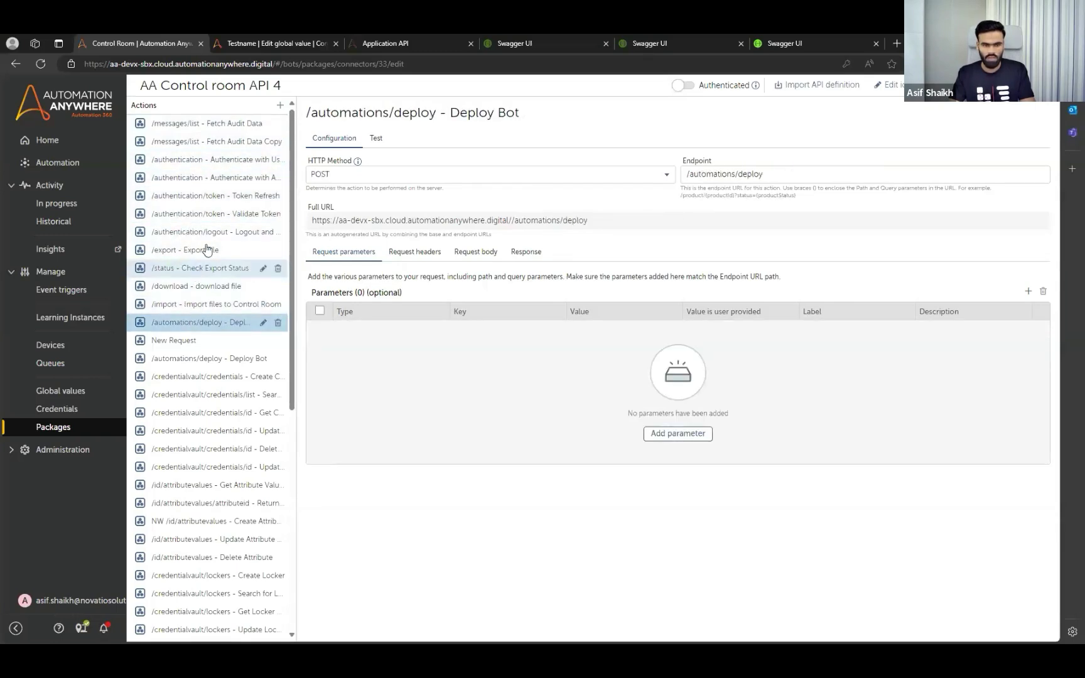
Review the request parameters, headers and body of the /authentication/token - Validate Token action.
left_click(213, 221)
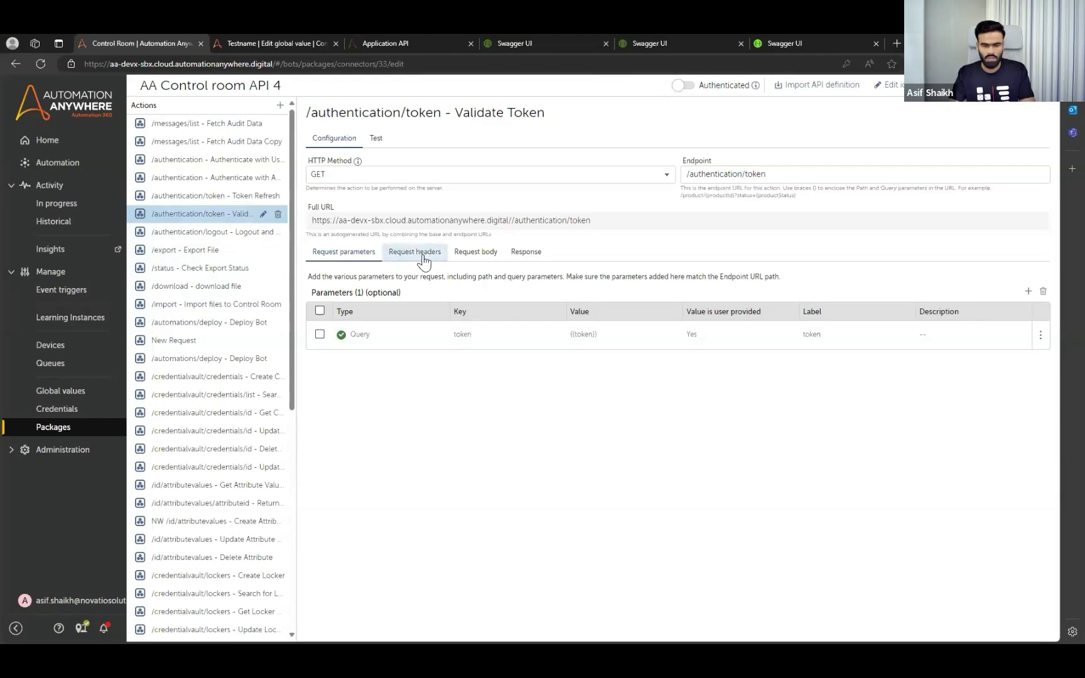
left_click(418, 252)
left_click(475, 251)
left_click(390, 252)
left_click(344, 251)
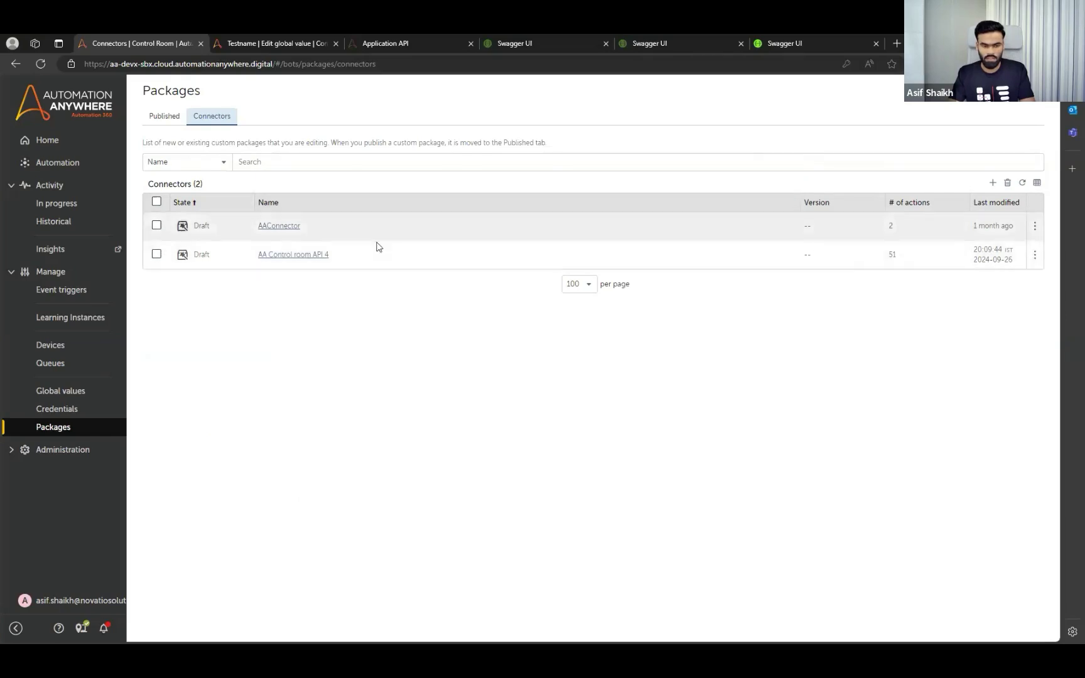
Open the API task Test from the private Bots folder and expand the AA Control room API 3 package's actions.
mouse_move(1003, 258)
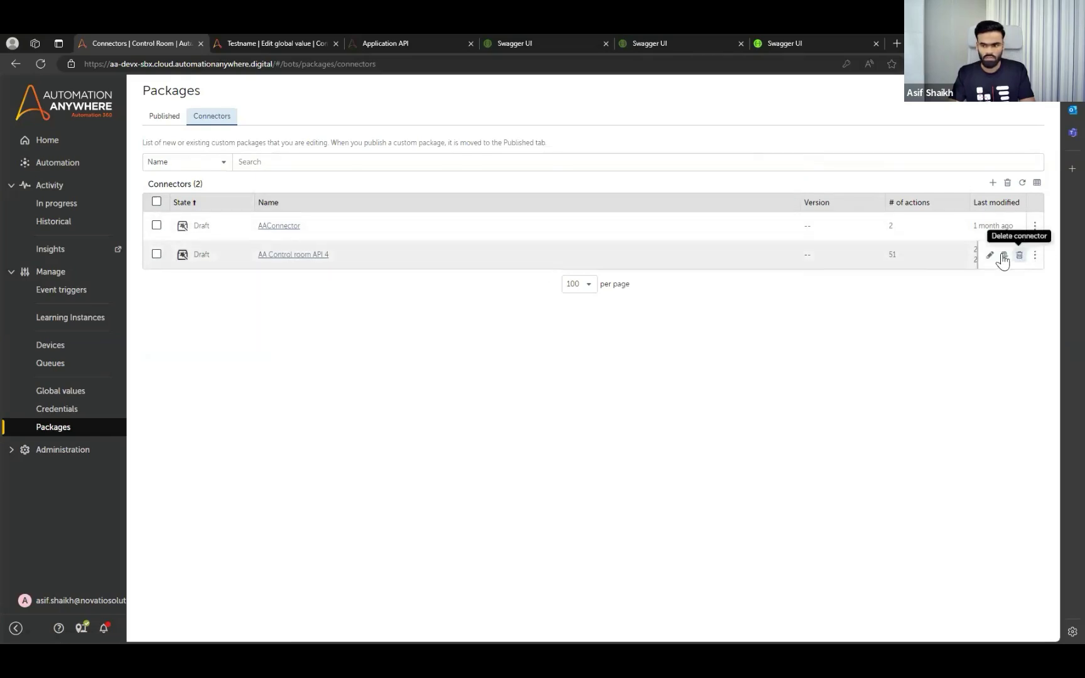
left_click(60, 164)
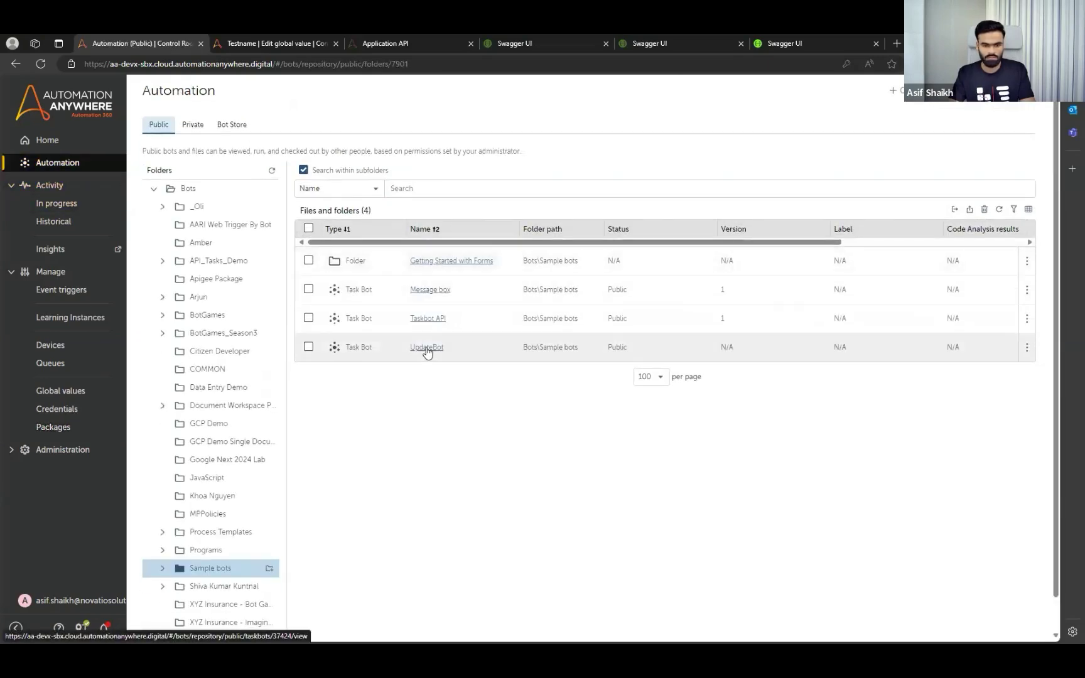
left_click(193, 125)
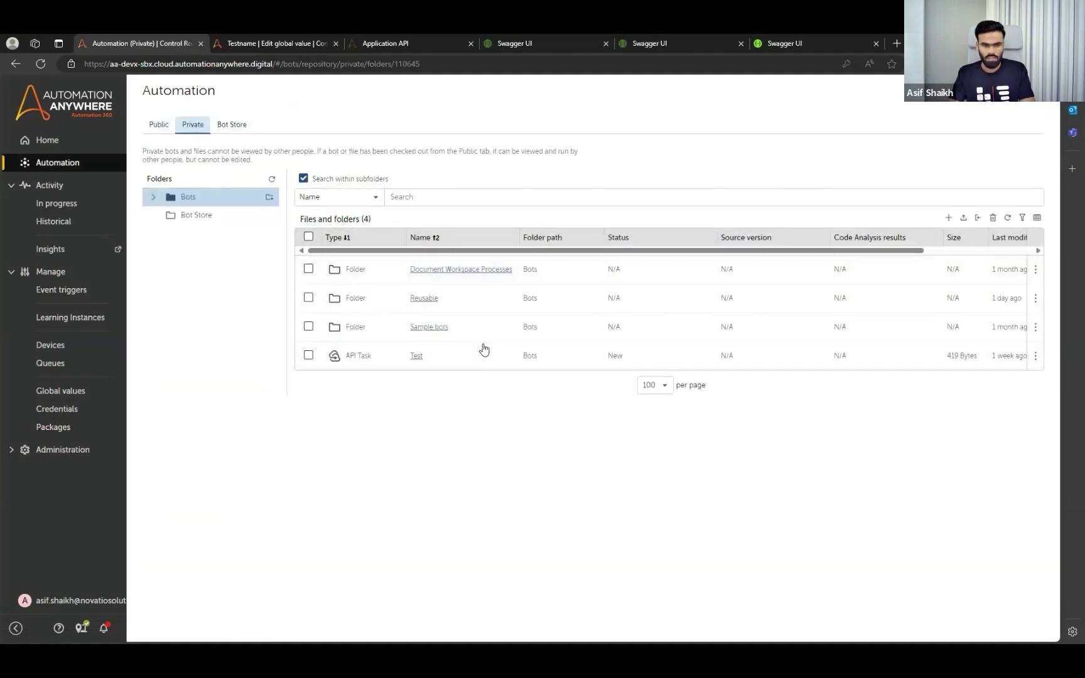
left_click(416, 357)
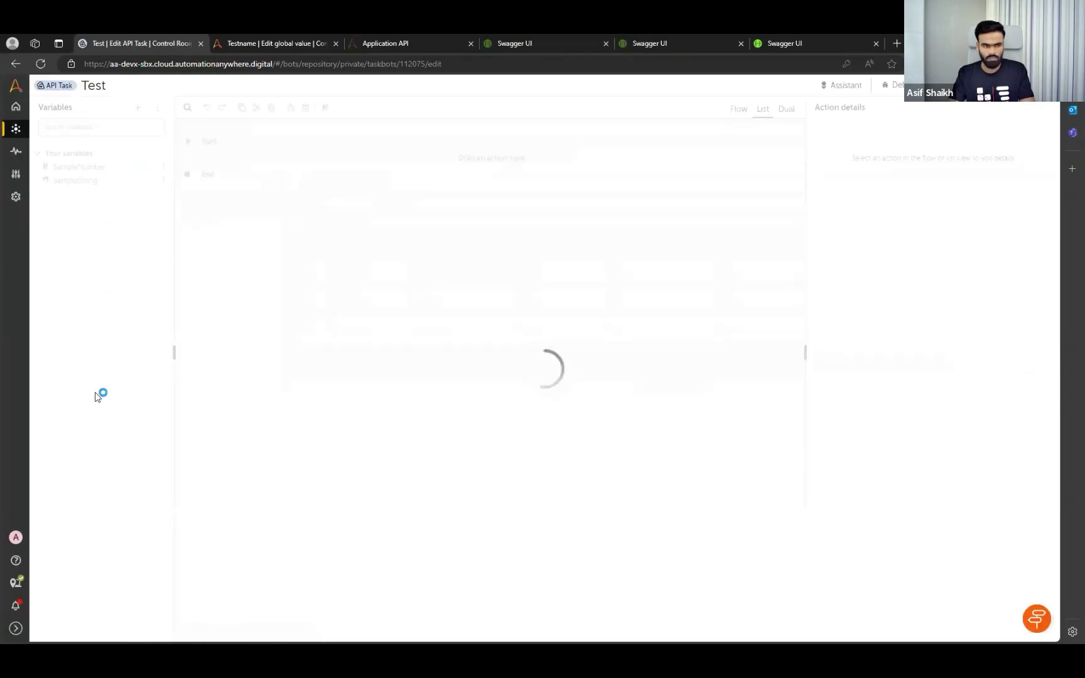
left_click(81, 176)
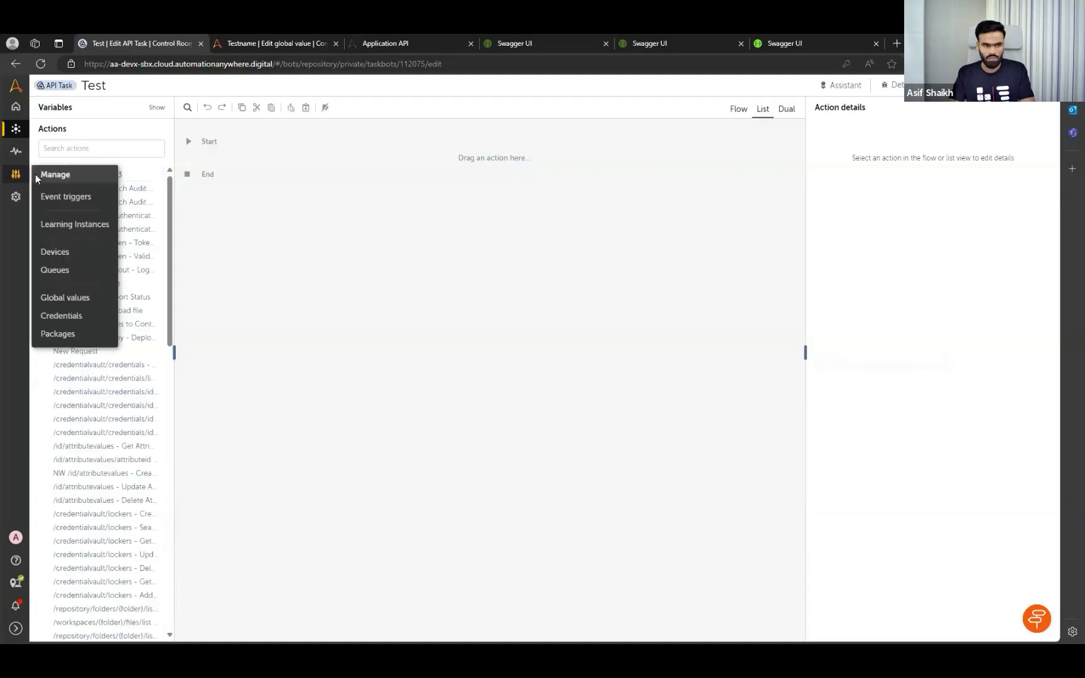
Add the Fetch Audit Data Copy, Token Refresh, Deploy Bot and Update Credential actions to the Test task and save it.
left_click_drag(129, 188, 242, 188)
double_click(76, 203)
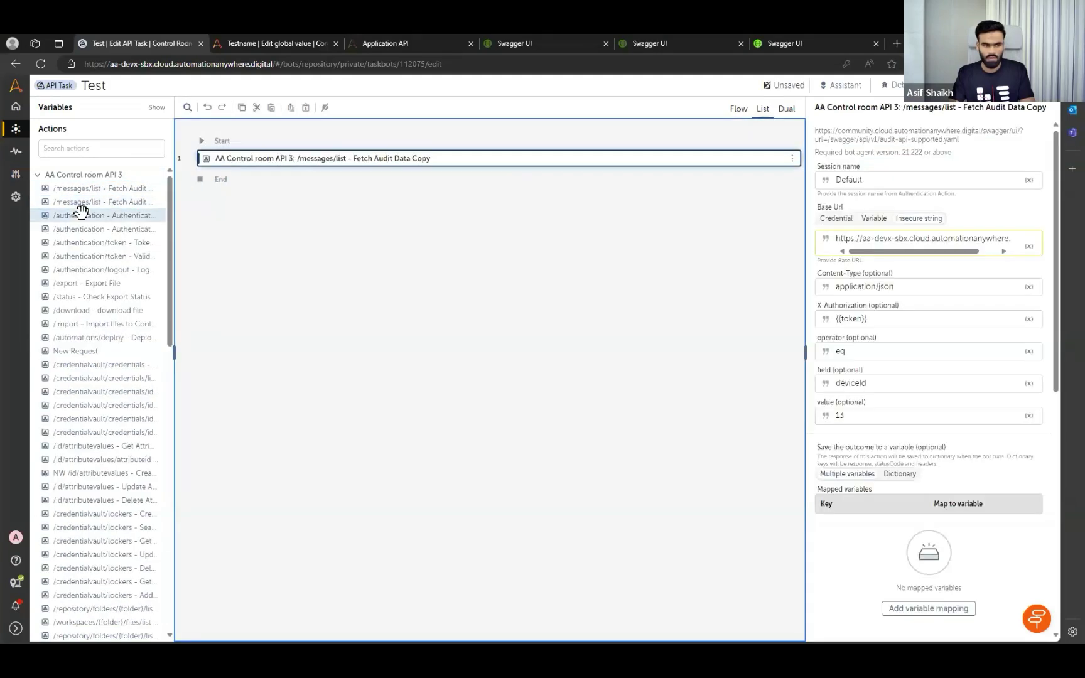
double_click(91, 337)
double_click(95, 405)
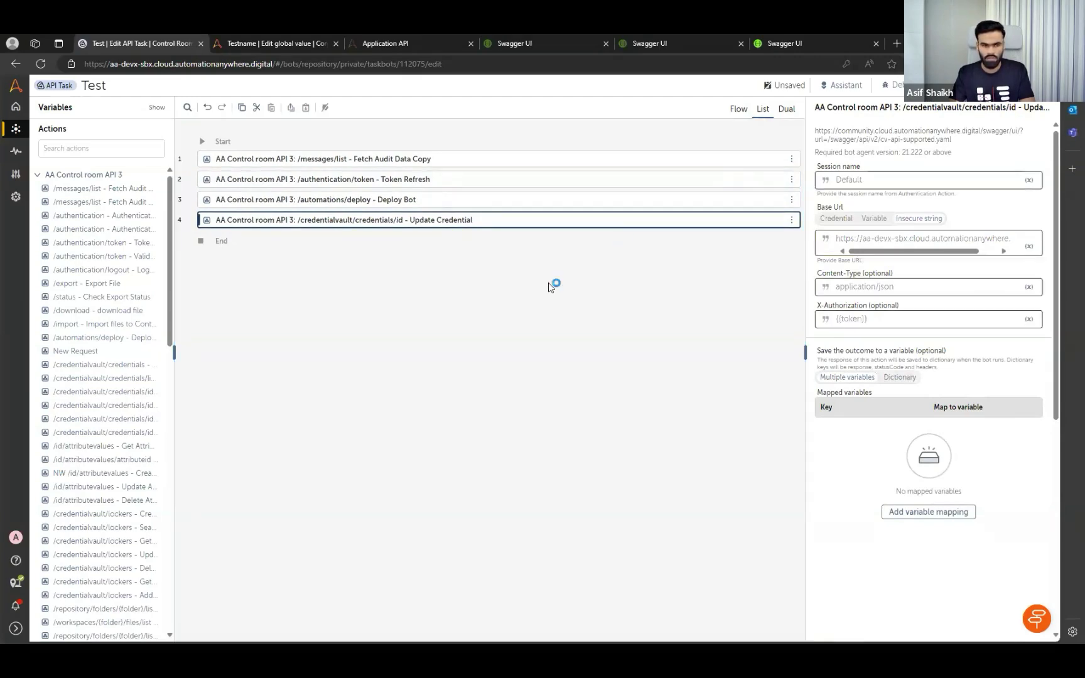
key("ctrl+s")
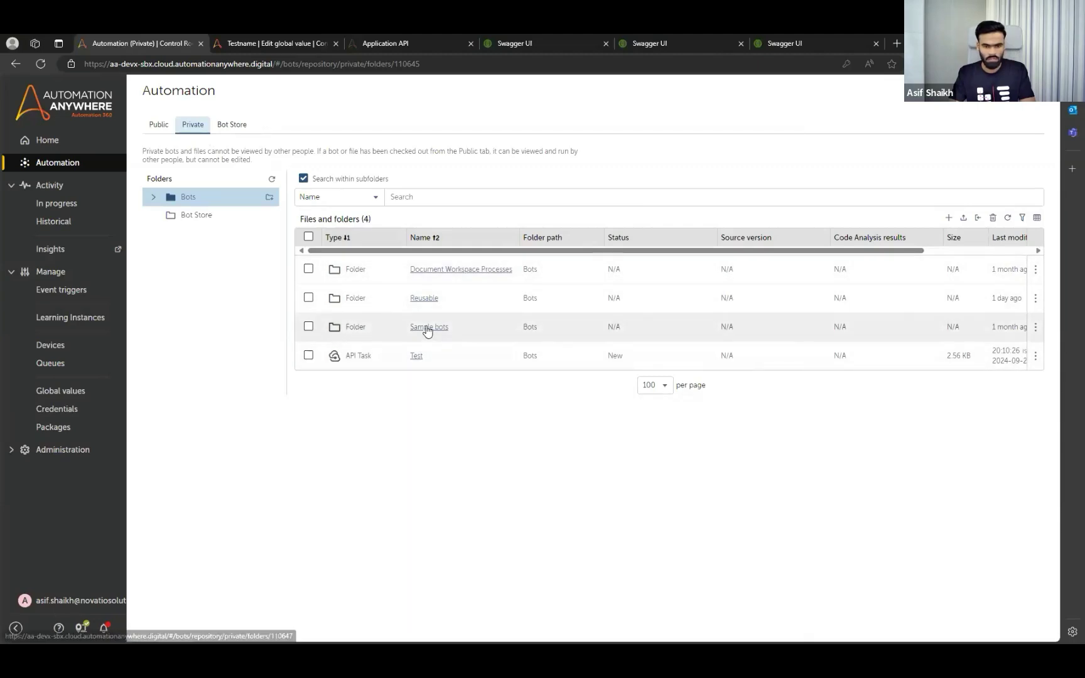
Open the GetToken task bot from the private Reusable\AA_CR_APIs folder in a new browser tab.
left_click(427, 326)
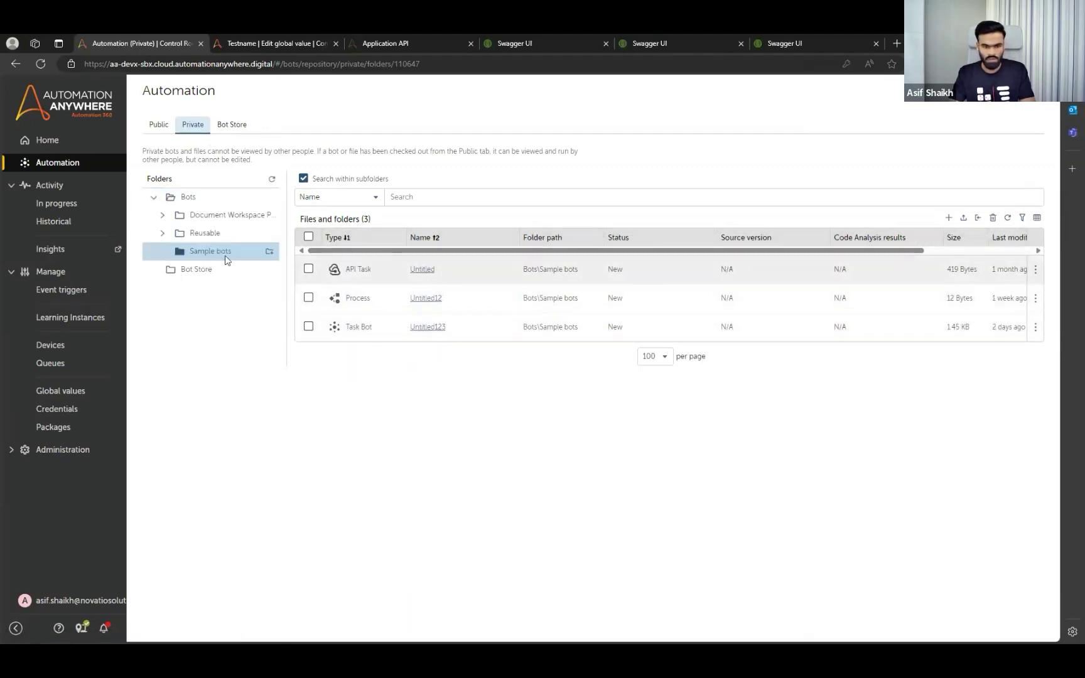
left_click(188, 232)
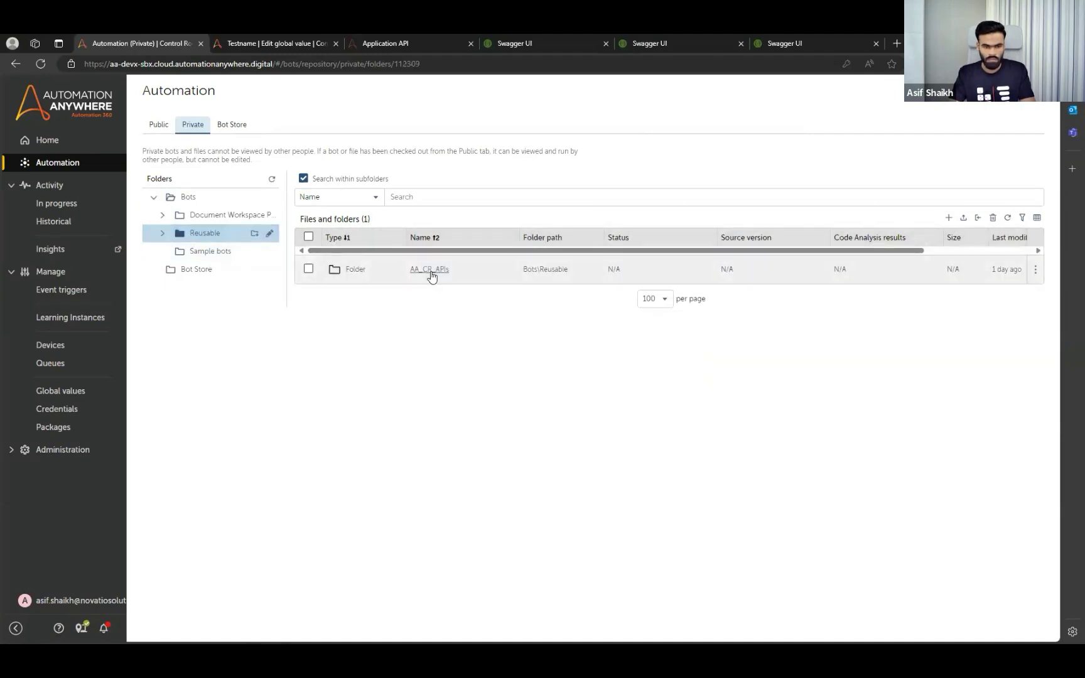
left_click(431, 270)
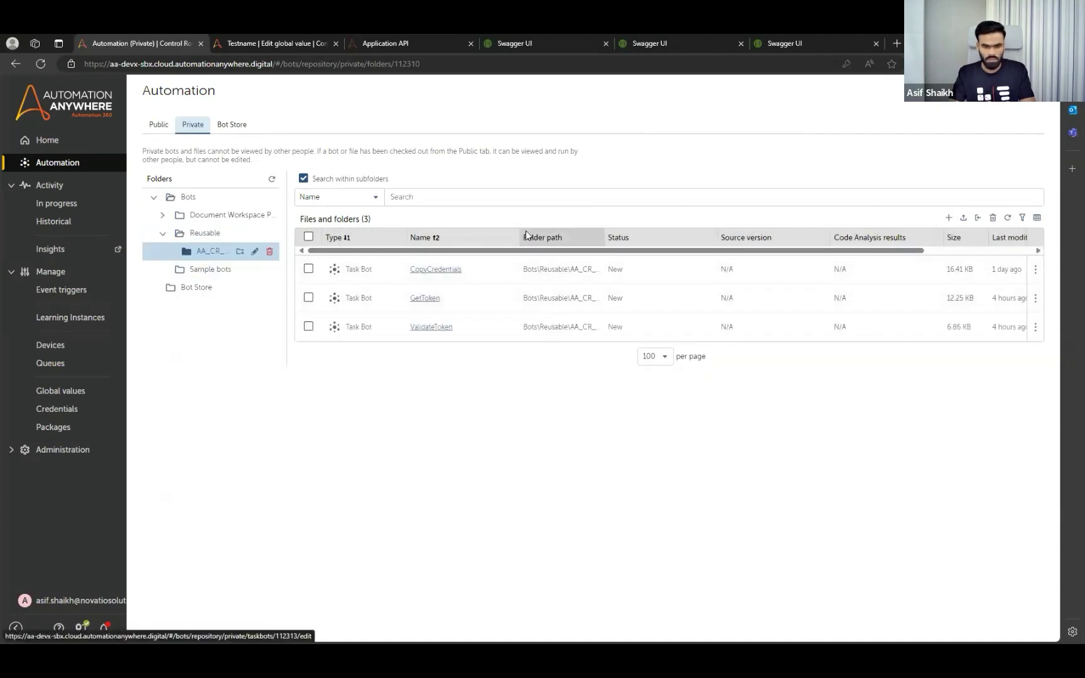
middle_click(426, 298)
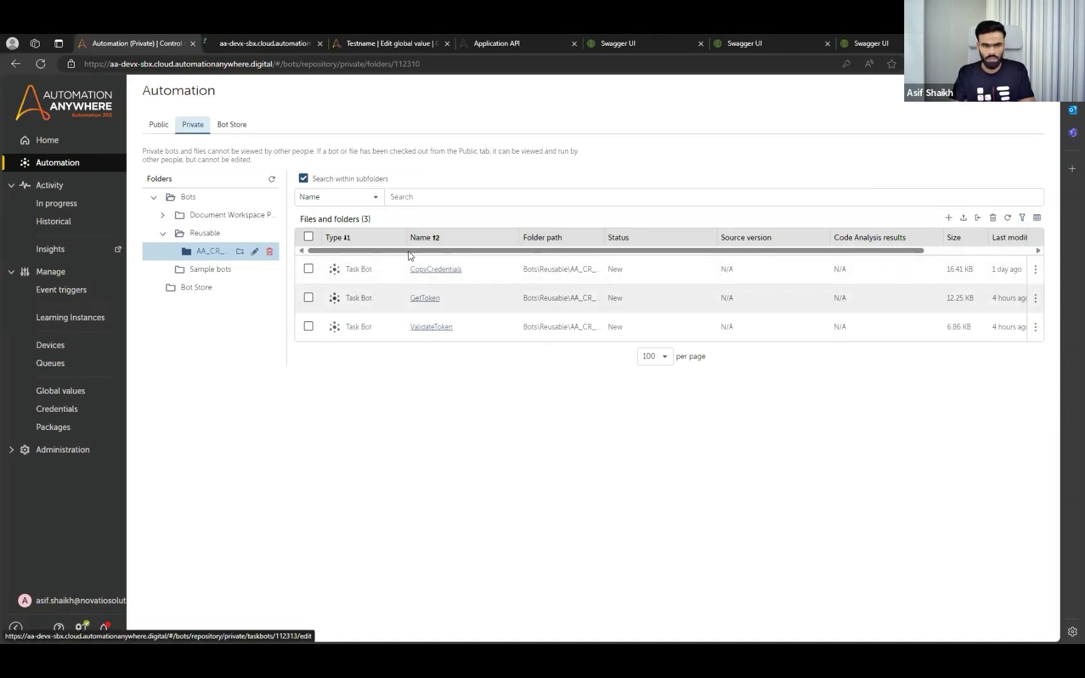
left_click(264, 42)
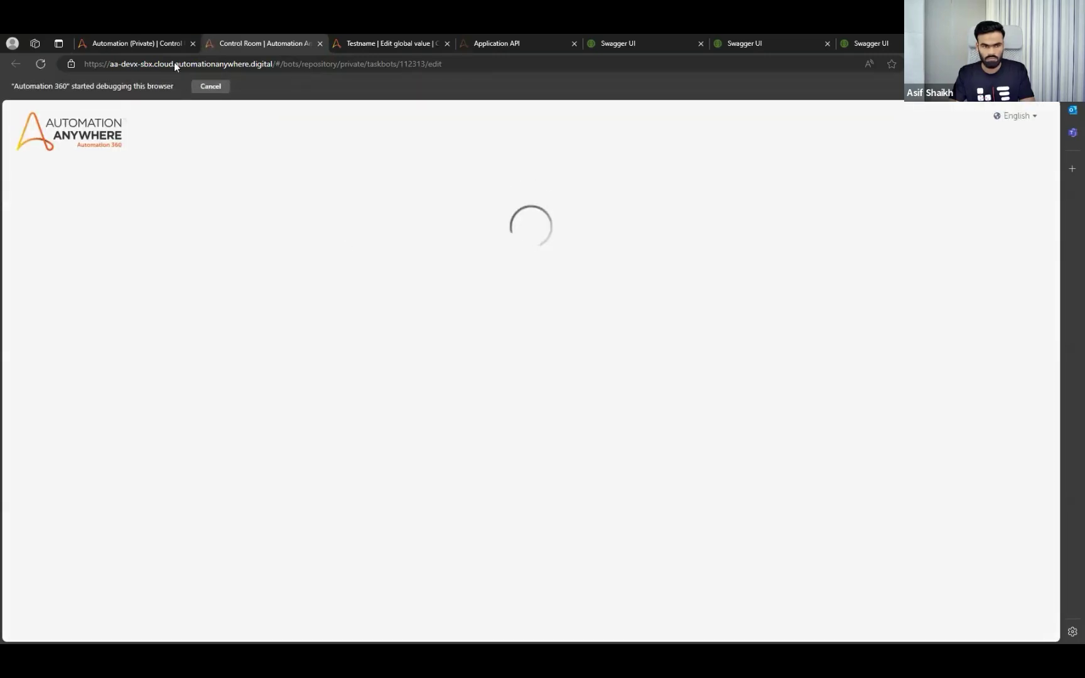
left_click(148, 44)
left_click(259, 39)
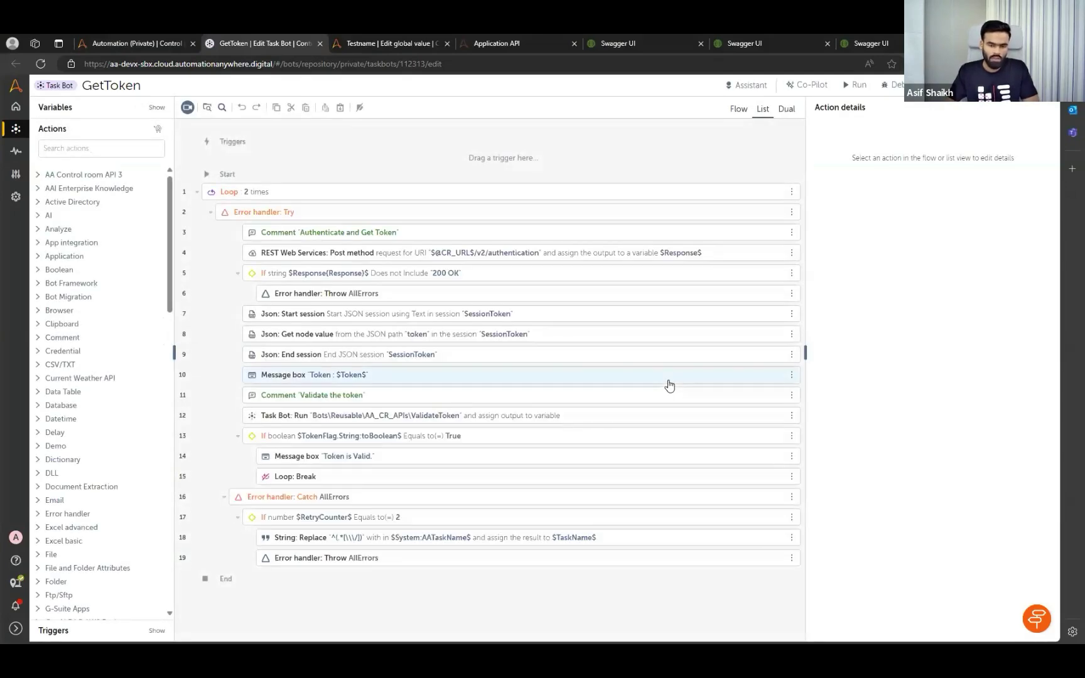
Examine the URI, headers and JSON body parameters of GetToken's REST Web Services Post method action on line 4.
left_click(324, 253)
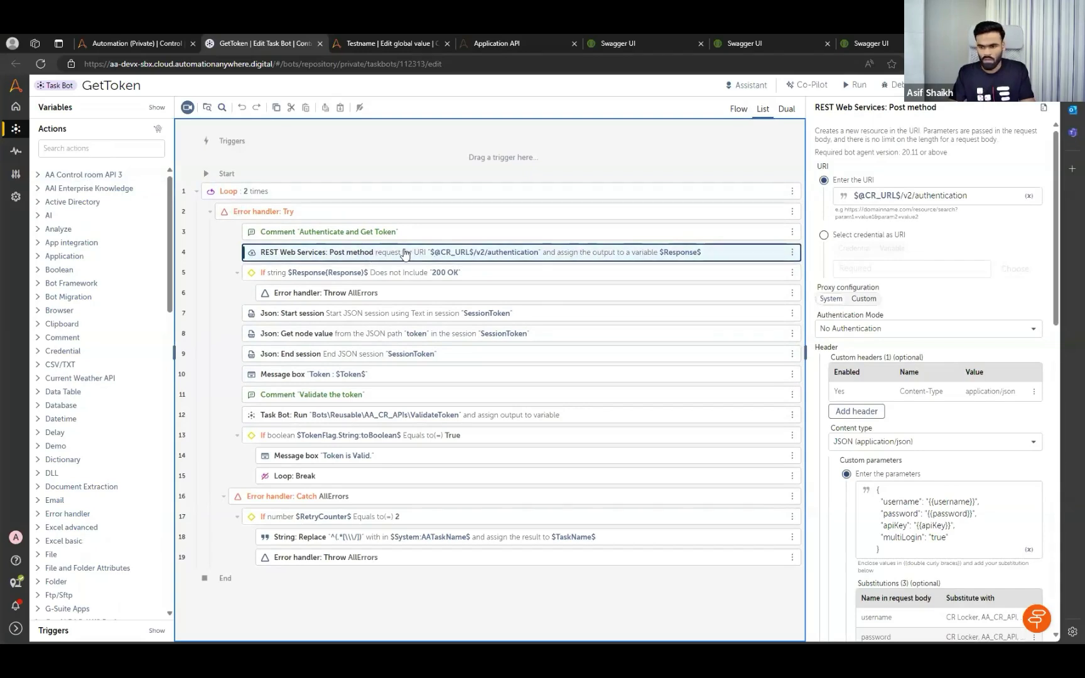
left_click_drag(975, 196, 844, 198)
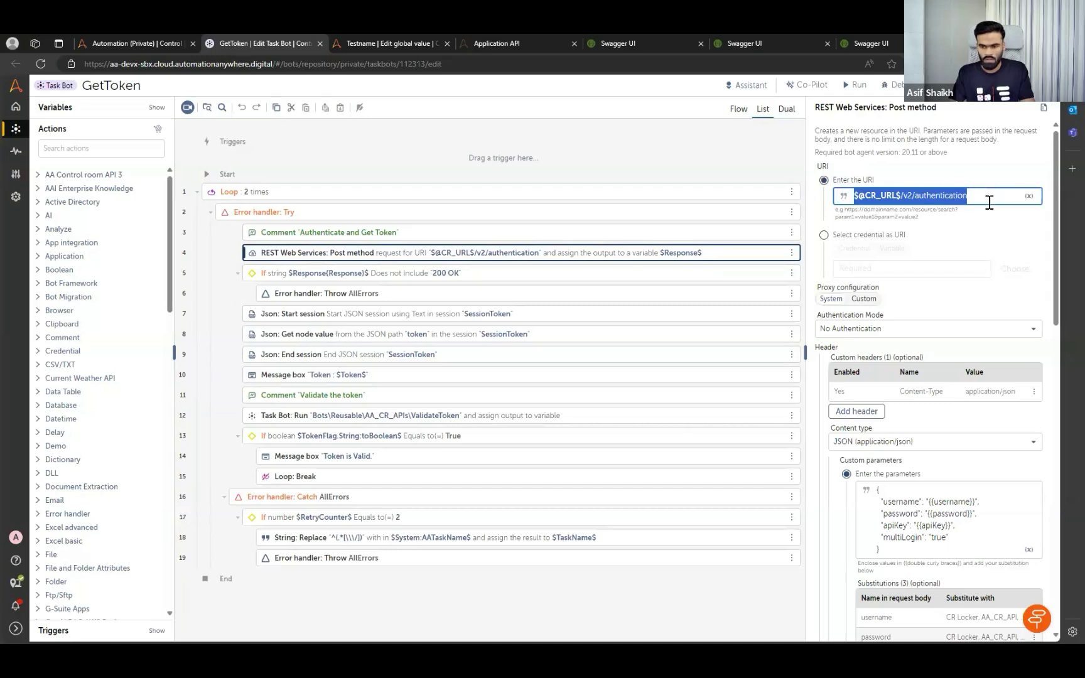
scroll(887, 383, "down", 1)
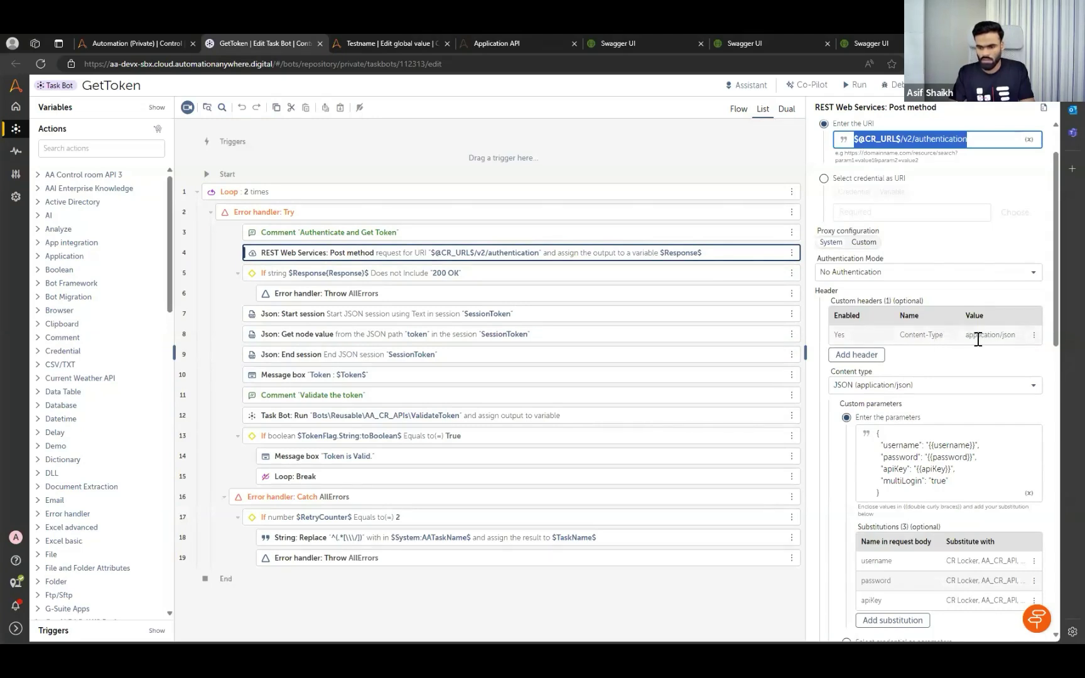
scroll(923, 334, "down", 1)
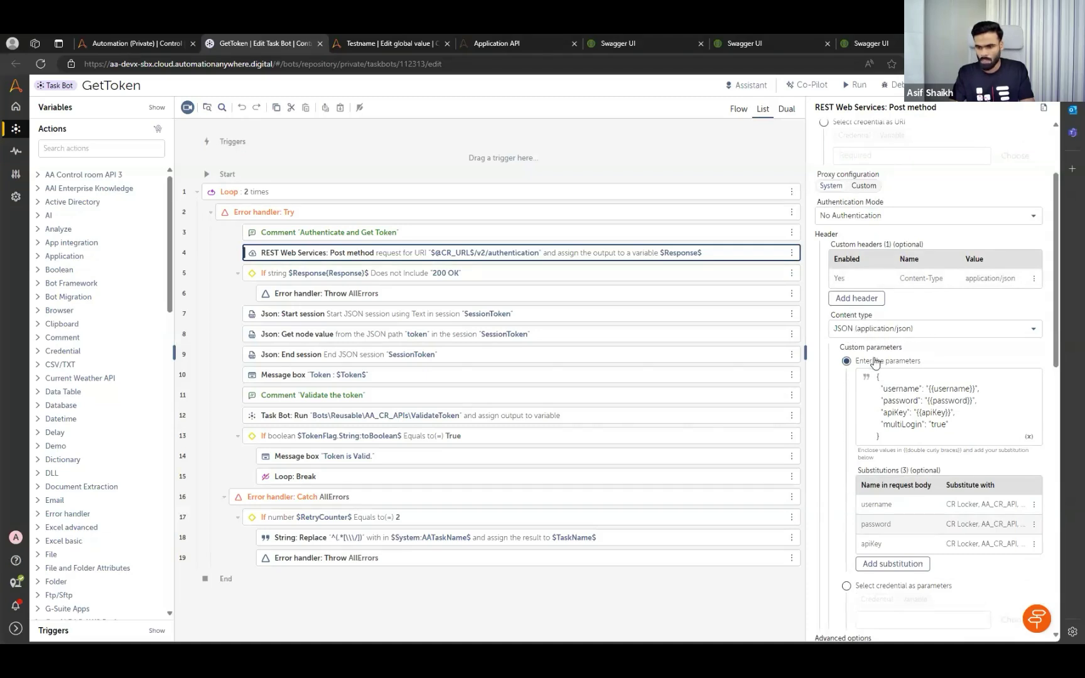
left_click_drag(881, 386, 899, 439)
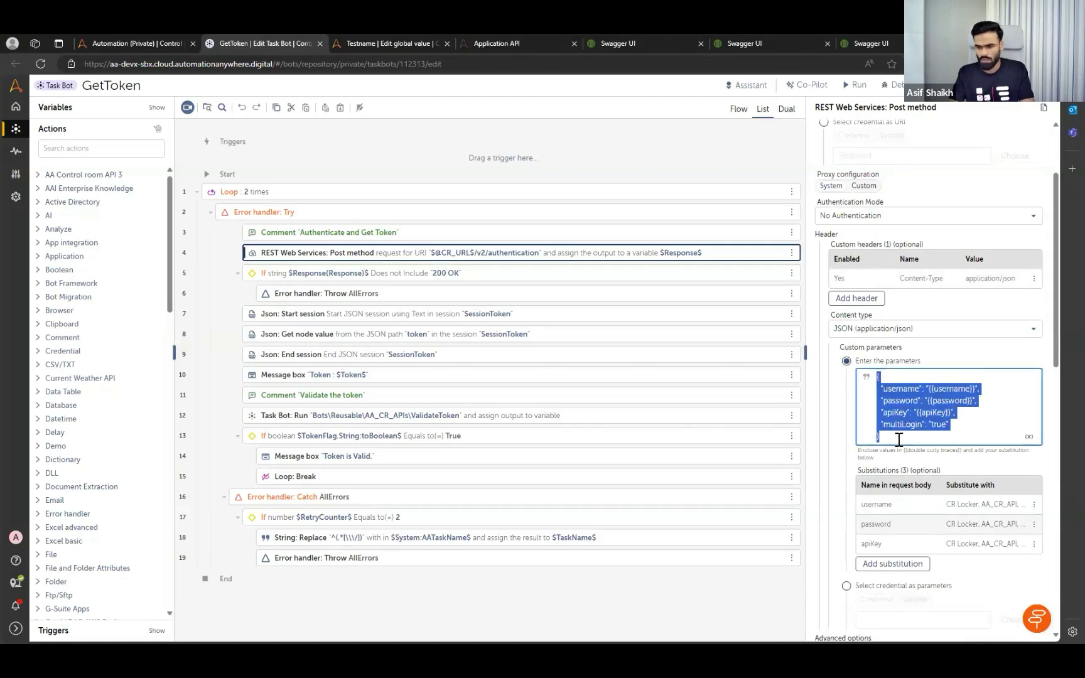
double_click(943, 389)
left_click(946, 401)
double_click(937, 412)
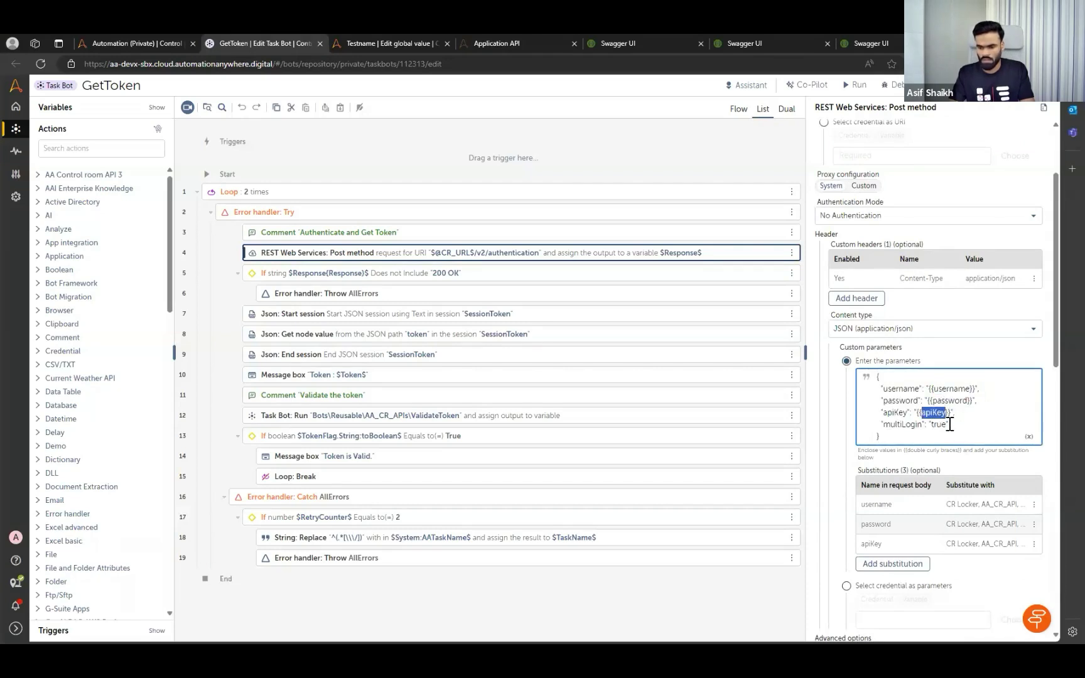
Examine the Post method's username, password and apiKey credential substitutions, including the username substitution's details, and its output variable.
scroll(932, 474, "down", 2)
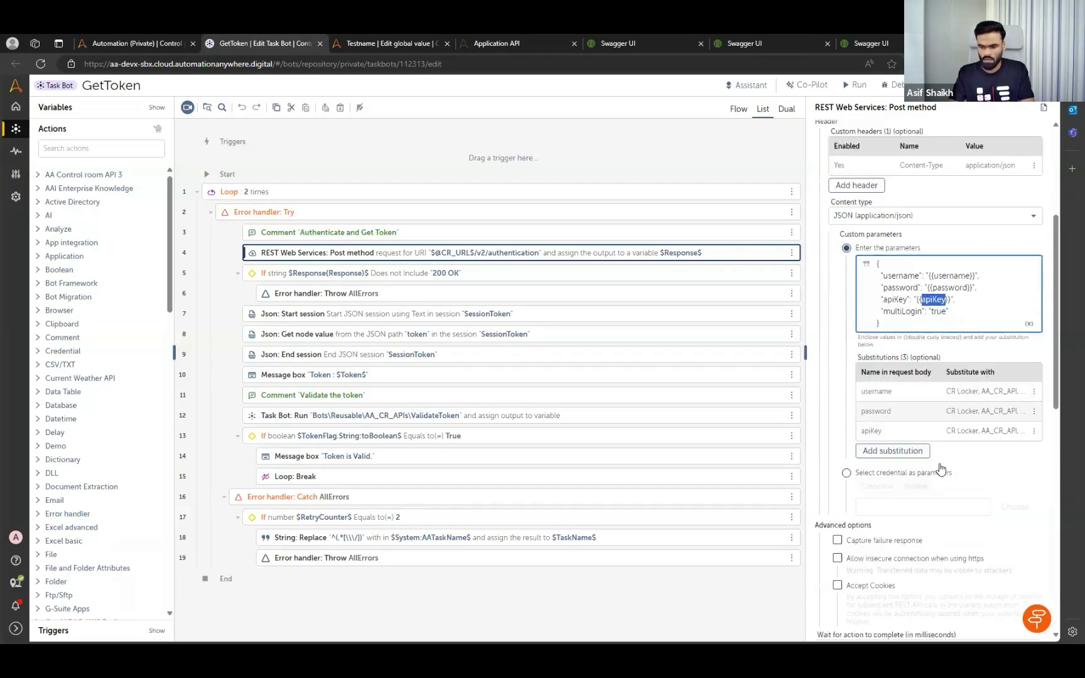
left_click(1034, 393)
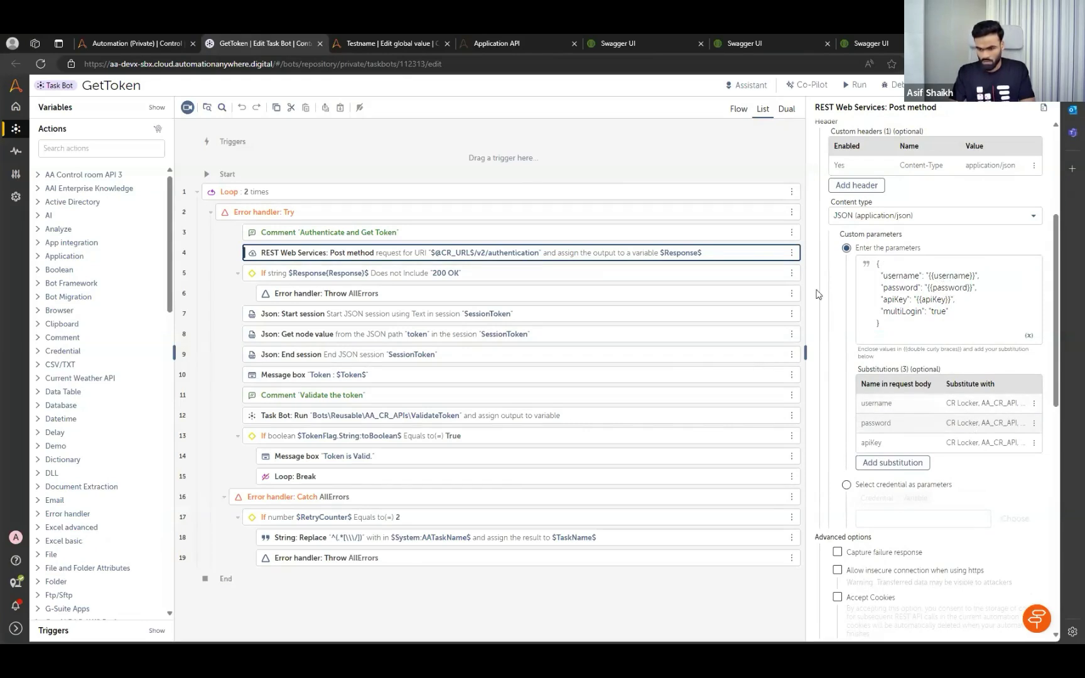
left_click_drag(806, 272, 734, 274)
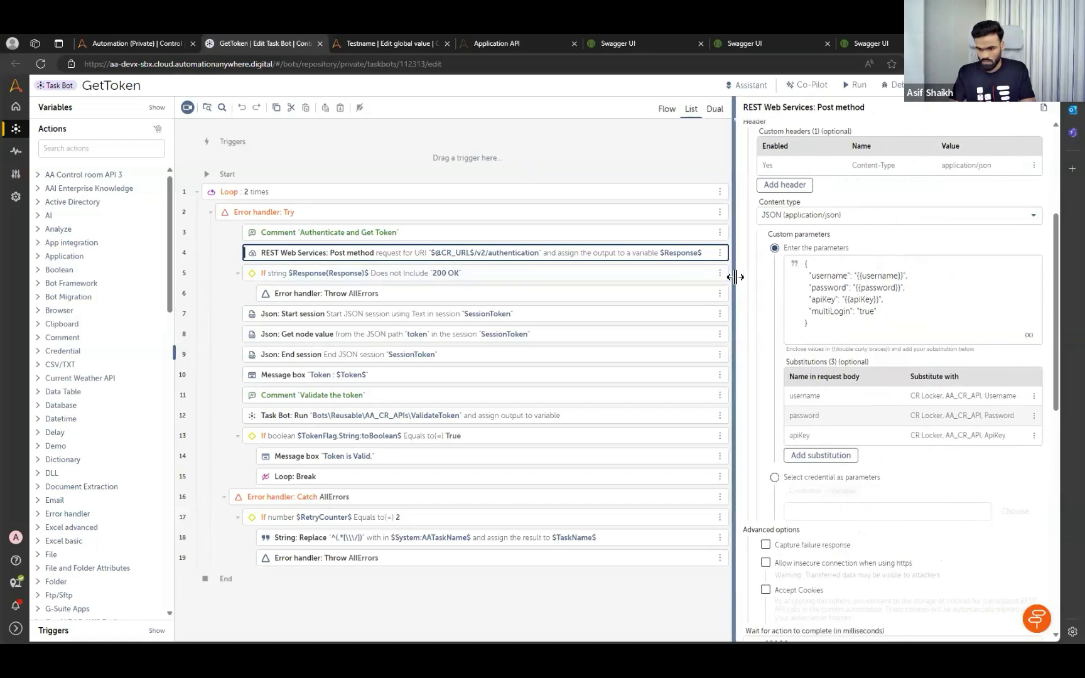
left_click(1034, 397)
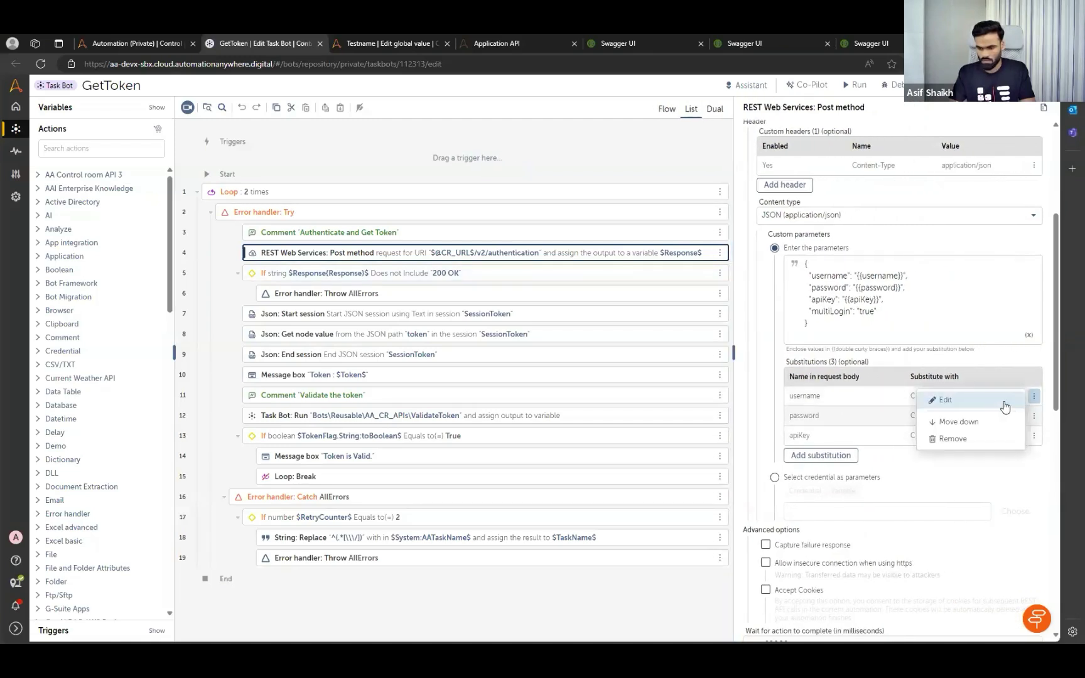
left_click(1004, 405)
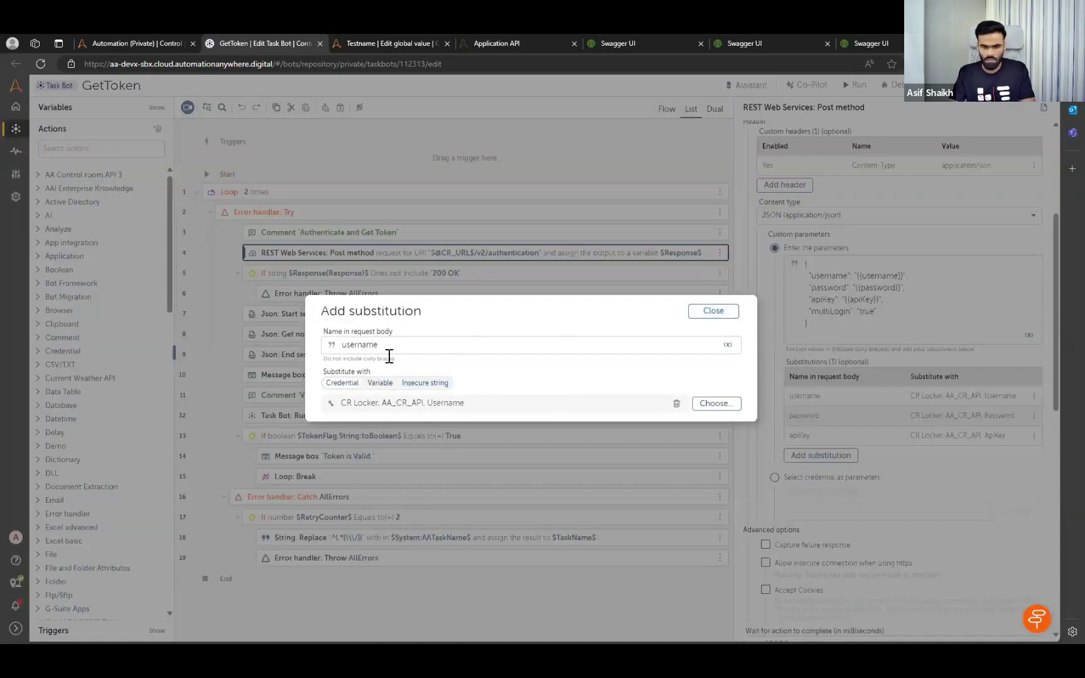
left_click_drag(368, 344, 690, 339)
left_click(713, 311)
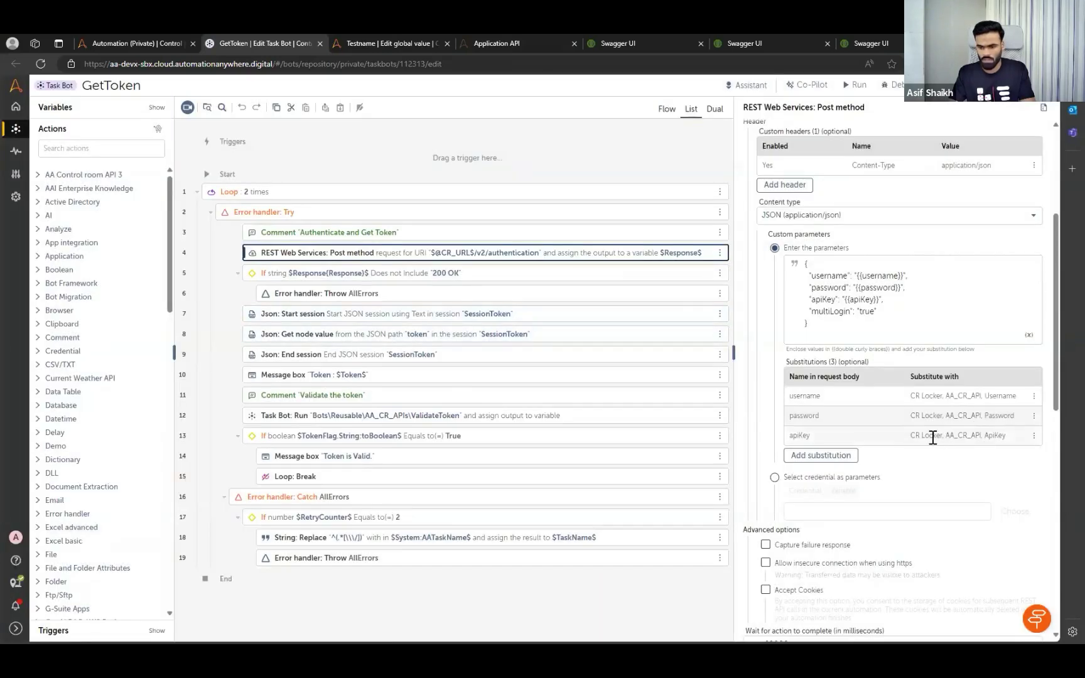
scroll(933, 437, "down", 4)
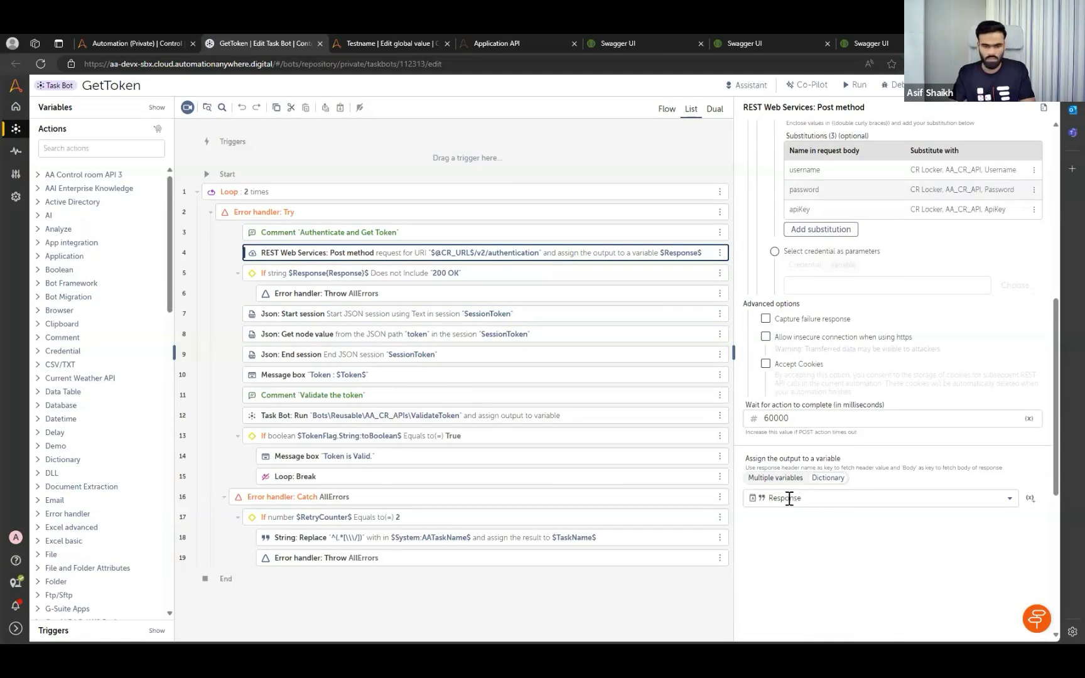
Review GetToken's response check on line 5 and the JSON session actions on lines 7 to 9 that extract the token.
left_click(419, 280)
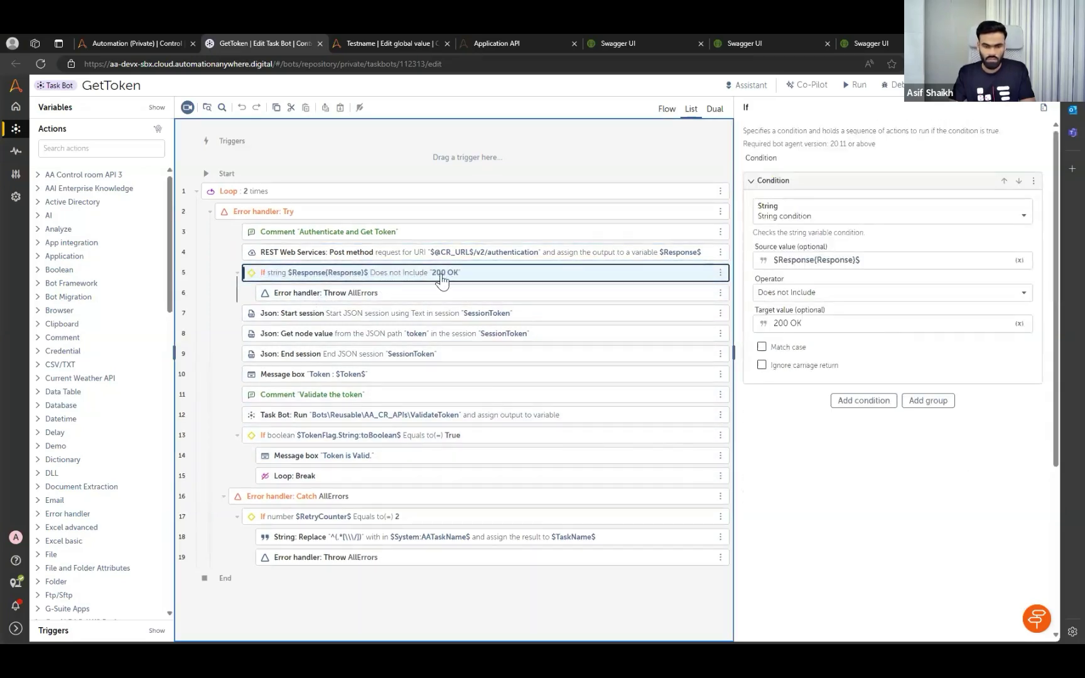
left_click(359, 316)
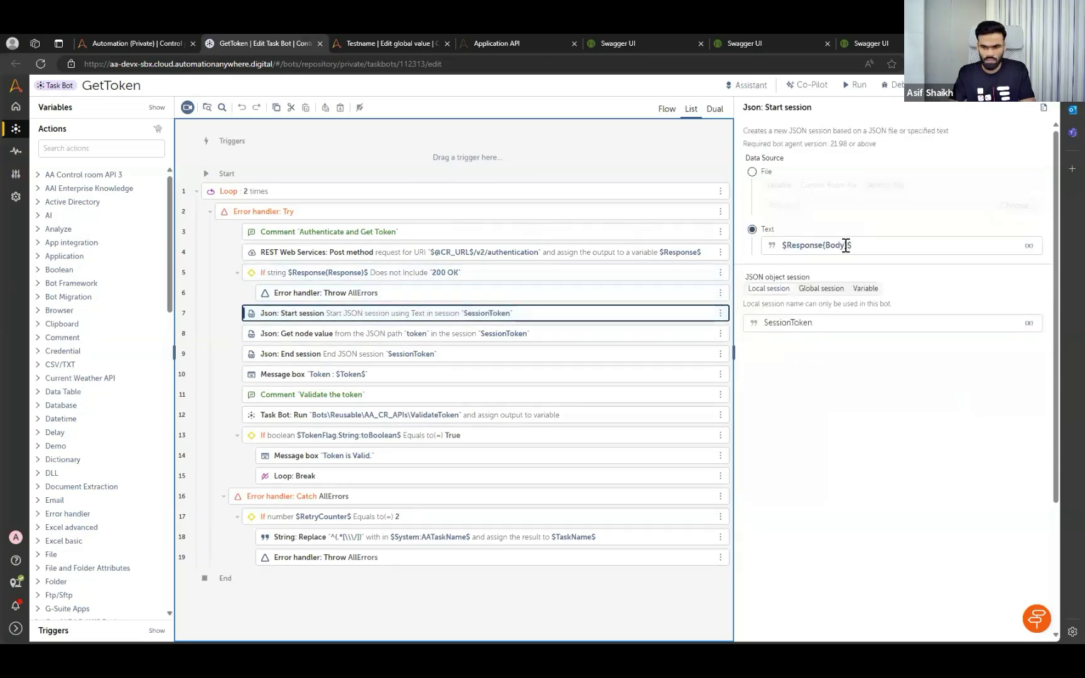
double_click(834, 245)
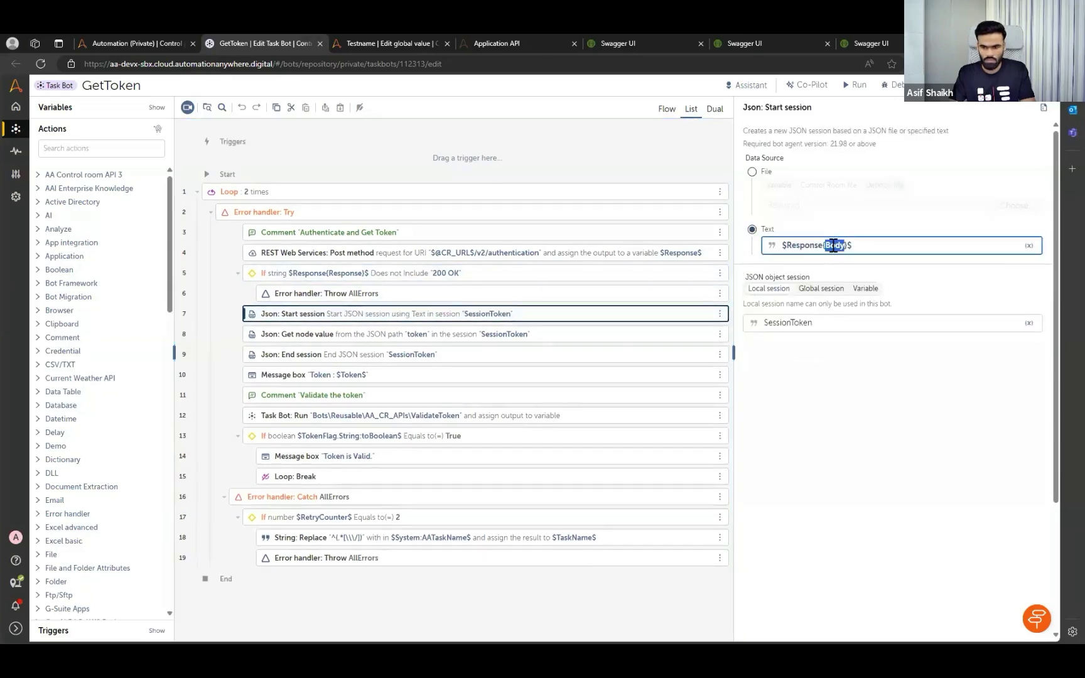
left_click(422, 338)
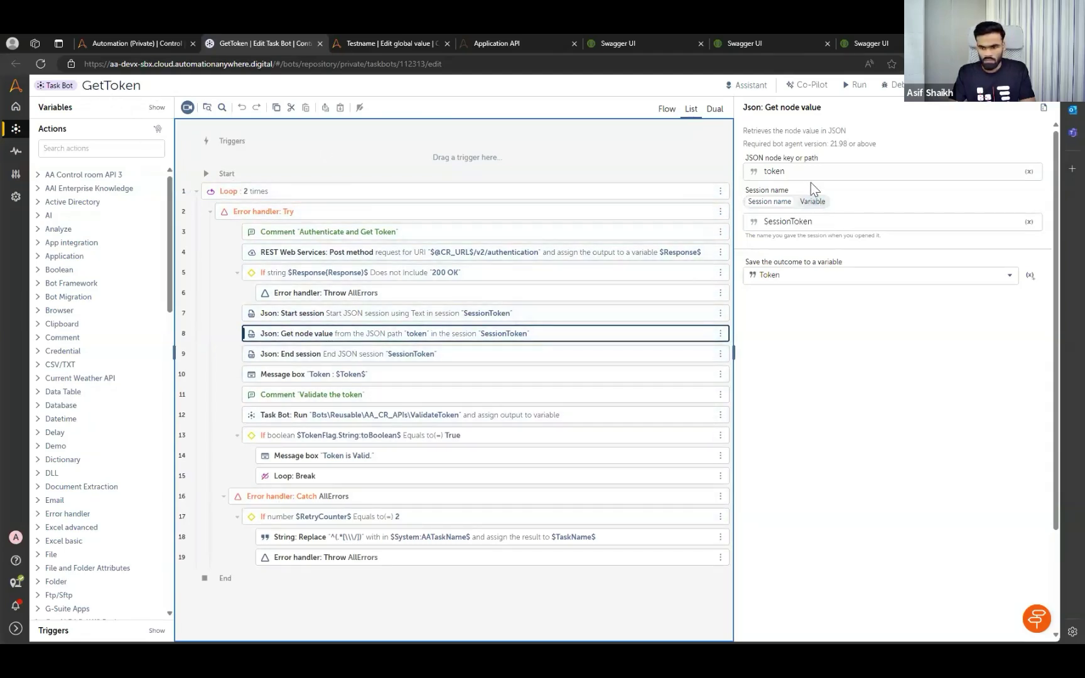
double_click(767, 171)
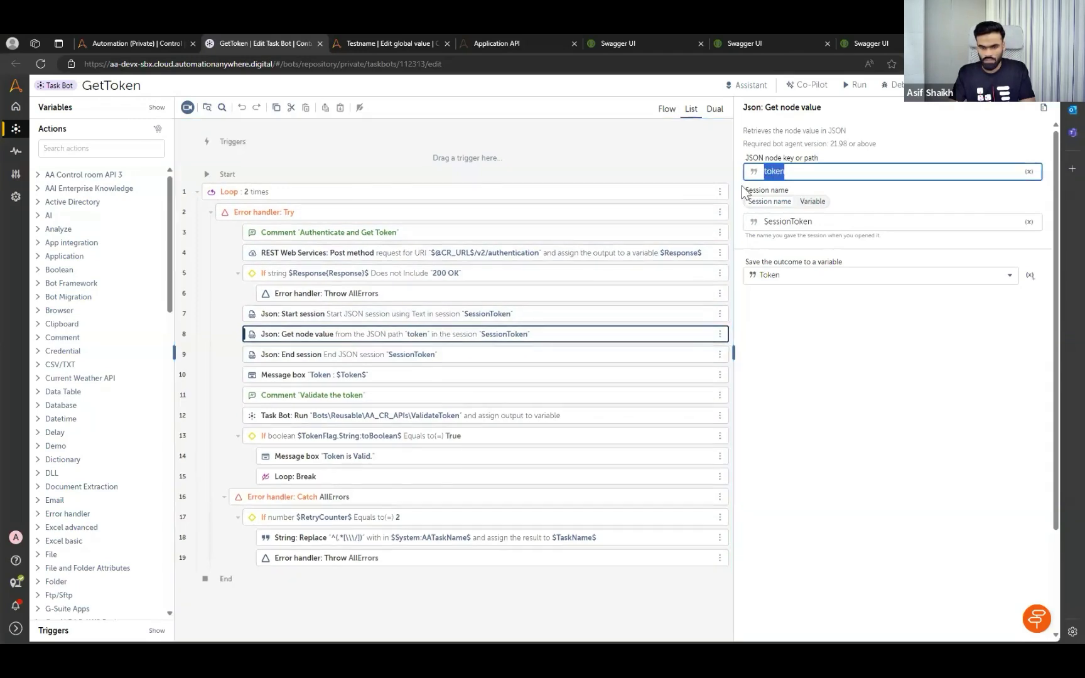
left_click(339, 361)
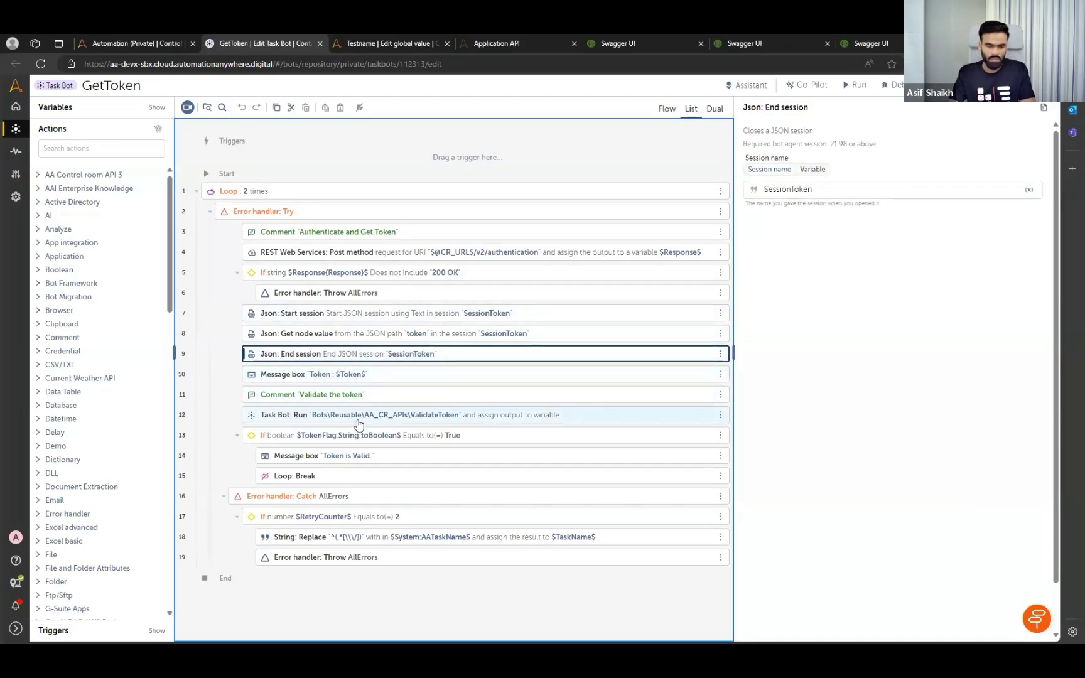
Examine the ValidateToken path and the In_Token input value of the Task Bot Run action on line 12.
left_click(358, 421)
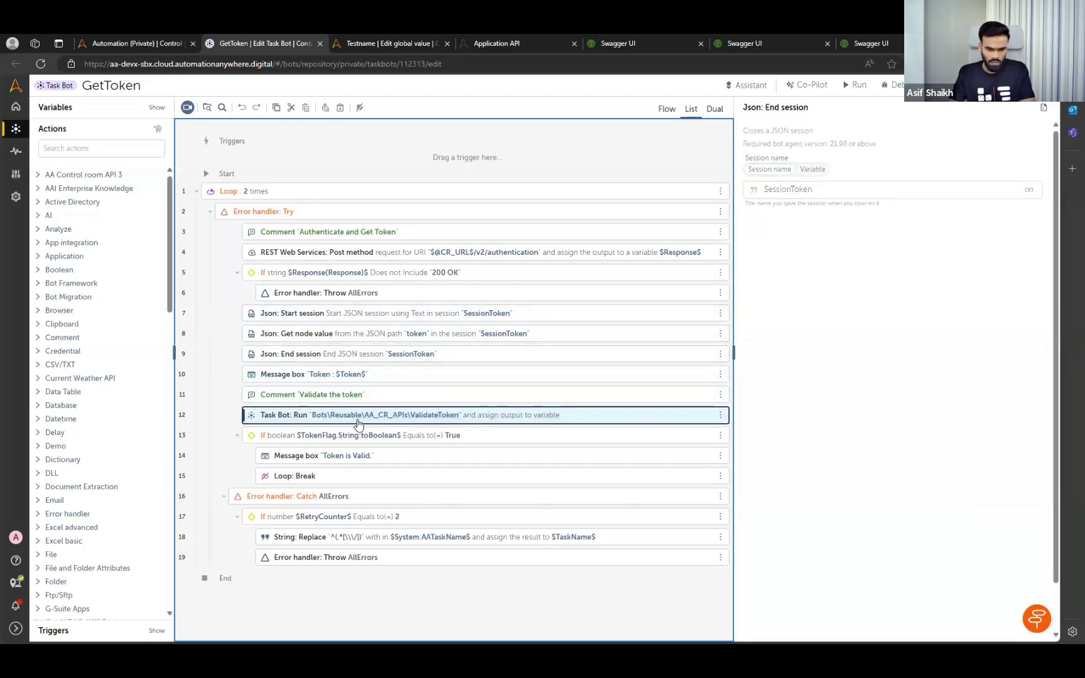
left_click_drag(811, 244, 783, 245)
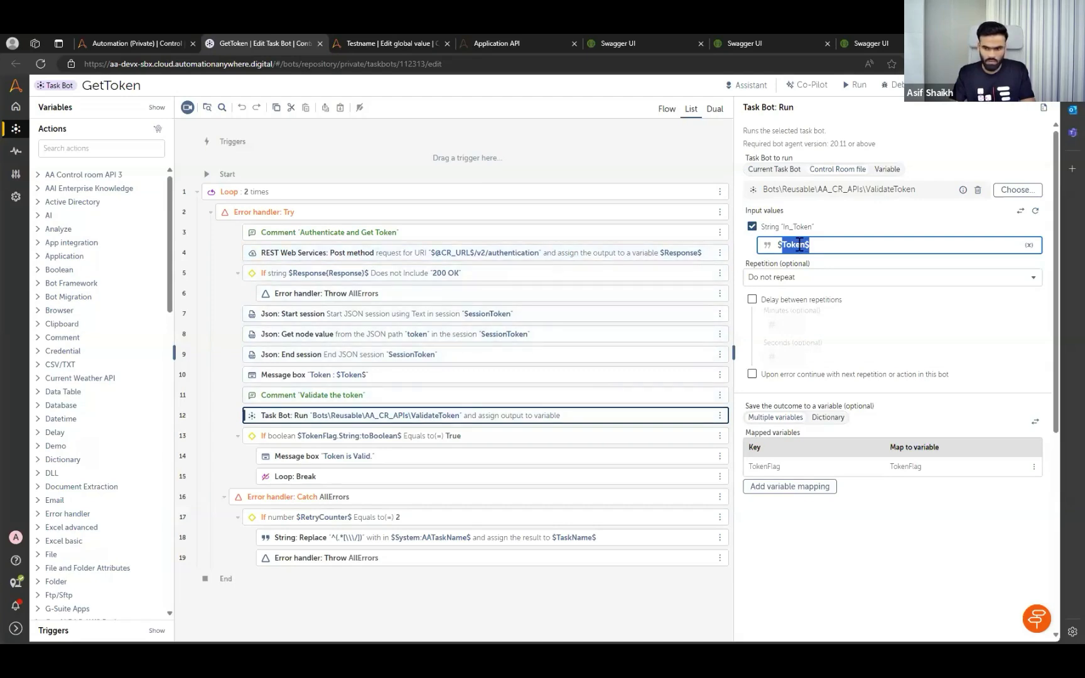
left_click_drag(865, 189, 917, 190)
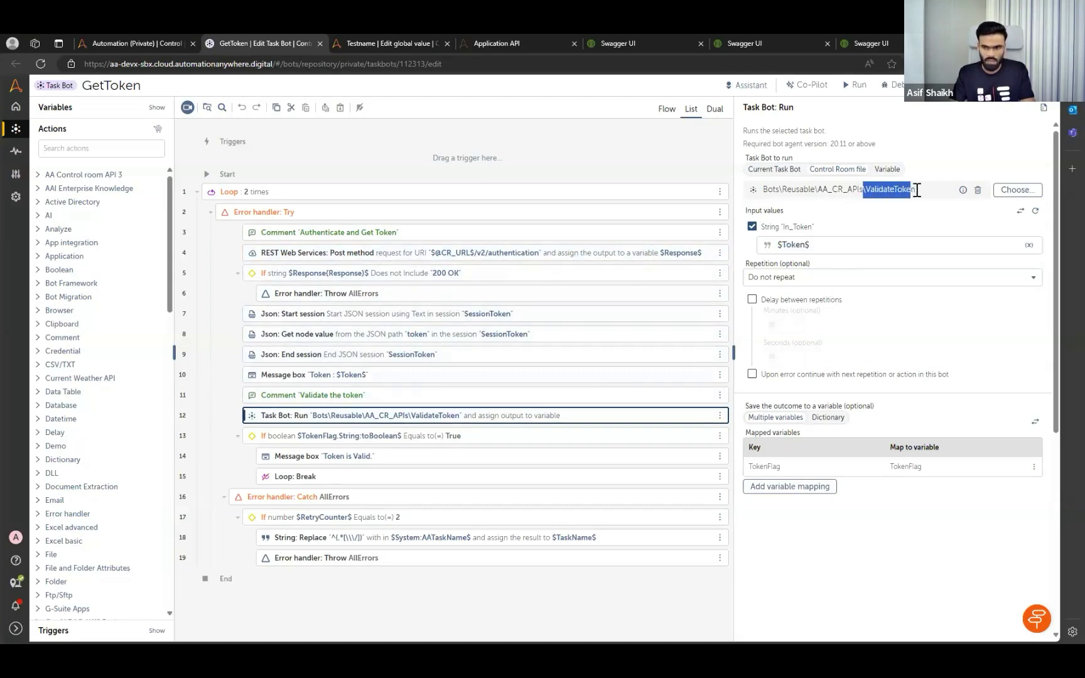
left_click(873, 196)
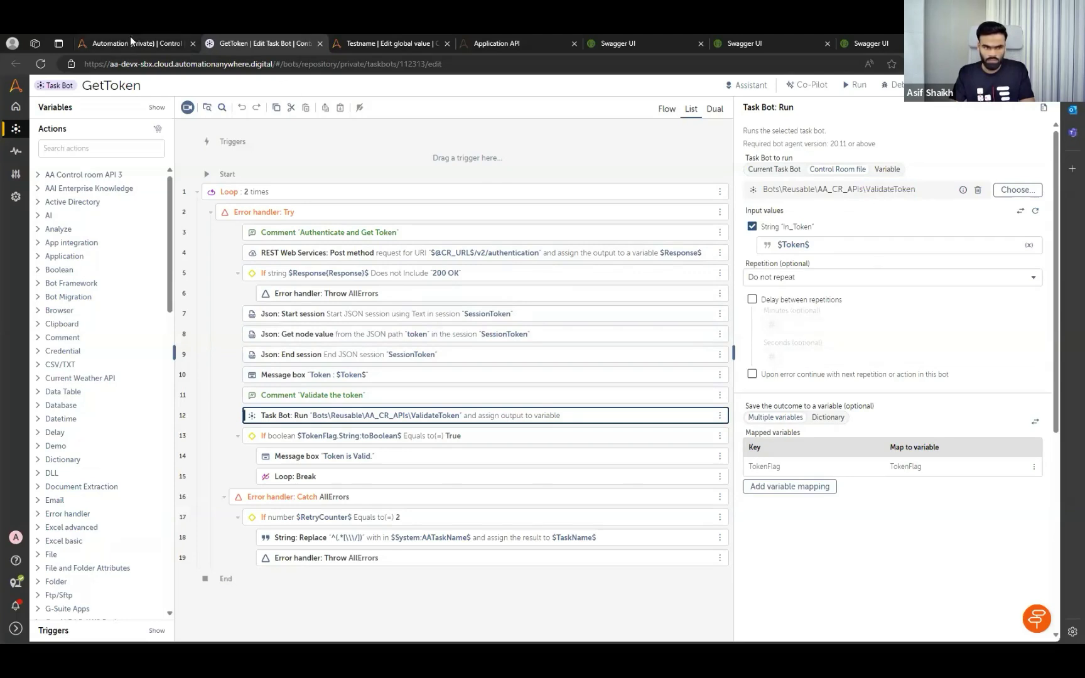
Open the ValidateToken task bot from the private Reusable\AA_CR_APIs folder in a new browser tab.
left_click(130, 38)
right_click(421, 326)
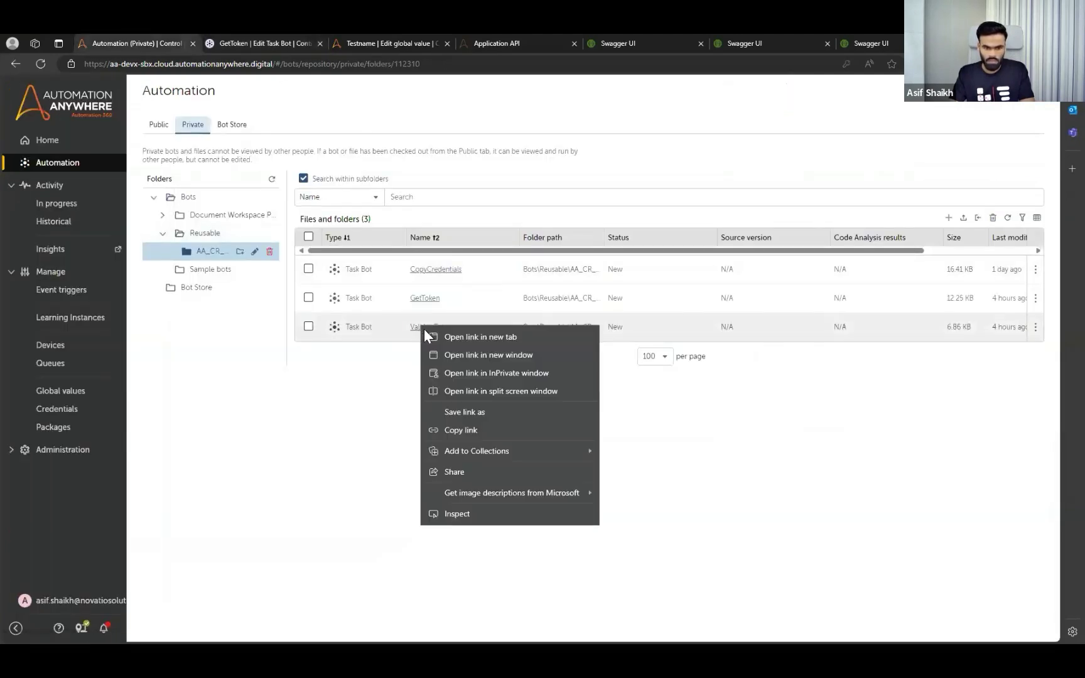
left_click(458, 338)
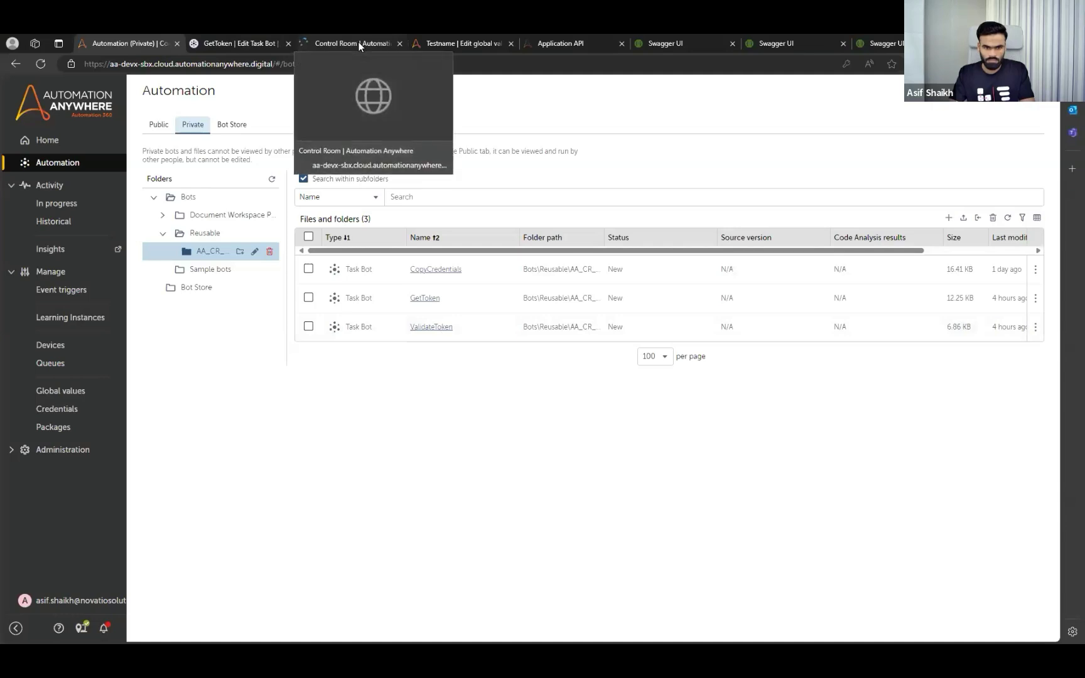
left_click(360, 44)
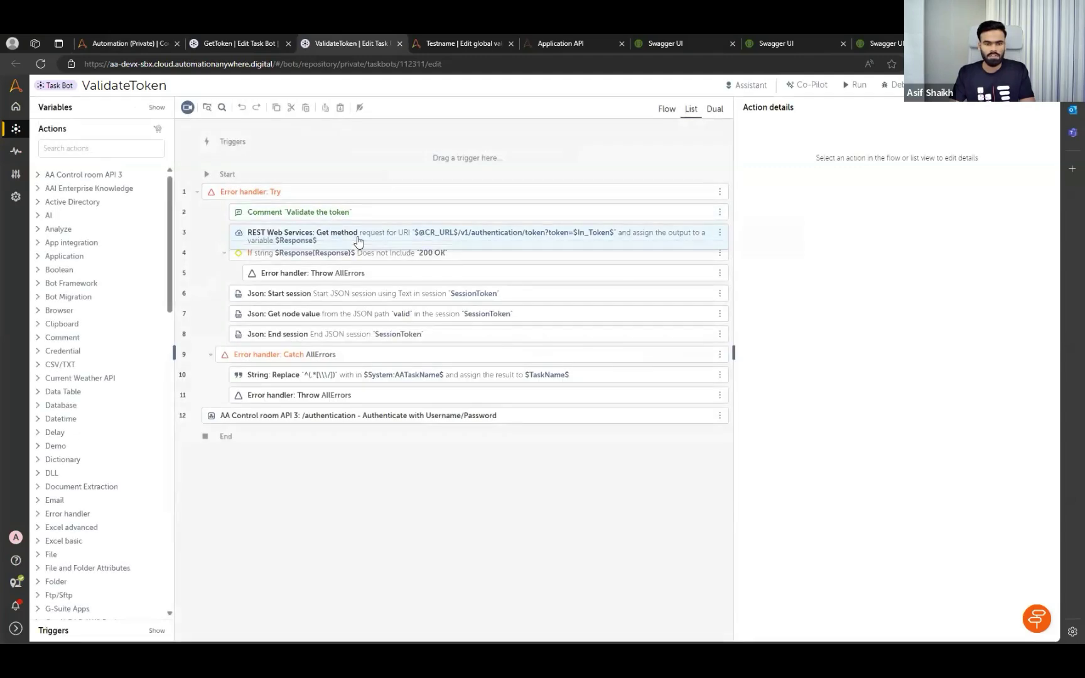
Examine ValidateToken's REST Get method URI and output and its JSON Get node value action, and return to the GetToken bot.
left_click(358, 242)
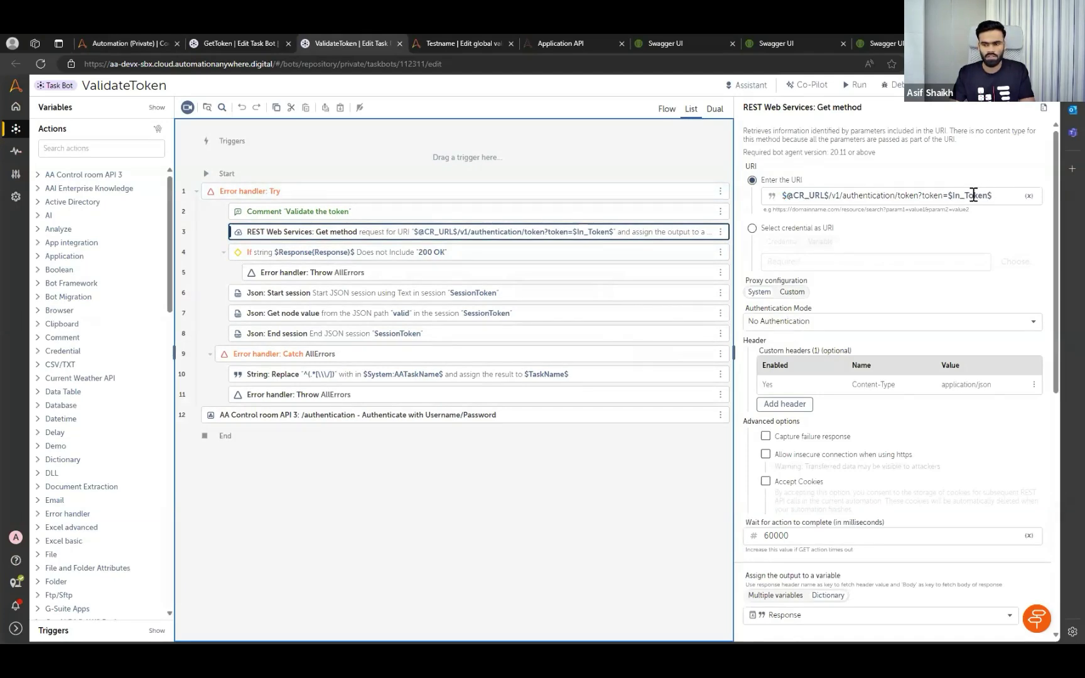
double_click(973, 195)
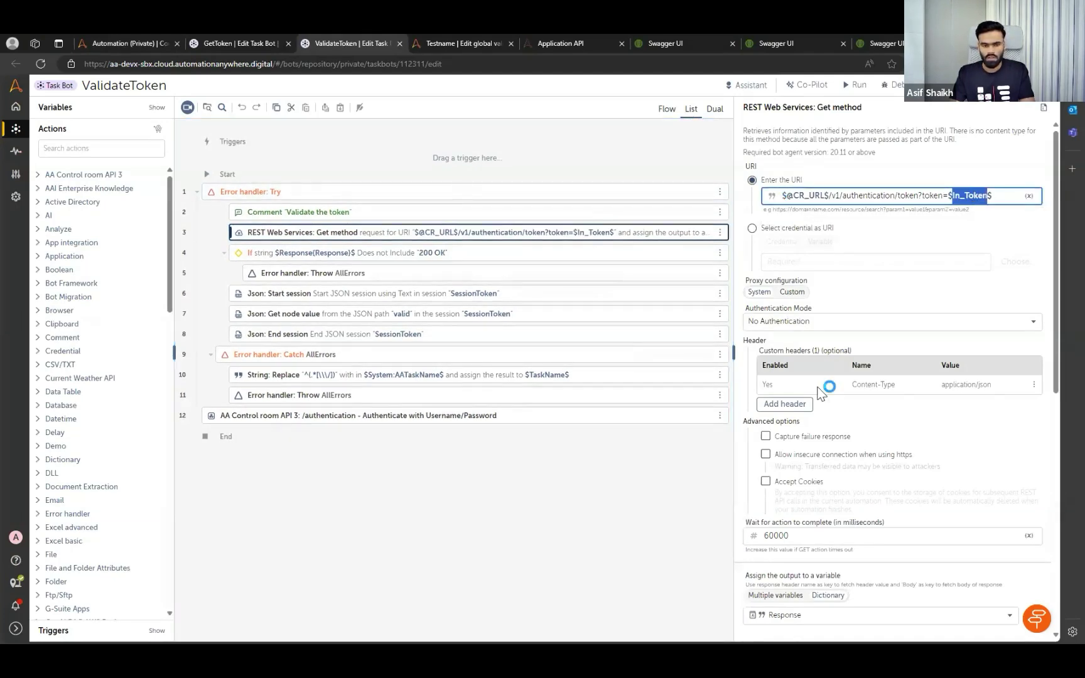
scroll(758, 501, "down", 2)
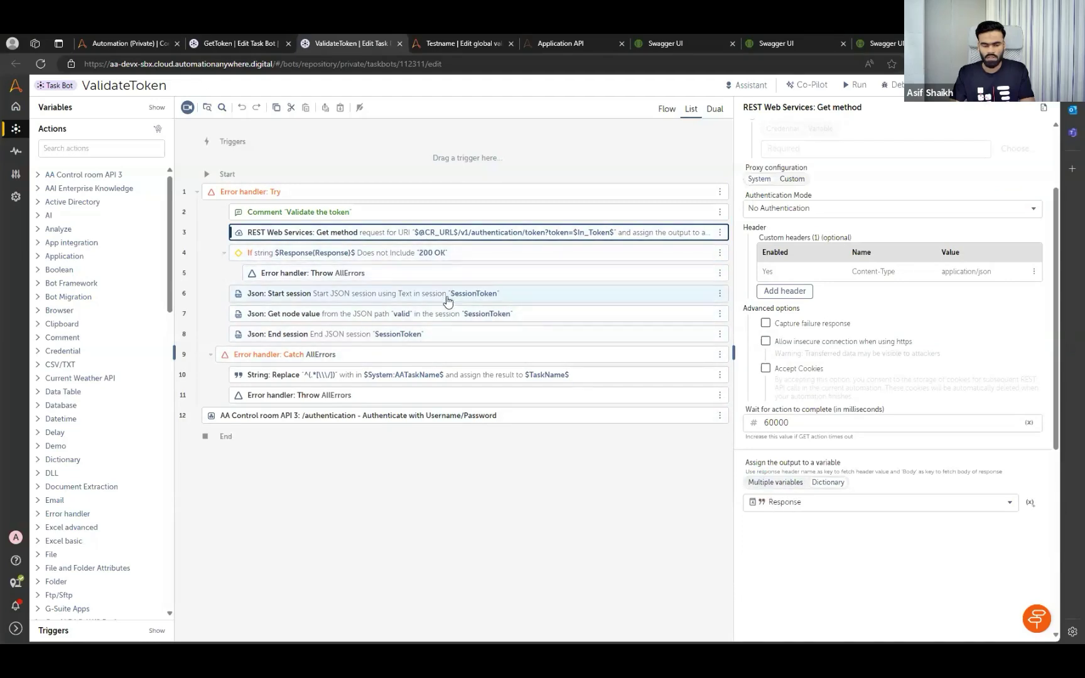
left_click(432, 319)
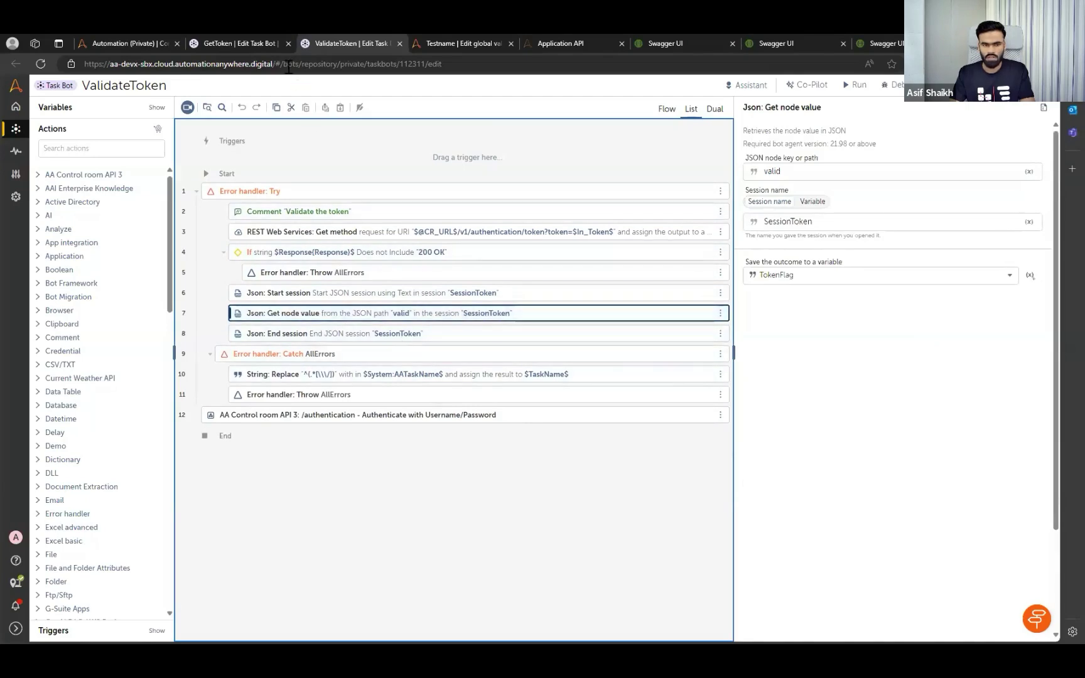
left_click(244, 43)
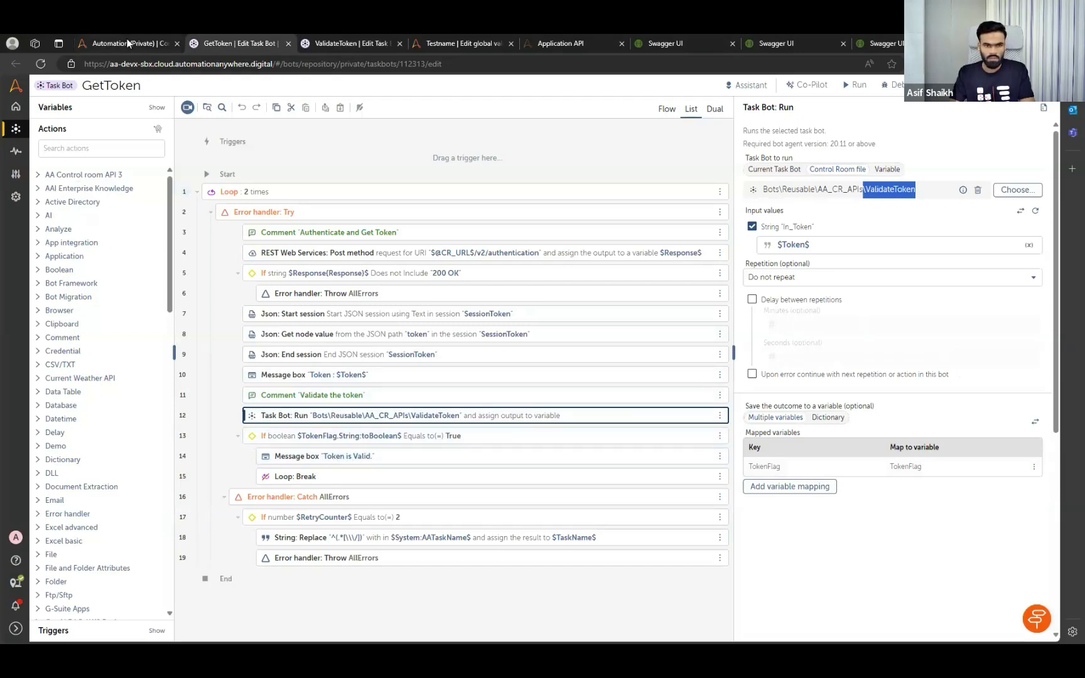
Try to run the GetToken task bot.
left_click(853, 86)
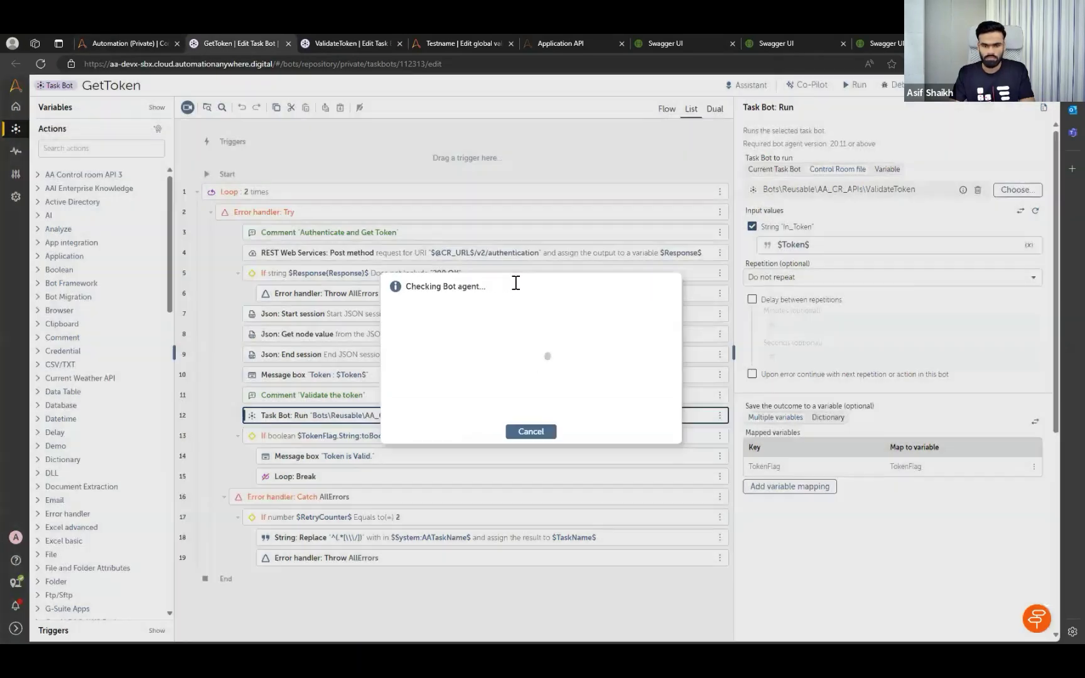
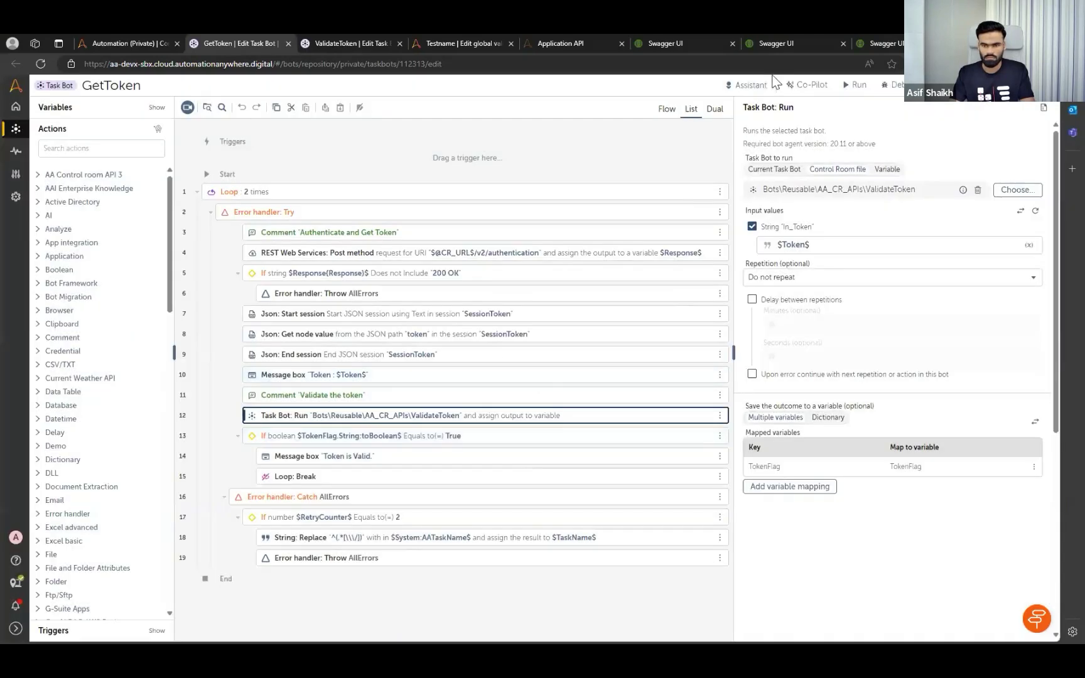
left_click(853, 84)
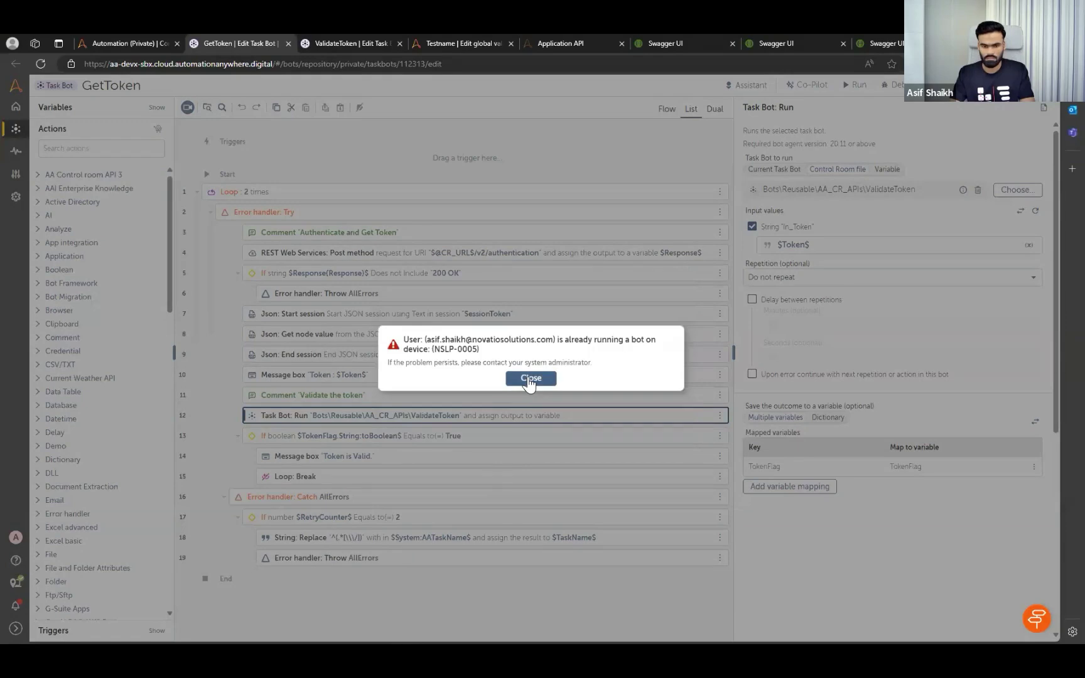
left_click(531, 379)
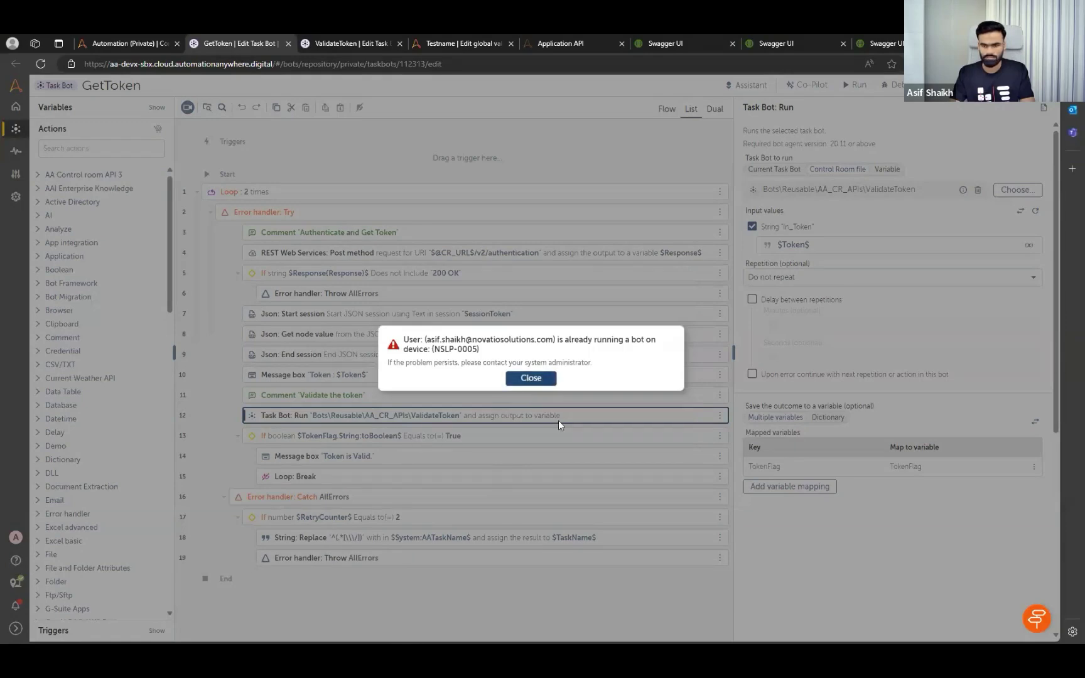
left_click(455, 339)
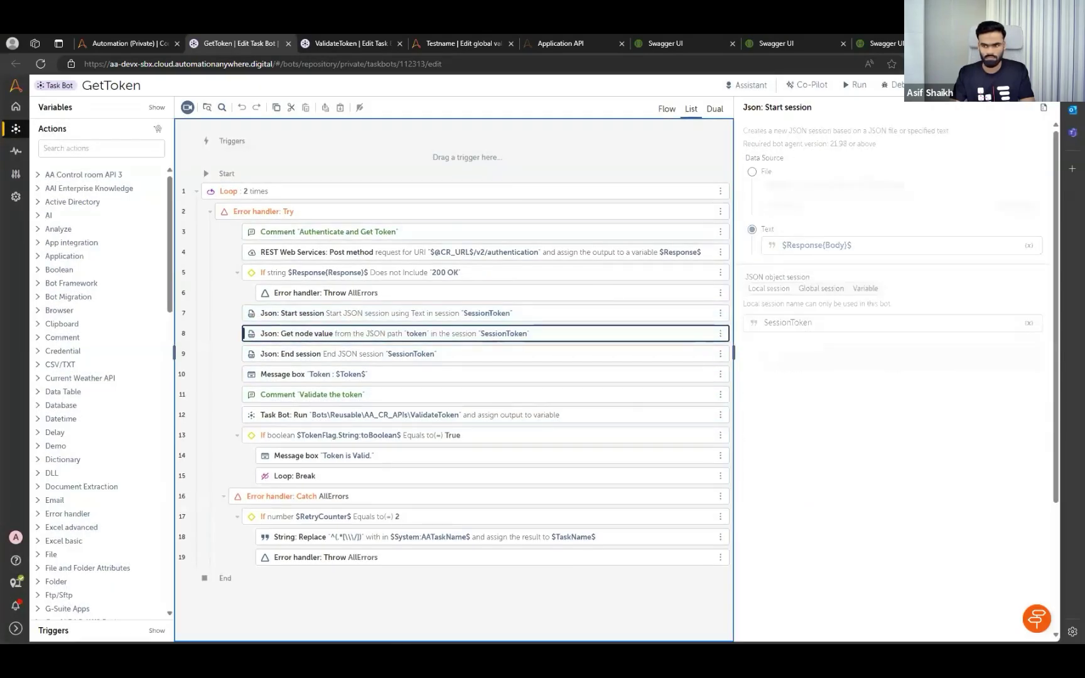
Run the GetToken task bot, dismissing its token and validation message boxes and the completion dialog.
left_click(855, 86)
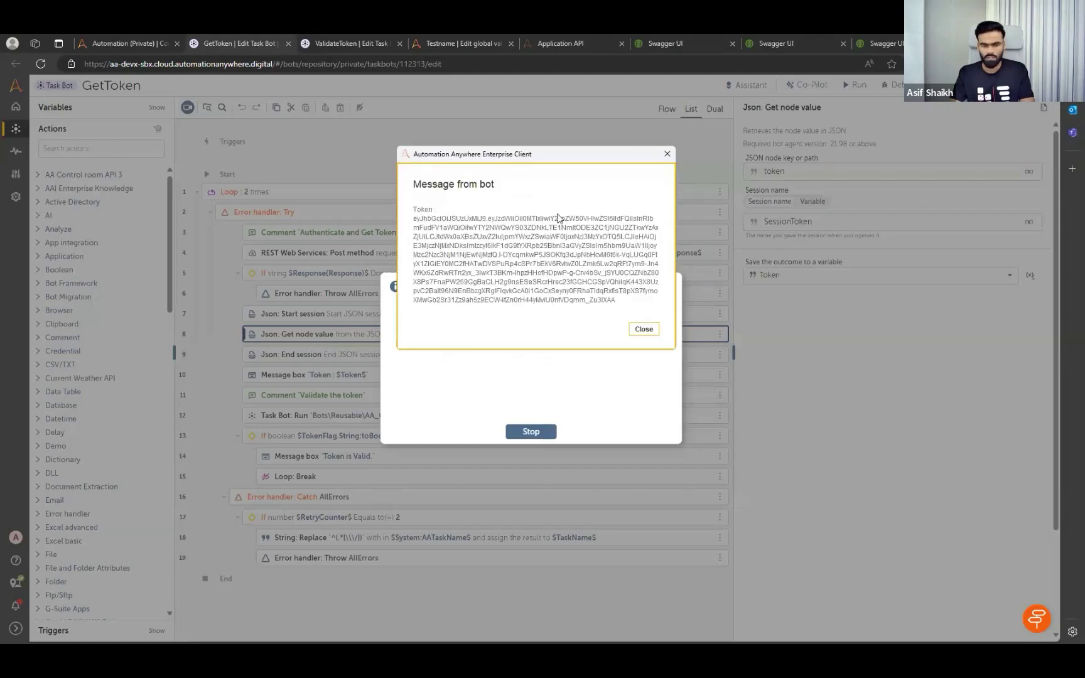
left_click(643, 331)
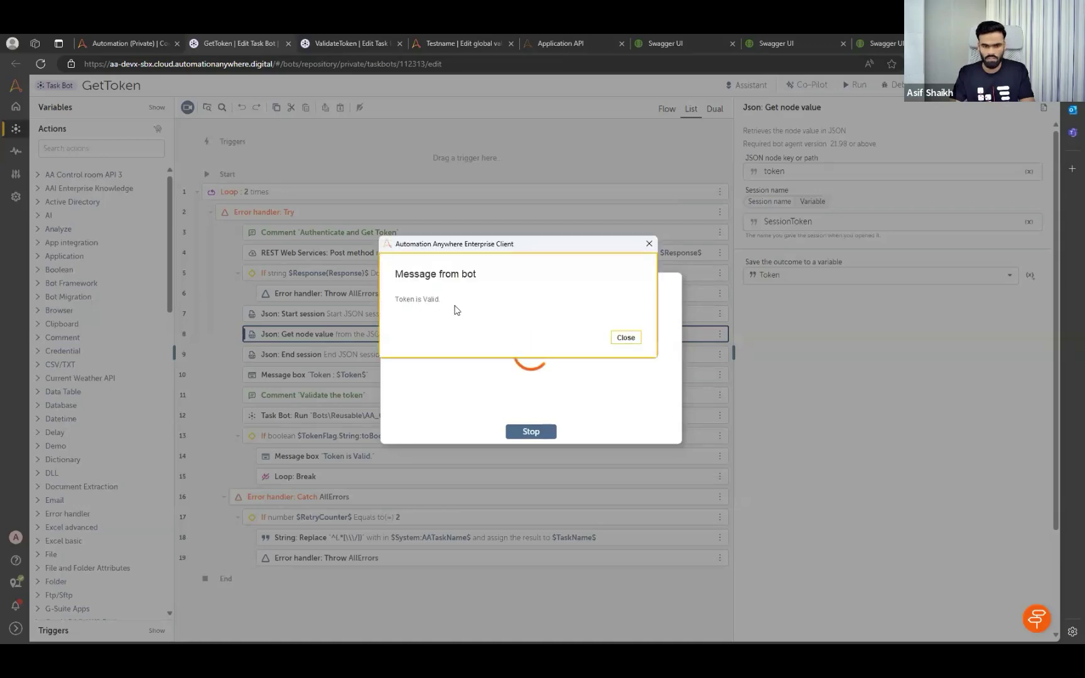
left_click(624, 338)
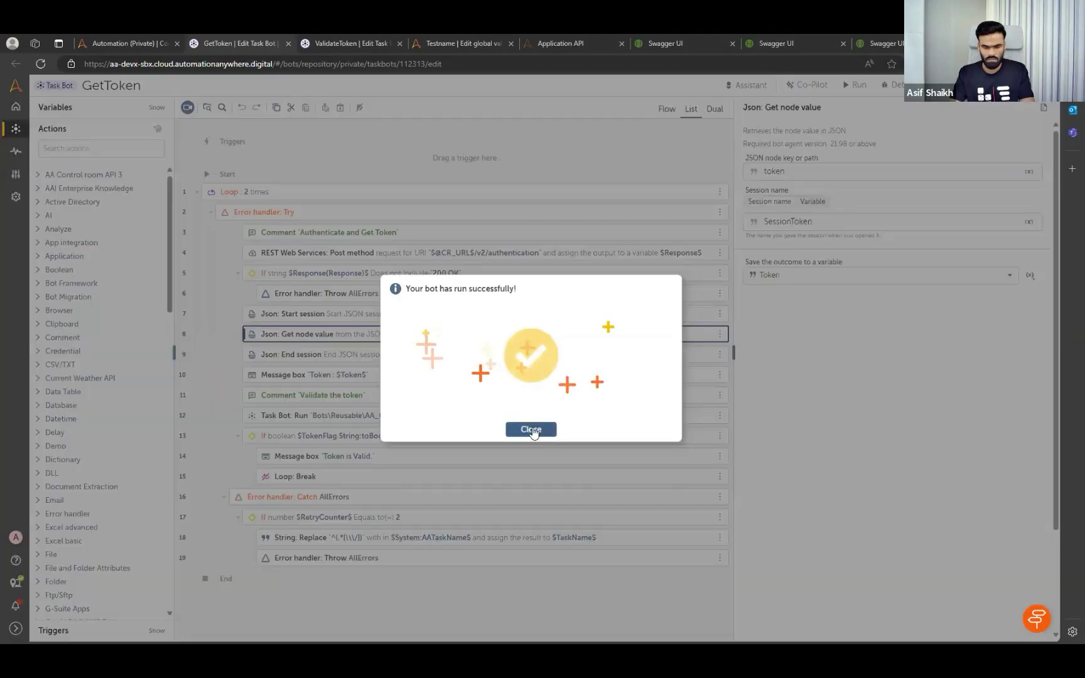
left_click(532, 430)
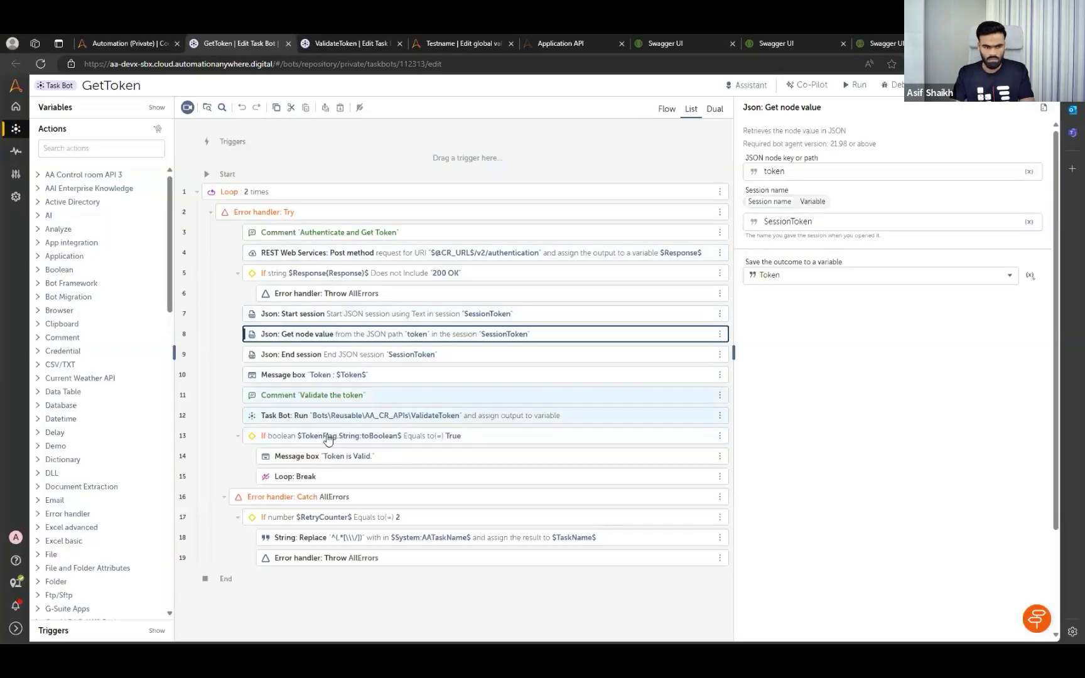
Review GetToken's message box on line 14, the ValidateToken run on line 12 and the JSON Get node value on line 8.
left_click(327, 460)
left_click(339, 415)
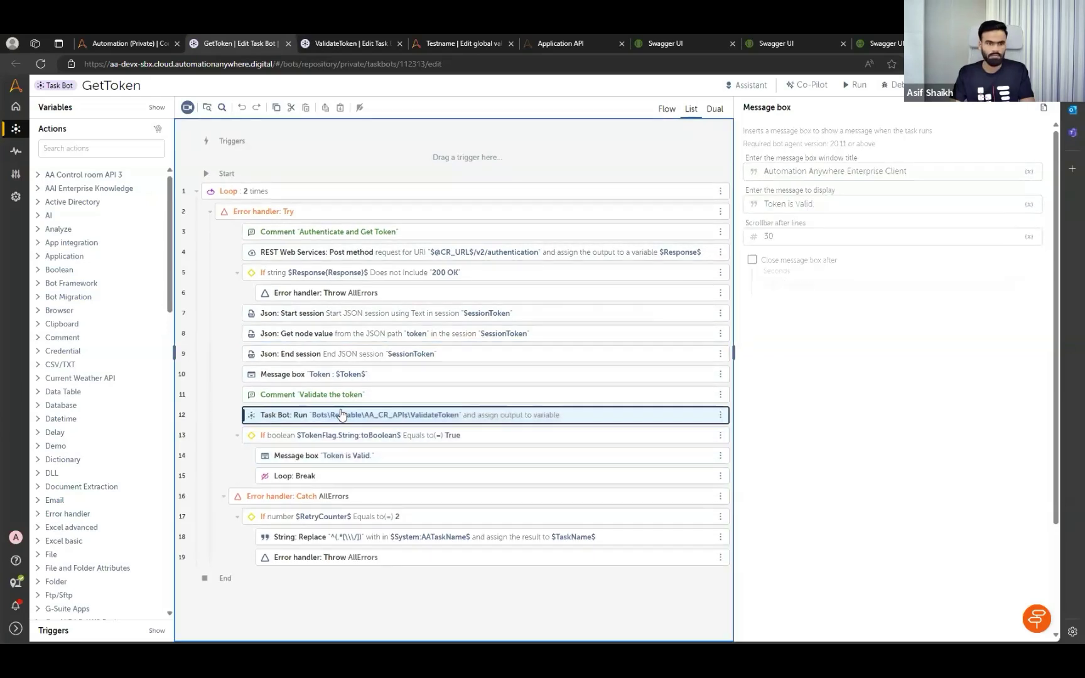
left_click(317, 331)
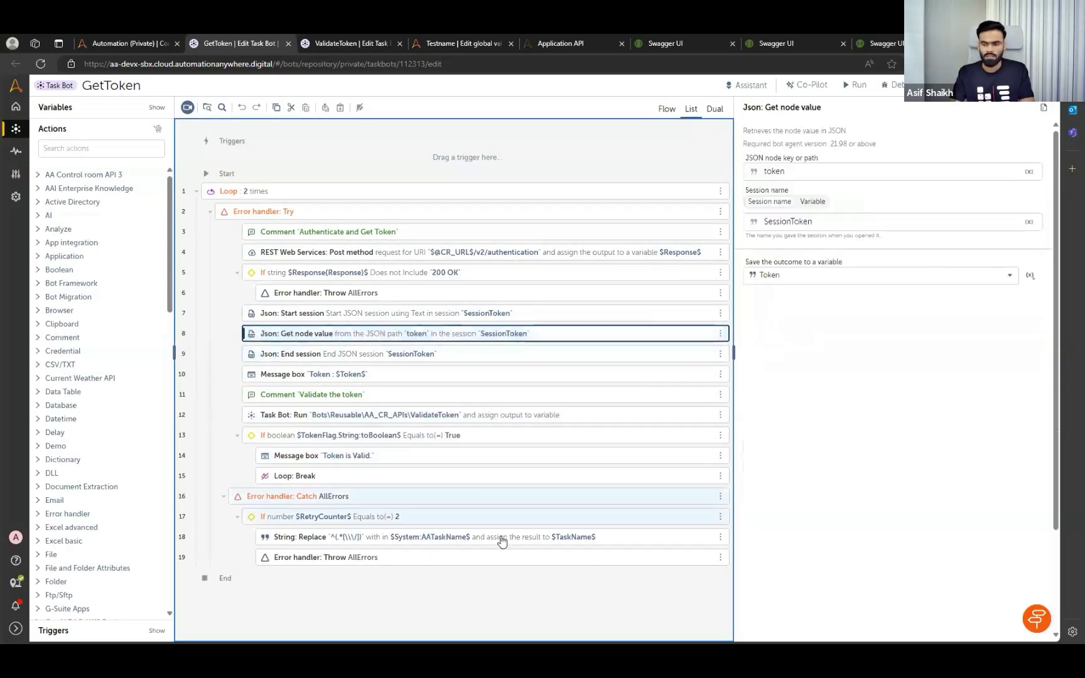